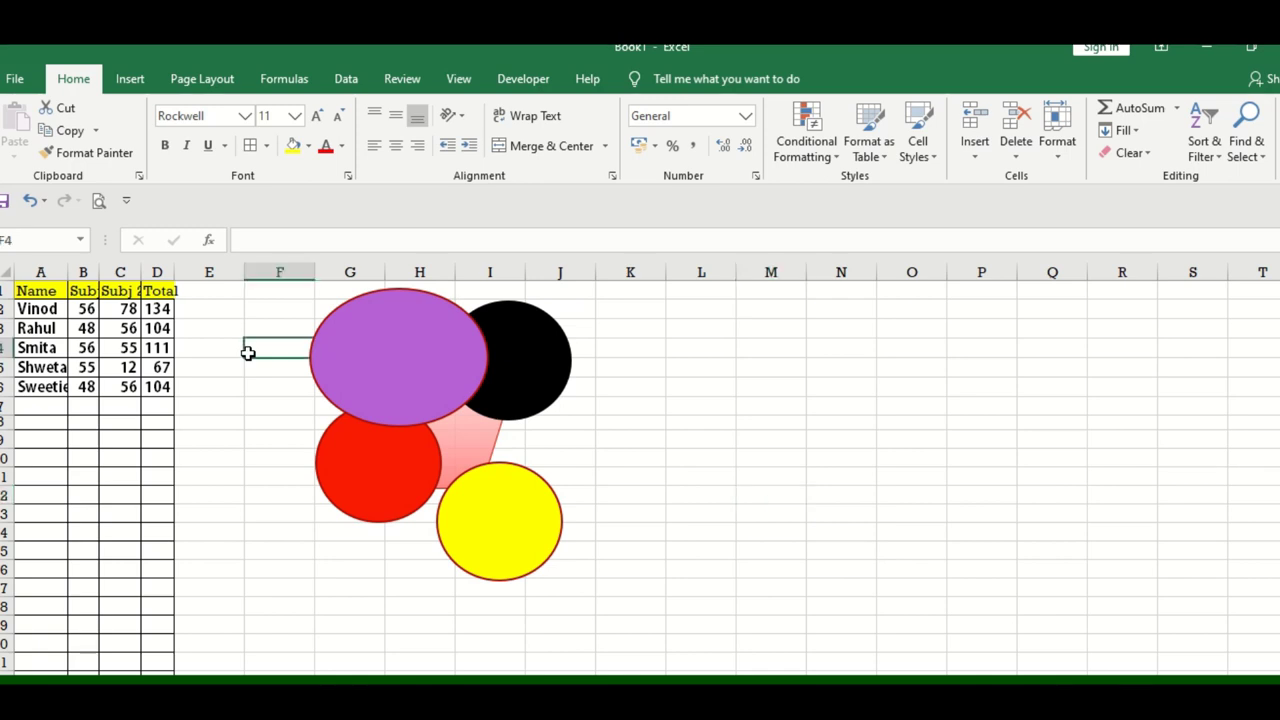
Step: On the Page Layout tab, autofit columns C and D of the score table to their contents
left_click(188, 82)
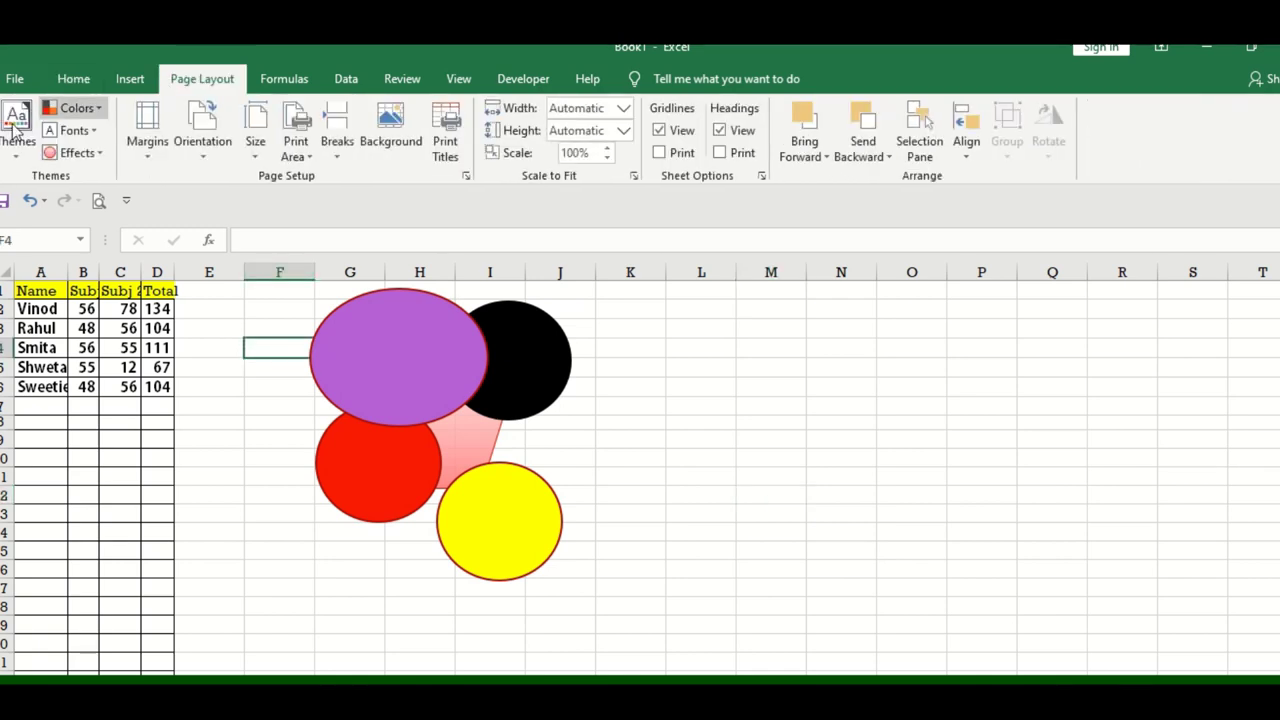
left_click(279, 625)
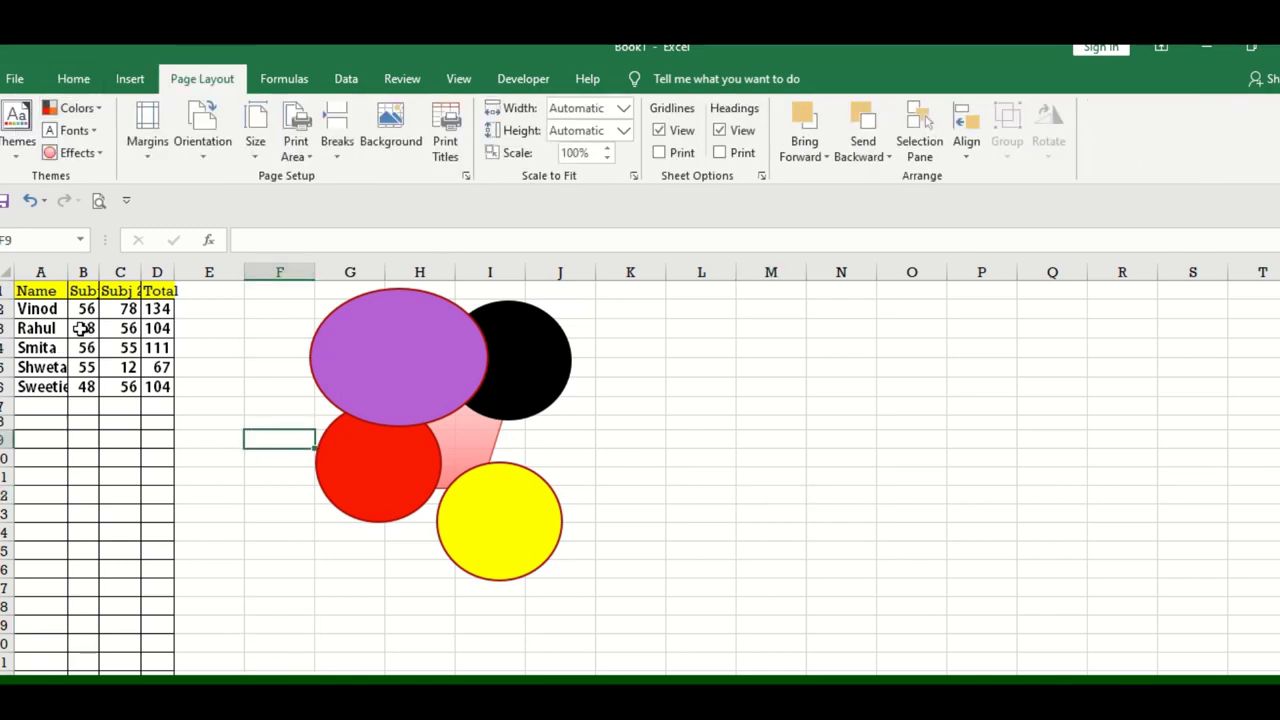
left_click(40, 328)
left_click_drag(40, 309, 55, 385)
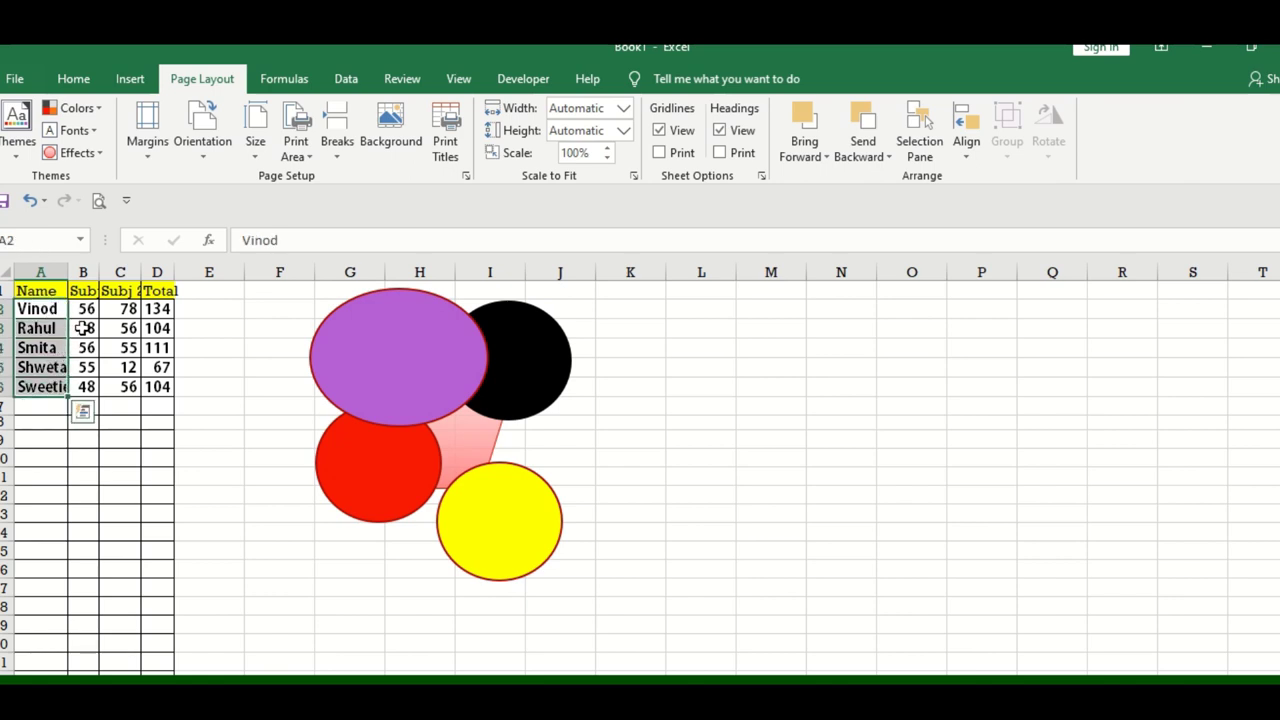
left_click_drag(85, 309, 85, 386)
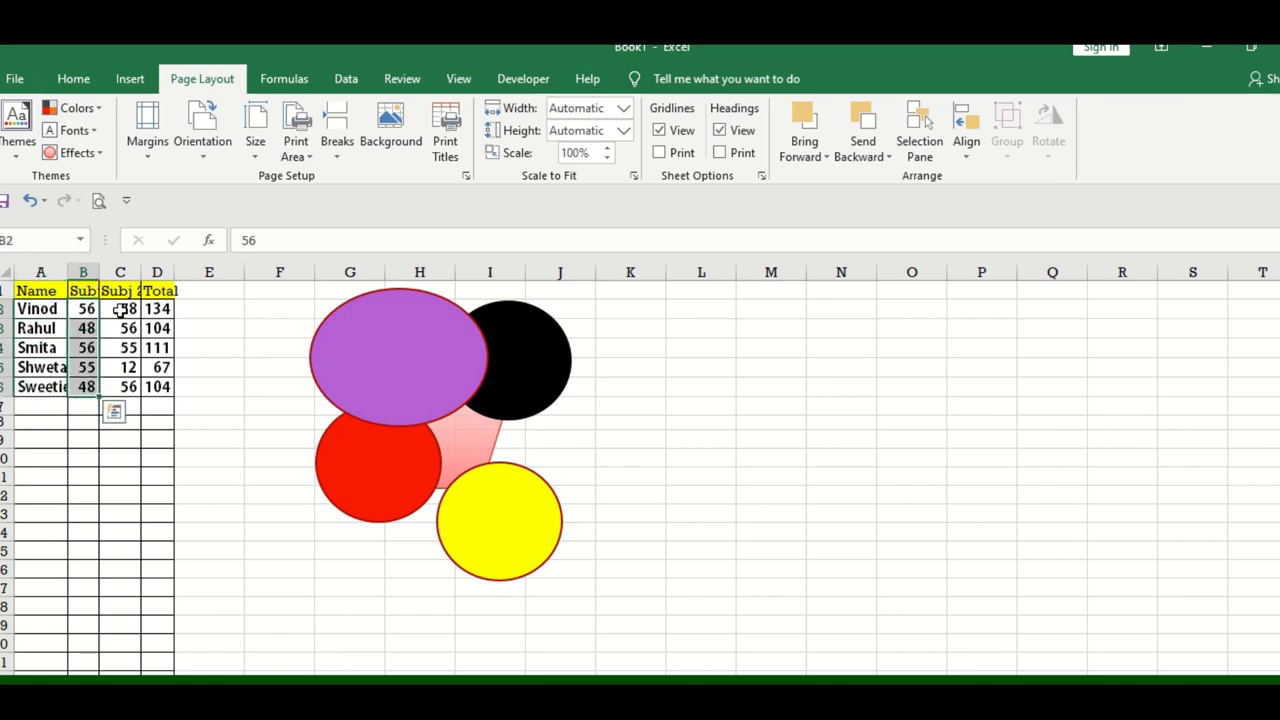
left_click_drag(120, 309, 120, 386)
double_click(141, 272)
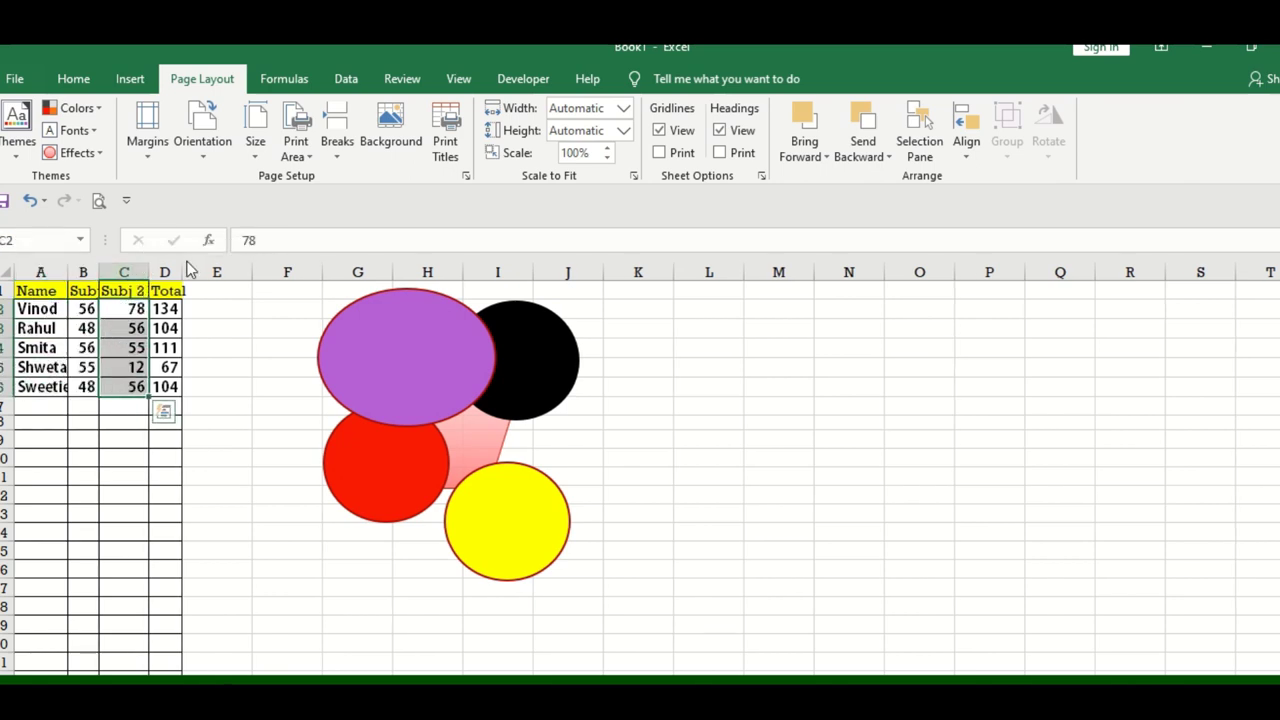
double_click(182, 272)
Step: Autofit column B to its Subj header and column A to the full names
left_click(183, 310)
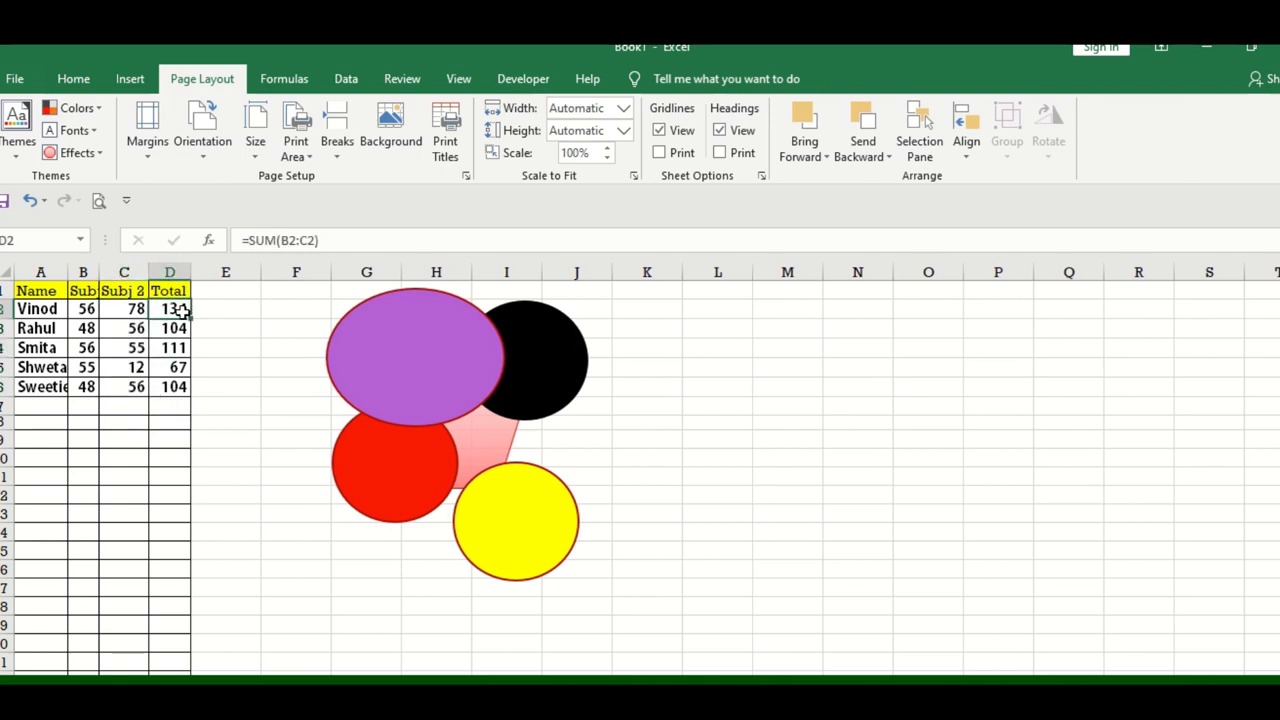
left_click(127, 308)
left_click(82, 306)
double_click(100, 273)
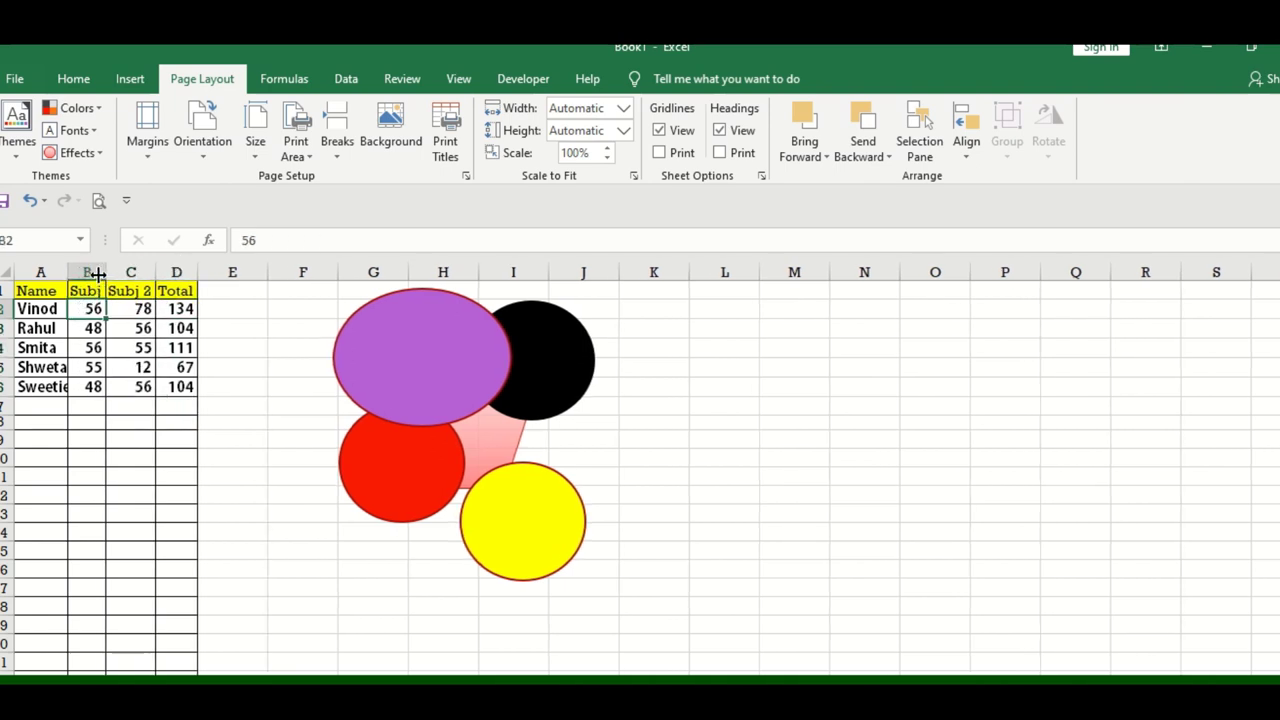
double_click(38, 291)
double_click(67, 272)
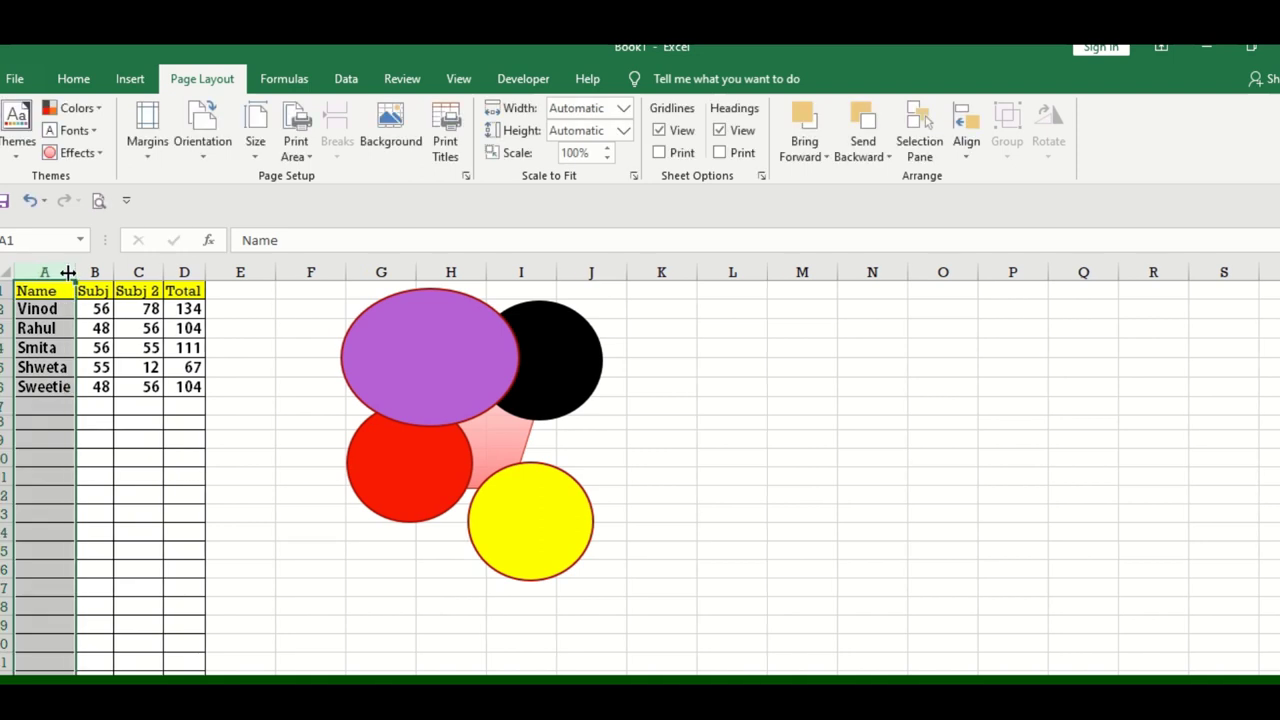
Step: Check cells C6 and D3 in the score table, then bring up the document themes list
left_click(94, 408)
left_click(134, 349)
left_click(155, 386)
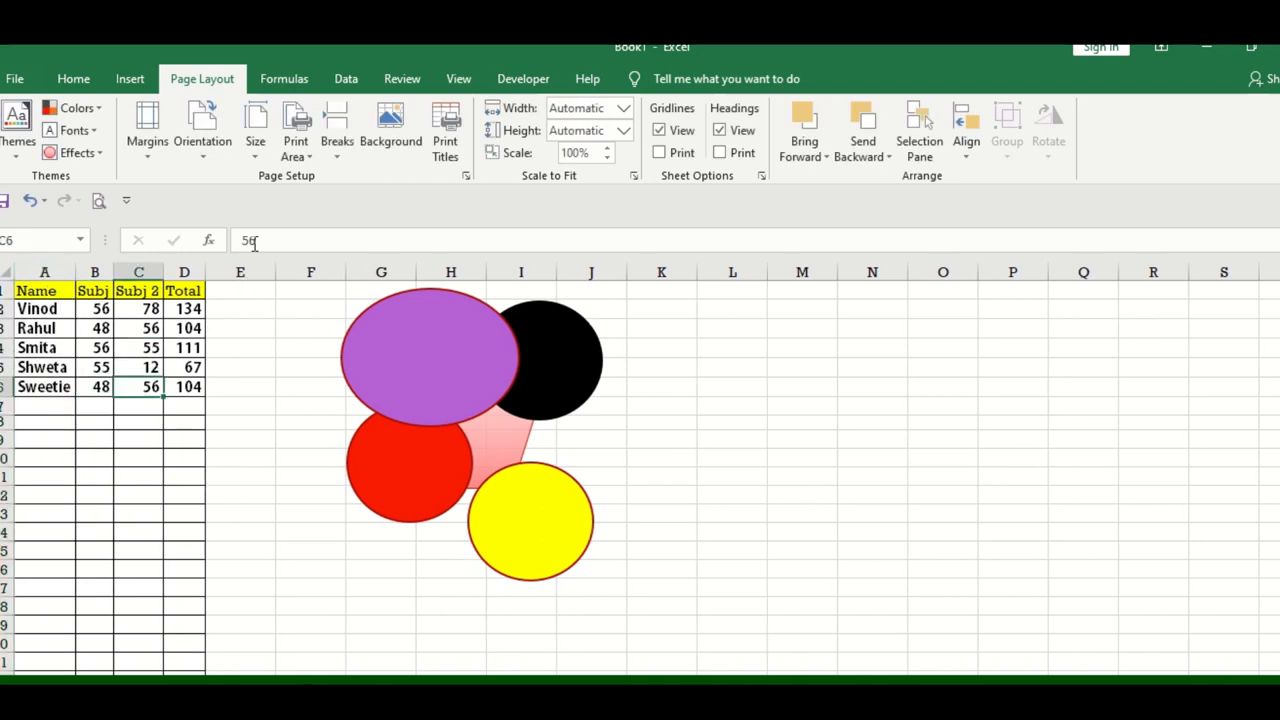
left_click(188, 330)
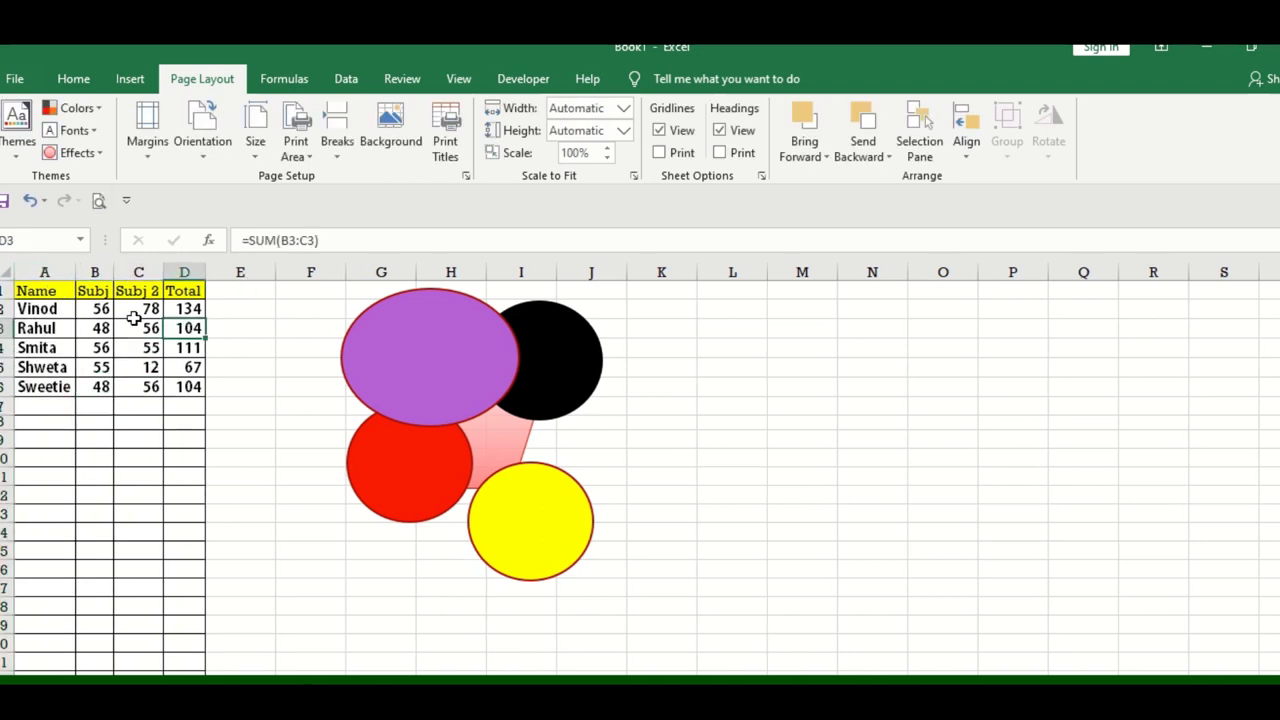
left_click(22, 158)
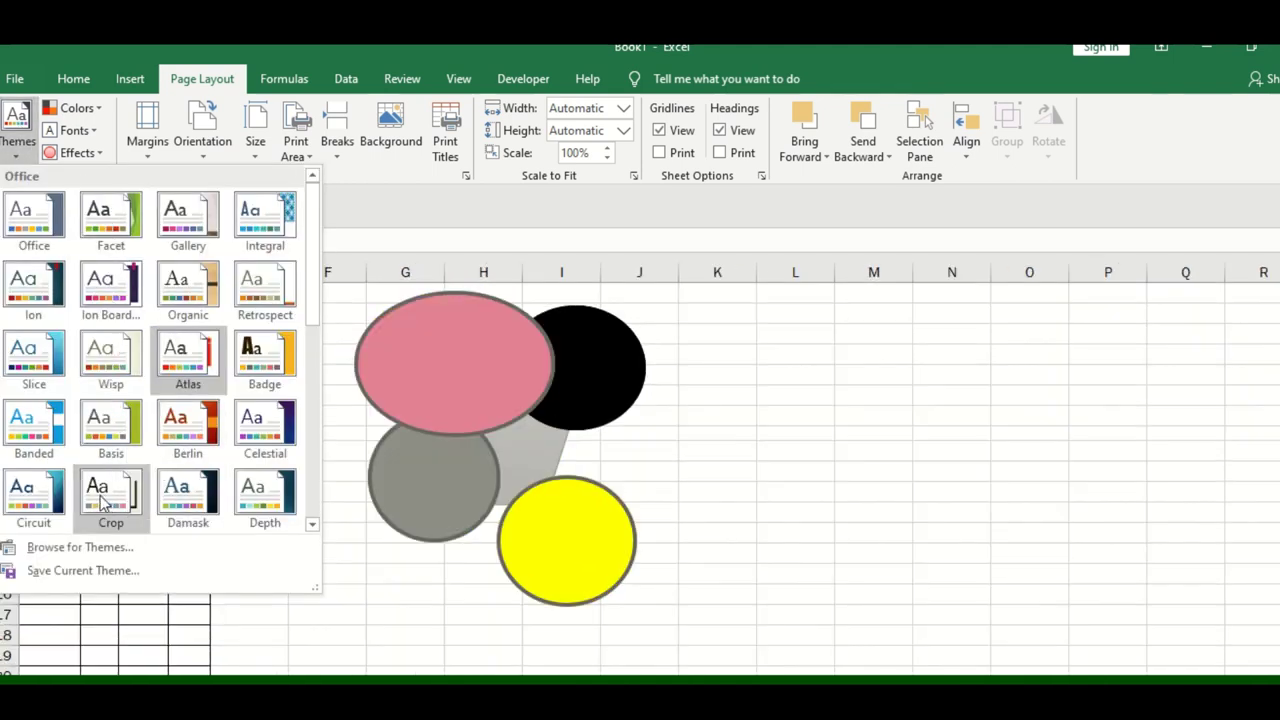
Step: Apply the Circuit theme, then switch the worksheet to the Gallery theme
left_click(60, 497)
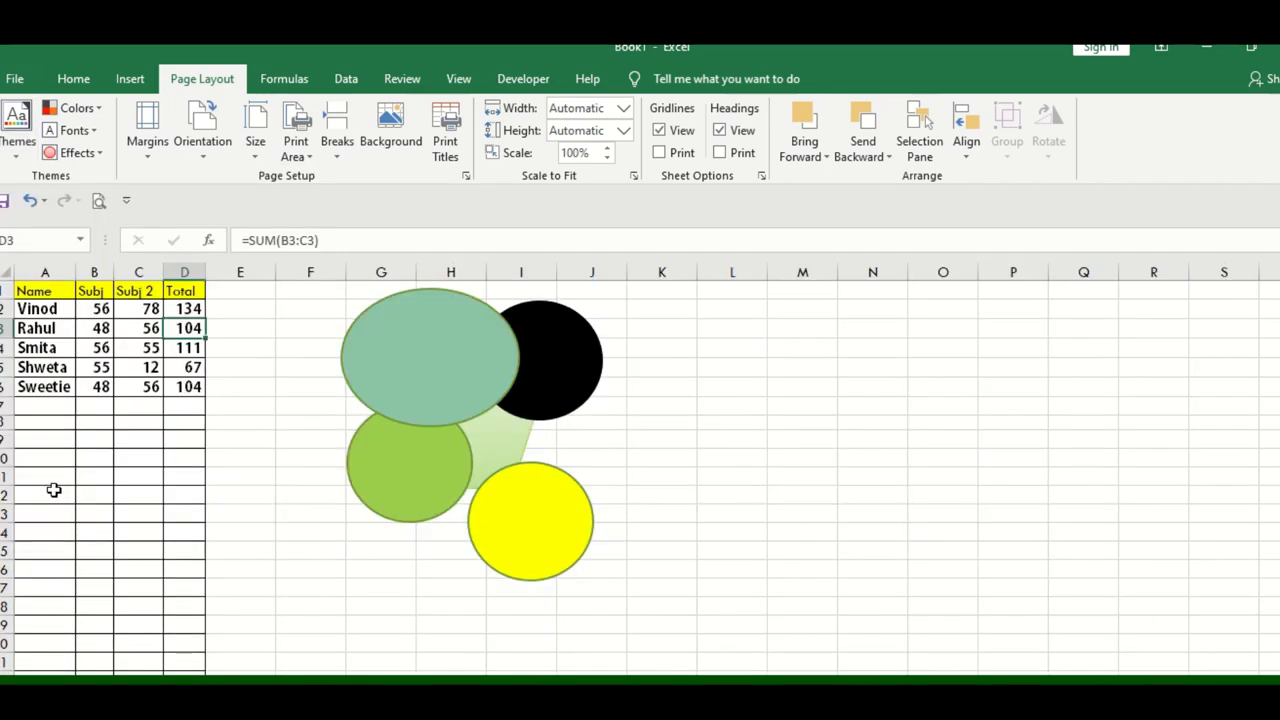
left_click(184, 475)
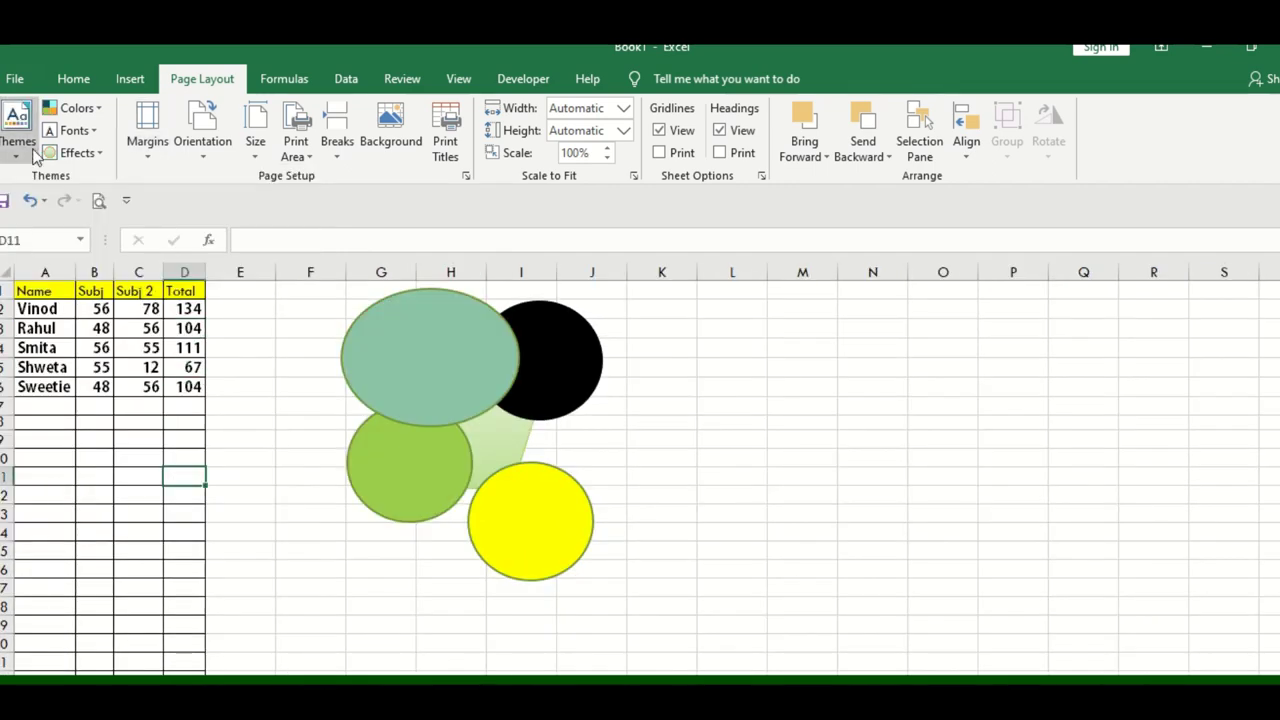
left_click(18, 128)
left_click(200, 210)
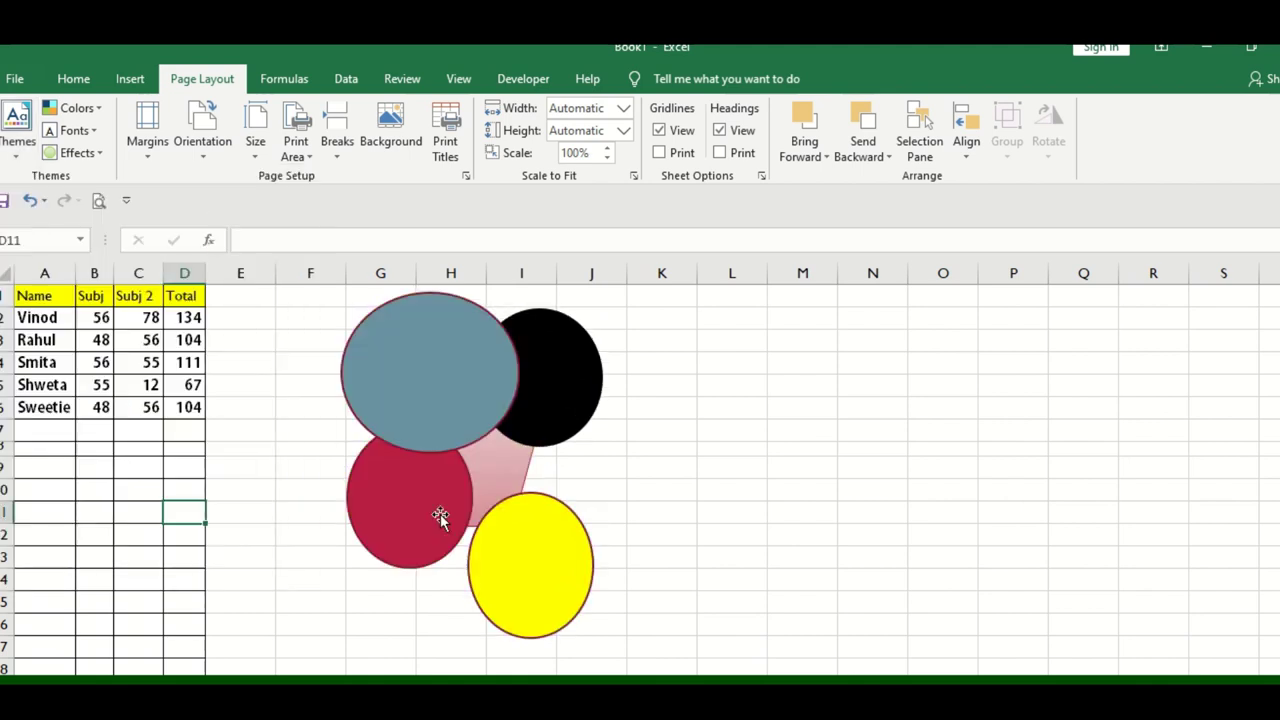
Step: Enter the note 'basically it helps to change the theme of current worksheet' in L10
left_click(734, 495)
type("b")
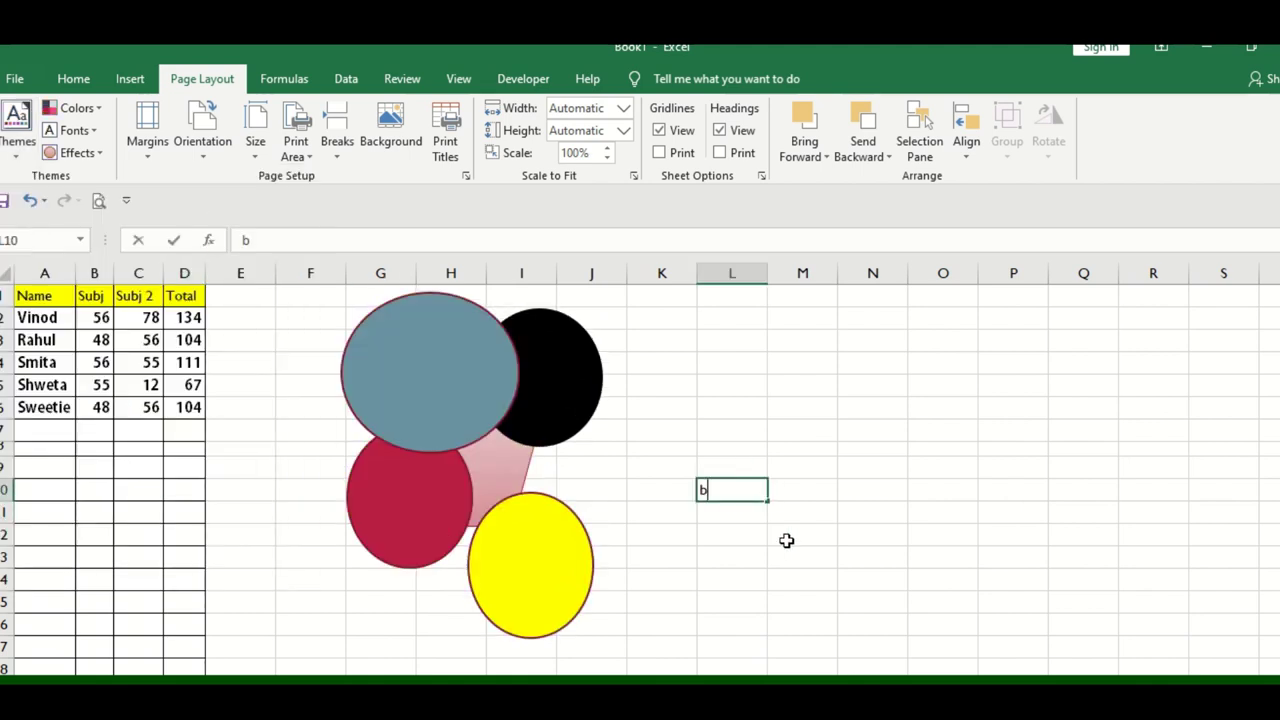
type("asically ith")
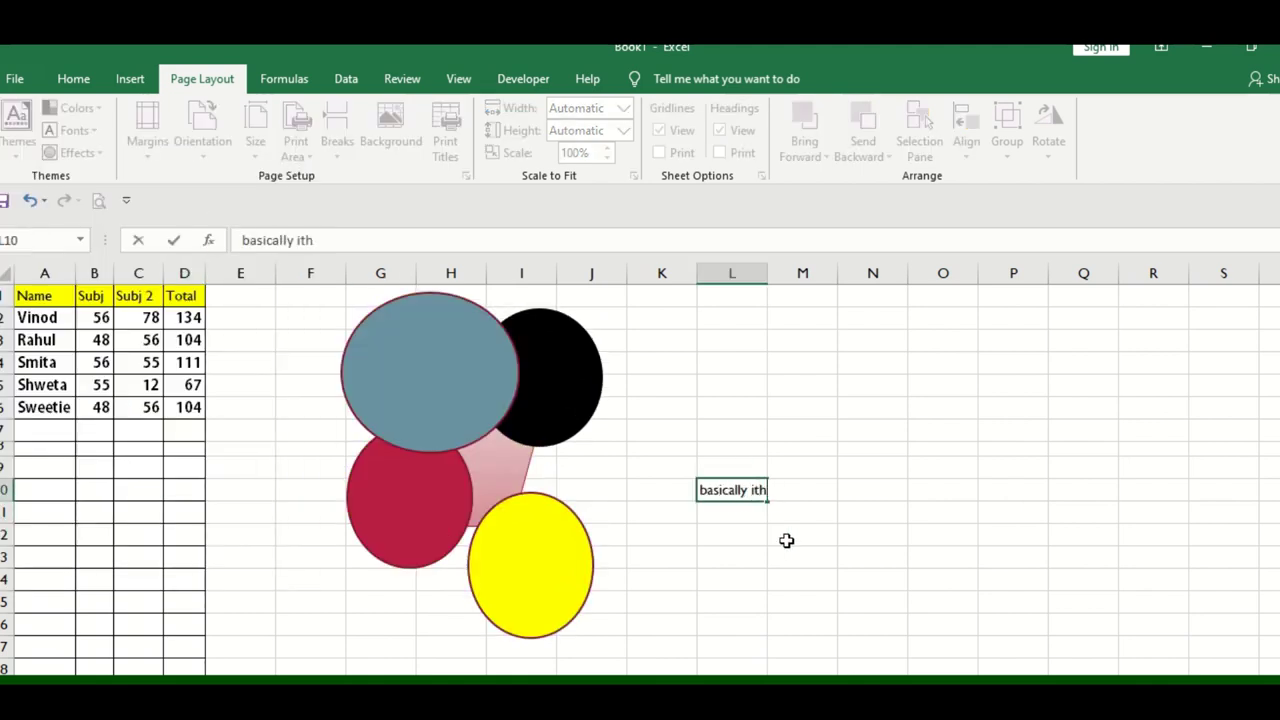
type("el[")
type("to ")
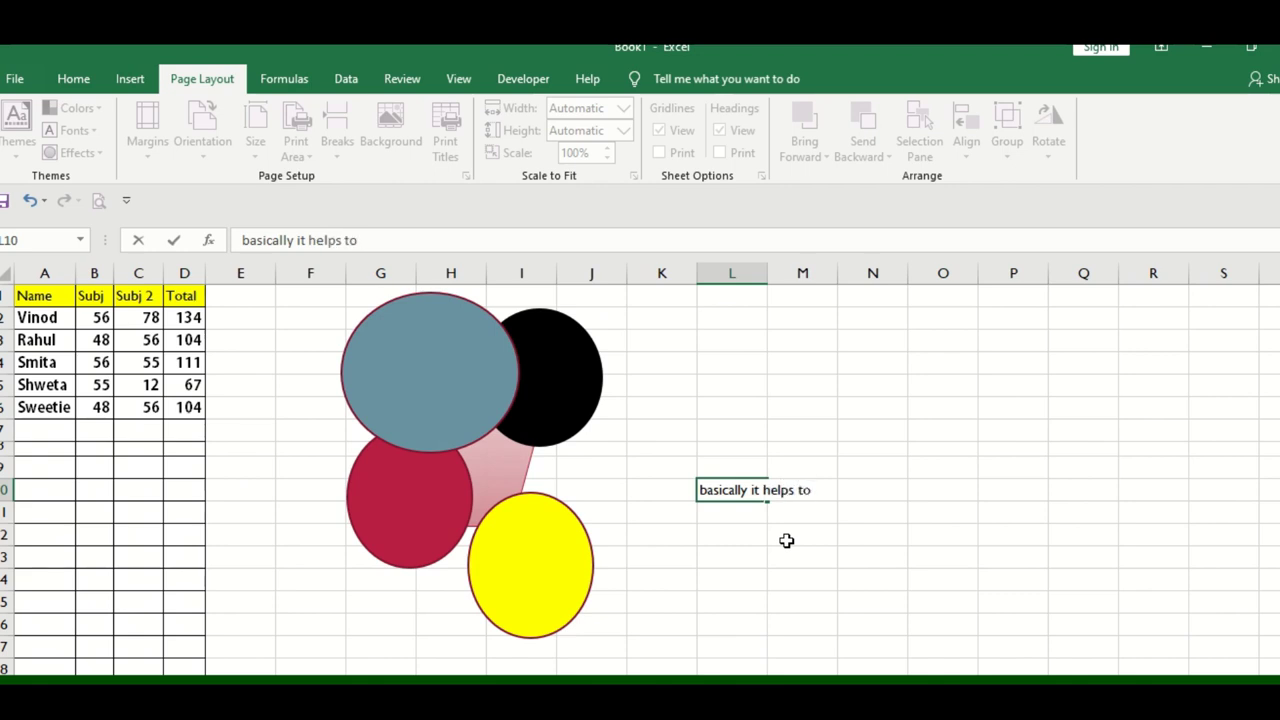
type(" change")
type(" the ")
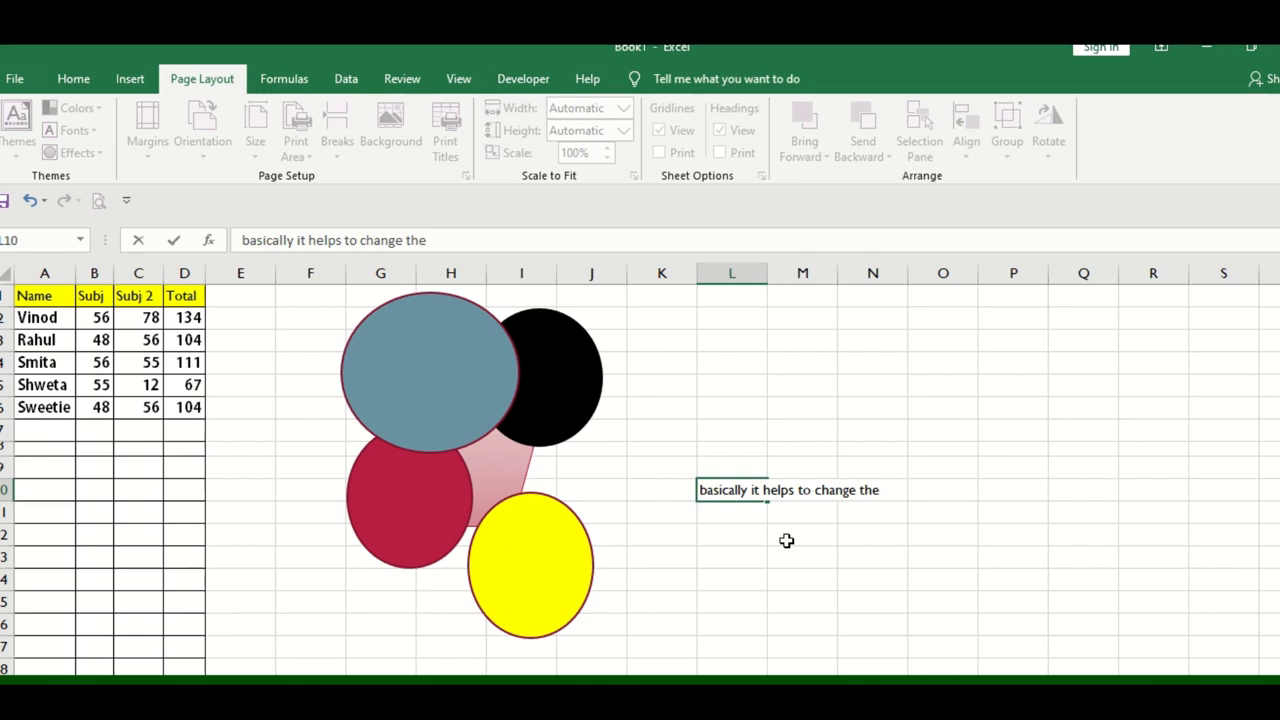
type("theme of c")
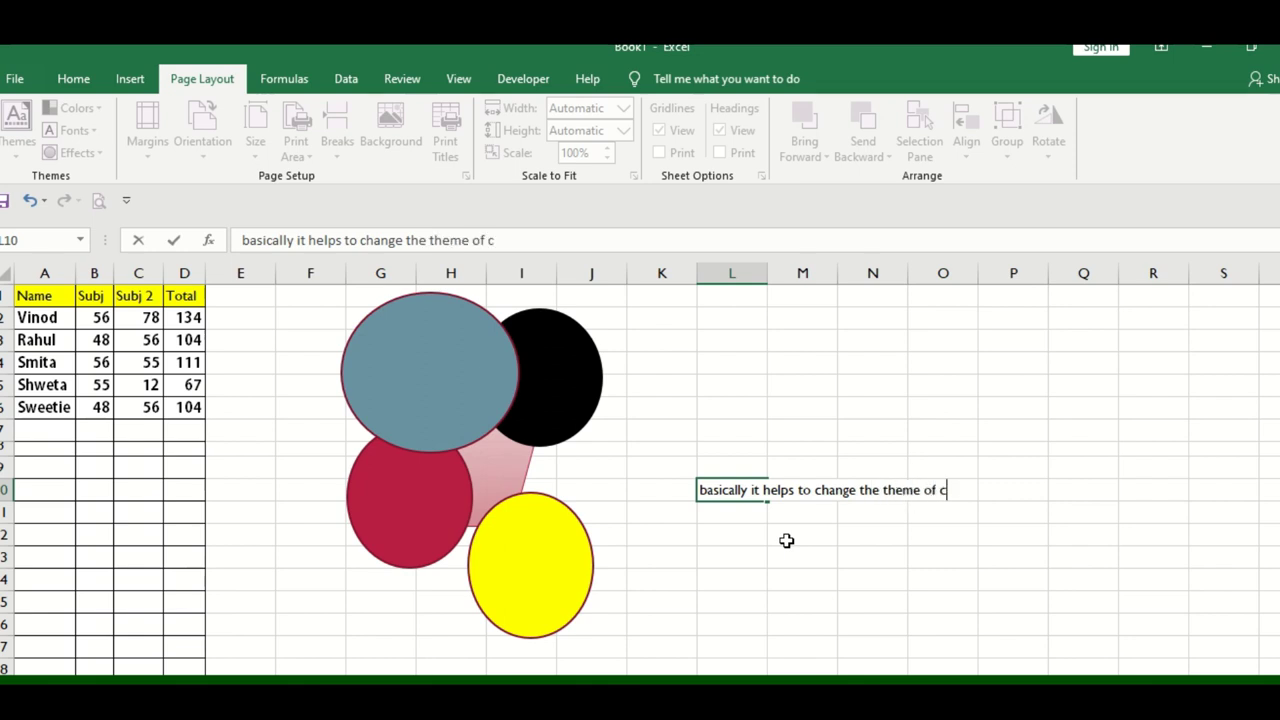
type("urrent worksheet")
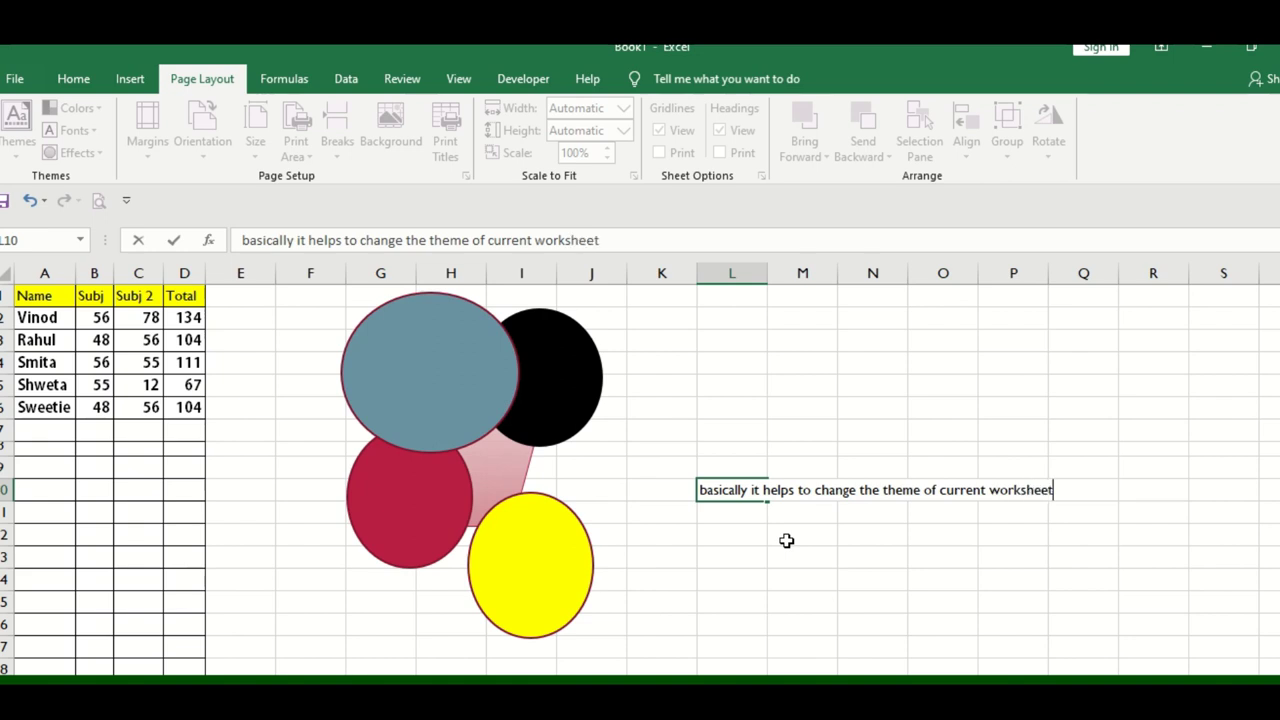
key("Return")
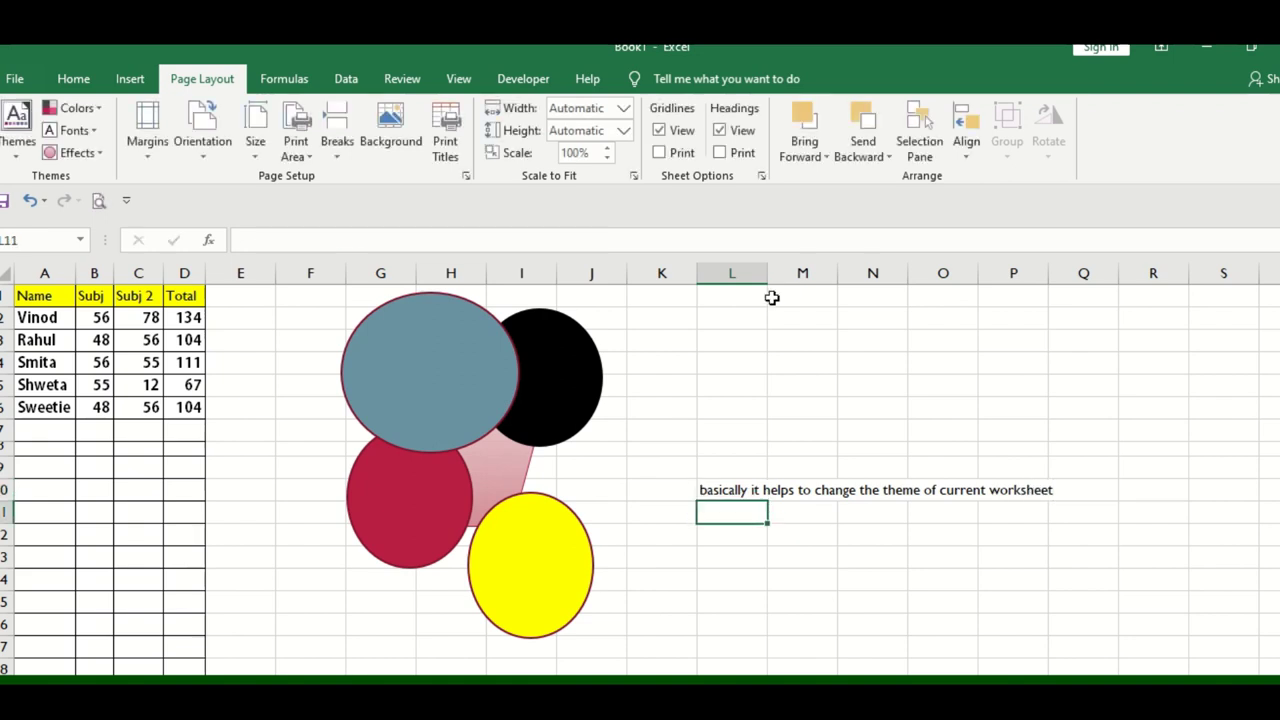
left_click(725, 390)
Step: Apply the Median colour scheme and note in M5 that colors change the scheme of all objects
left_click(75, 107)
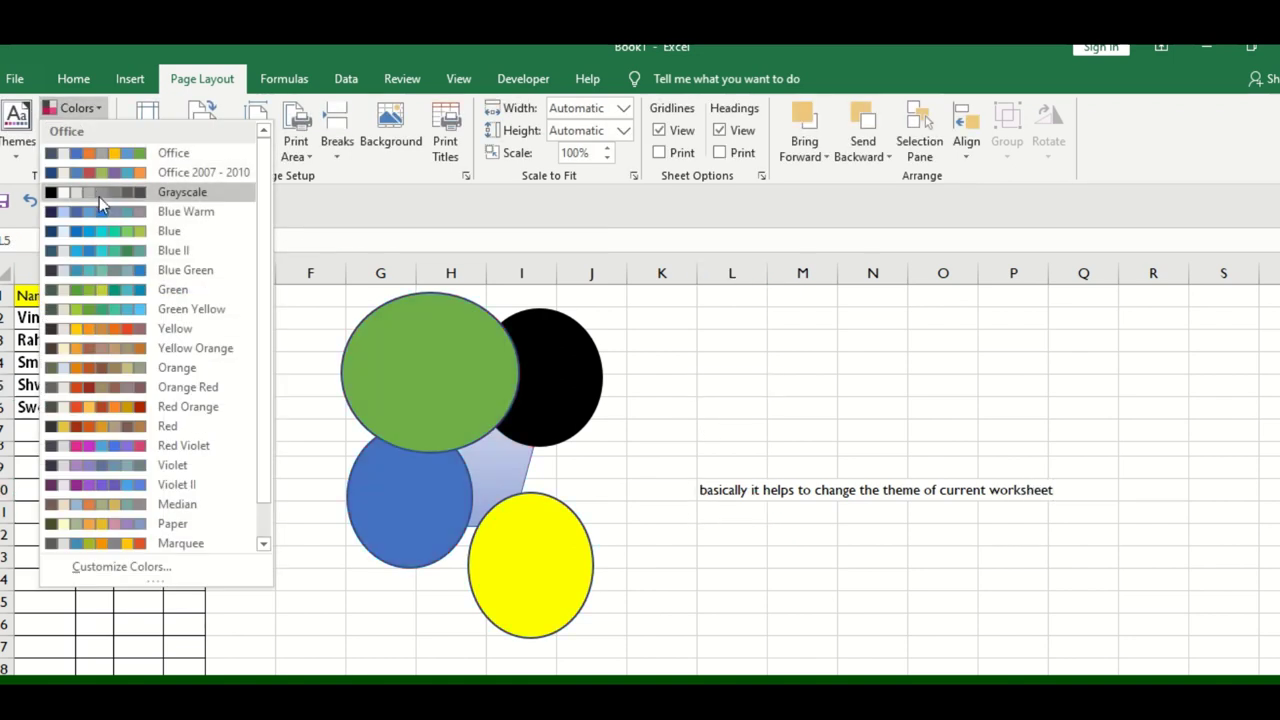
left_click(105, 502)
left_click(834, 392)
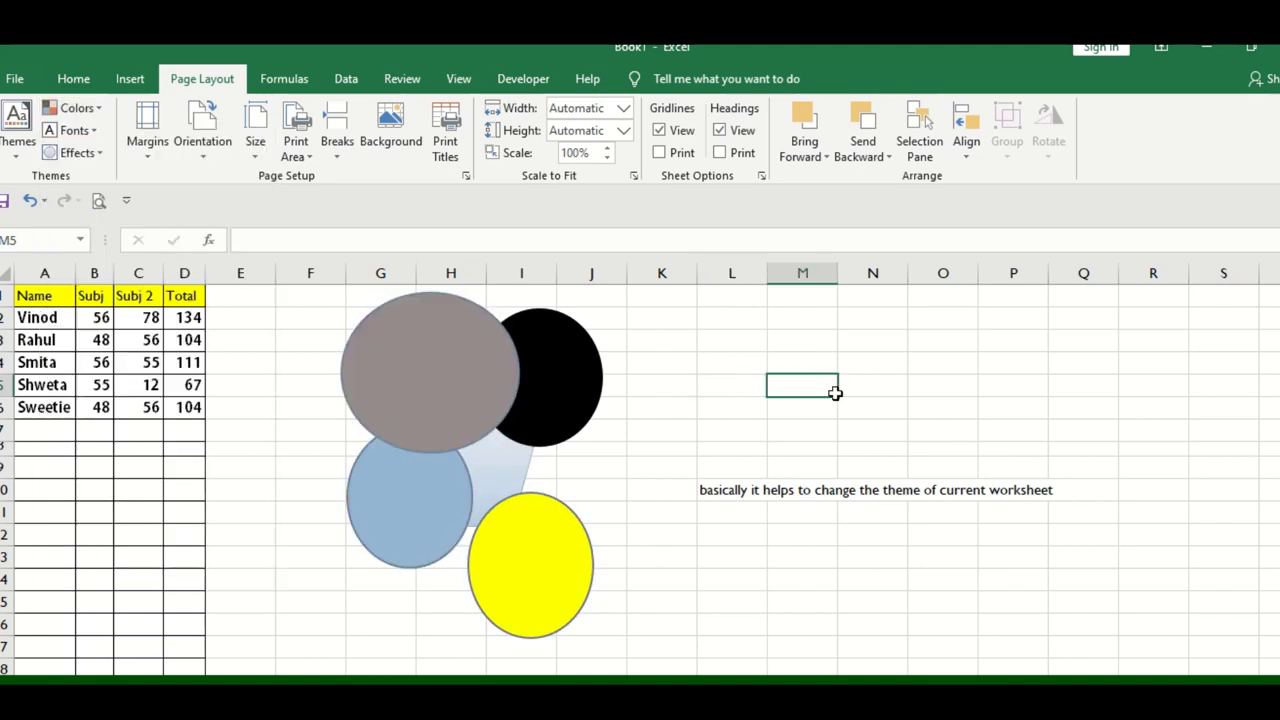
type("colors - it ")
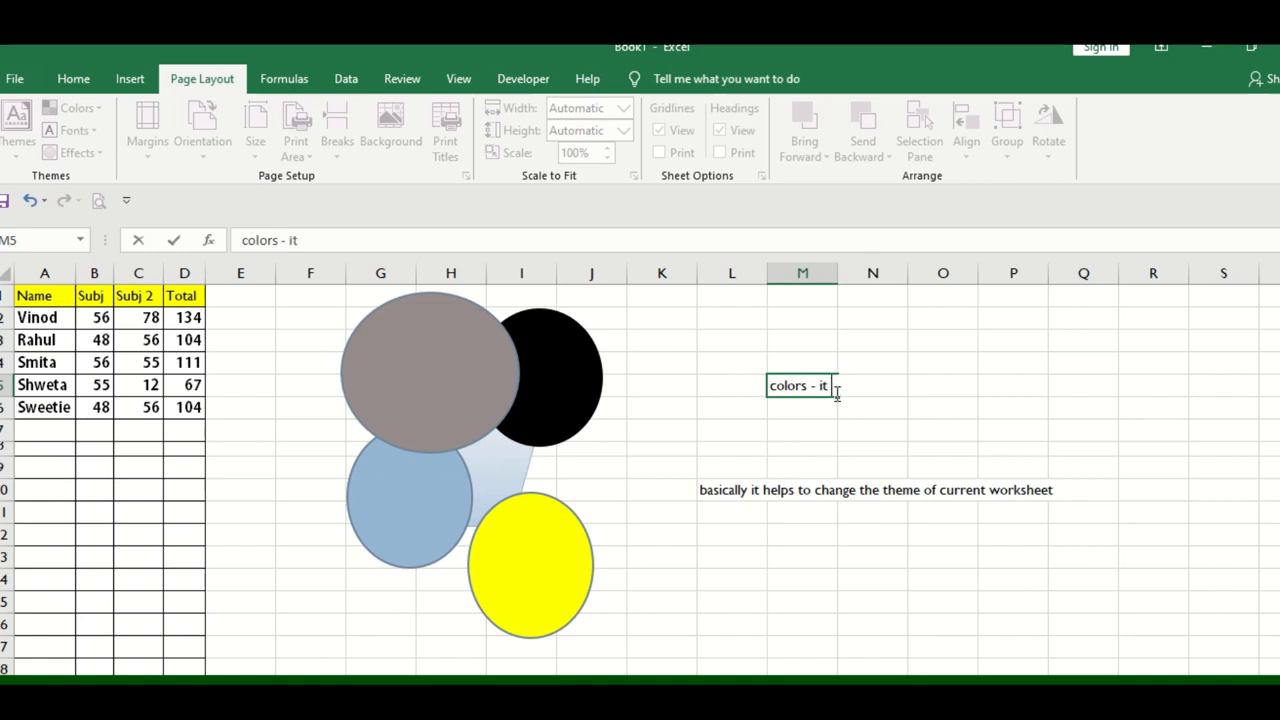
type("helps you to chan")
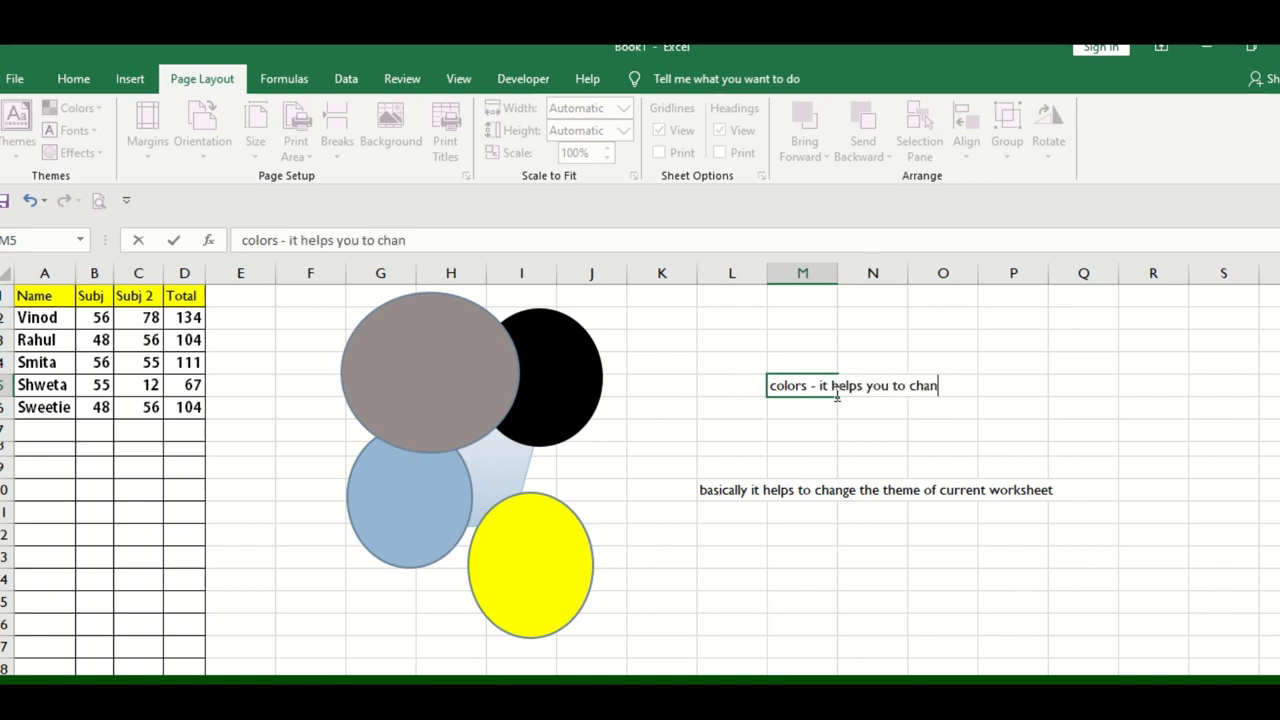
key("BackSpace")
type("he color sche")
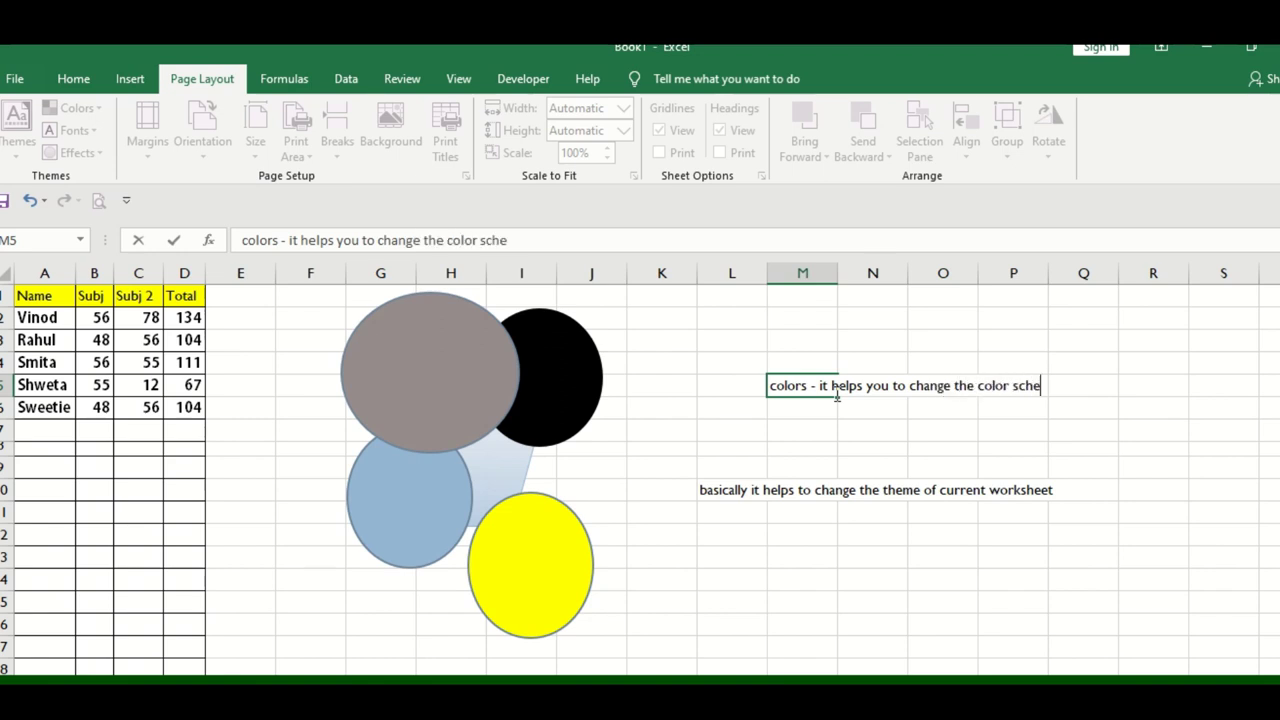
type("me of all objec")
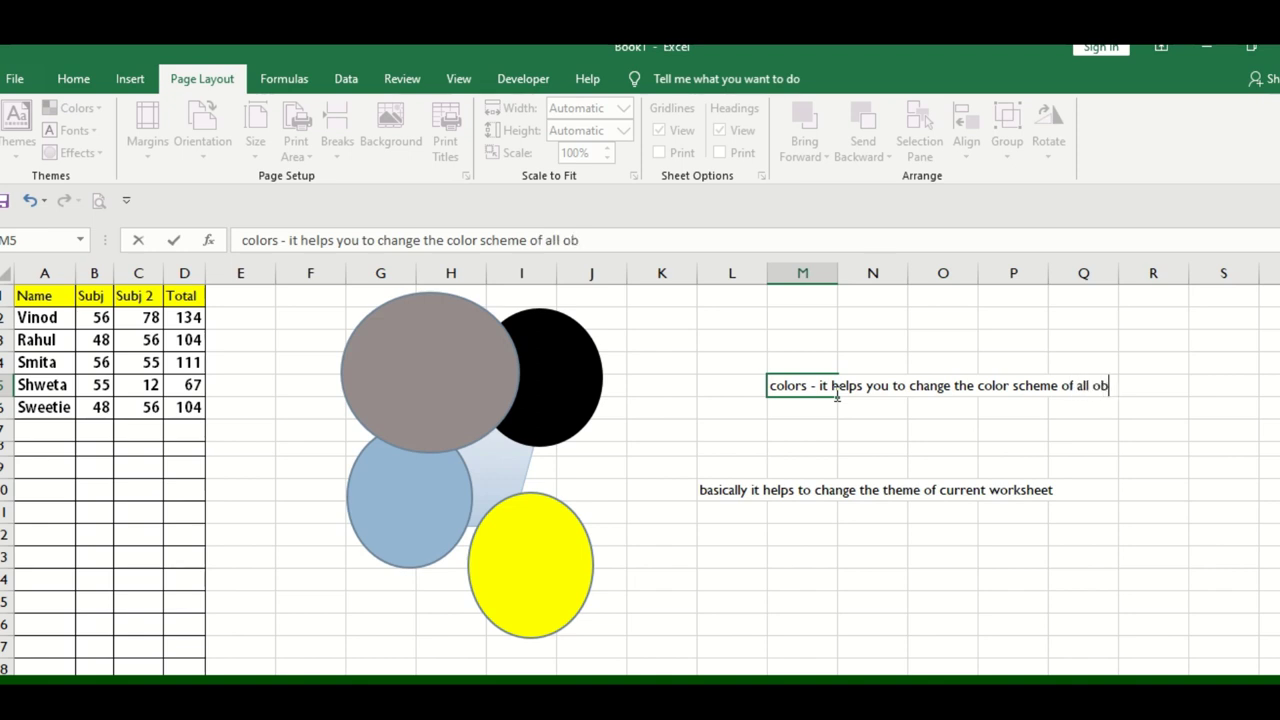
type("ts which are")
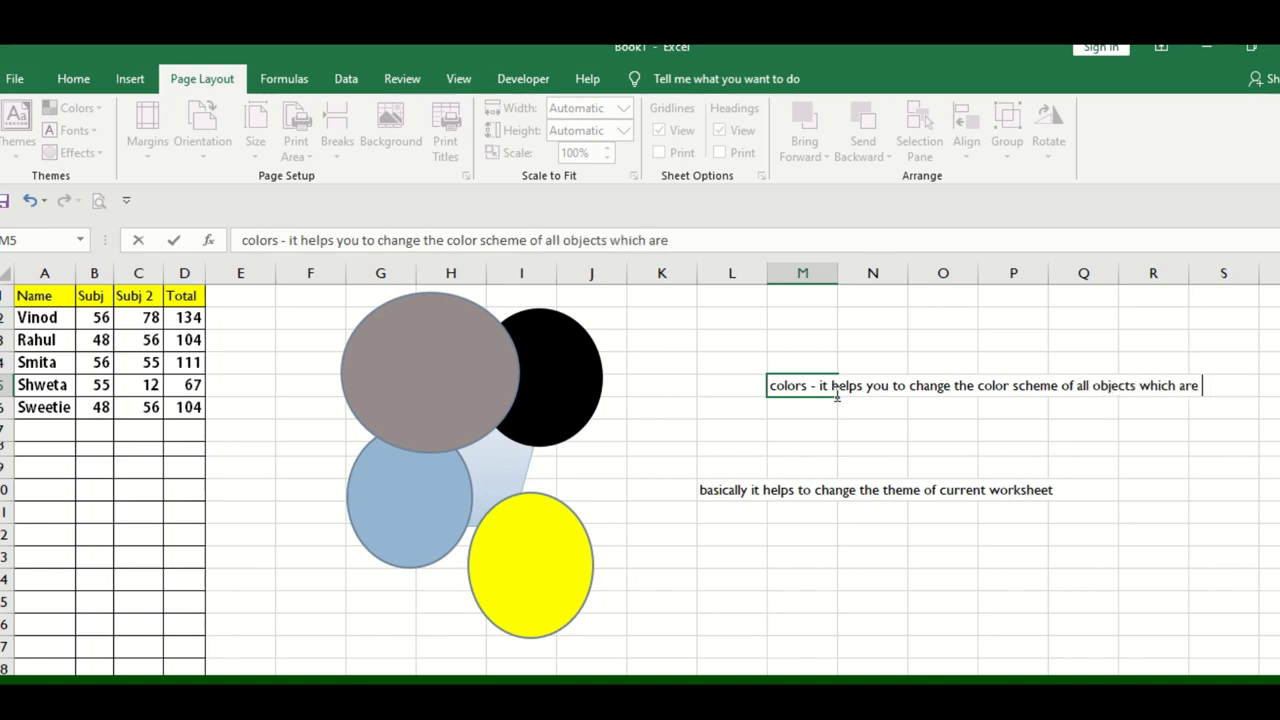
type(" p[la")
key("BackSpace")
key("BackSpace")
key("BackSpace")
type("d on your")
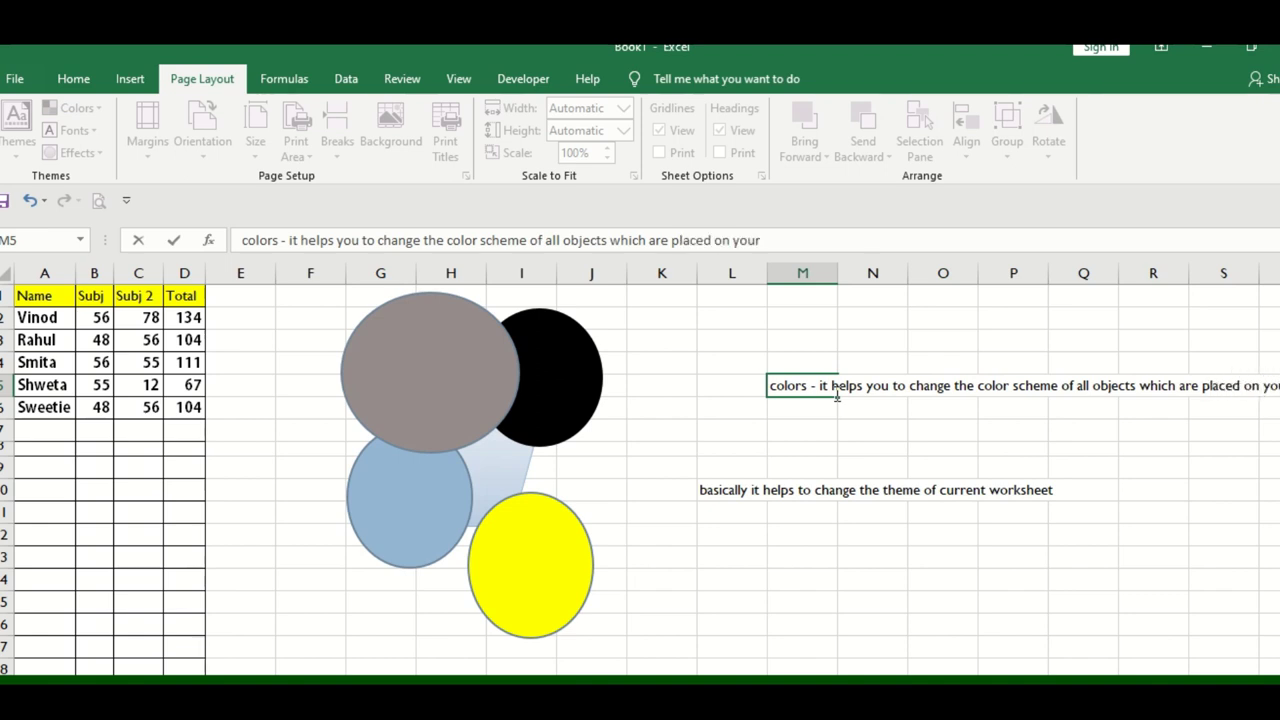
type("workshee")
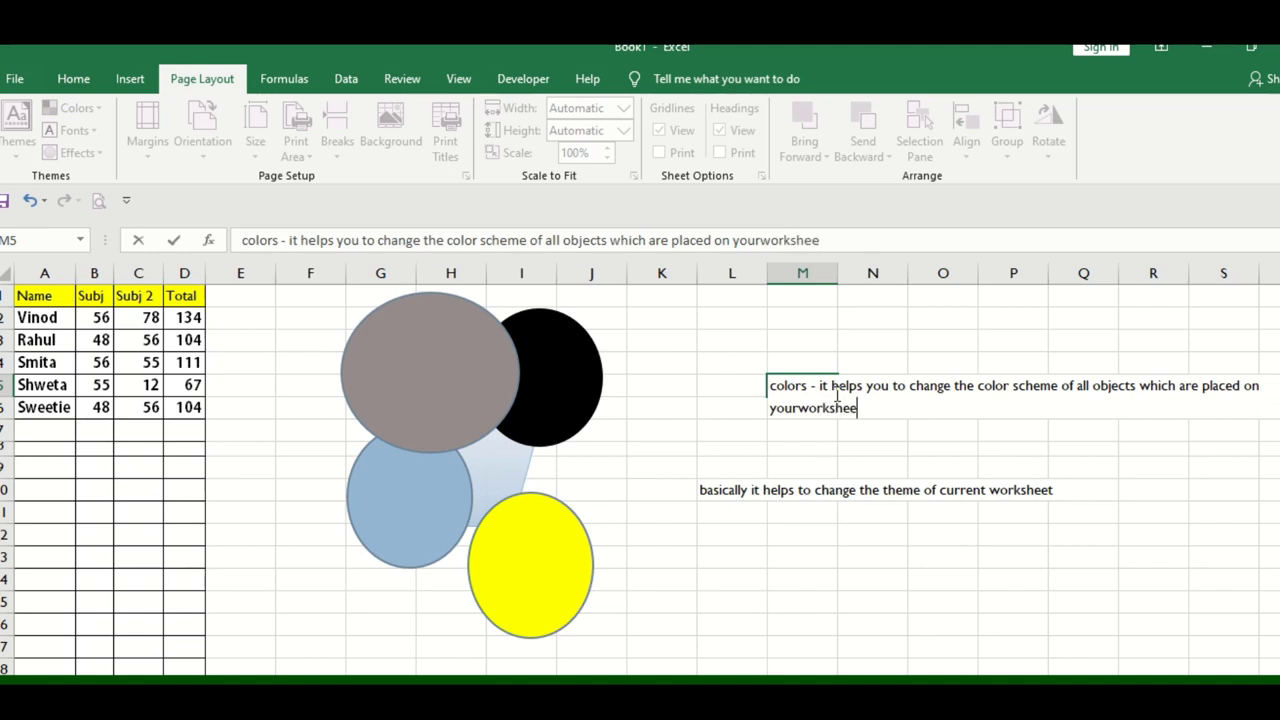
key("Return")
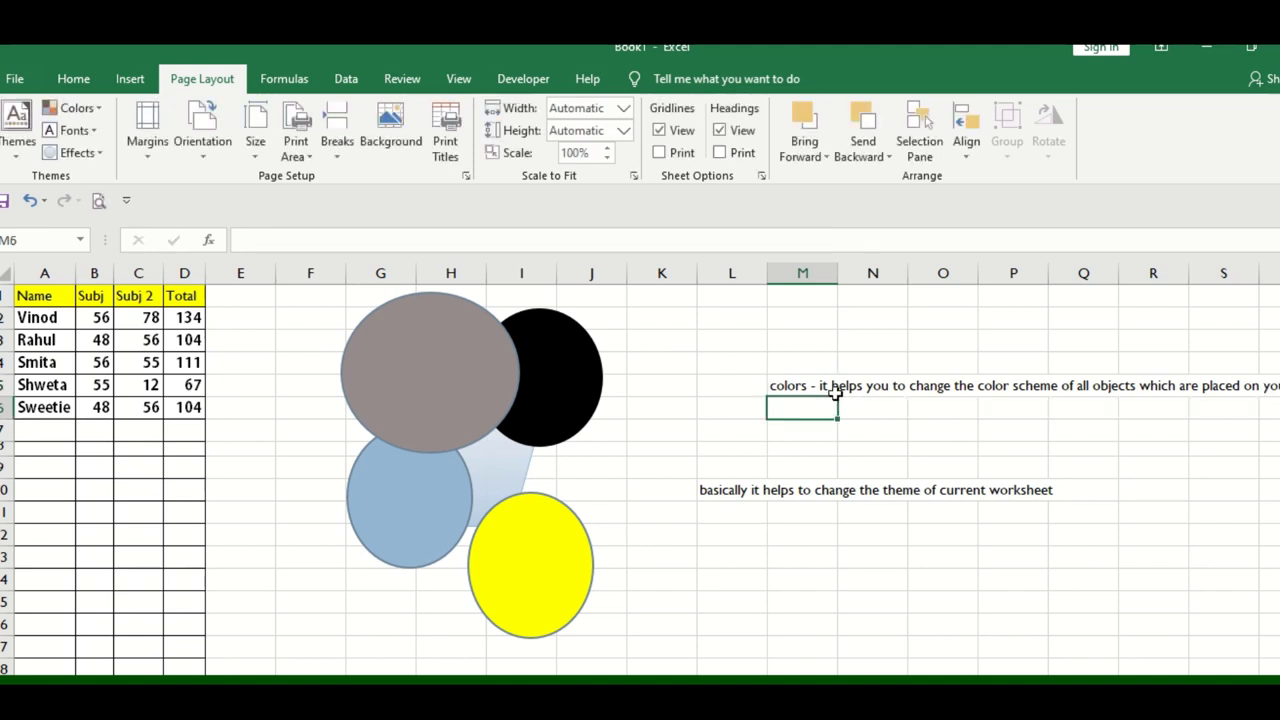
Step: Preview theme fonts without changing them, then enter 'Fonts- theme it will change the fonts' in E15
left_click(72, 130)
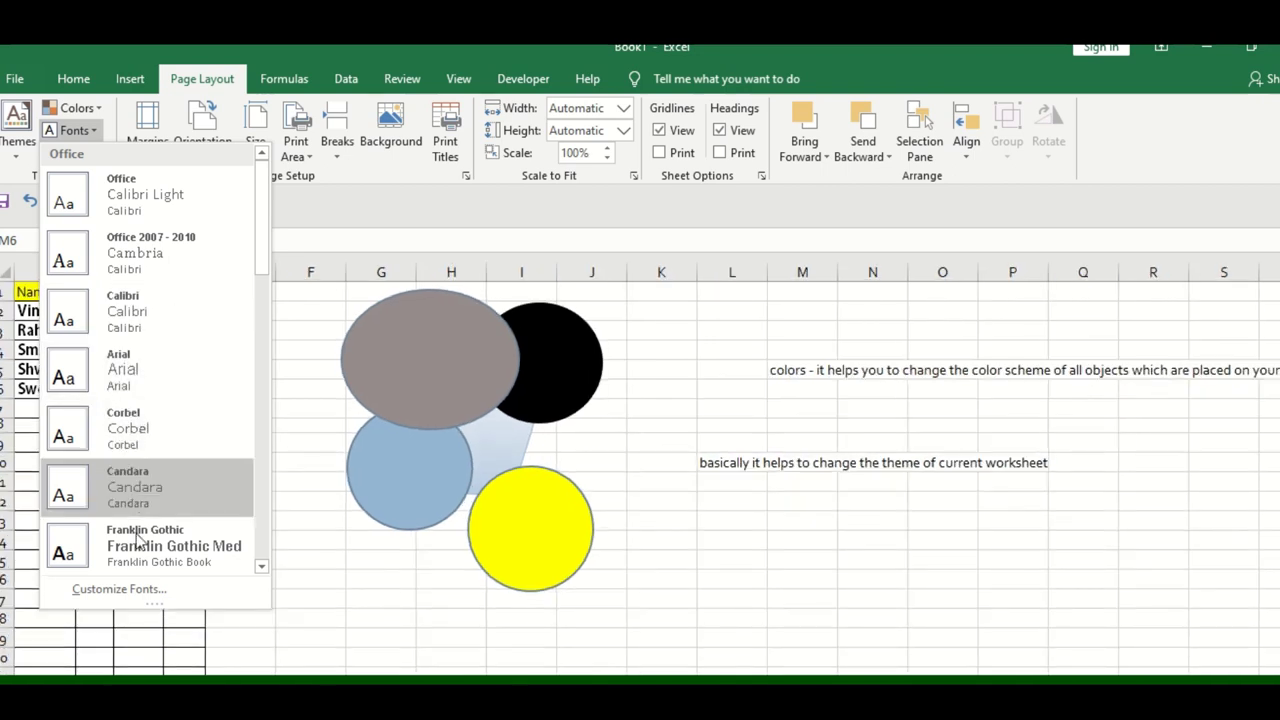
left_click(96, 387)
left_click(48, 350)
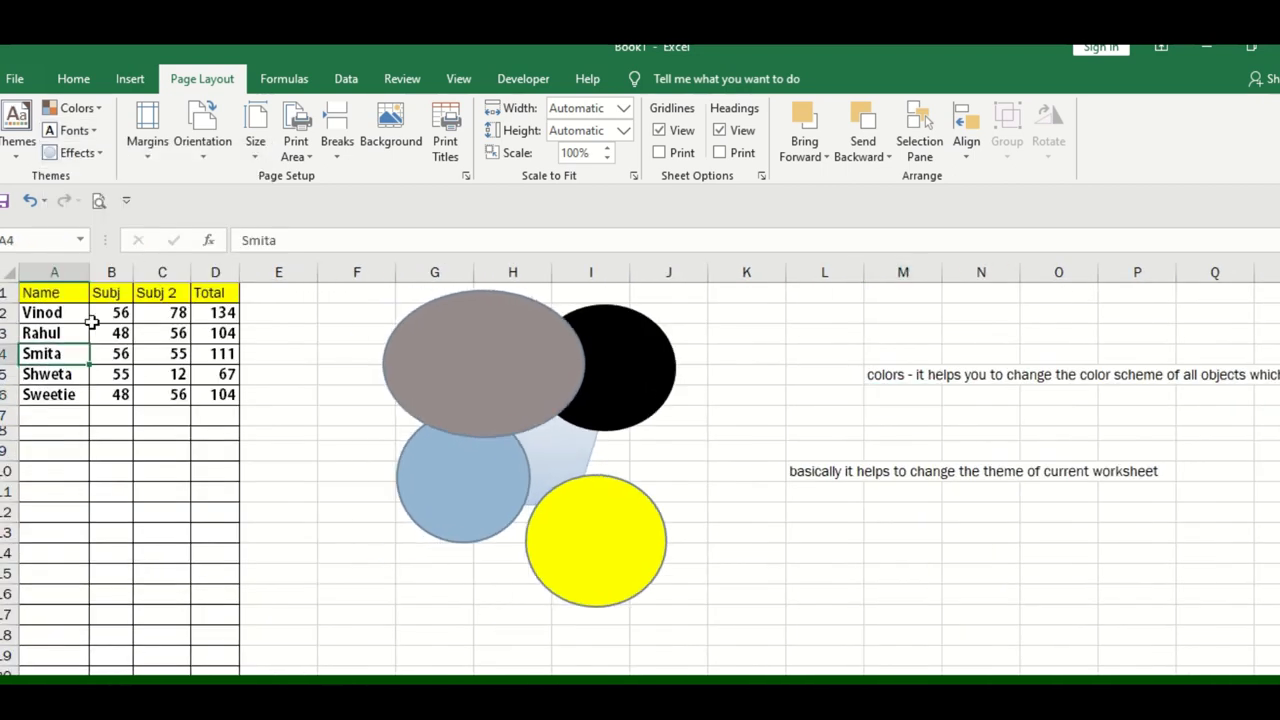
left_click(277, 436)
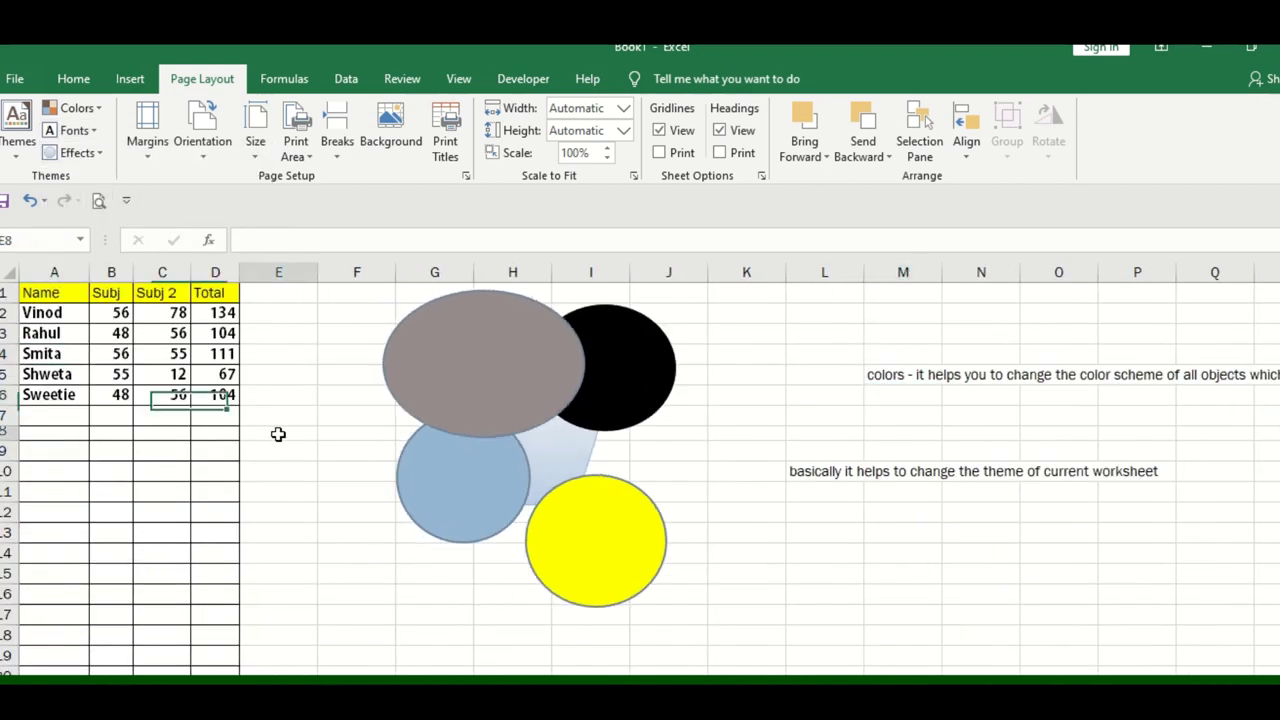
left_click(295, 570)
type("Fonts-")
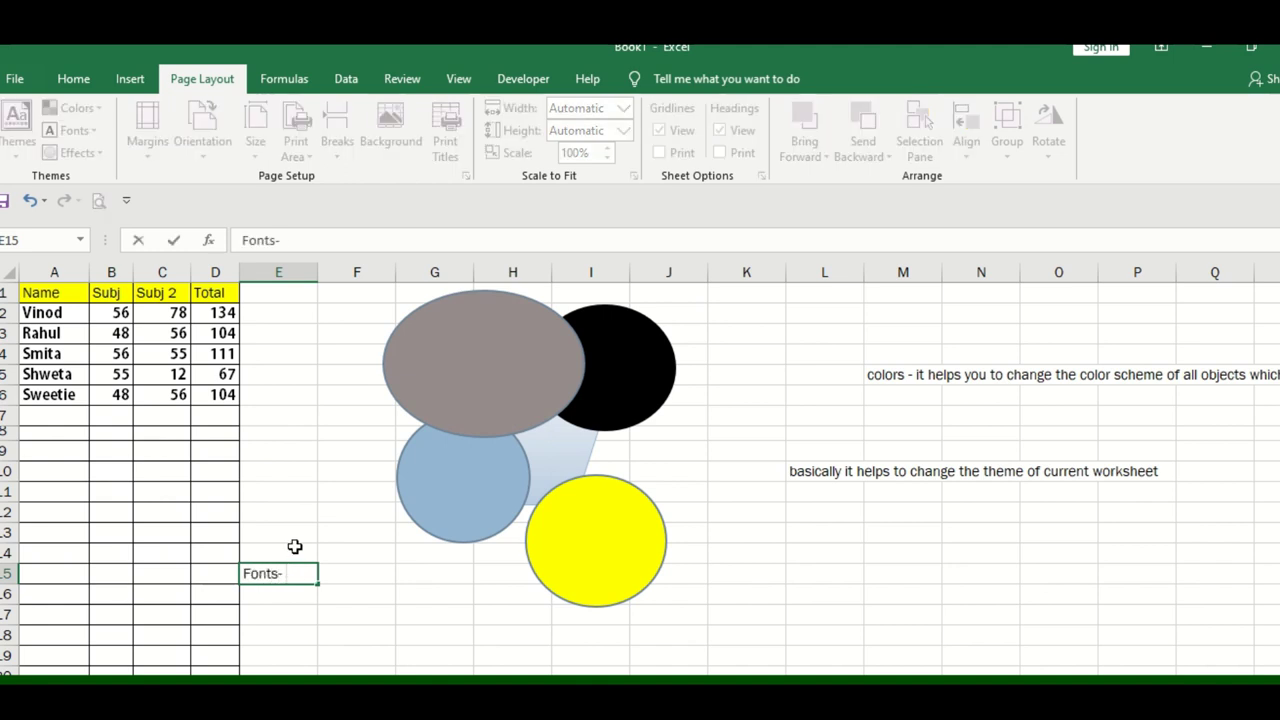
type(" theme it wi")
type("ll change")
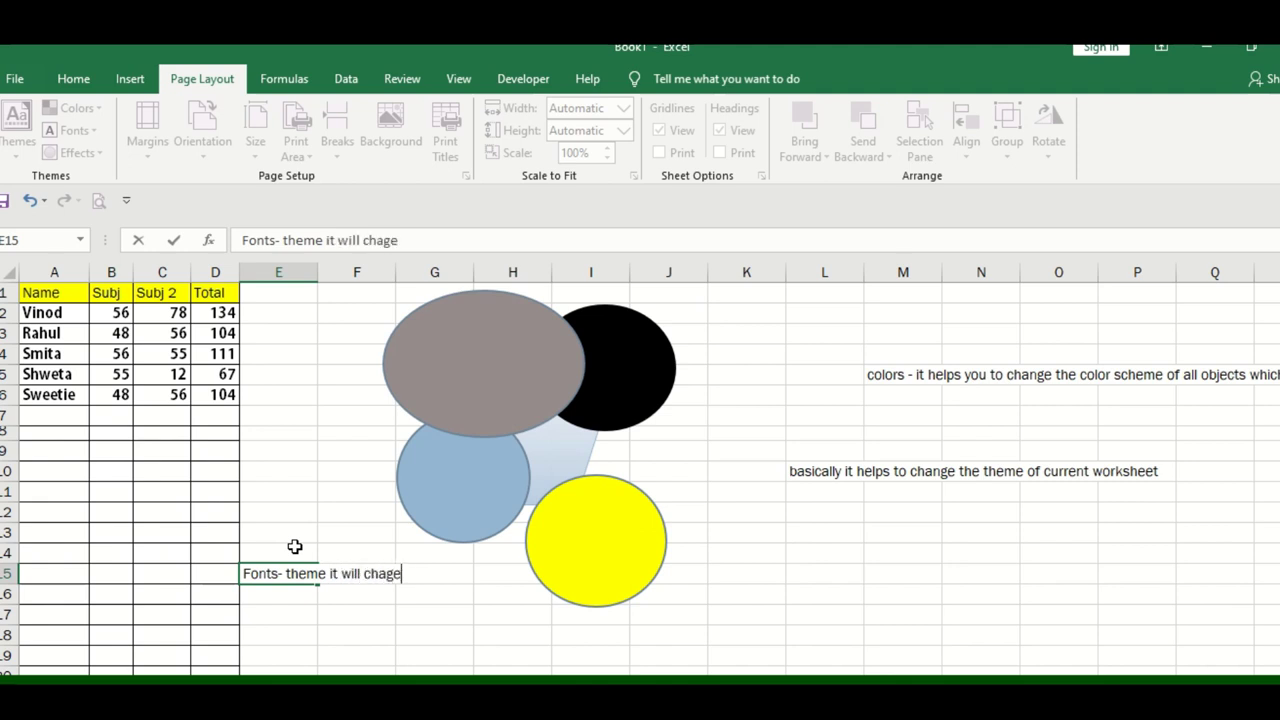
key("BackSpace")
key("BackSpace")
type("nge the f")
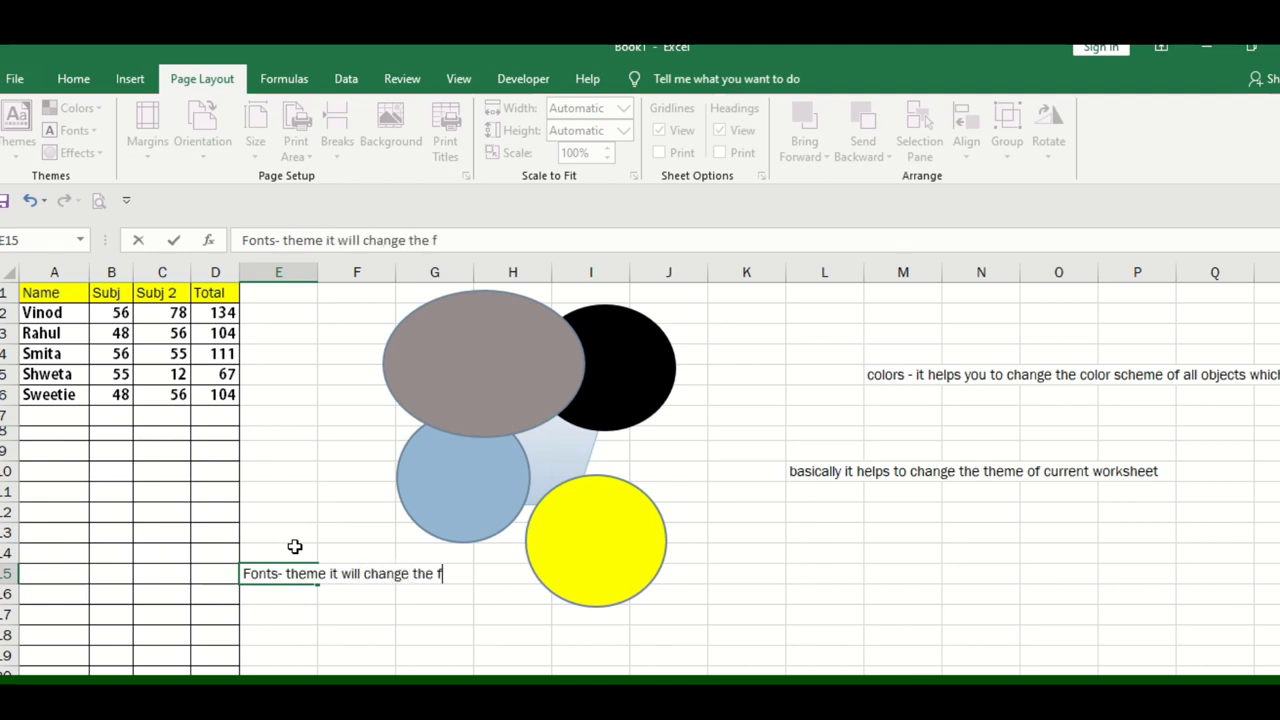
type("onts")
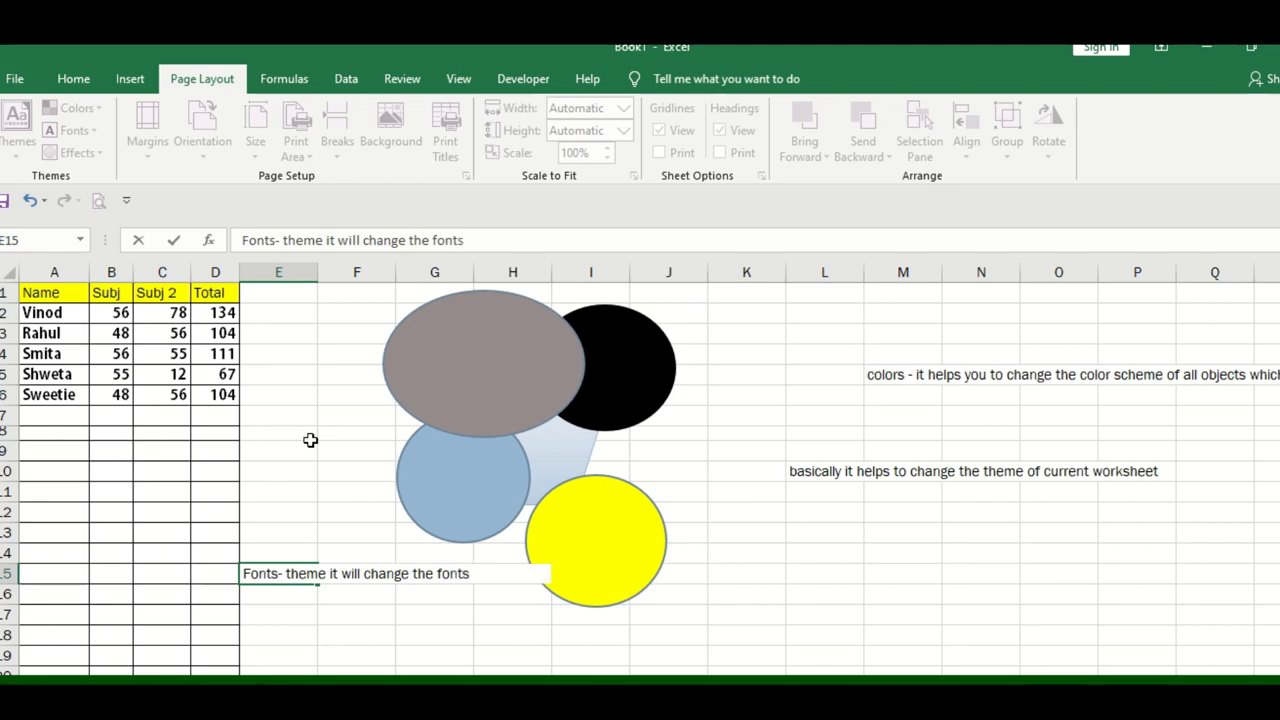
left_click(300, 473)
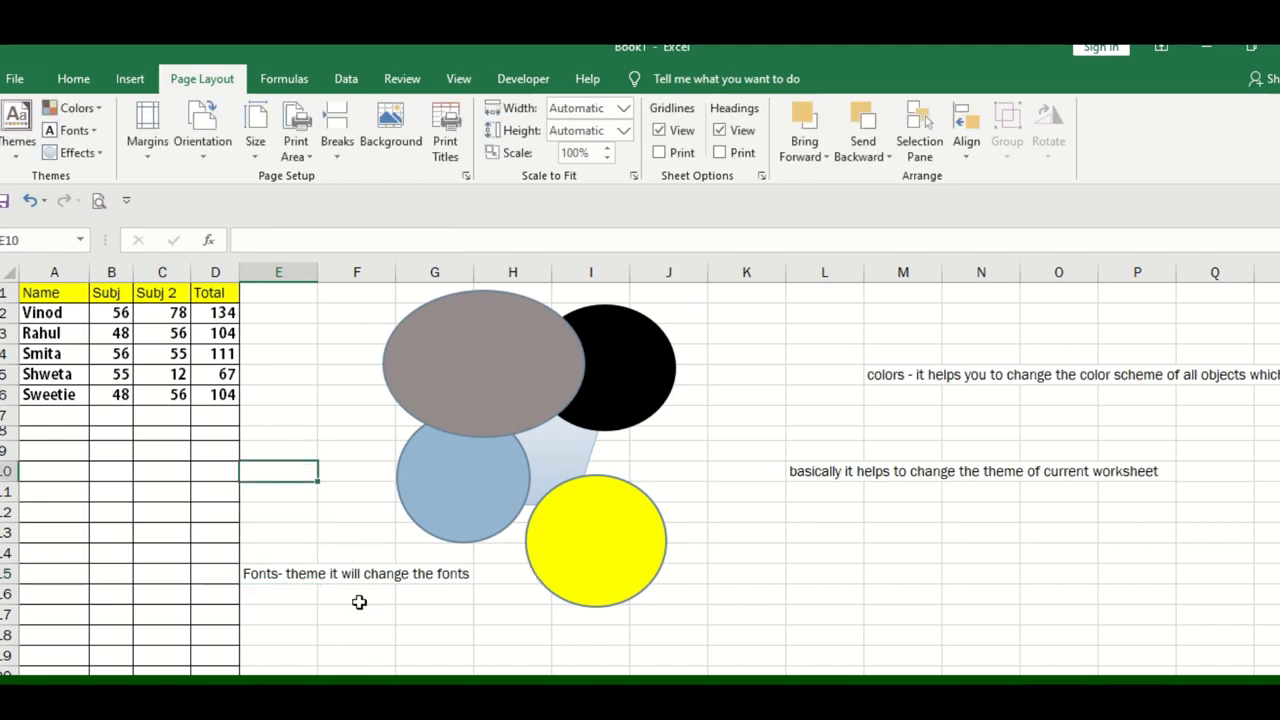
Step: Preview the theme effects list without applying any effect
scroll(360, 600, "up", 2)
left_click(136, 405)
left_click(155, 484)
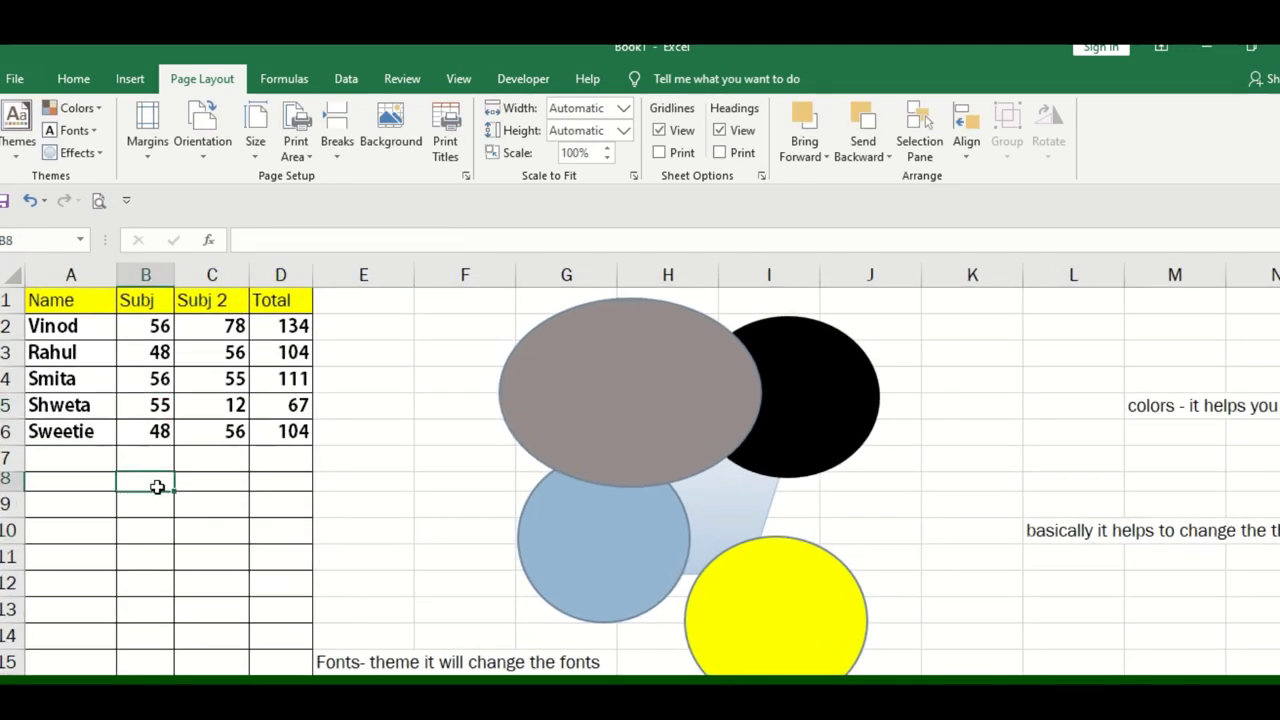
left_click(87, 153)
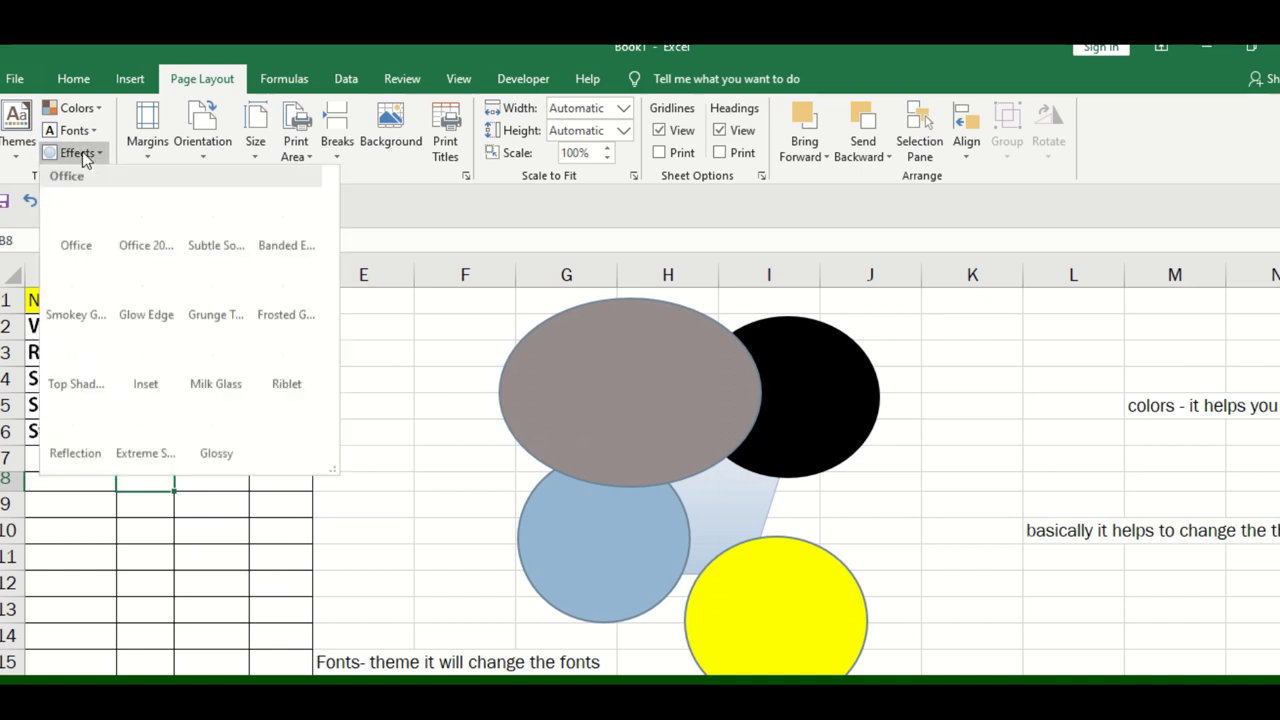
left_click(163, 280)
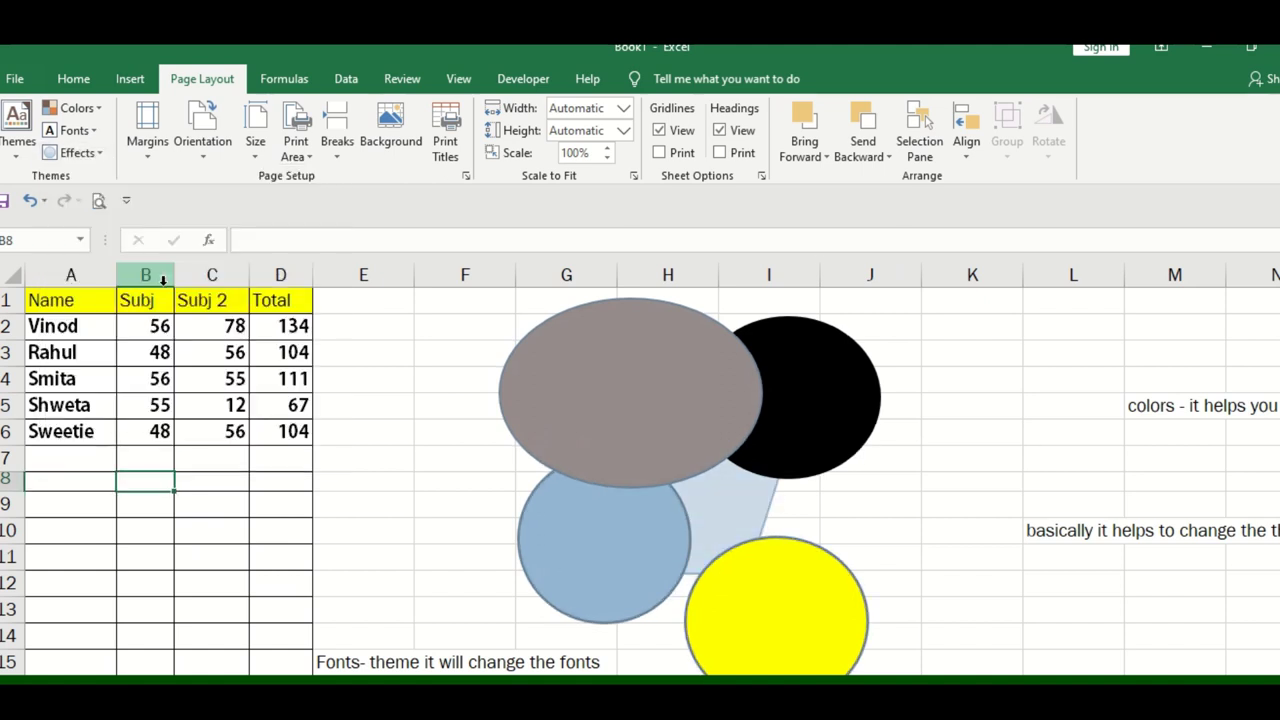
Step: Select the gray oval and drag the hidden pentagon left over columns E–F
left_click(540, 390)
left_click(77, 152)
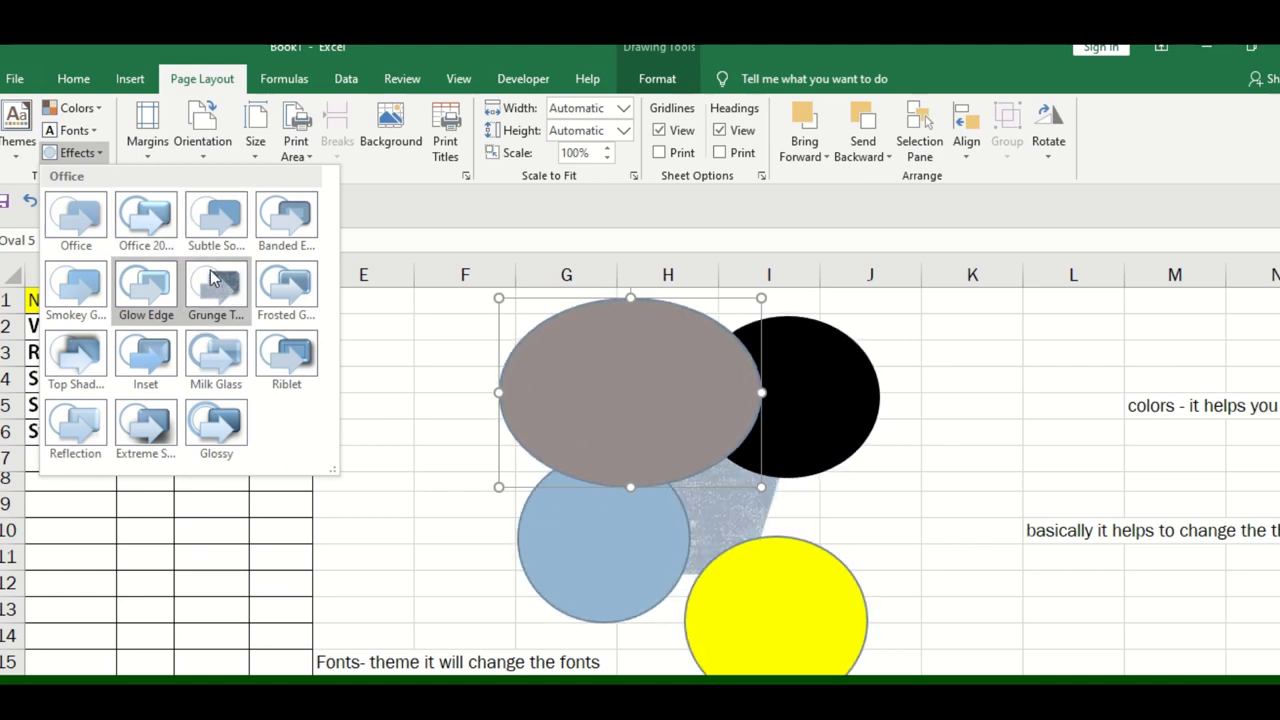
left_click(305, 363)
left_click_drag(717, 514, 466, 477)
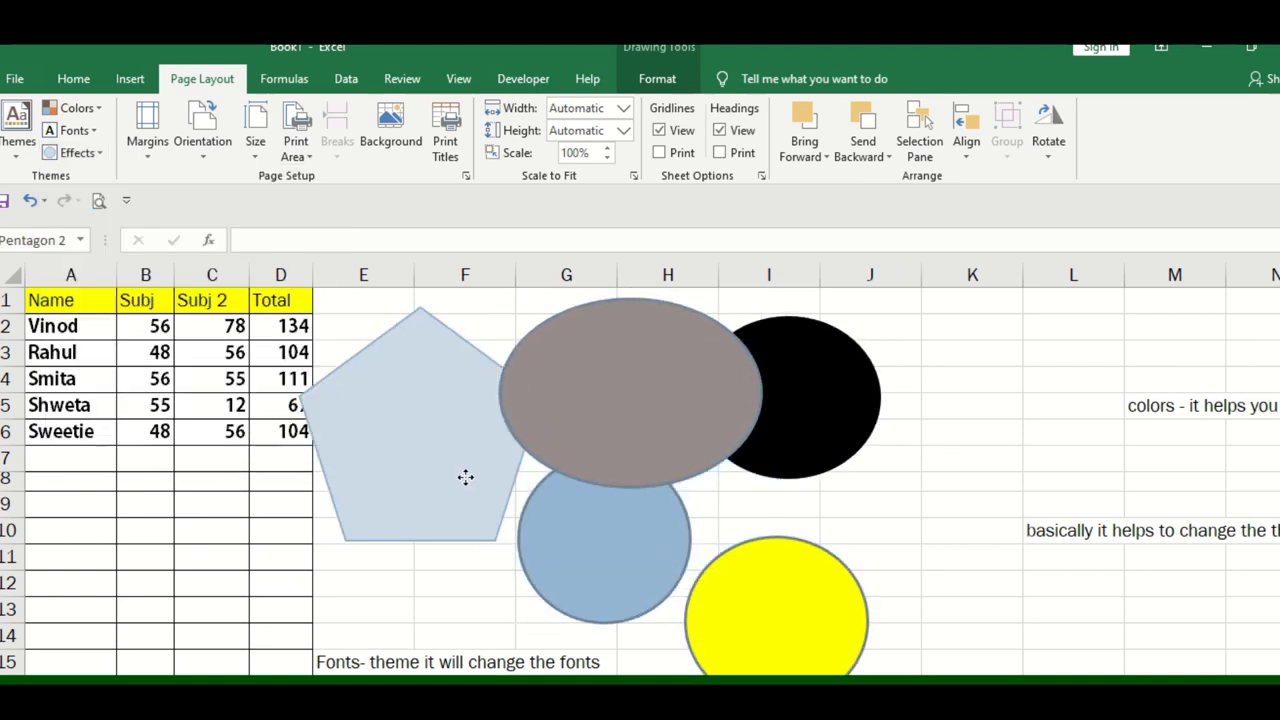
left_click(72, 152)
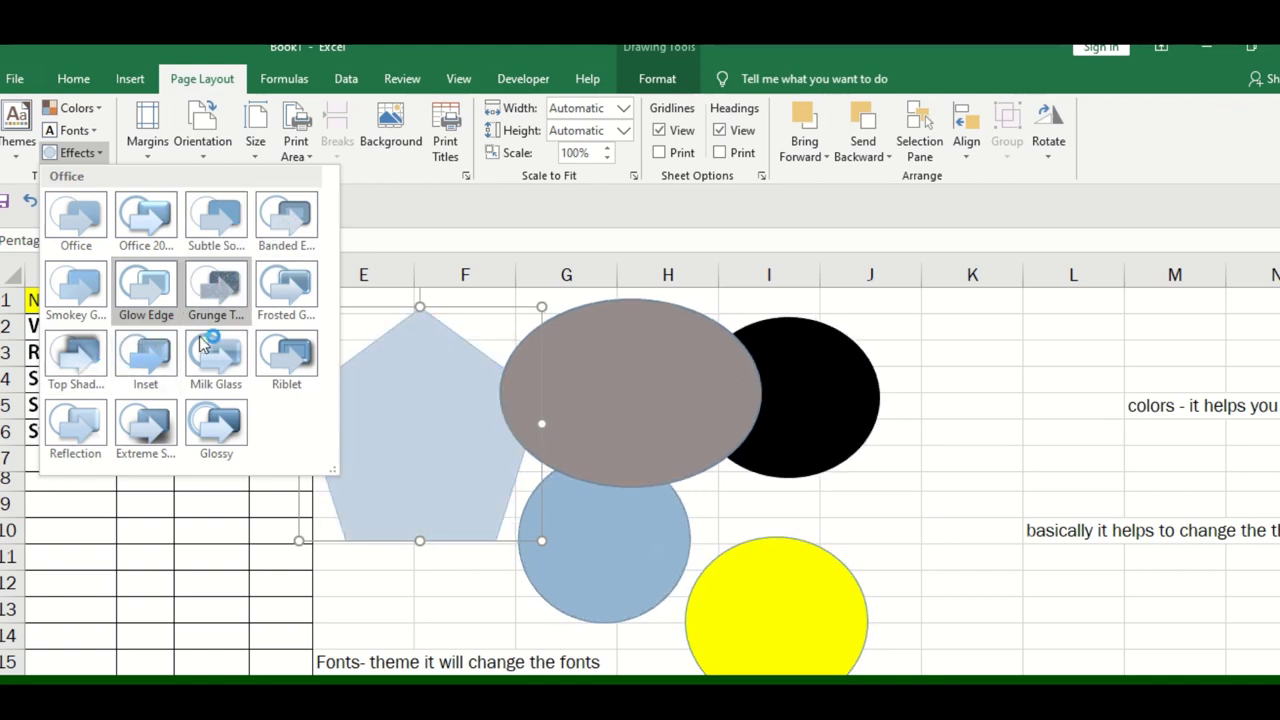
left_click(416, 306)
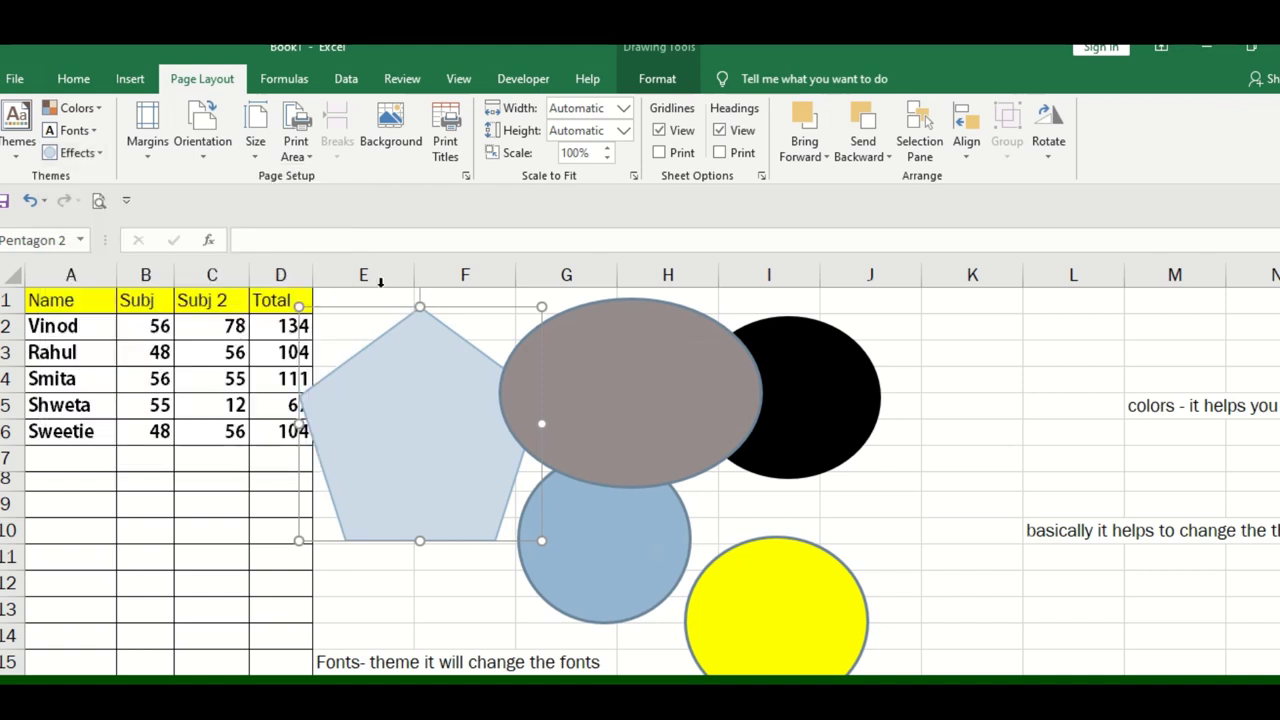
left_click(148, 135)
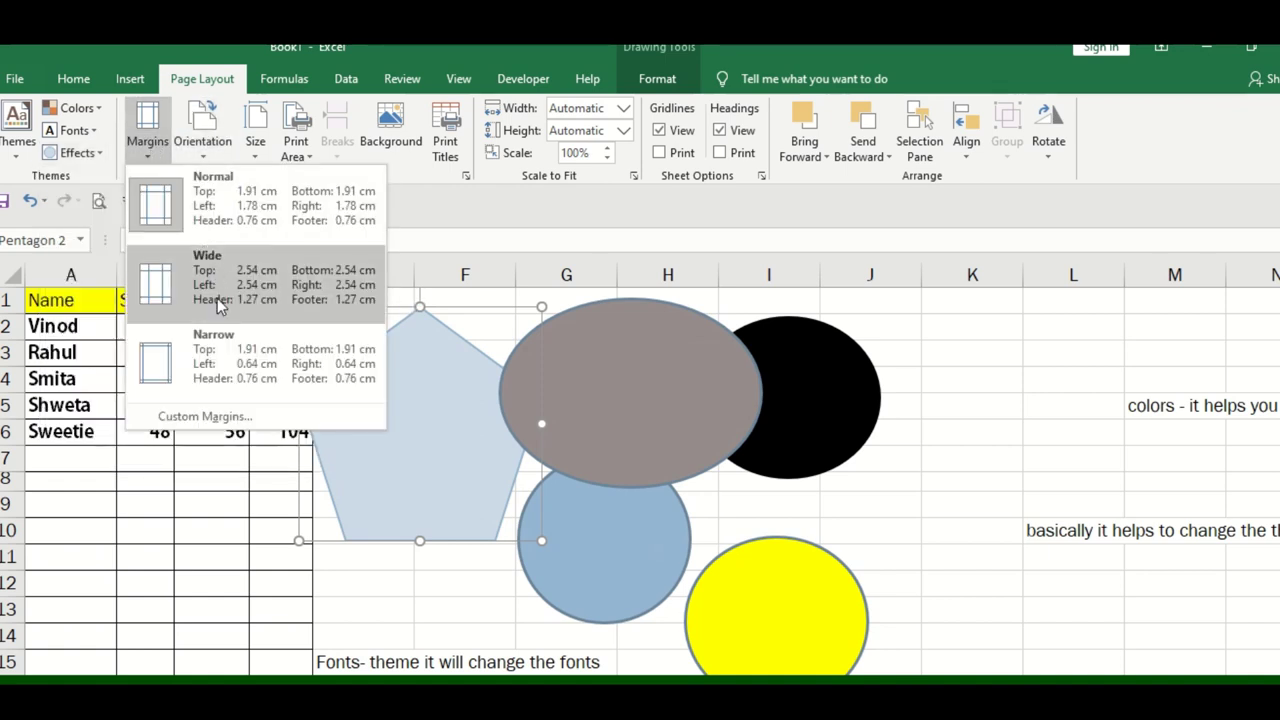
left_click(382, 548)
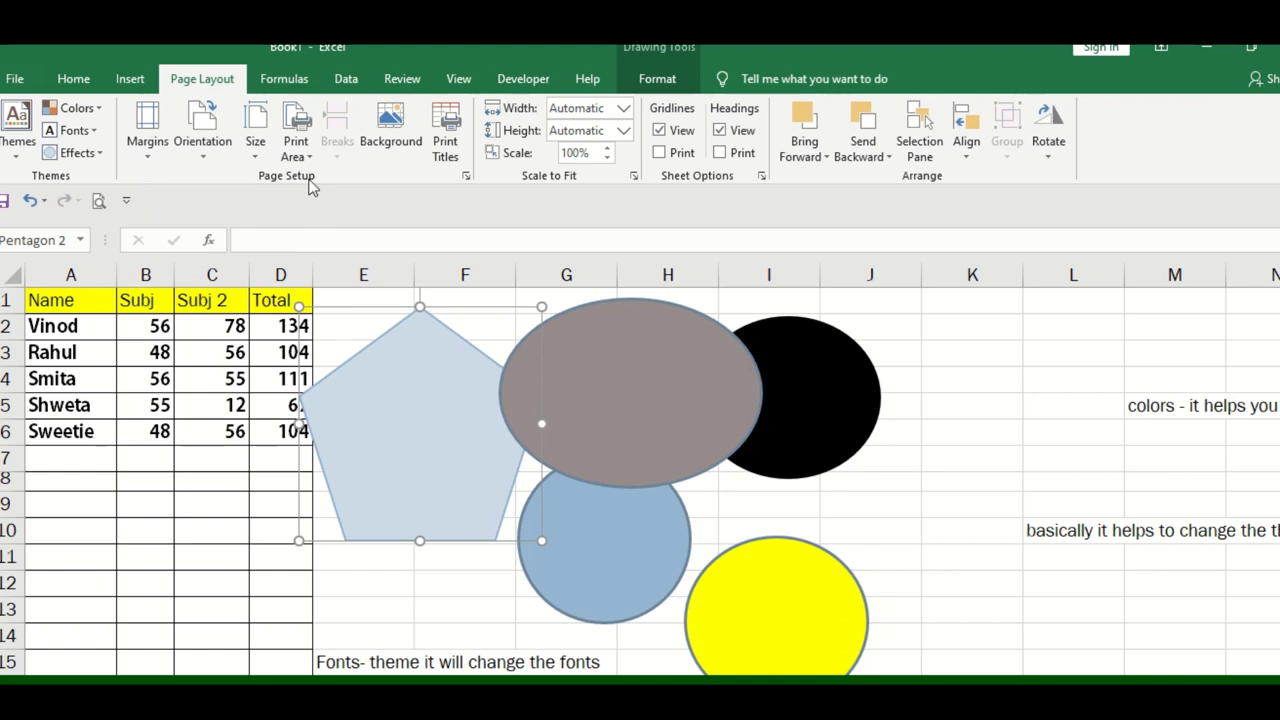
left_click(466, 180)
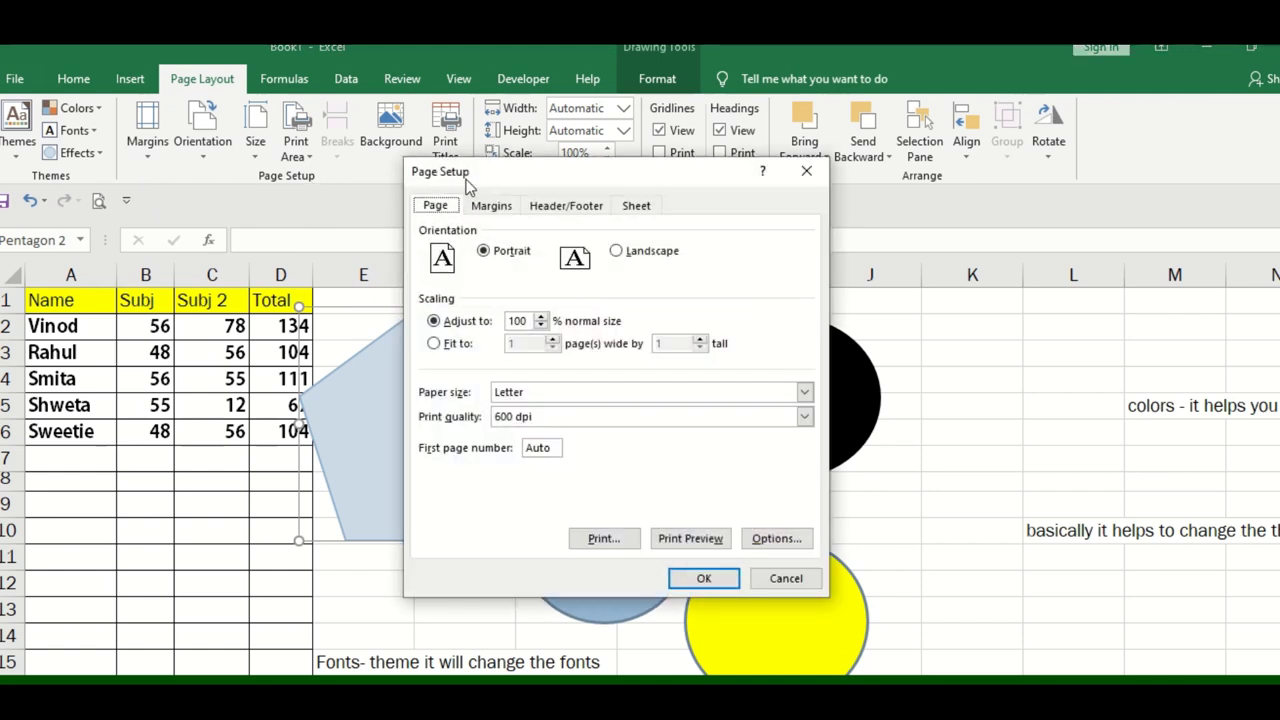
left_click(489, 209)
left_click(551, 208)
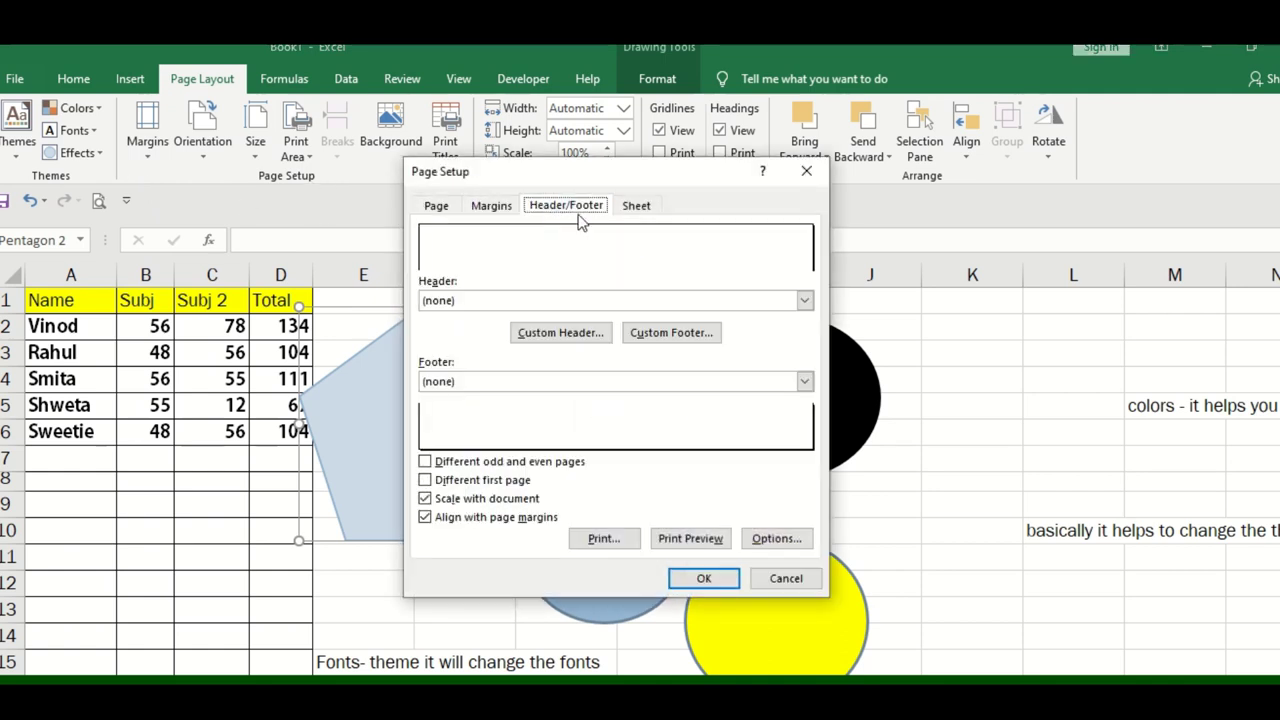
left_click(650, 207)
left_click(443, 207)
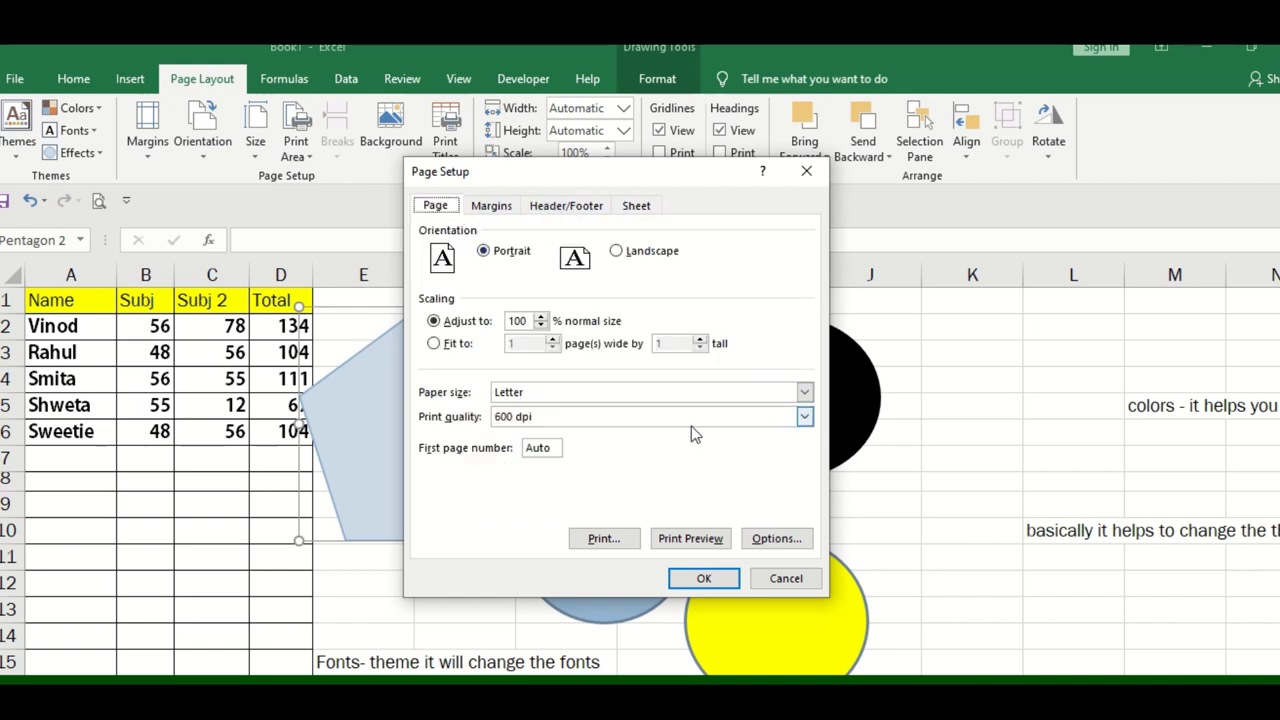
left_click(774, 582)
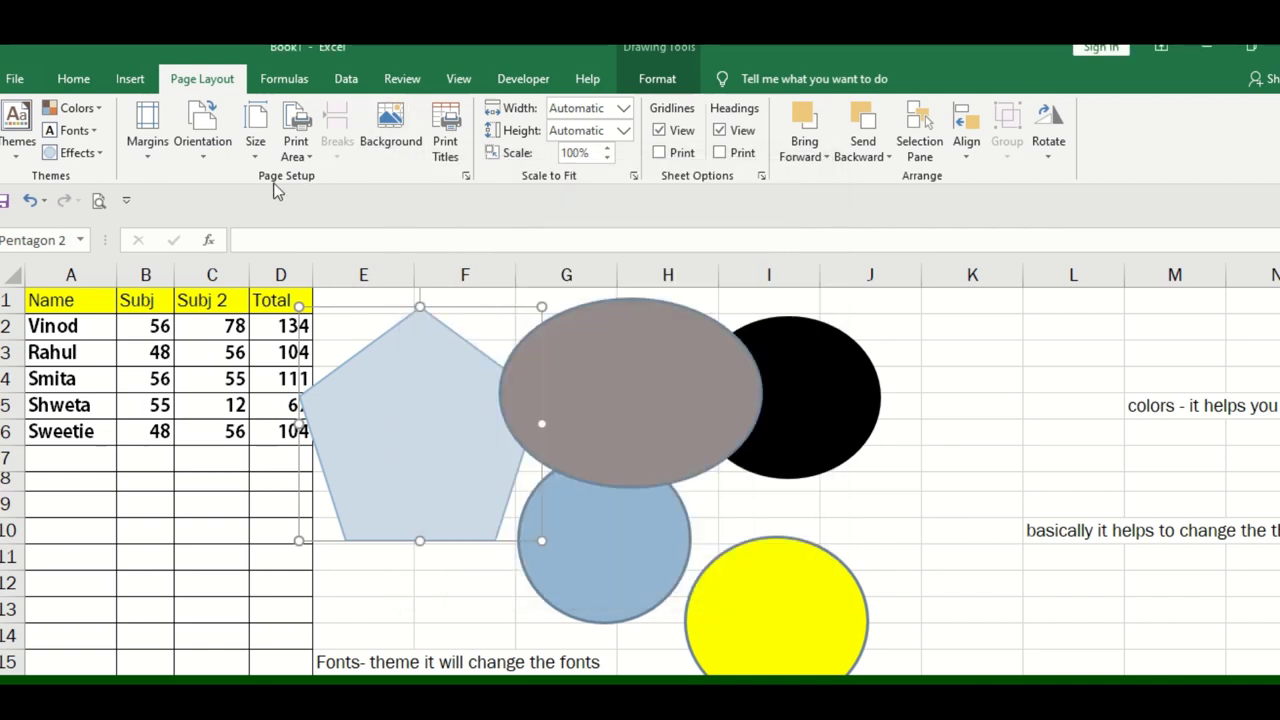
left_click(903, 518)
Step: In C11, note that PAGE SETUP VIEW is a package of options which helps when printing
left_click(219, 559)
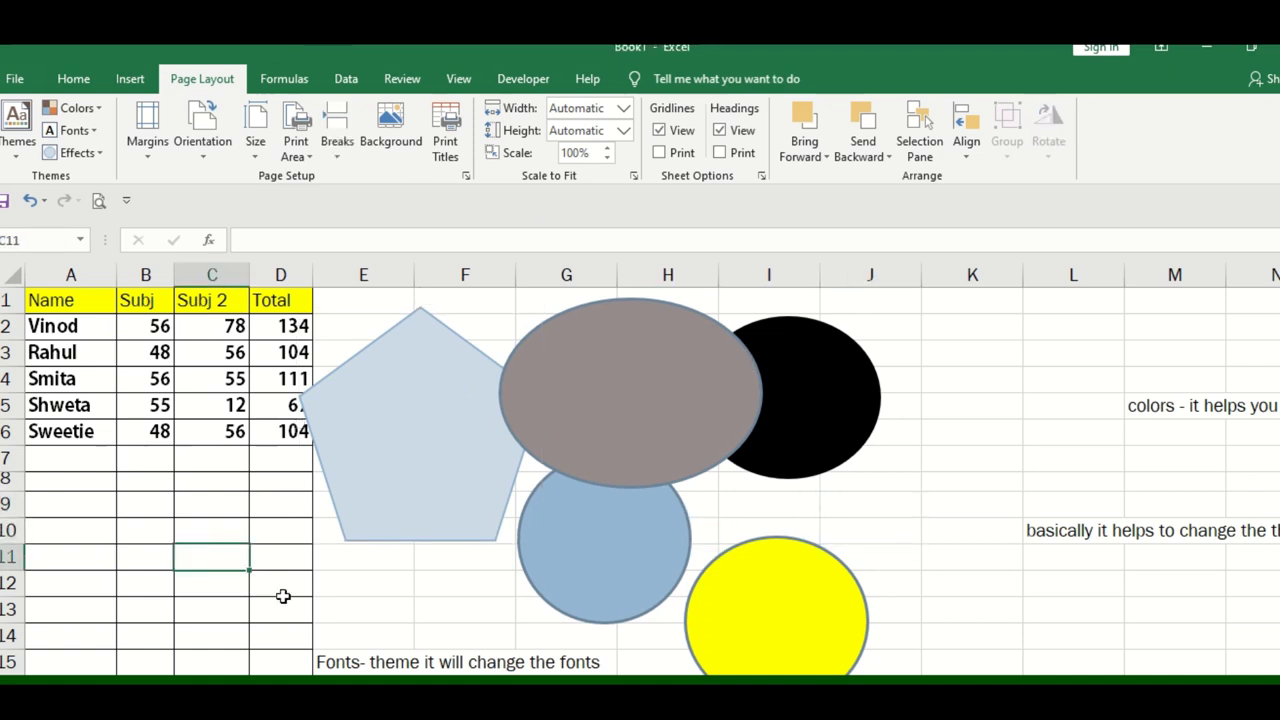
type("PAGE SETU")
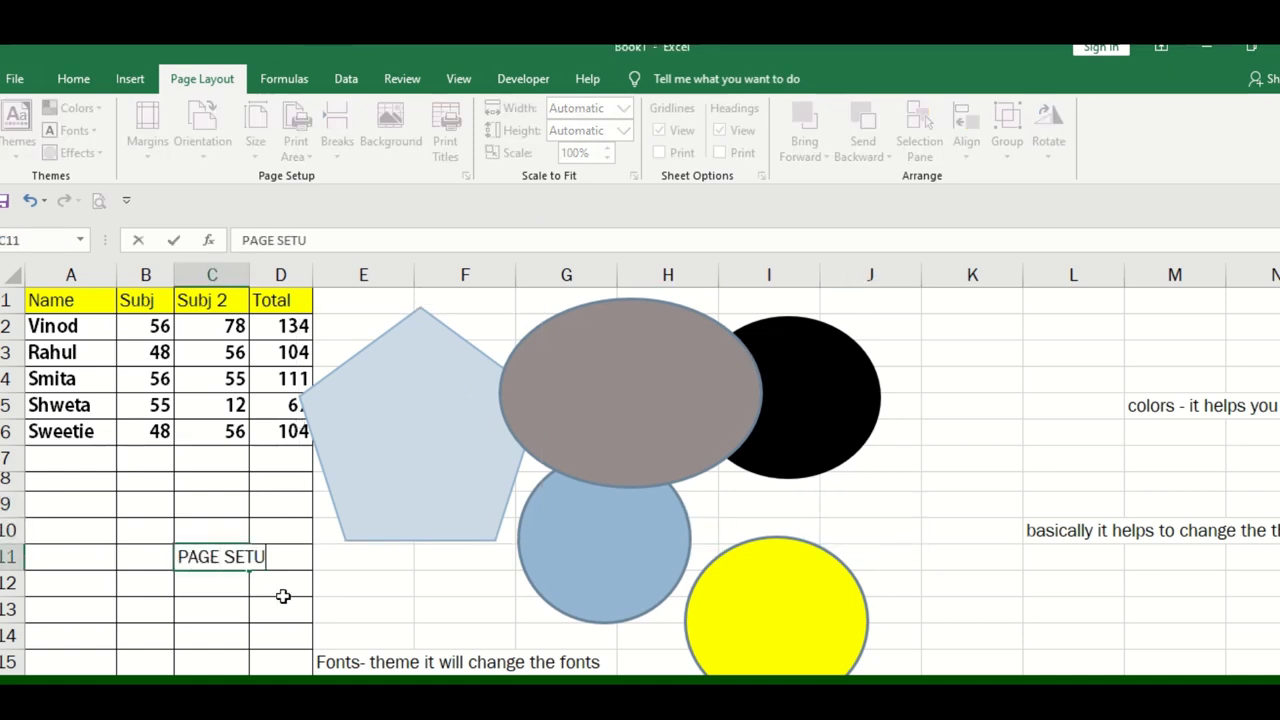
type("P VIEW")
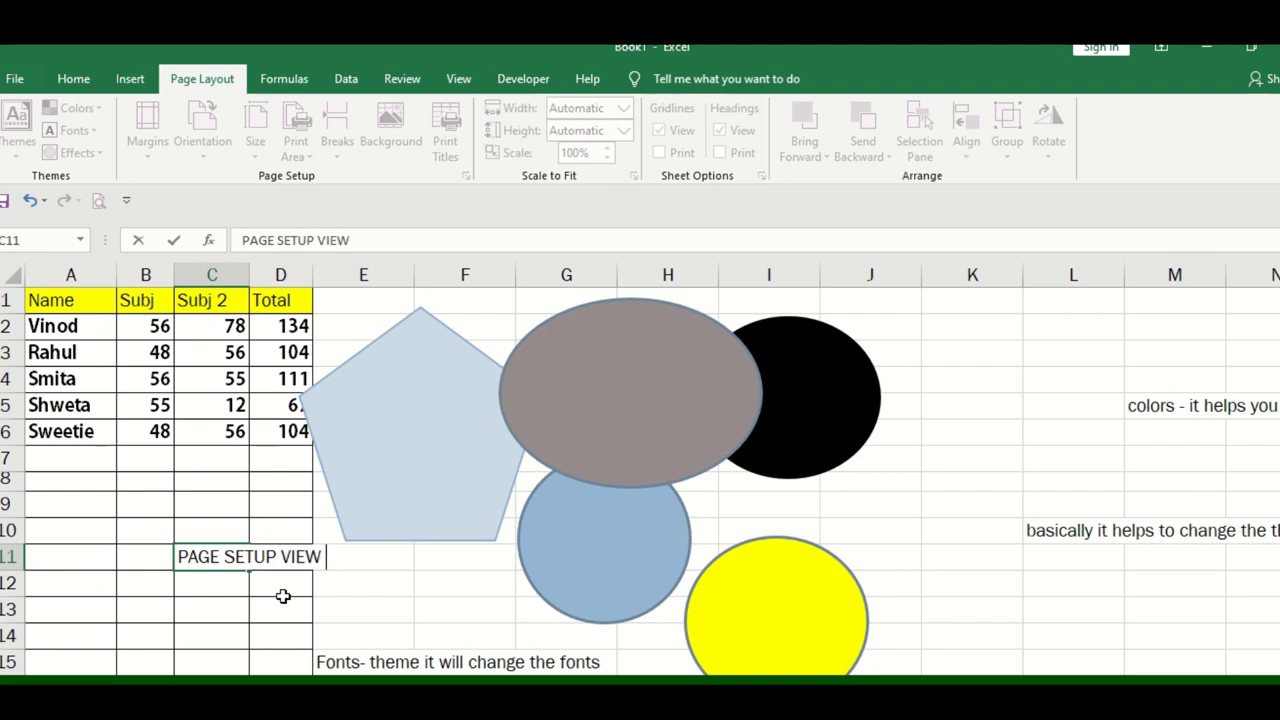
type(" -M")
key("BackSpace")
type("its compelt")
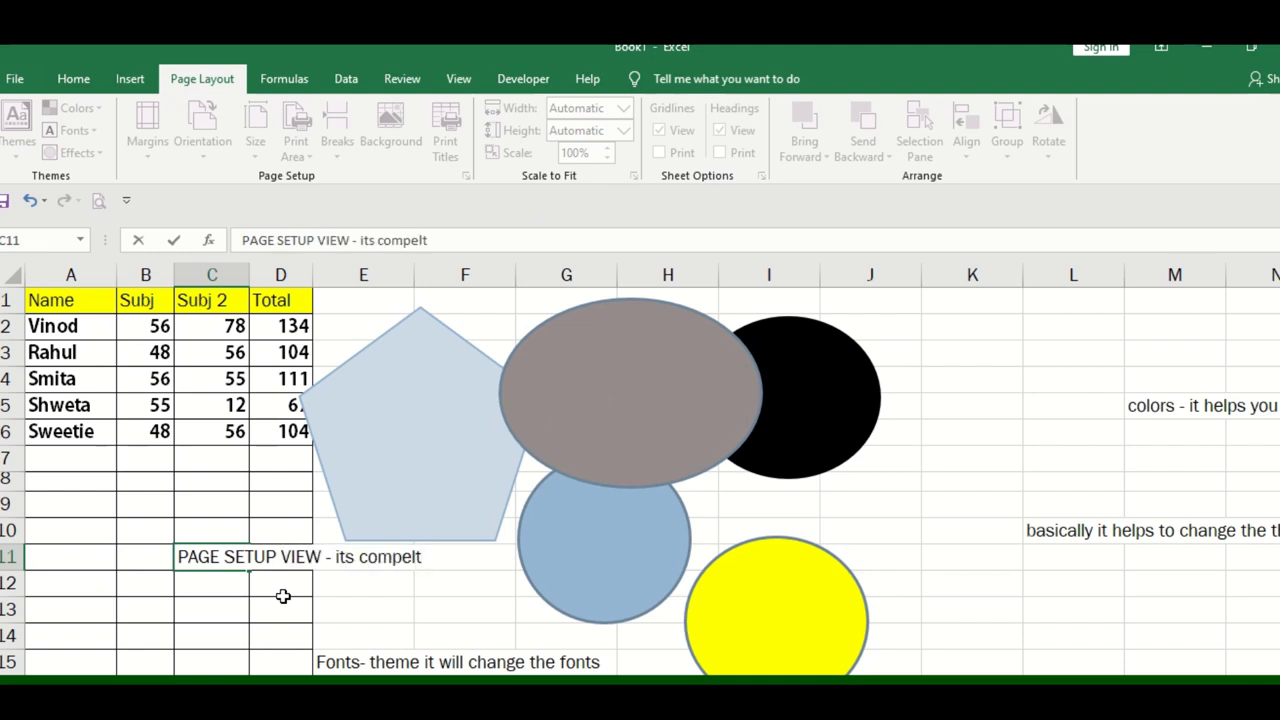
type("ely pa")
type("ckage or o")
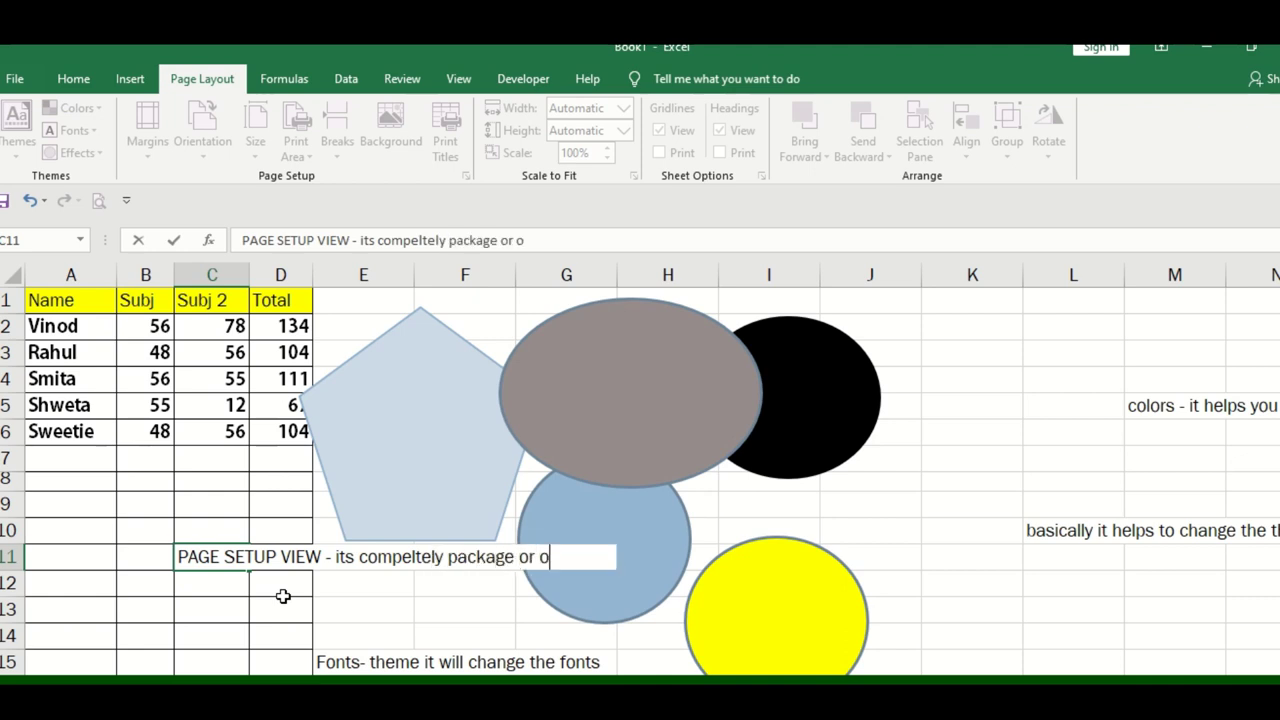
type("ption you can s")
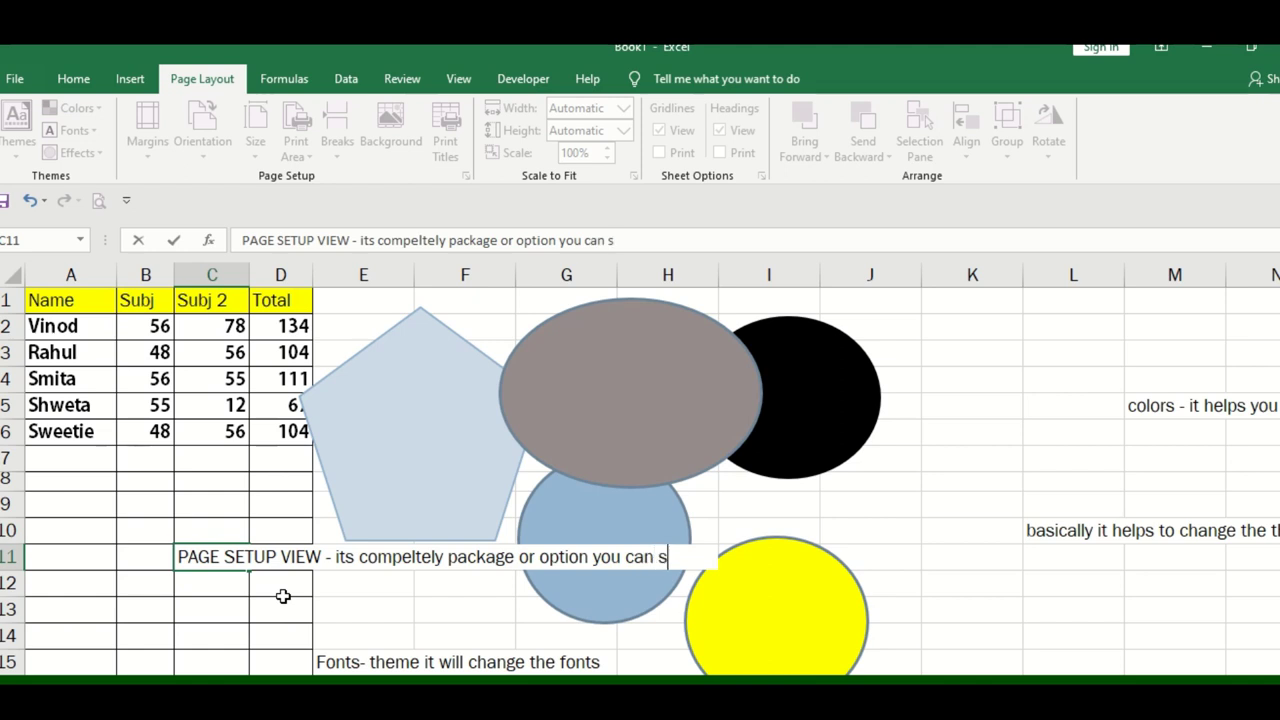
type("ay")
key("BackSpace")
type("whi")
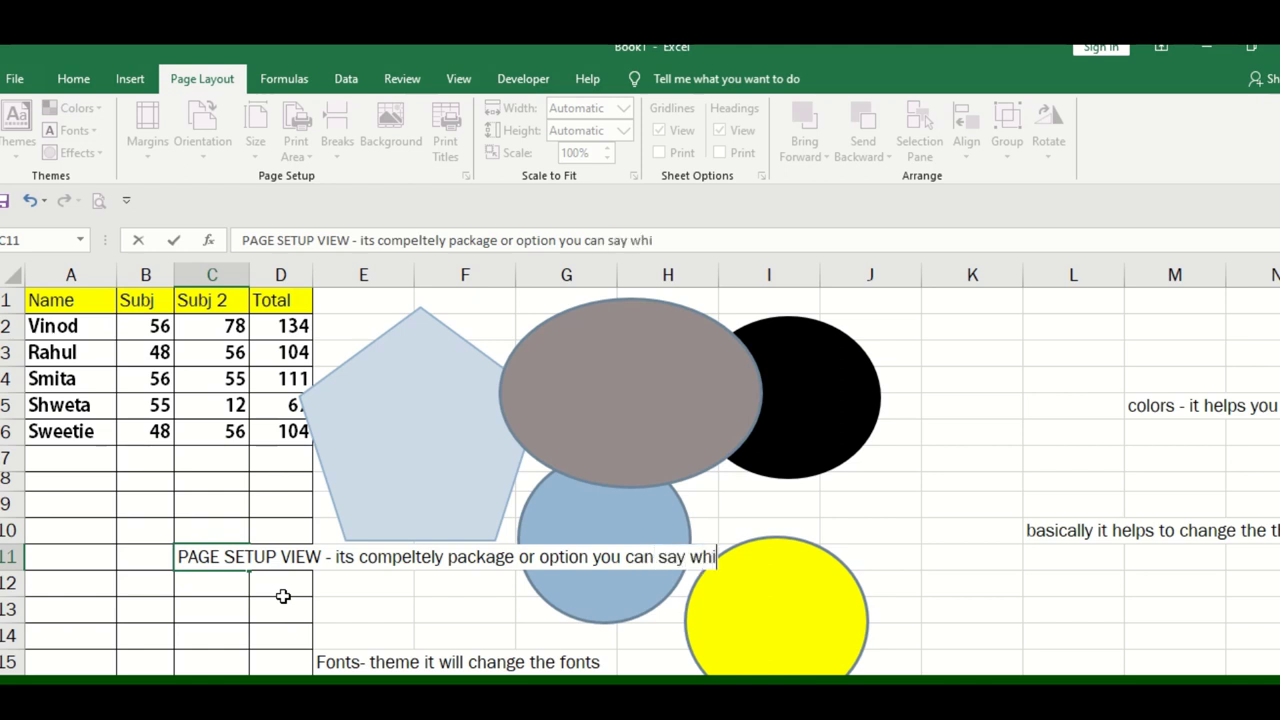
type("ch helps y")
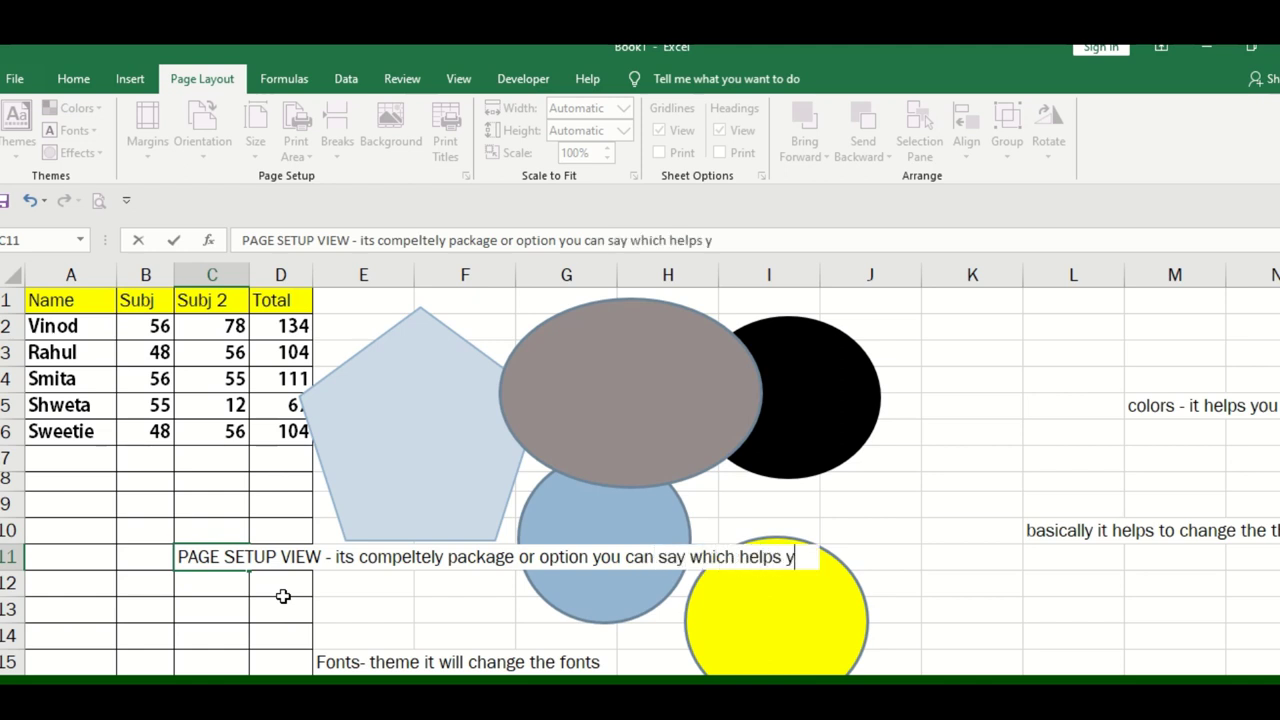
type("ou at the time of")
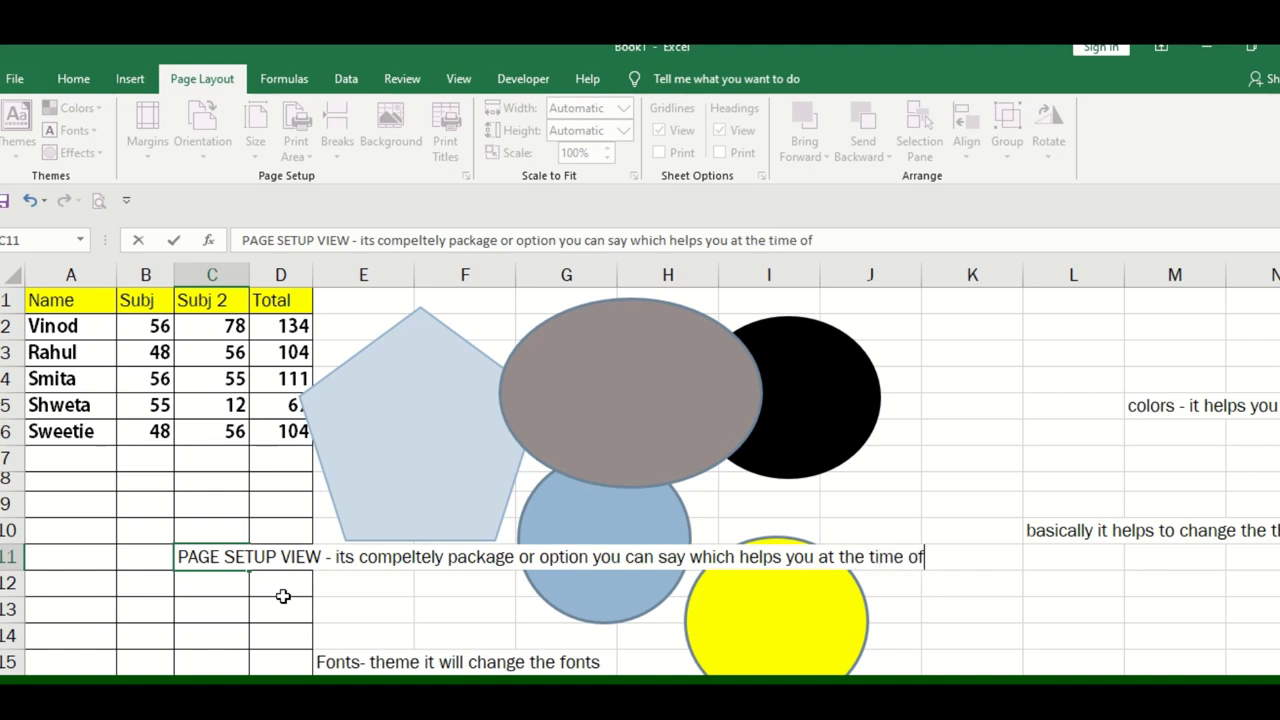
type(" printing")
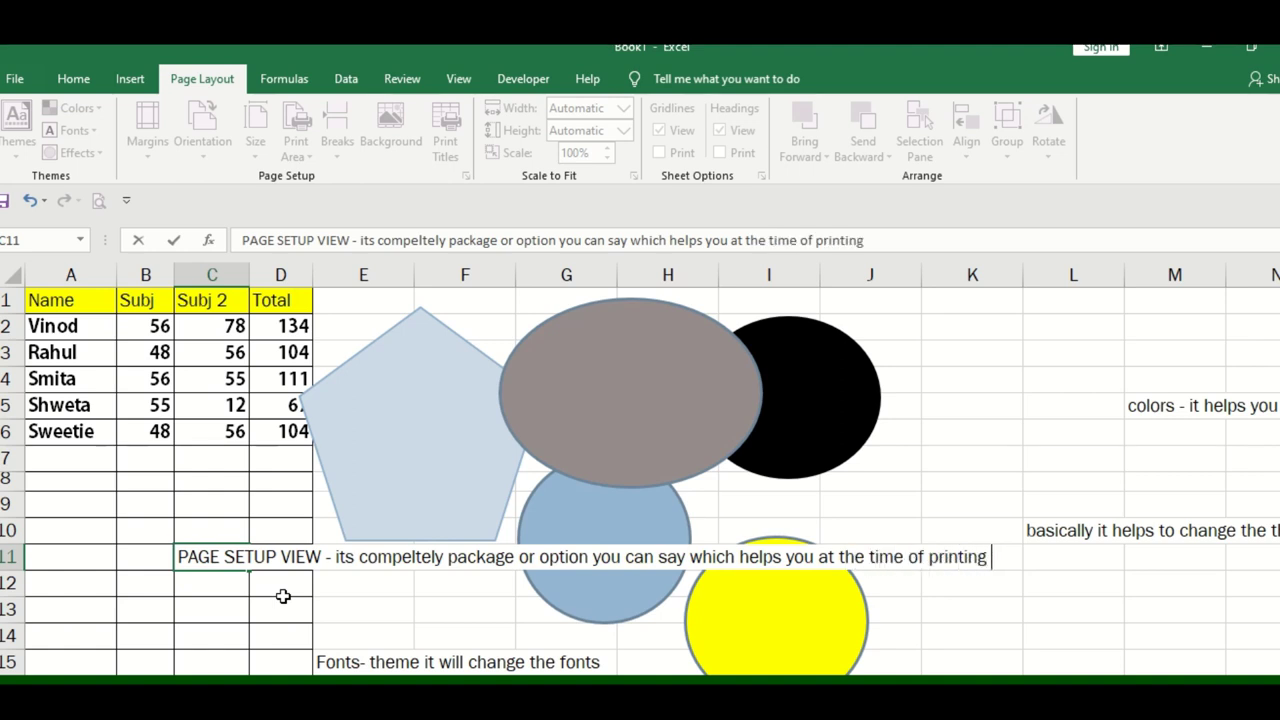
key("Return")
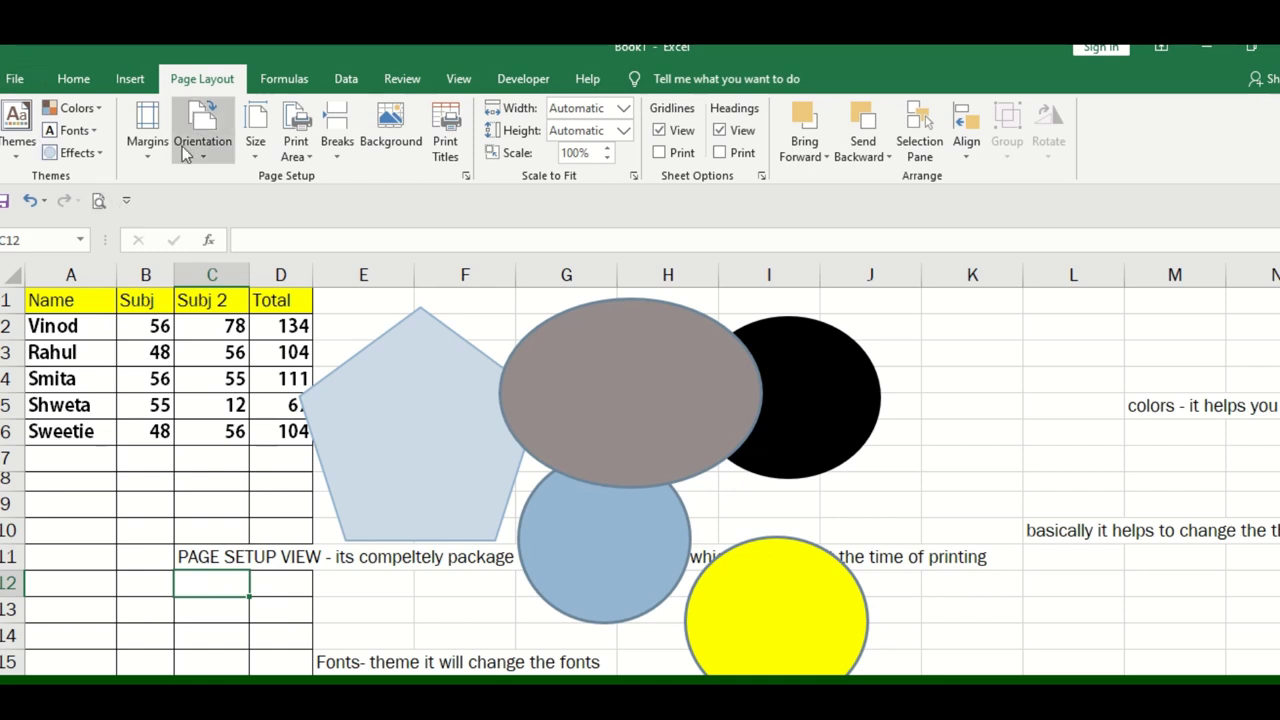
Step: Add 'to set margin' in C12 and the page orientation standby-or-landscape note in C13
type("to se")
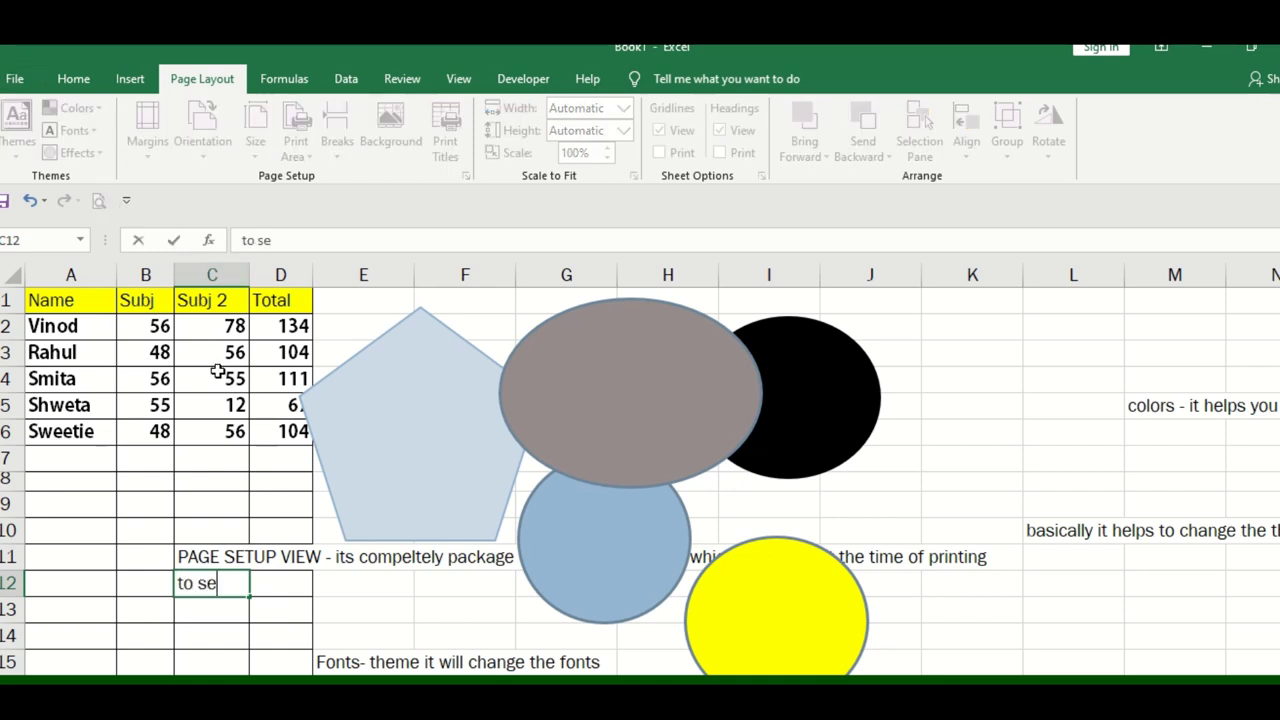
type("t margin")
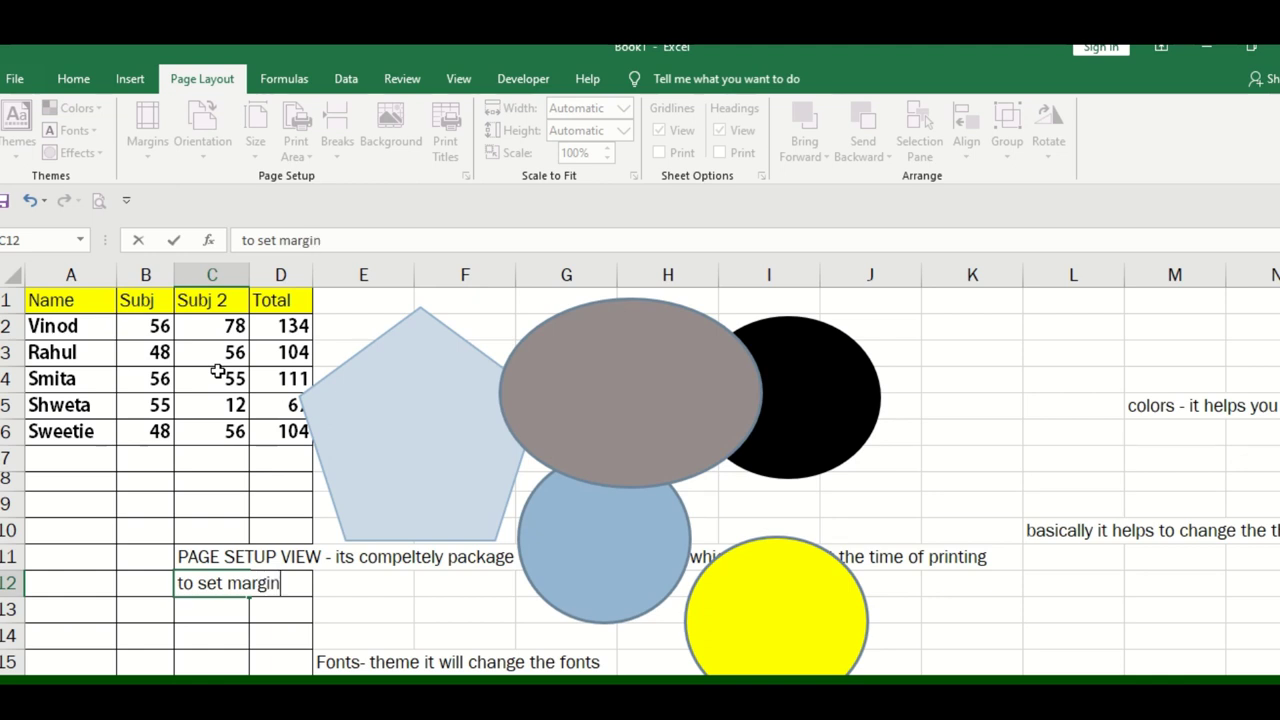
key("Return")
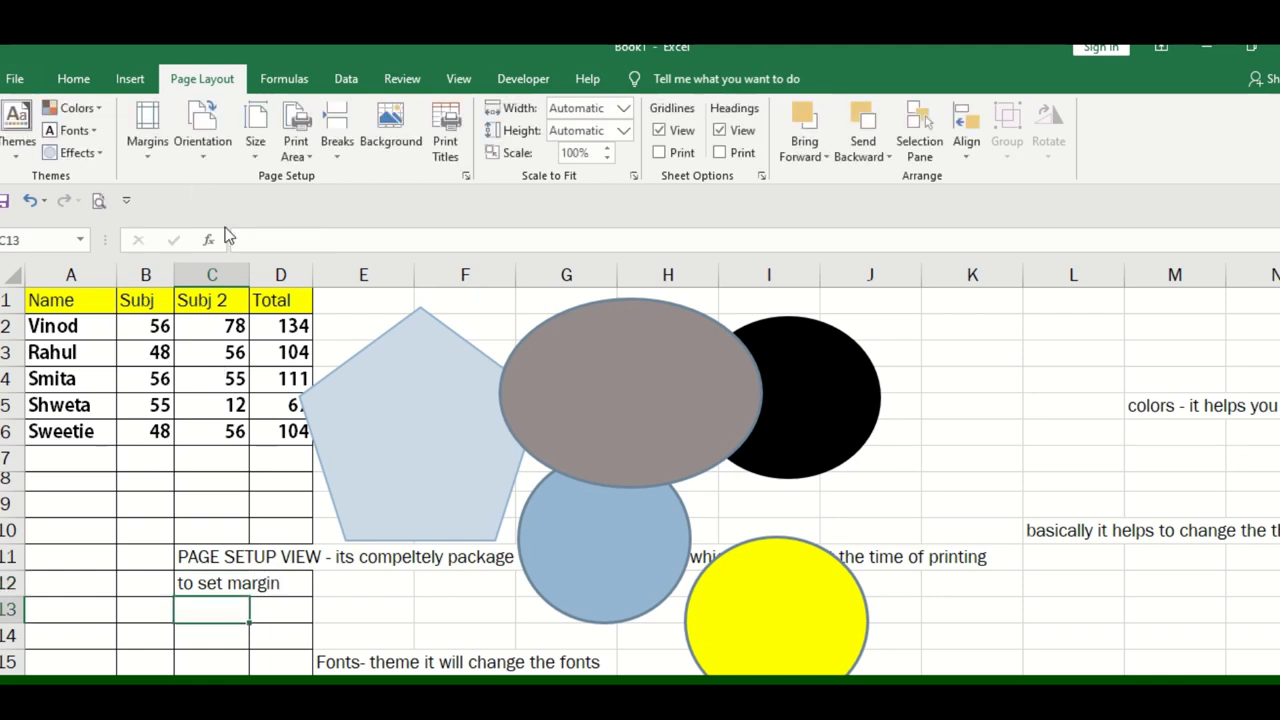
type("changes")
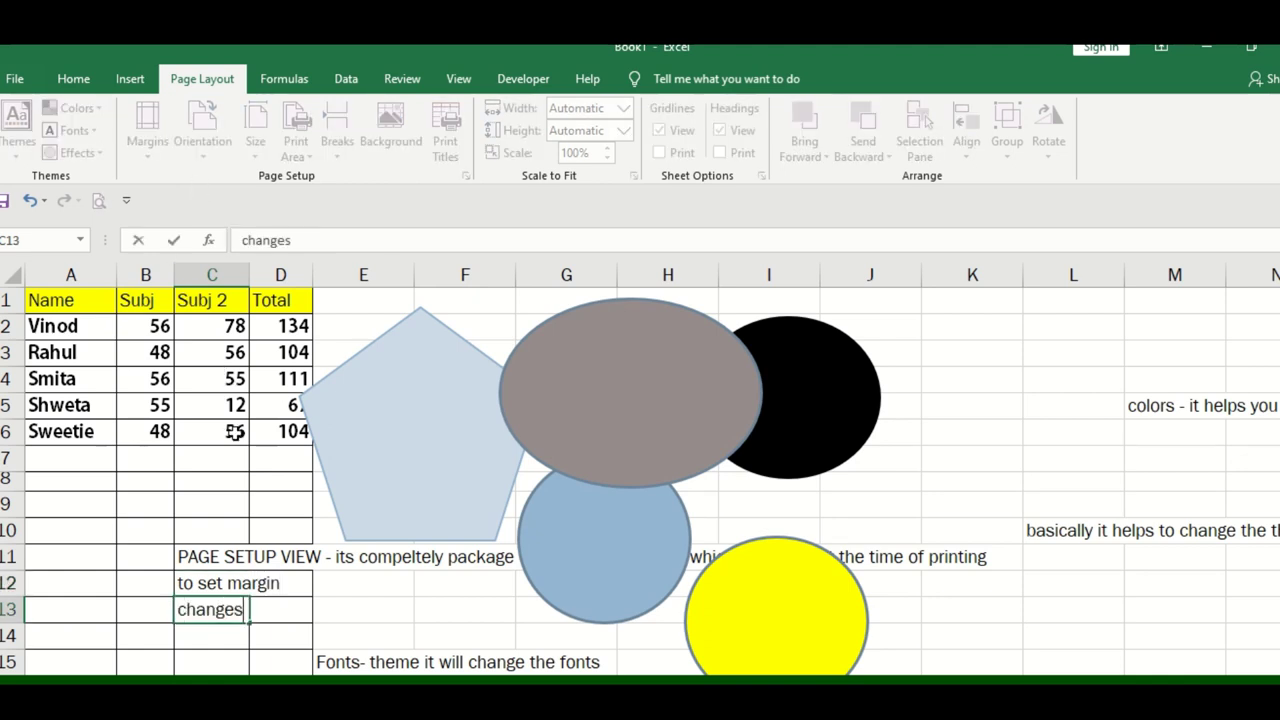
type(" in page ori")
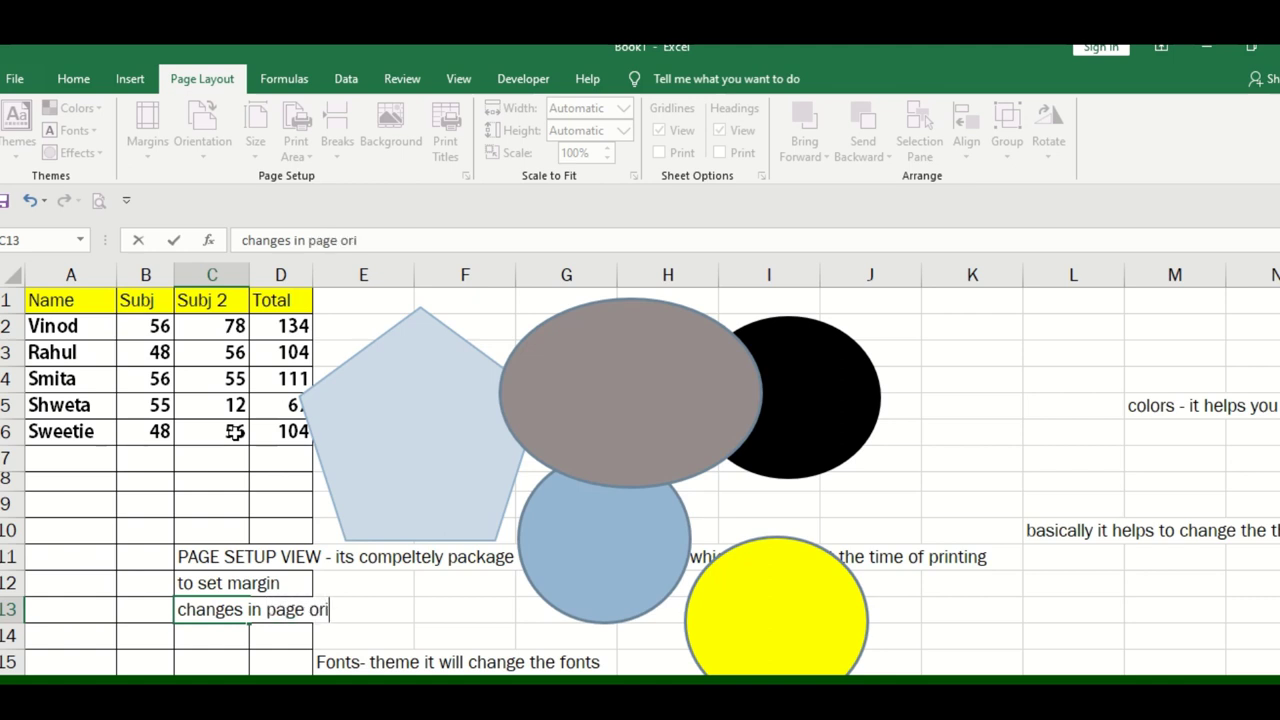
type("entation ST")
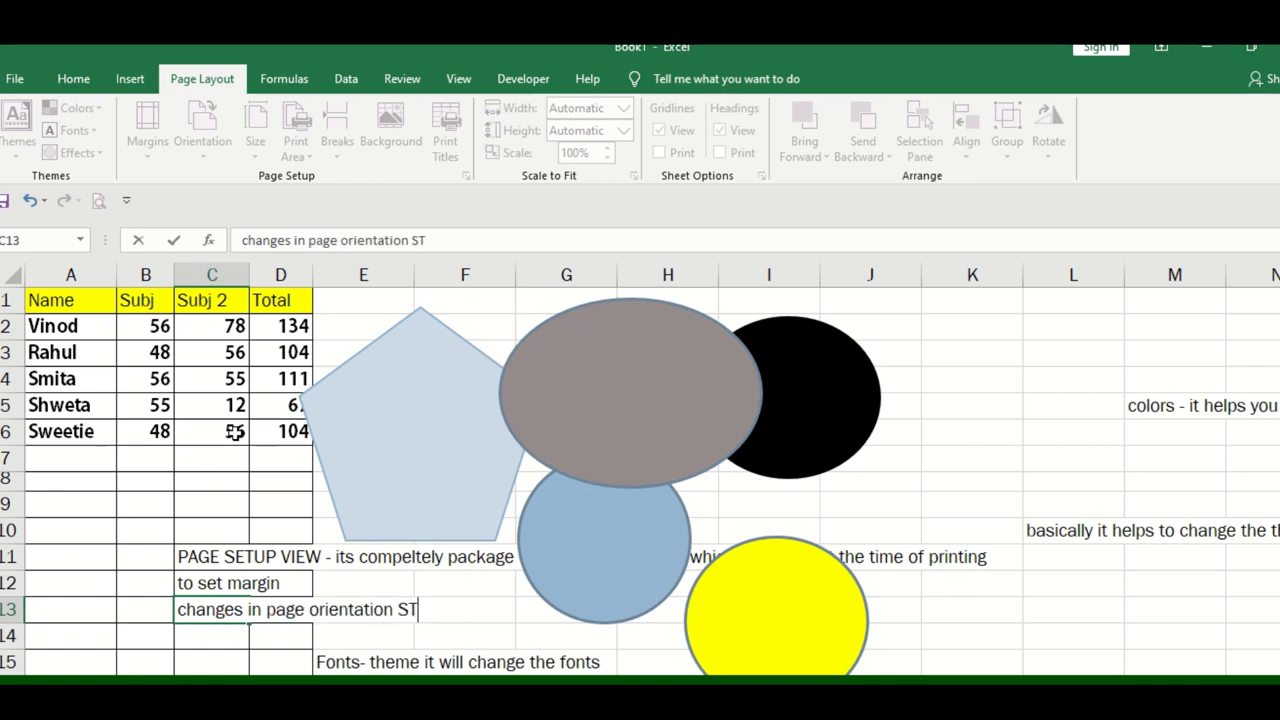
type("ANDY OR L")
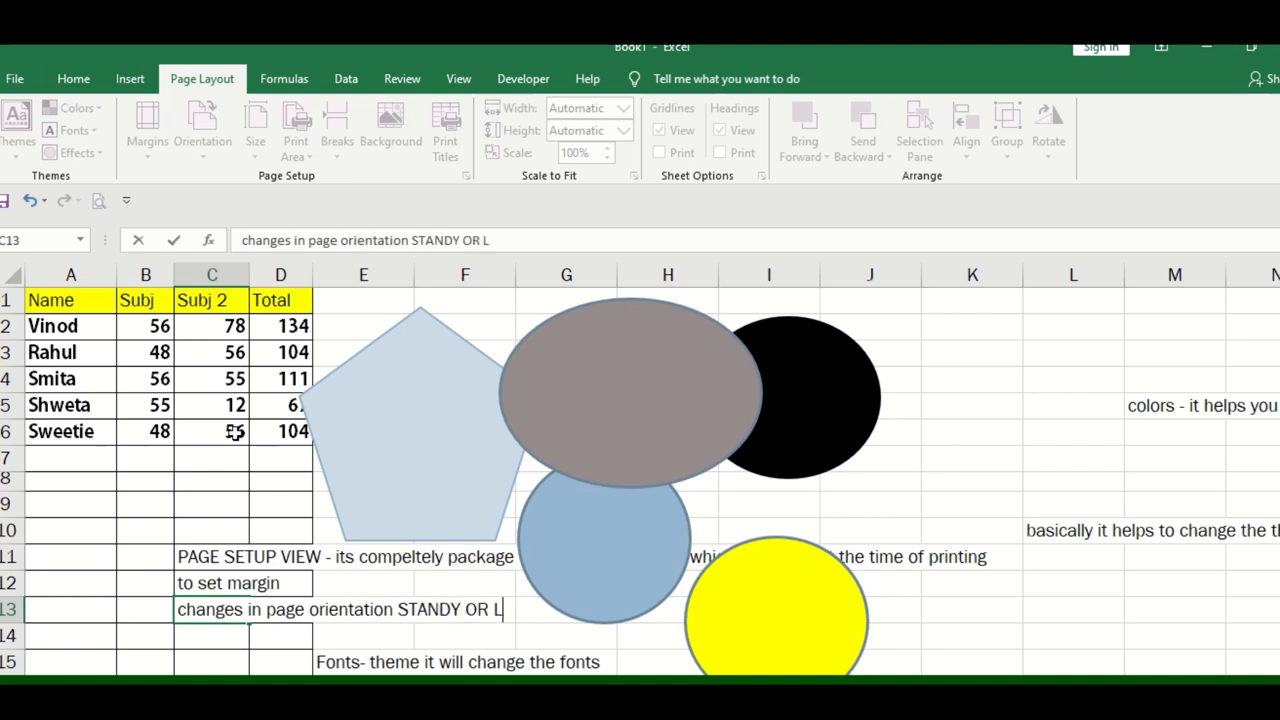
type("ANDSPC")
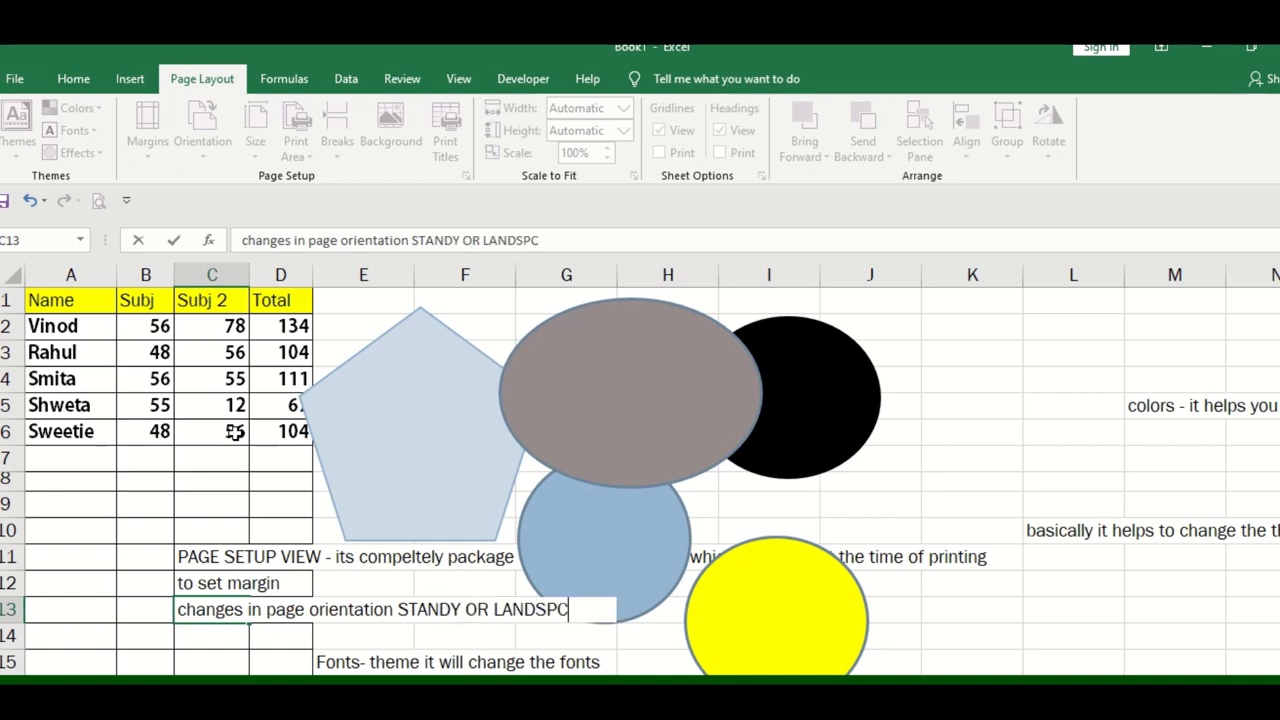
key("BackSpace")
key("BackSpace")
type("CA")
type("E")
key("Return")
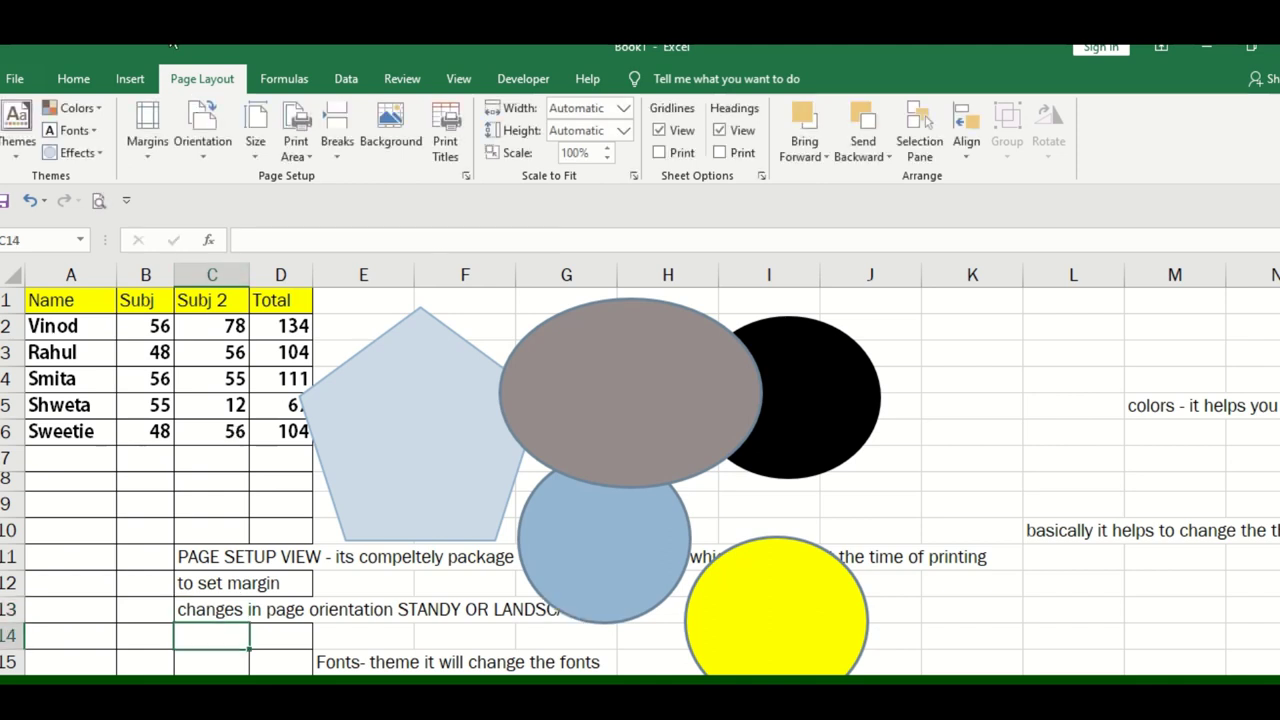
Step: Look over the page orientation and paper size options without changing them
left_click(202, 125)
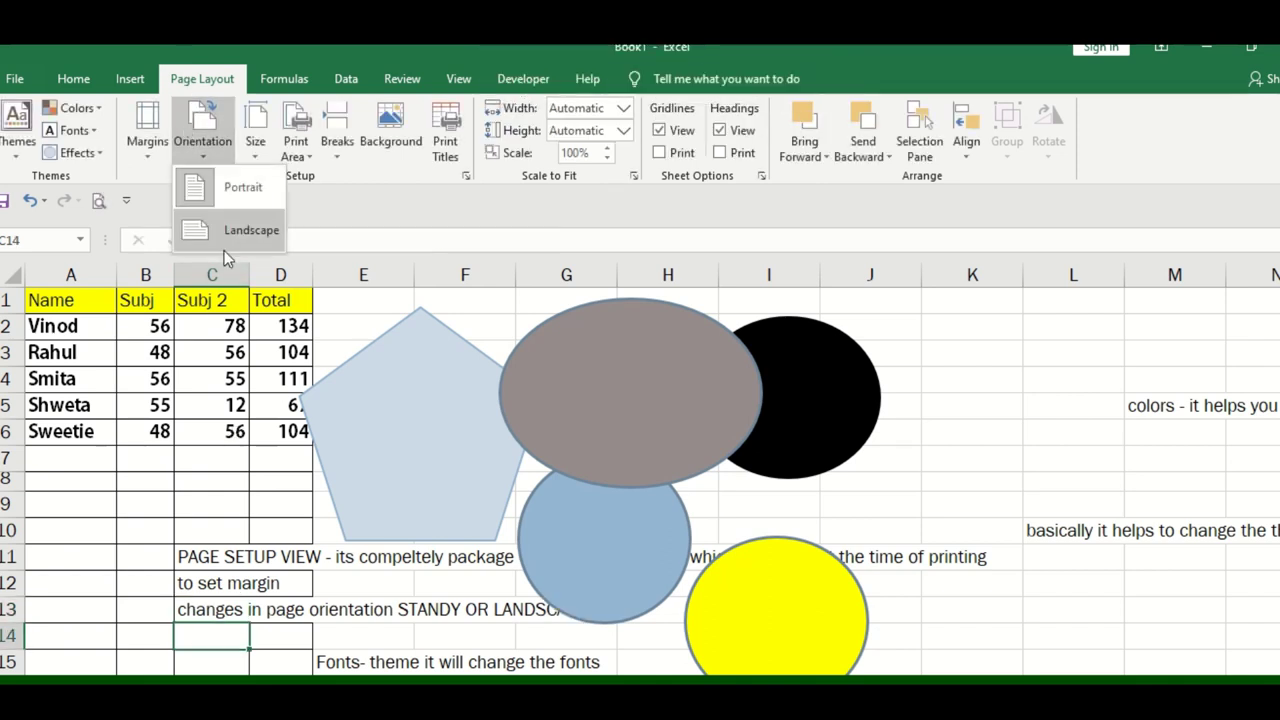
left_click(240, 188)
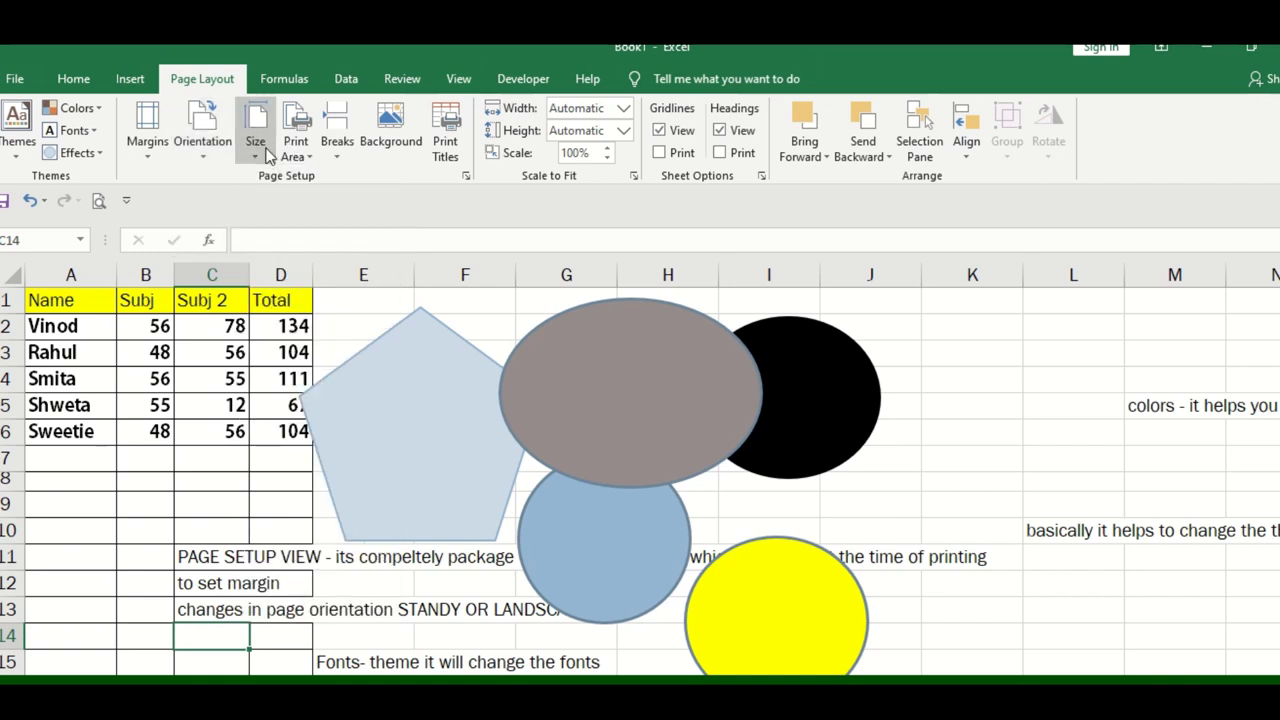
left_click(258, 145)
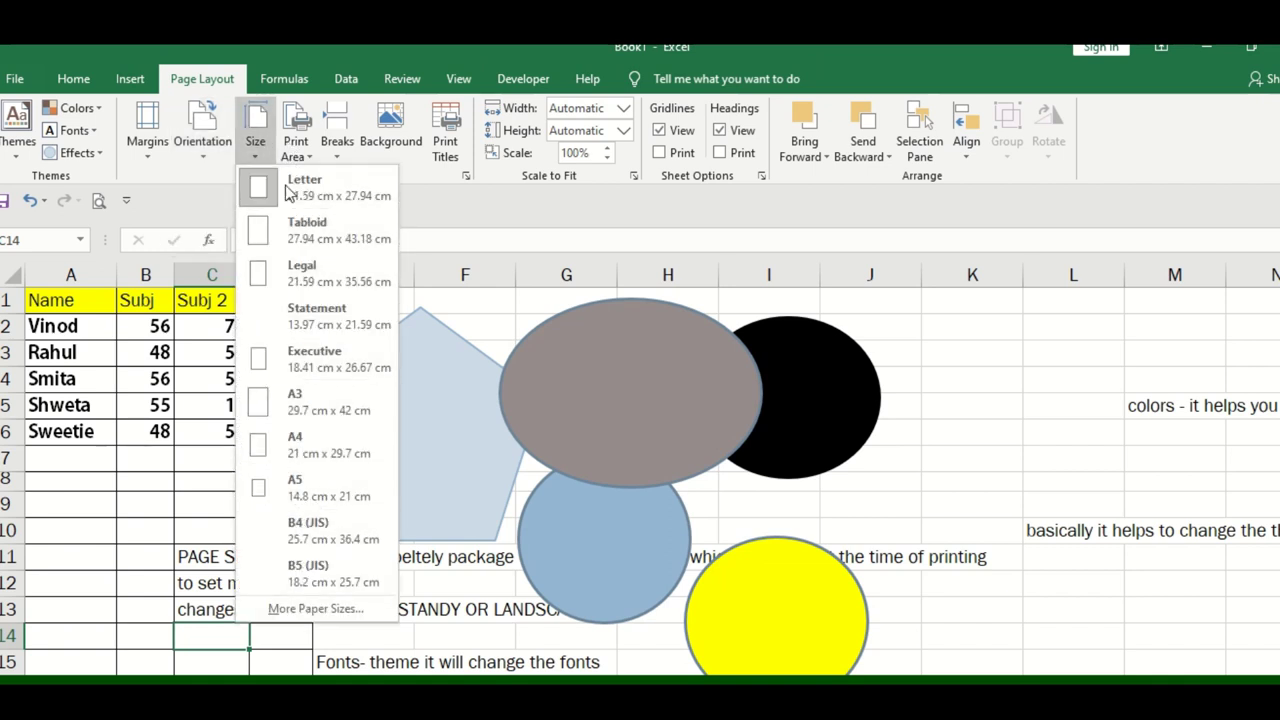
Step: Enter 'size - those all are the page size' in A9 and begin the letter-versus-printing note in A10
left_click(100, 510)
type("size - t")
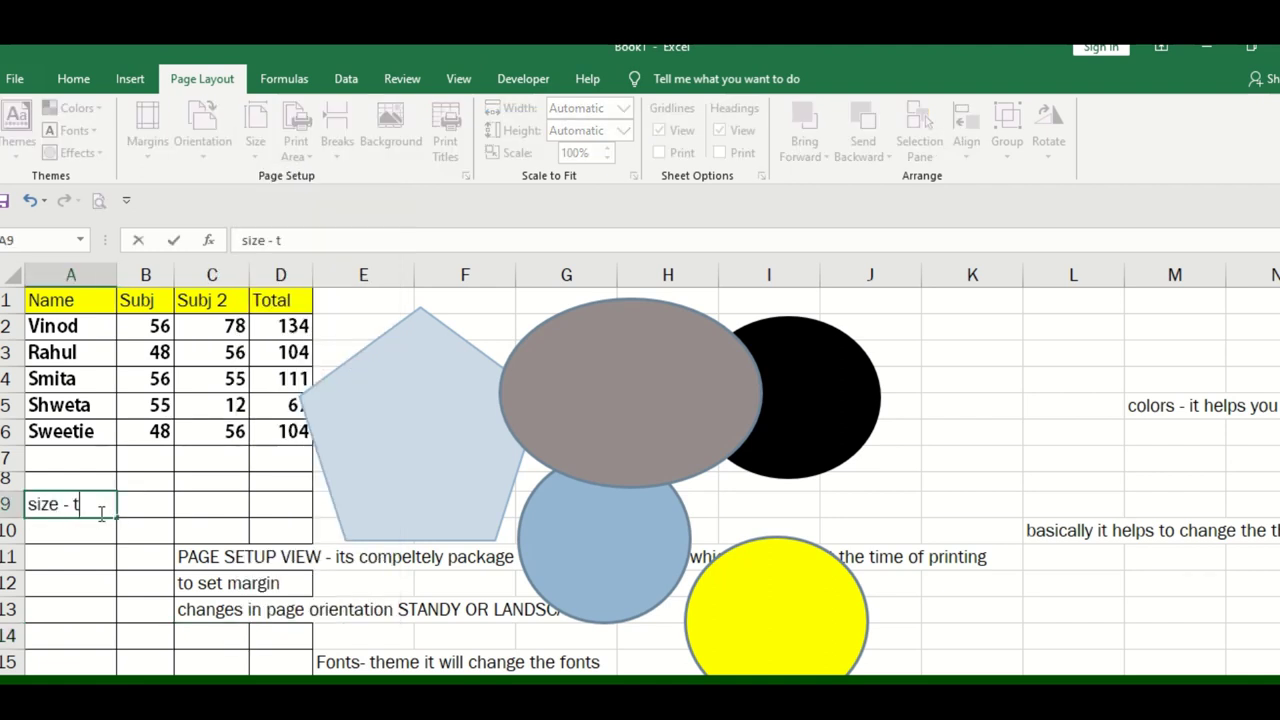
type("hose all")
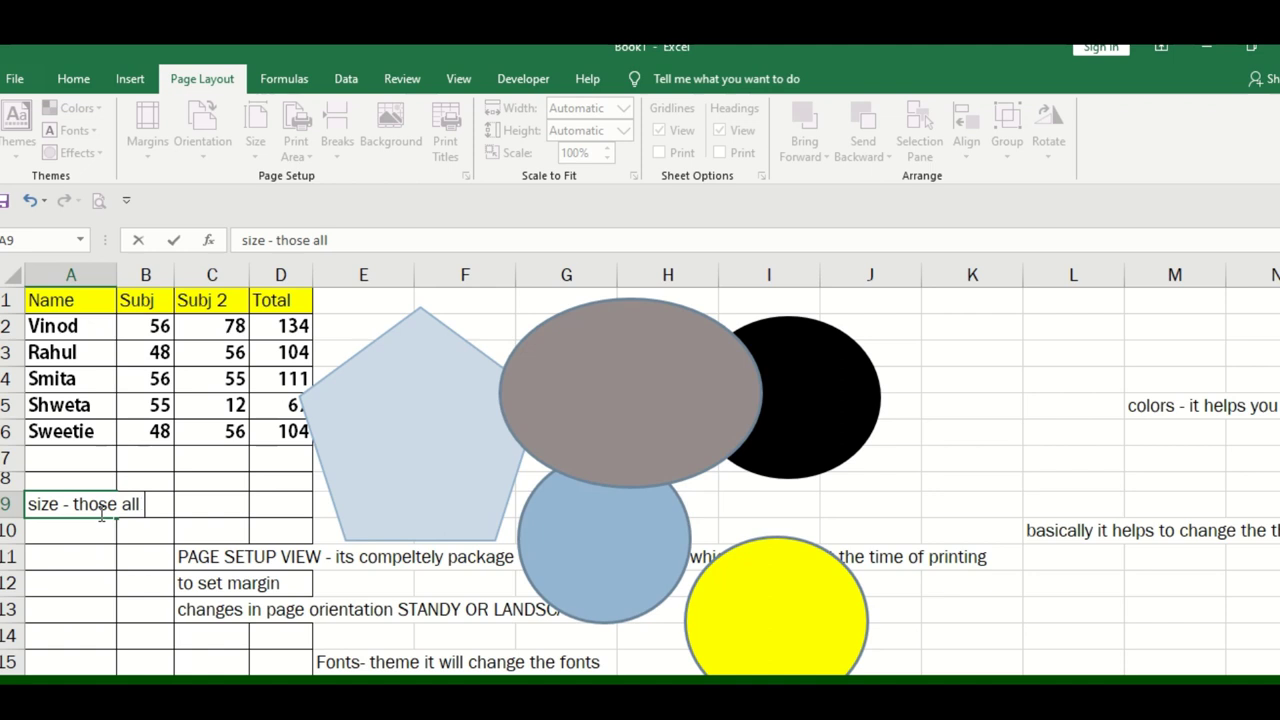
type(" are the page siz")
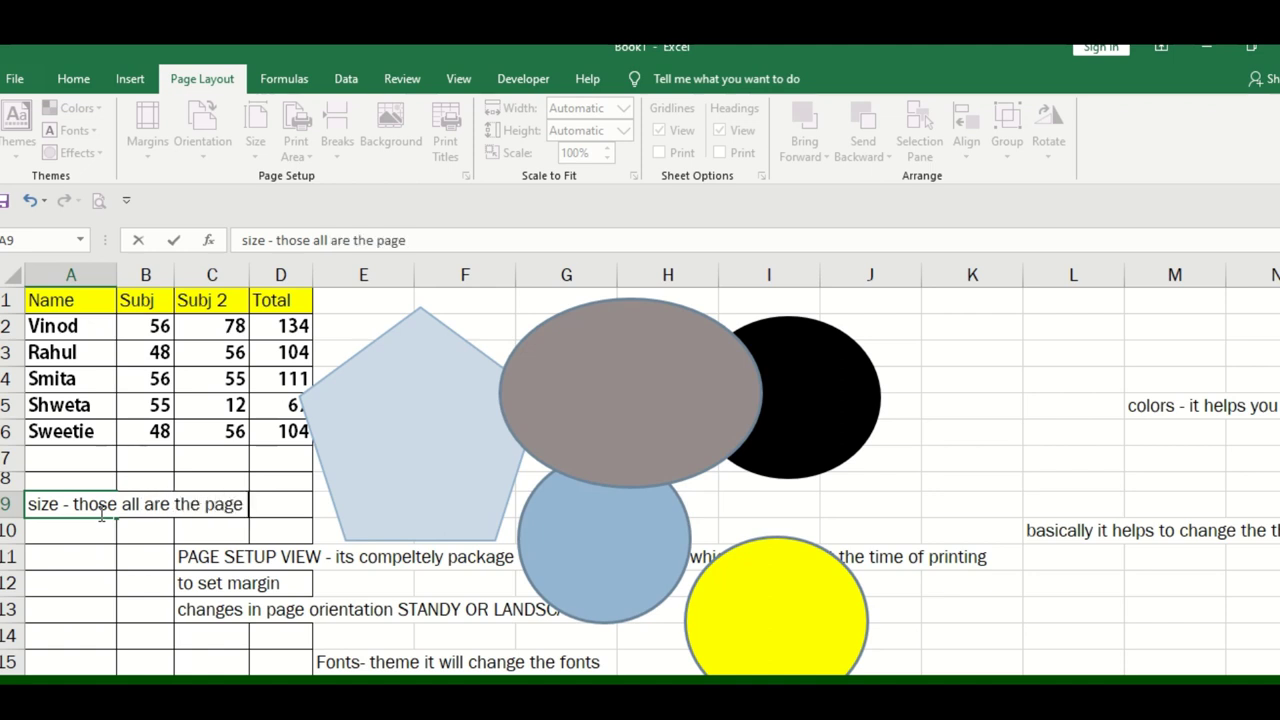
type("e")
key("Return")
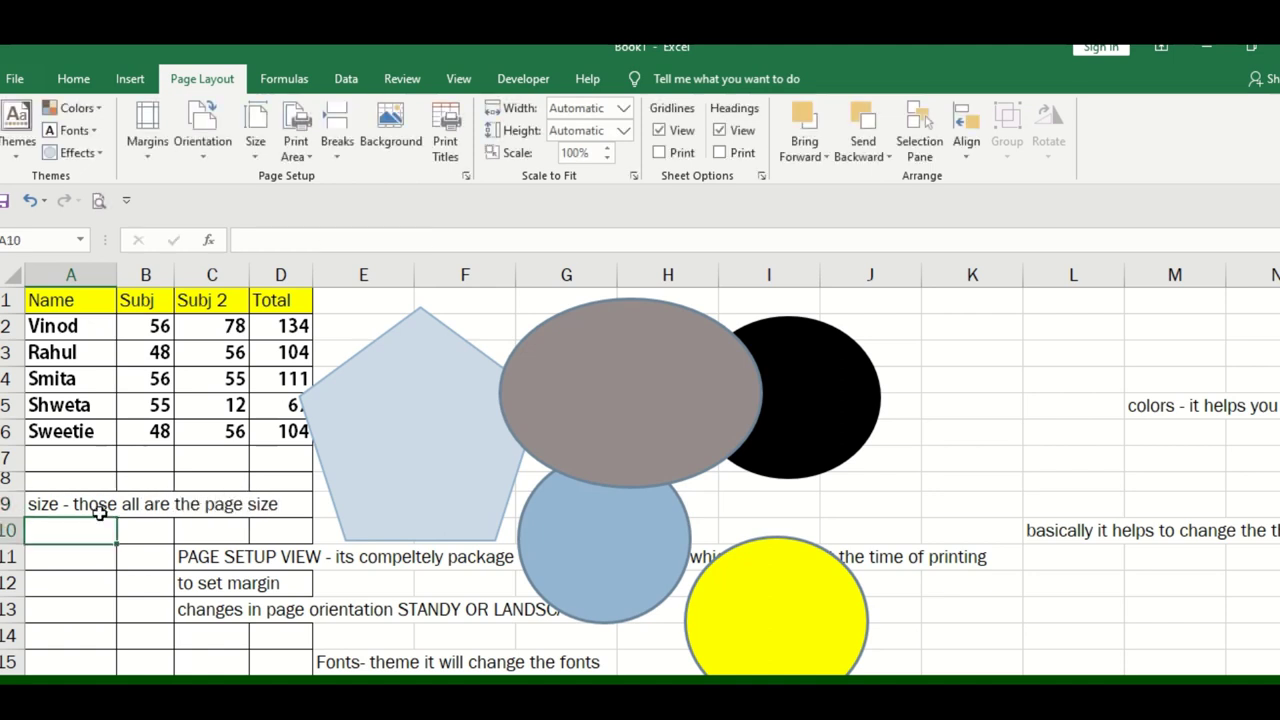
type("No")
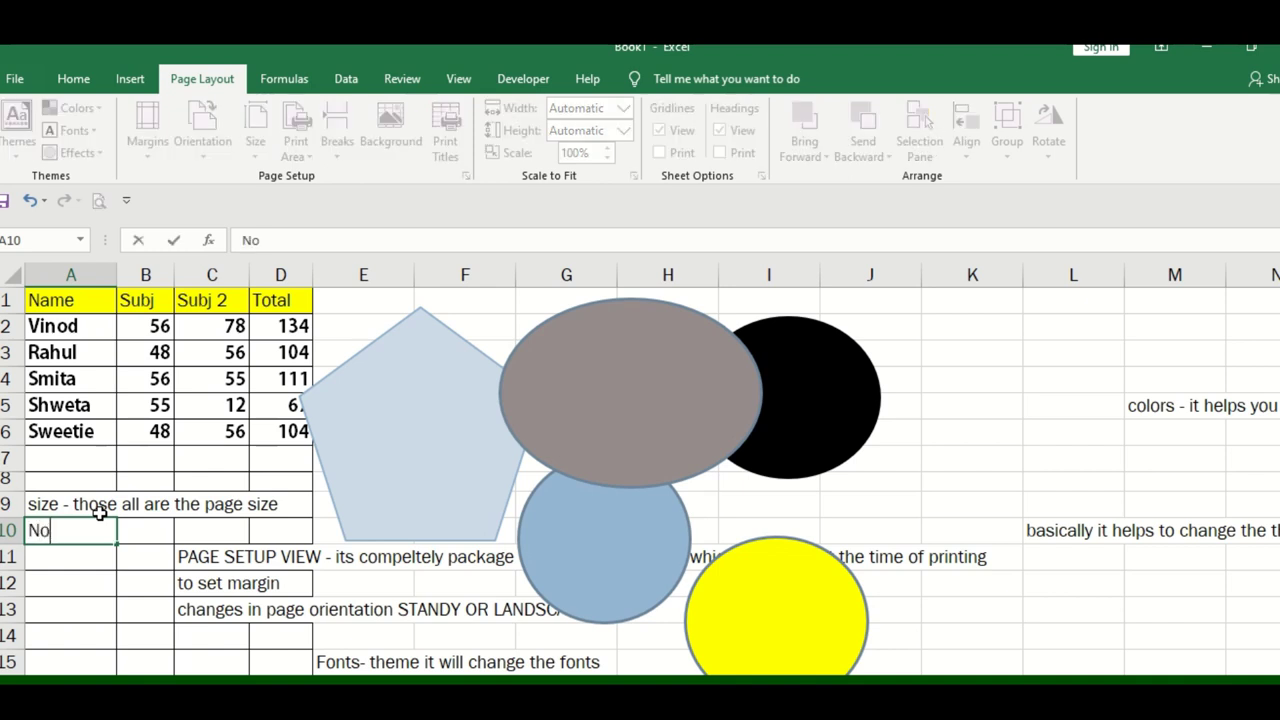
type("rmally we")
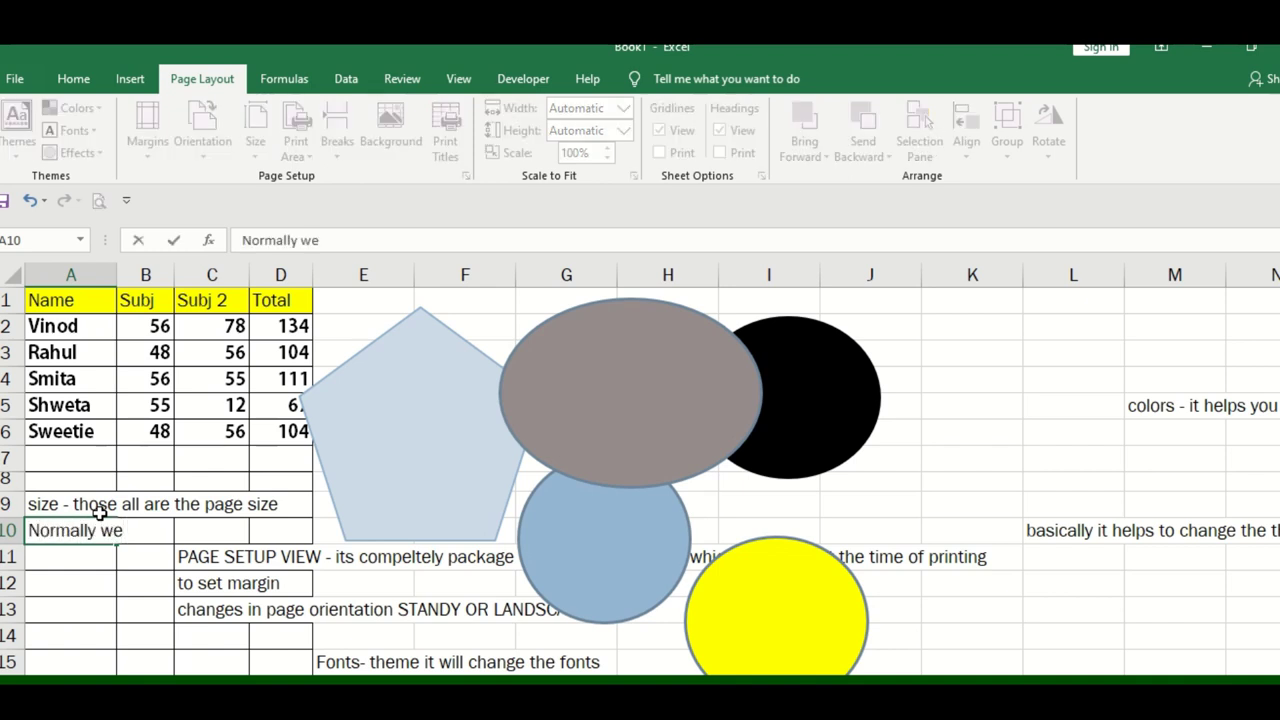
type(" take l")
type("etter but")
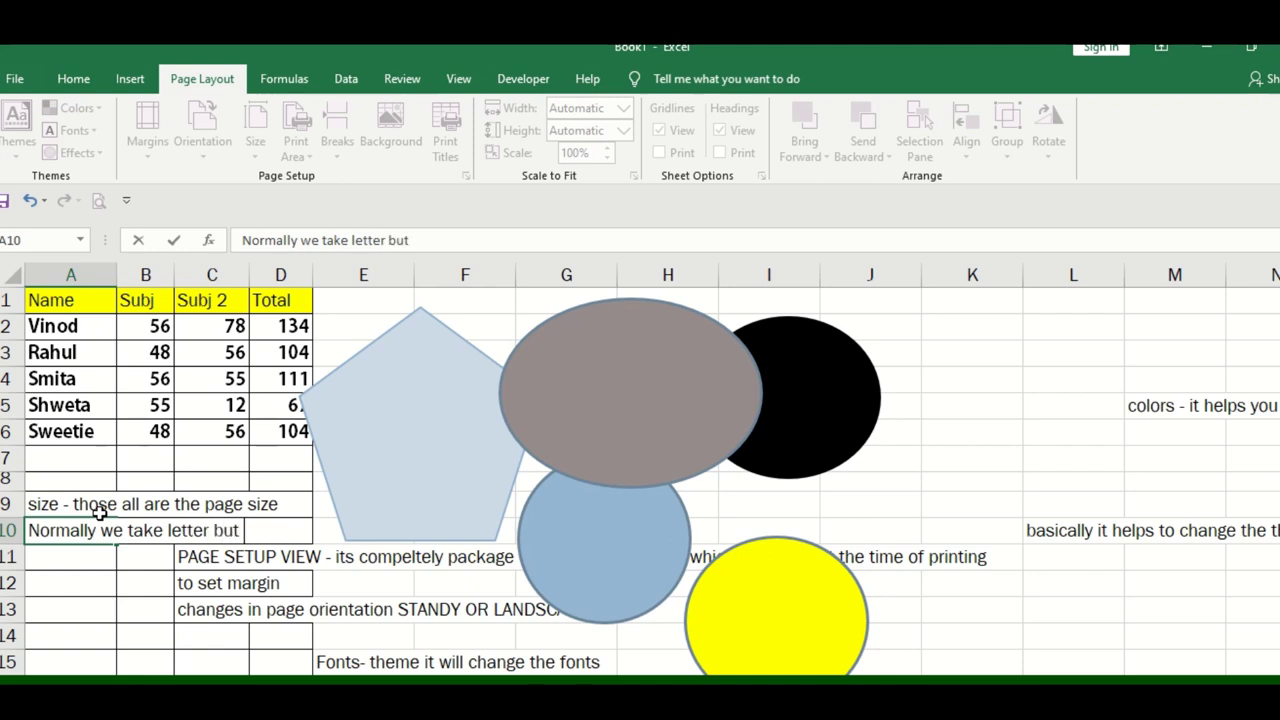
type(" at the time of p")
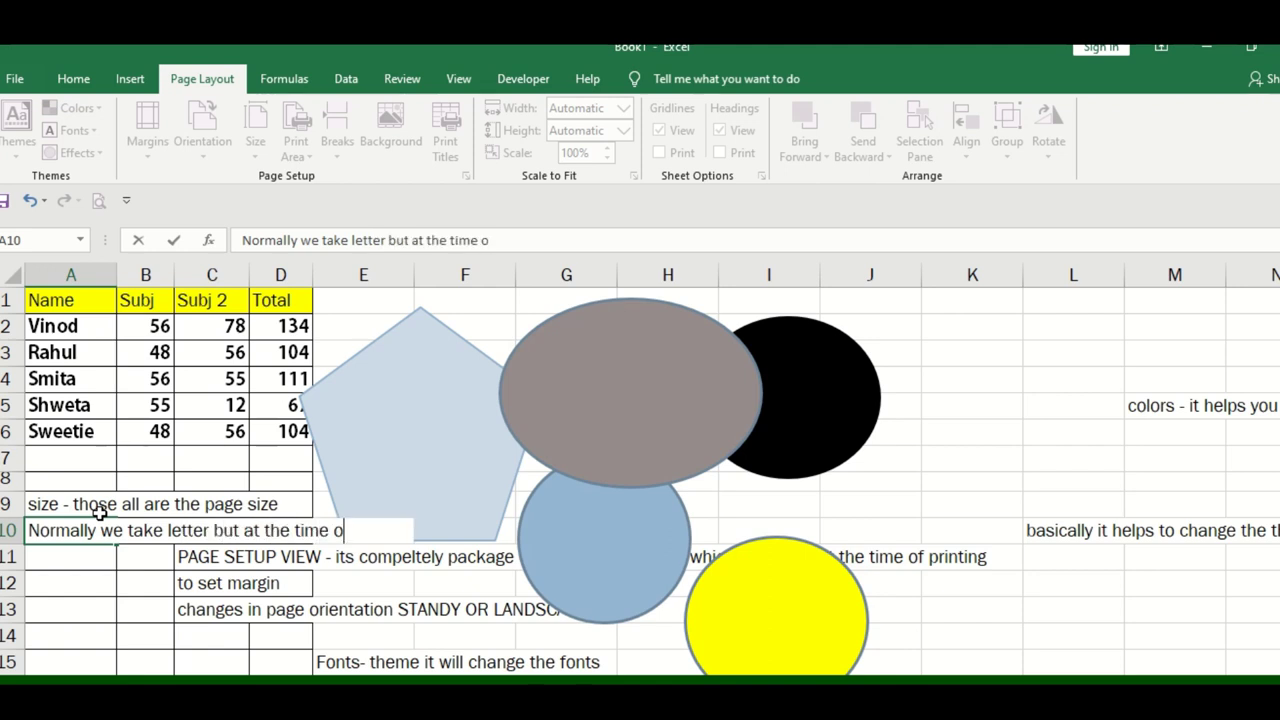
type("rintin")
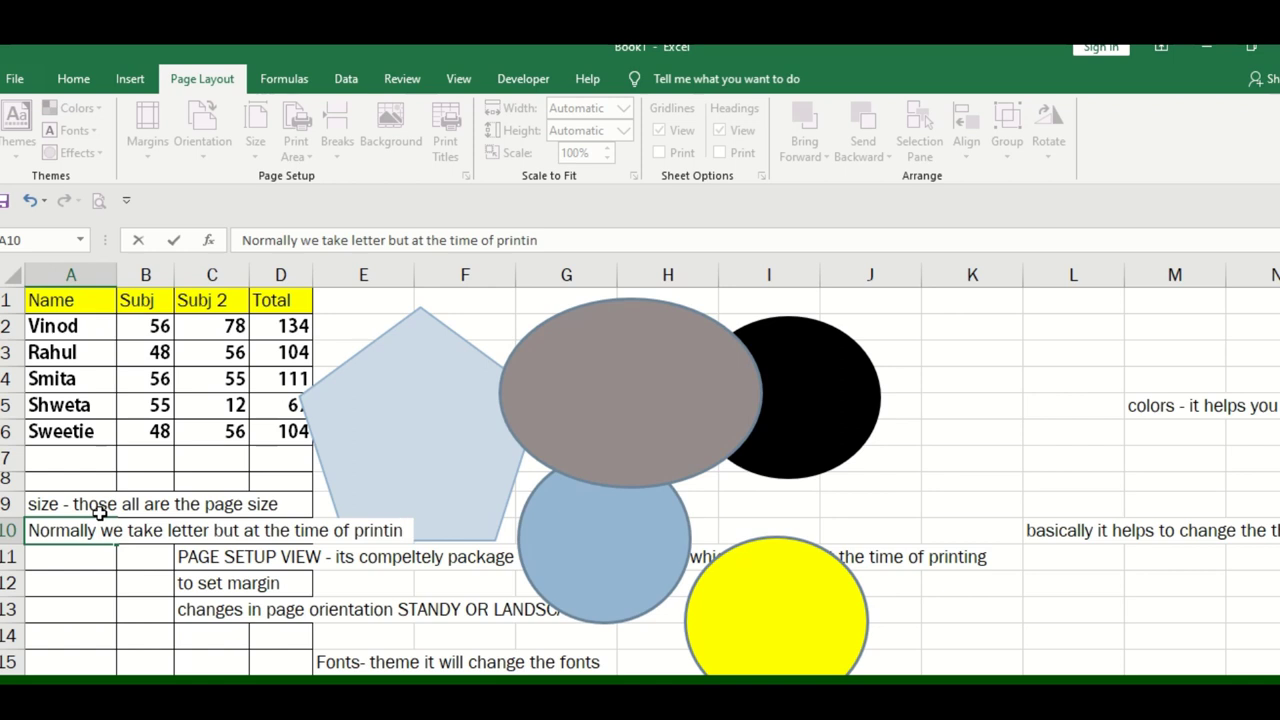
type("g we need to")
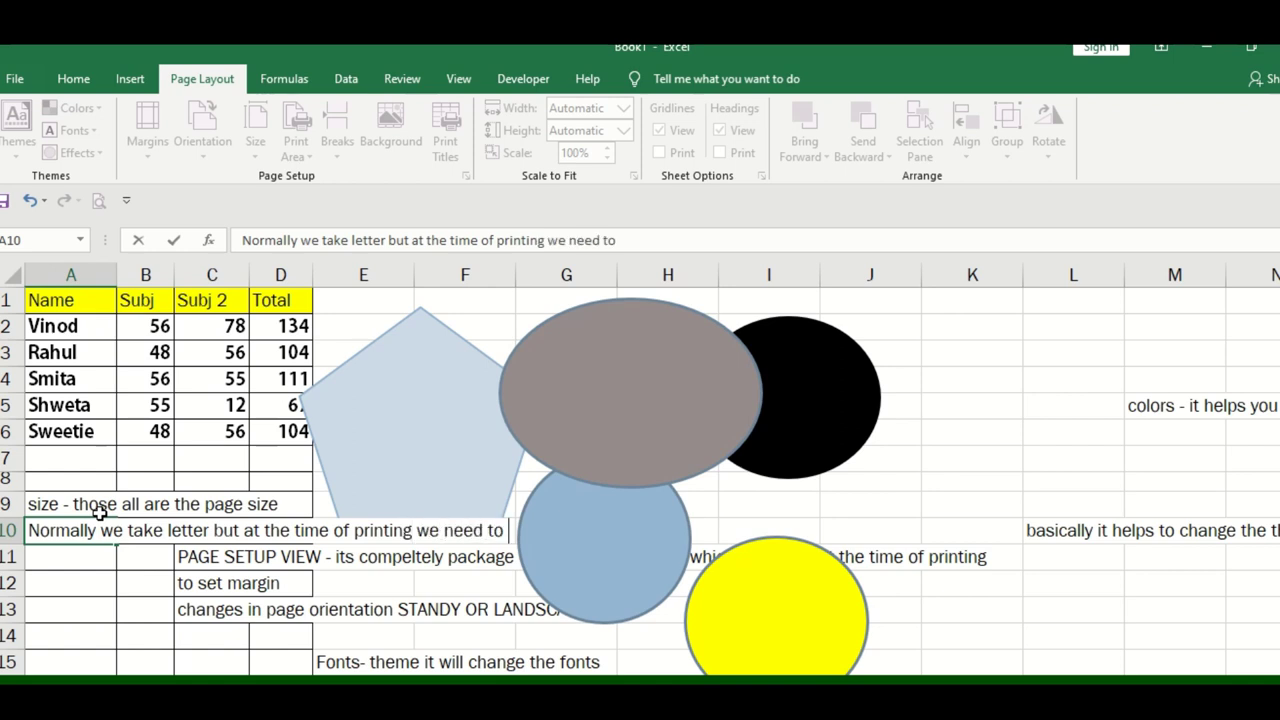
type(" choose A4")
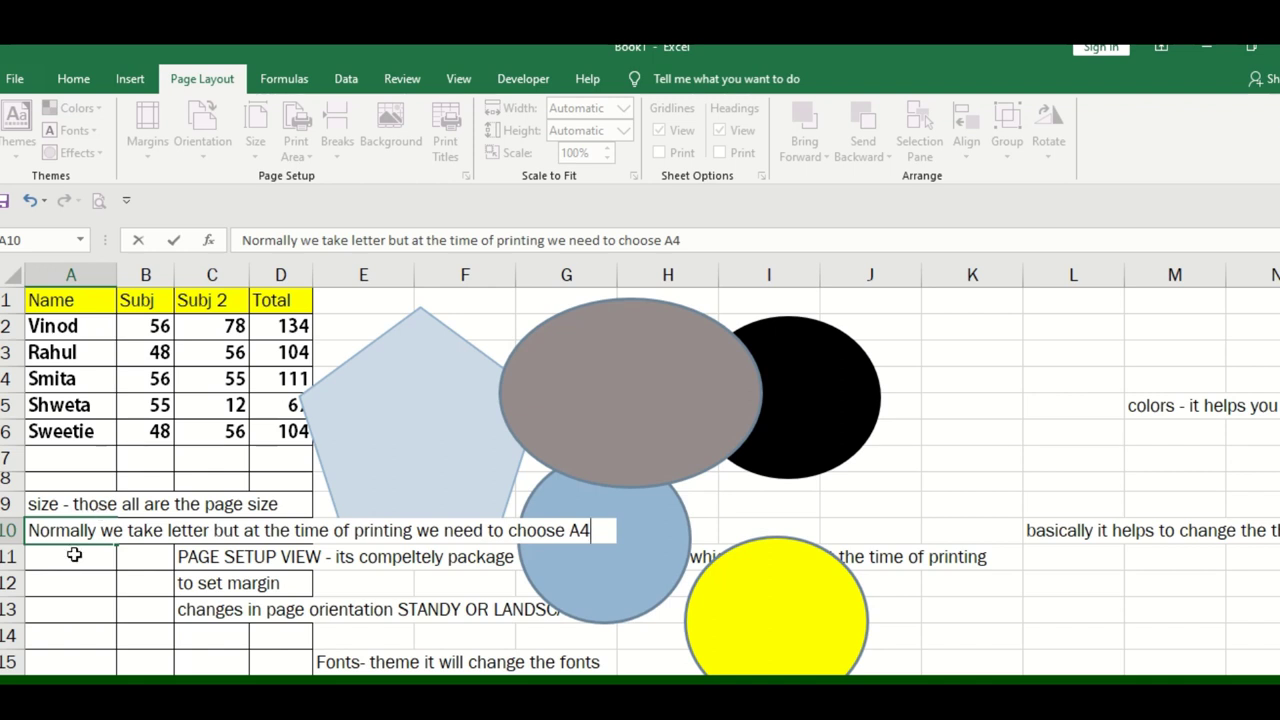
Step: Clear the old notes in C11:F15 and reopen A10 to finish its note with A4
key("Return")
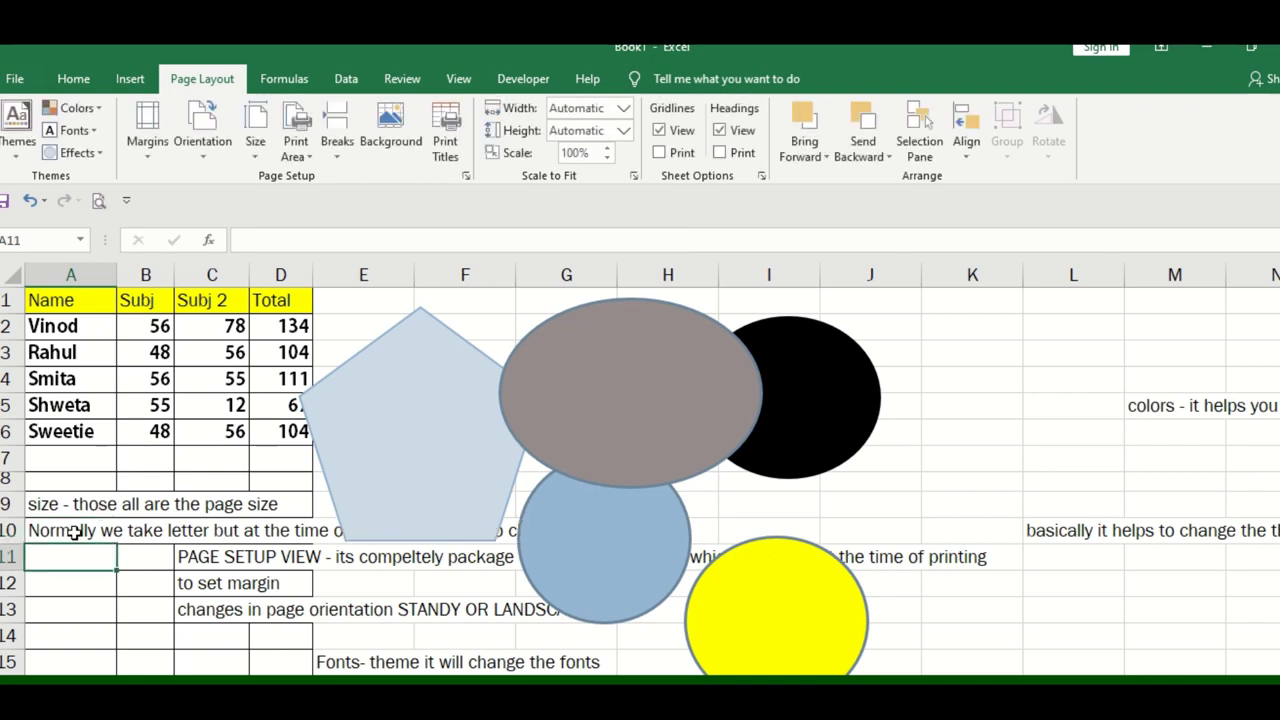
mouse_move(215, 550)
left_mouse_down()
mouse_move(500, 662)
mouse_move(600, 660)
left_mouse_up()
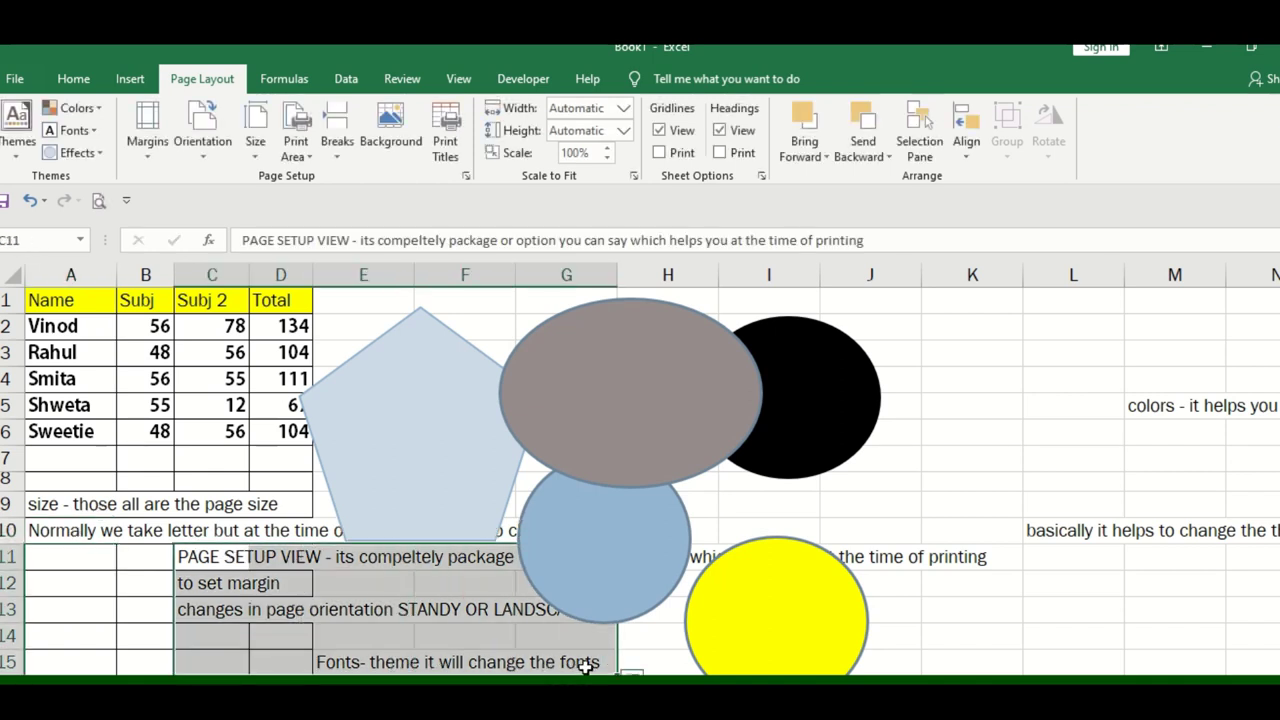
key("Delete")
left_click(122, 529)
double_click(97, 530)
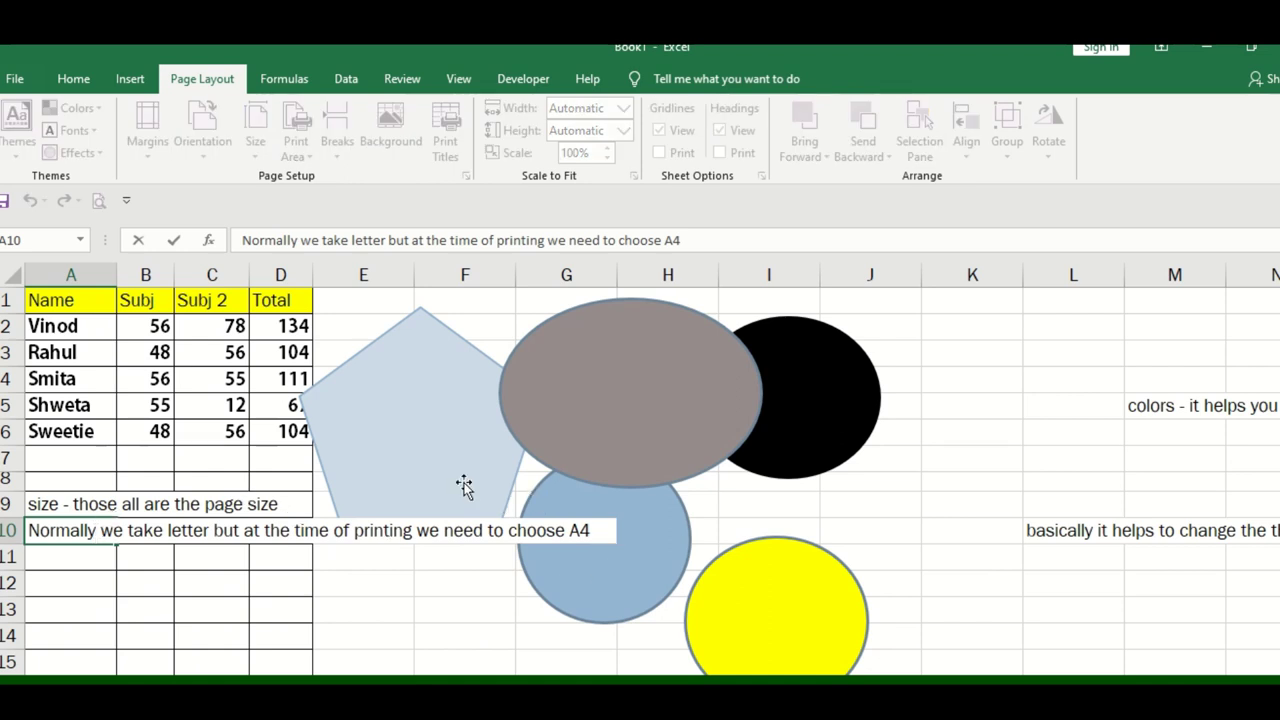
Step: Cluster the pentagon, yellow circle and blue circle around the grey oval
left_click_drag(463, 485, 706, 477)
left_click_drag(760, 615, 724, 467)
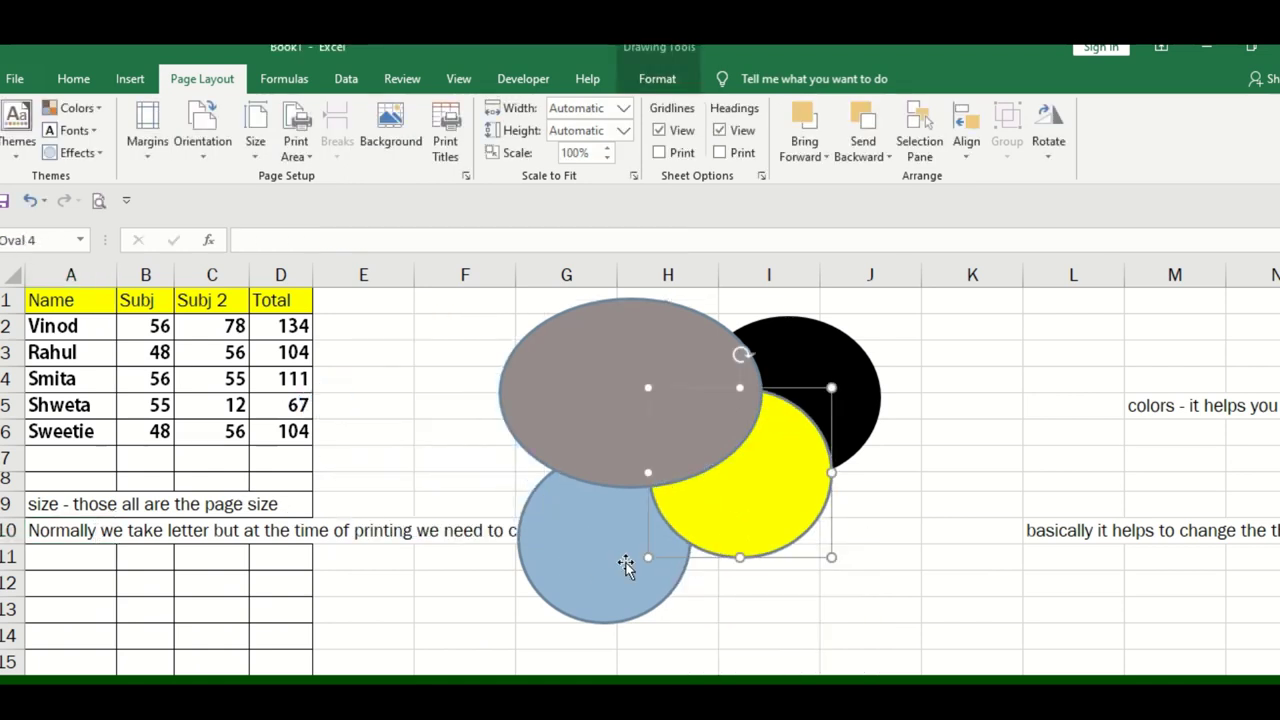
left_click_drag(625, 565, 699, 502)
left_click(92, 528)
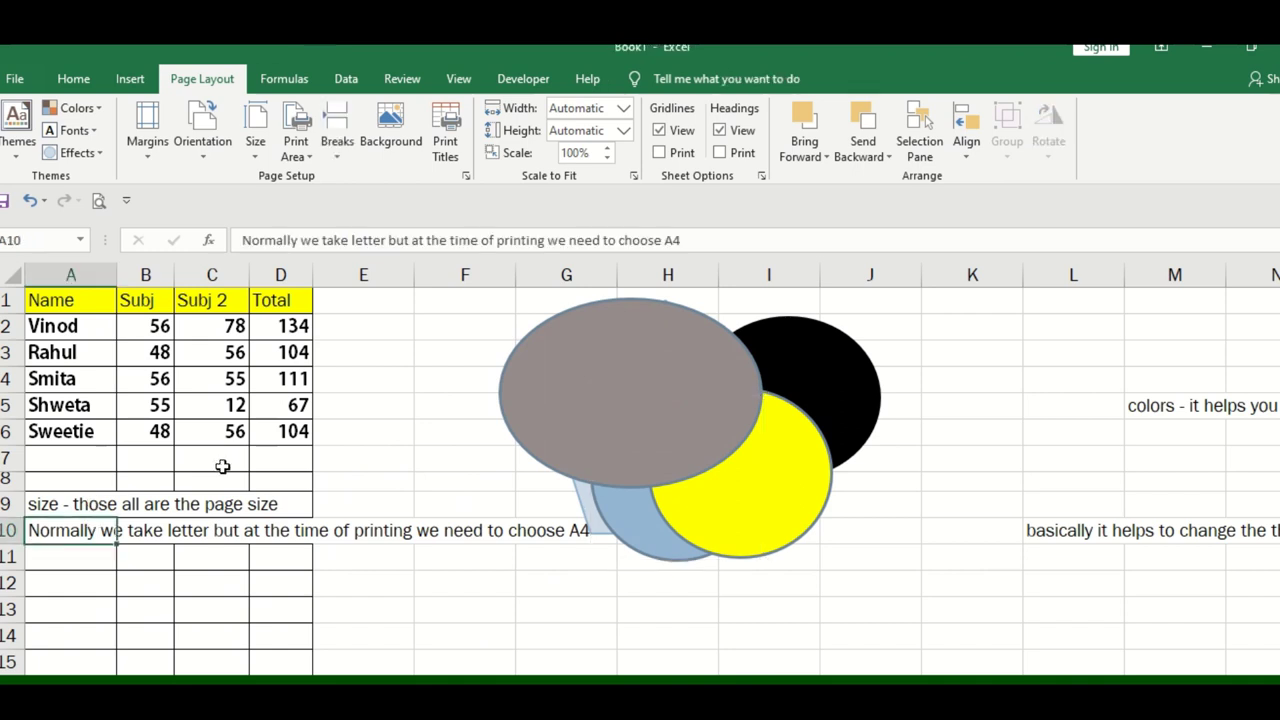
Step: Preview the size and print area options, then note in E5 when only a specific range needs printing
left_click(256, 145)
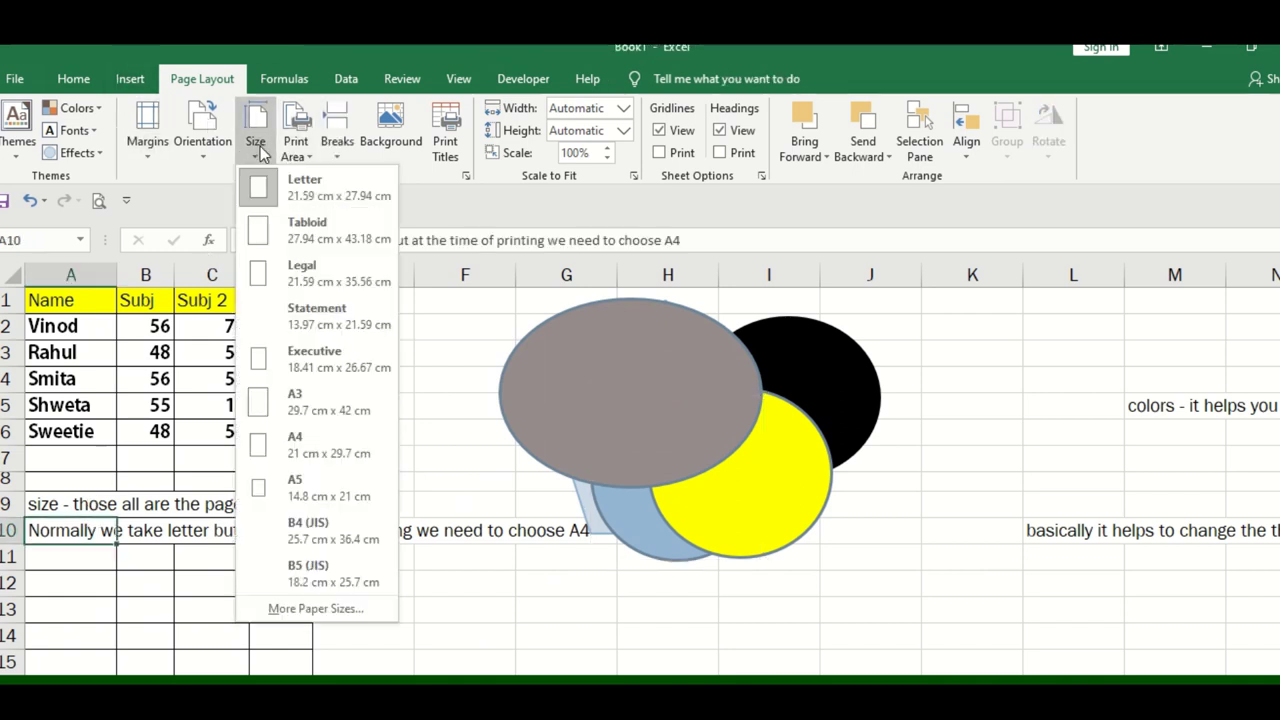
left_click(296, 145)
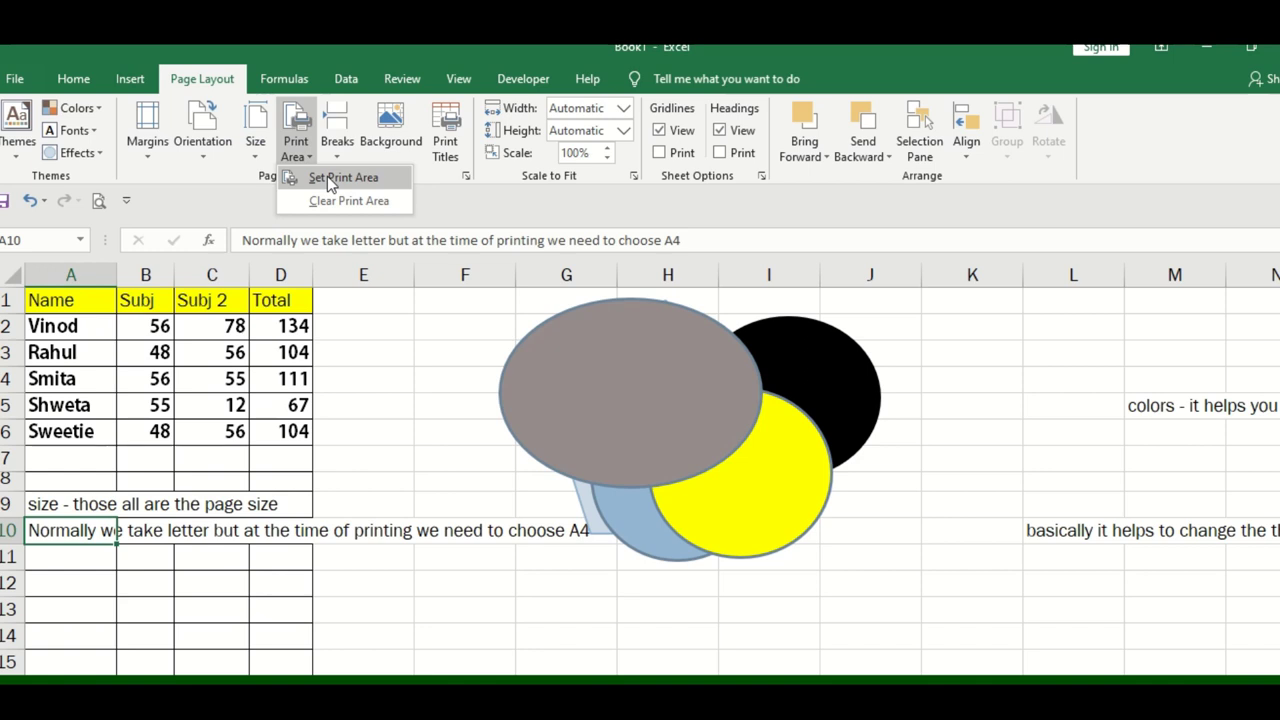
left_click(391, 417)
left_click(383, 409)
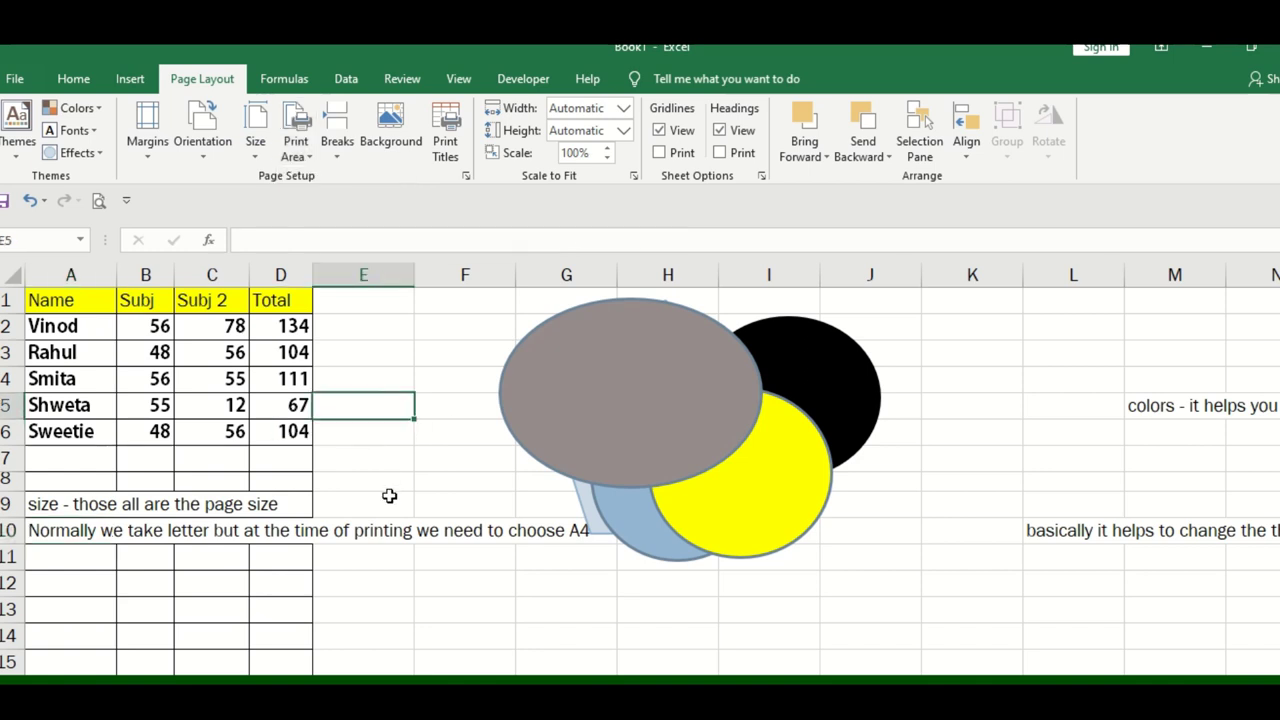
type("SUP")
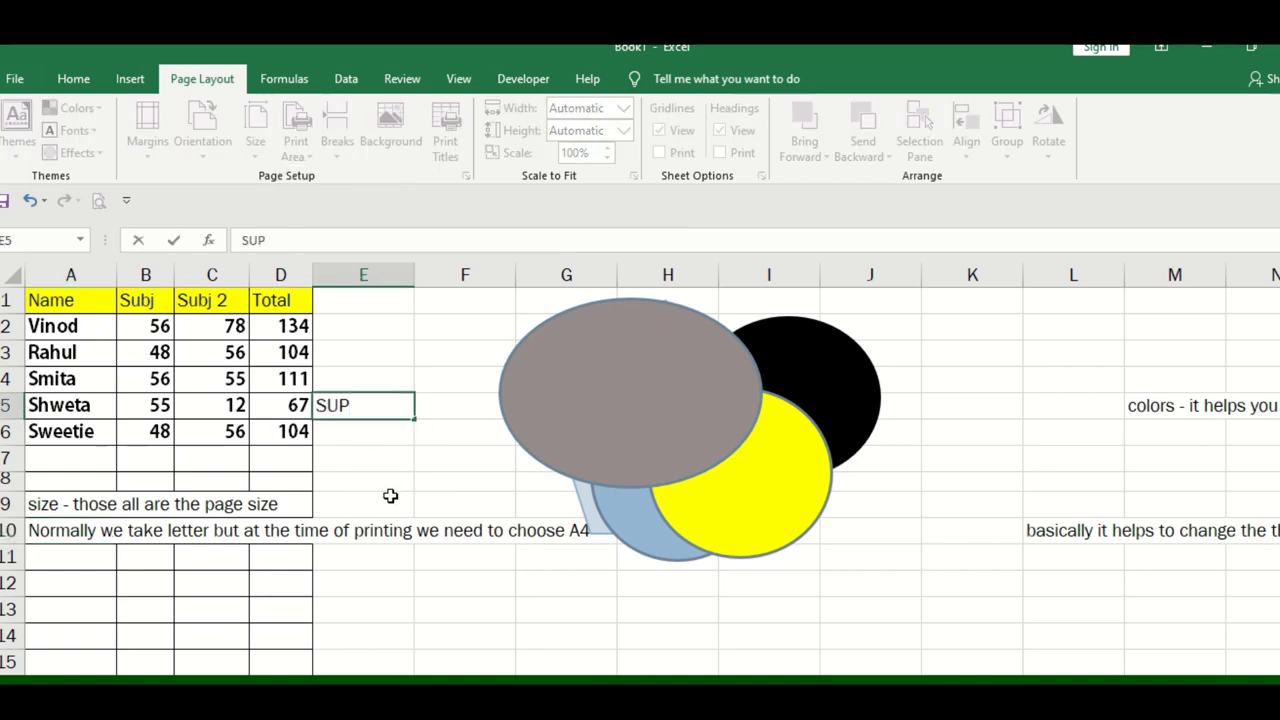
type("POSE IF YOU ")
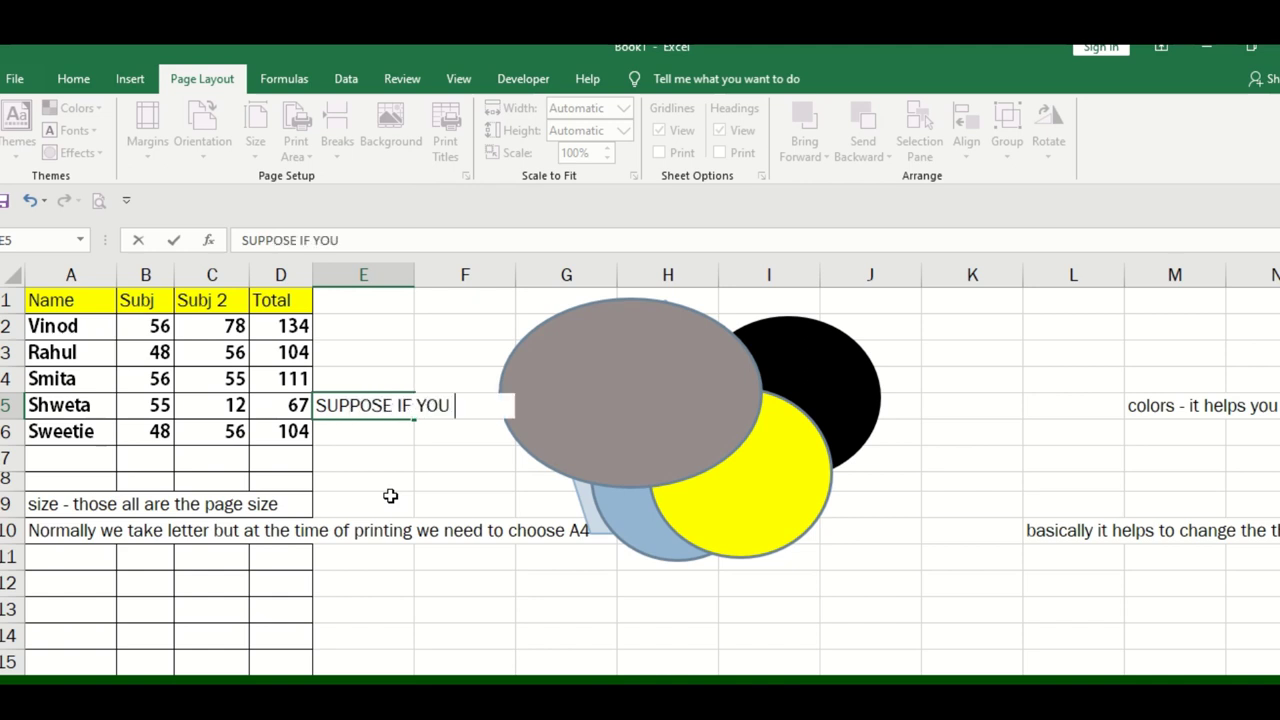
type("HAVE MAXIMUM")
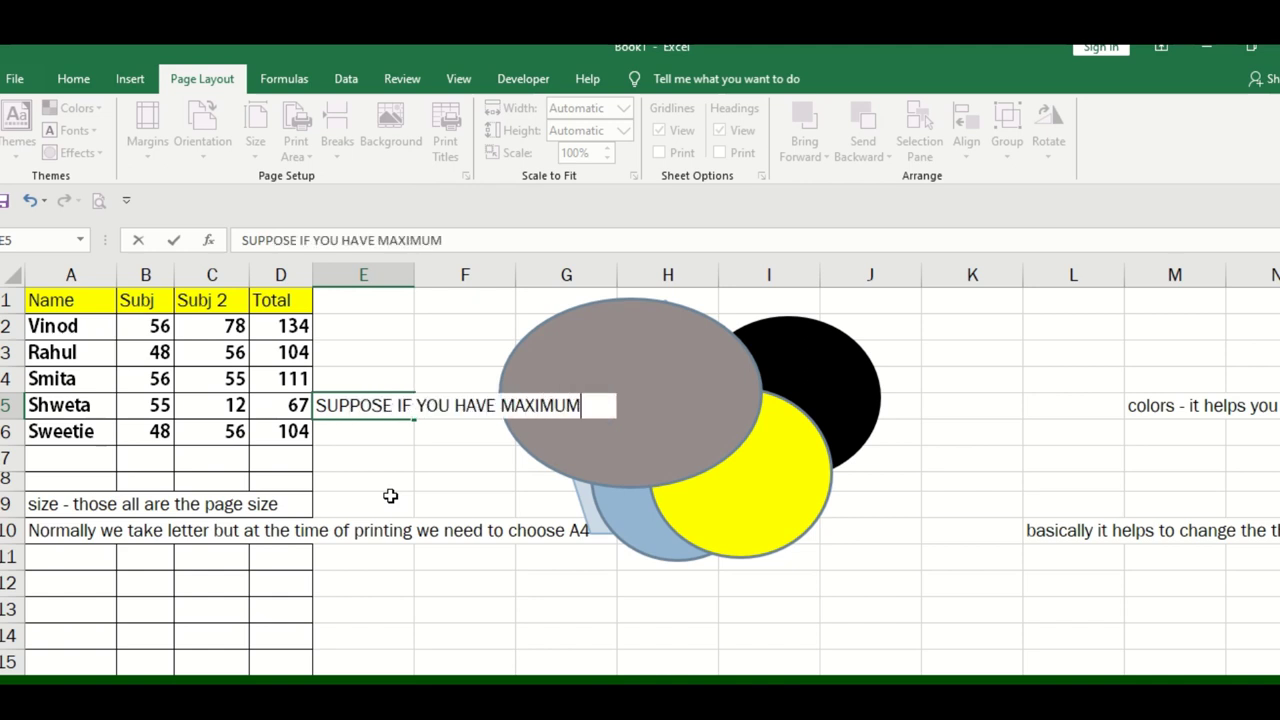
type(" DATA AND YOU S")
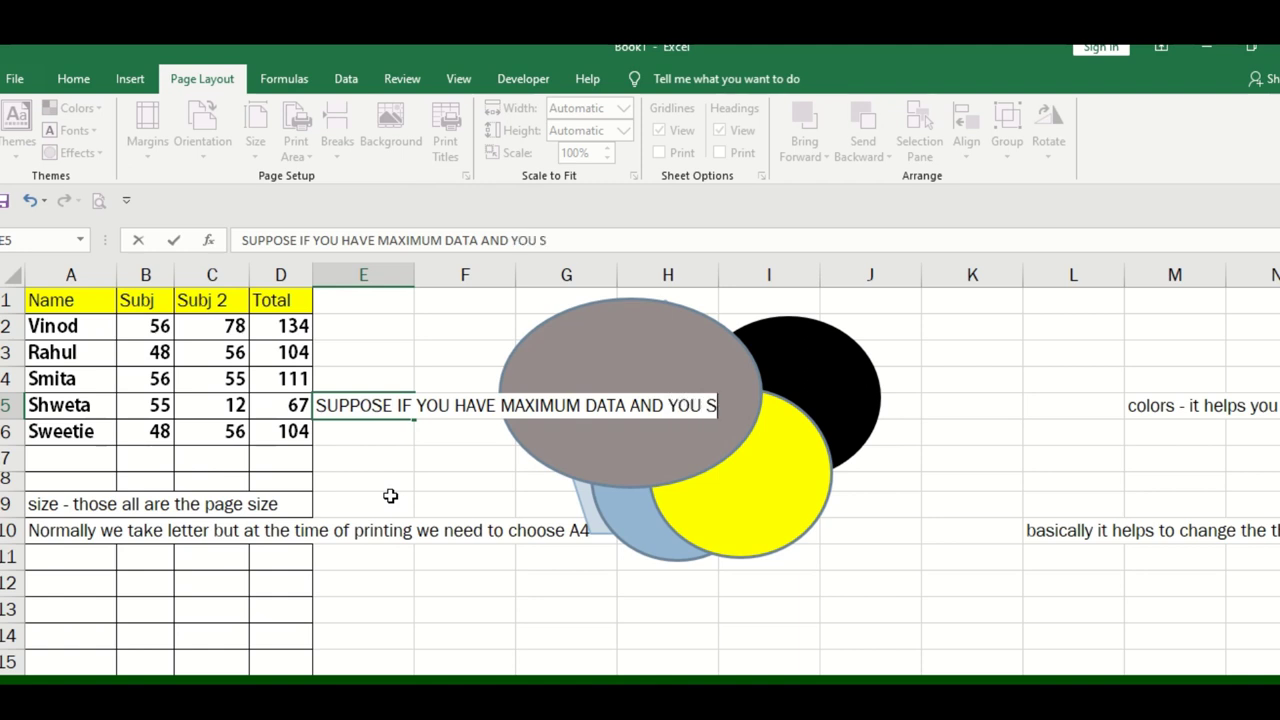
key("BackSpace")
type("JUST WANT ")
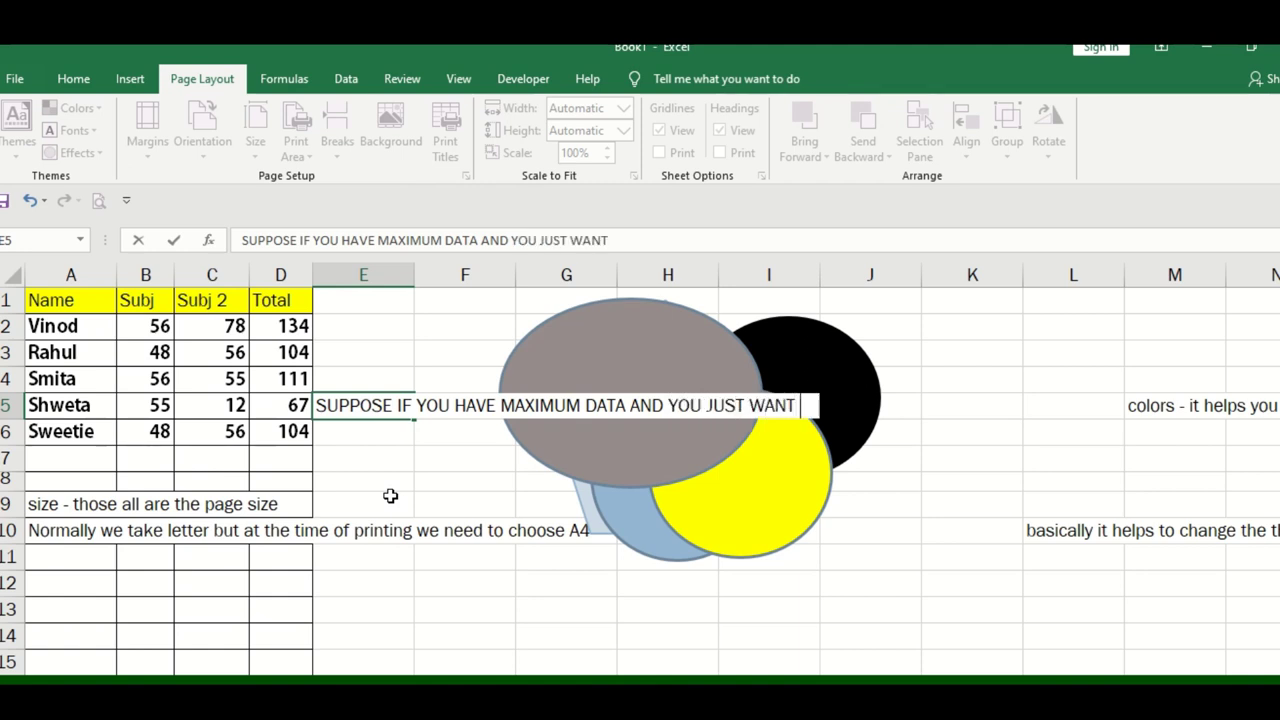
type("SPECIFIC")
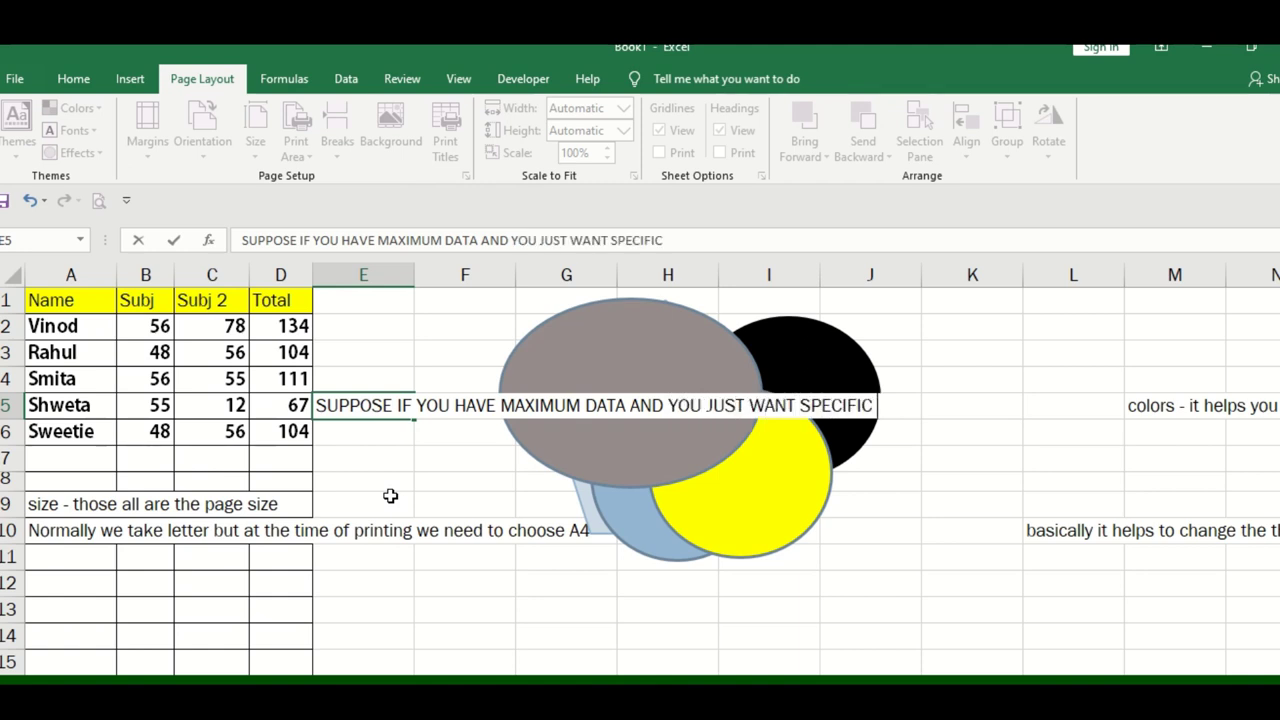
type(" RANGE TO G")
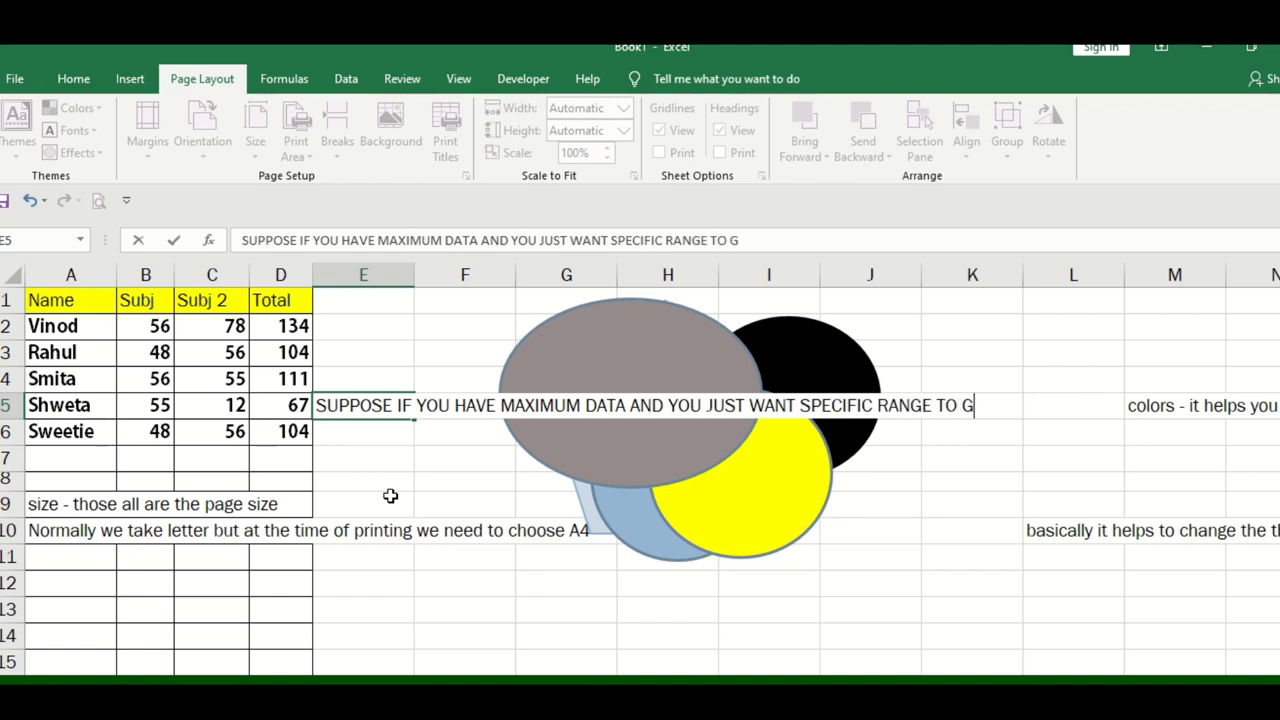
type("ET PRINT")
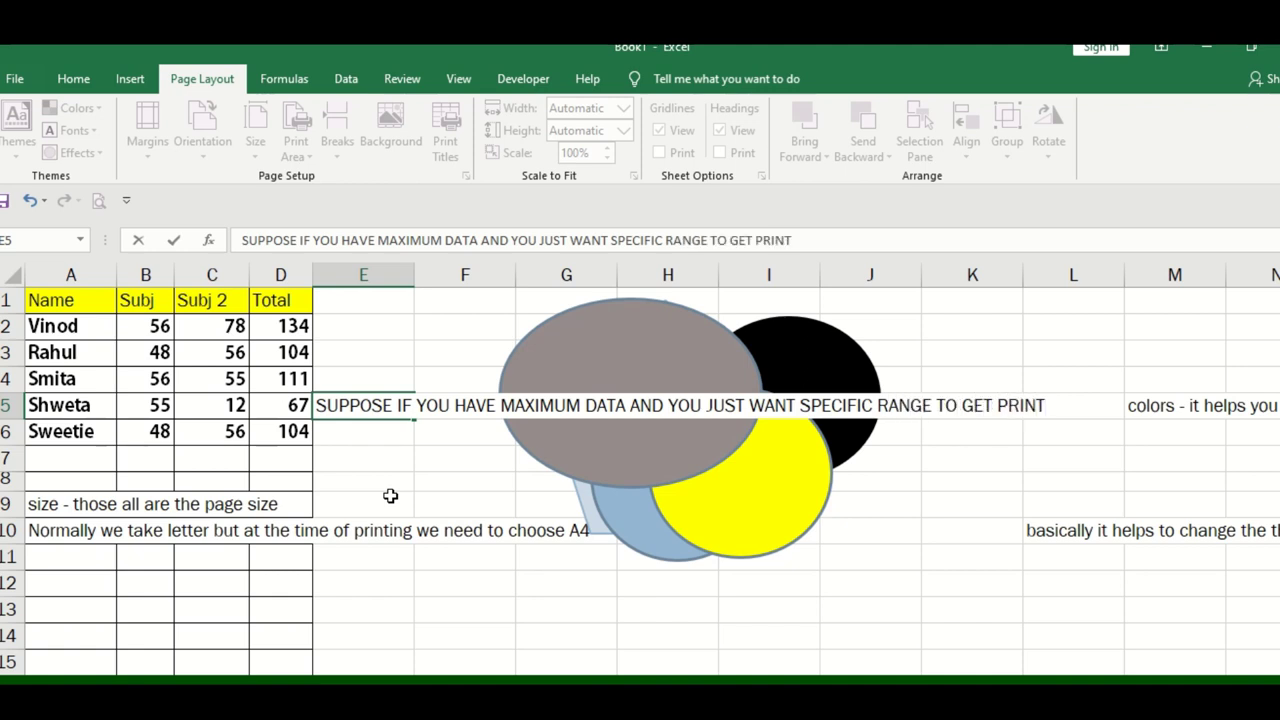
key("Return")
key("Return")
Step: Add 'THAT TIME THIS OPTION WILL HELP YO' below it and 'SET PRINT AREA' in E9
type("TH")
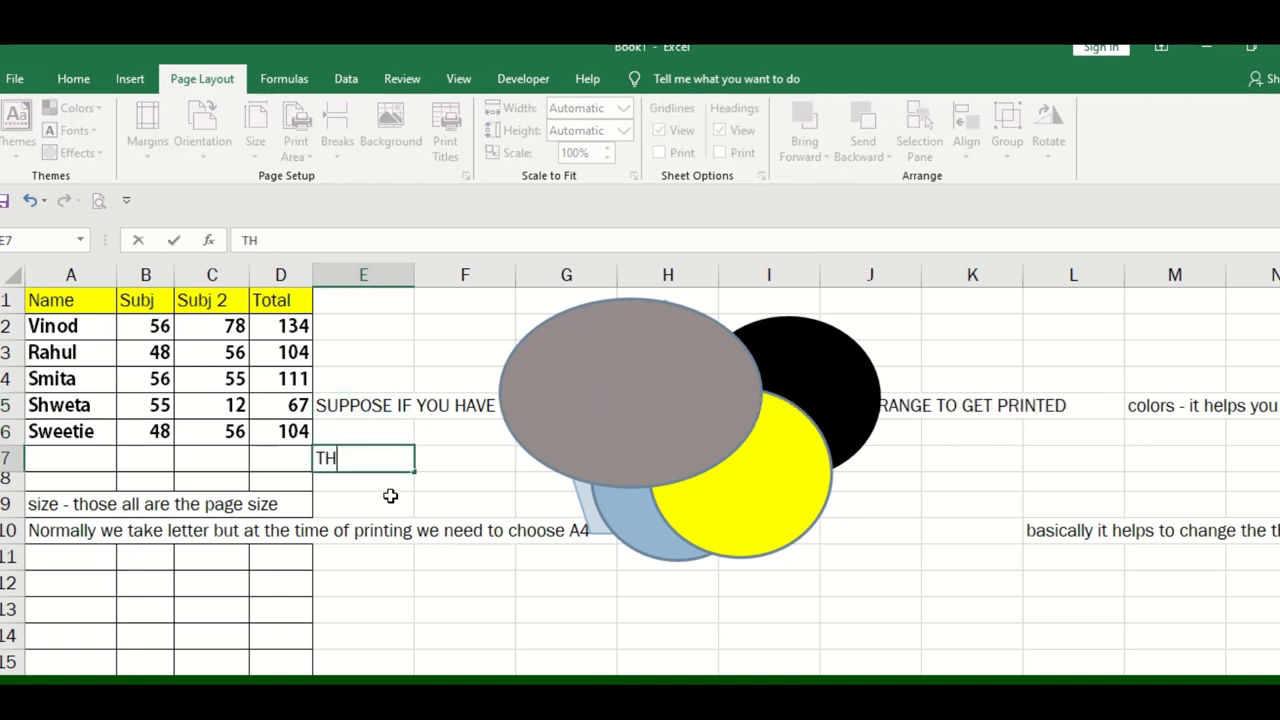
type("AT TIME THIS OP")
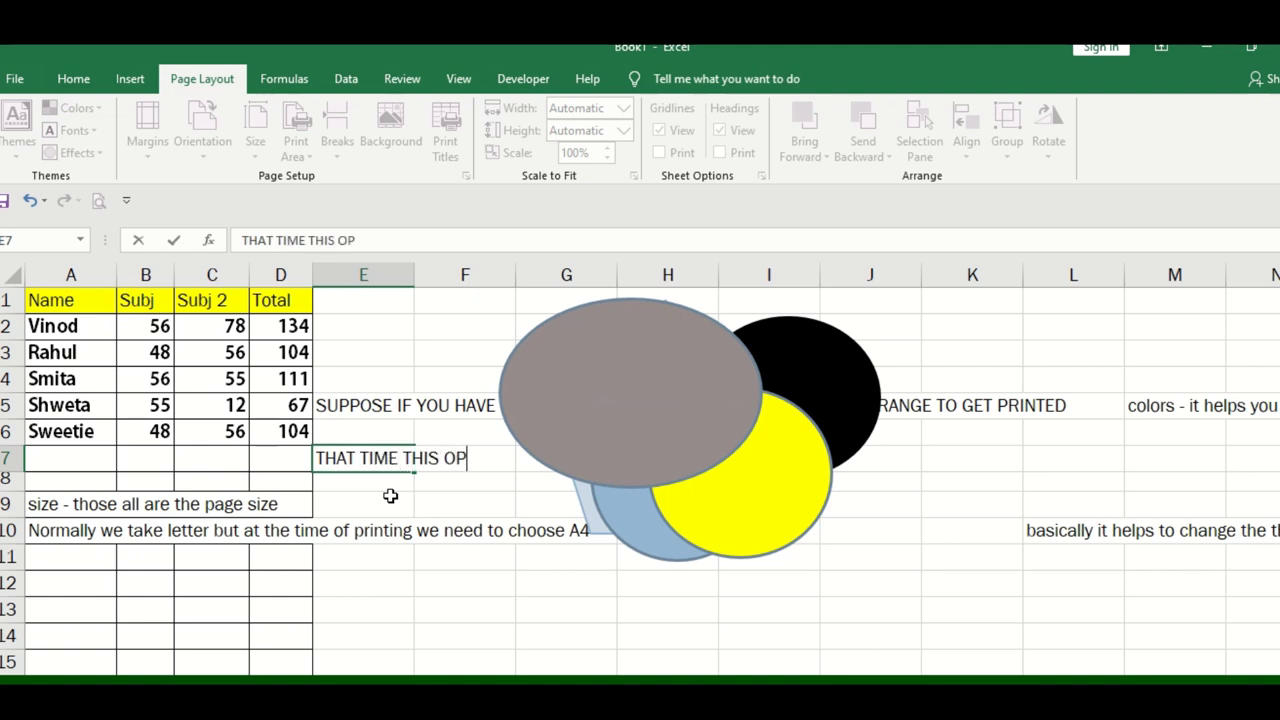
type("TION WILL HELP")
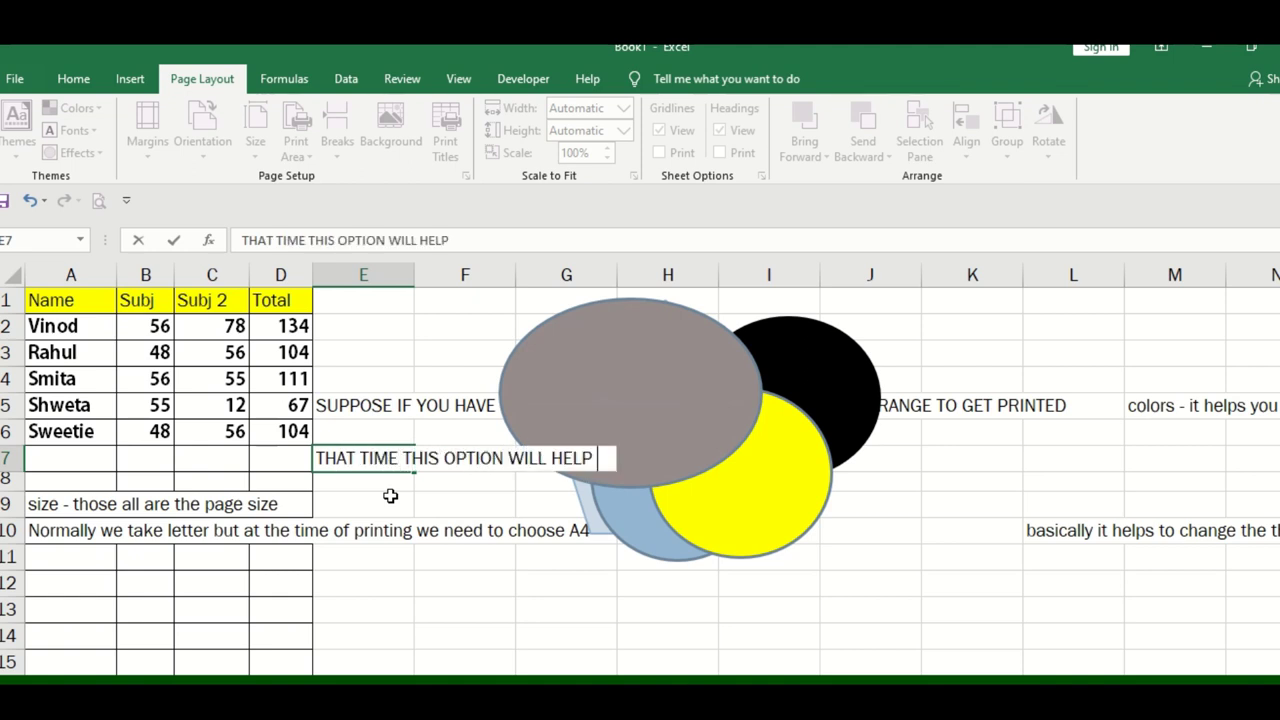
type(" YO")
left_click(390, 496)
type("SET ")
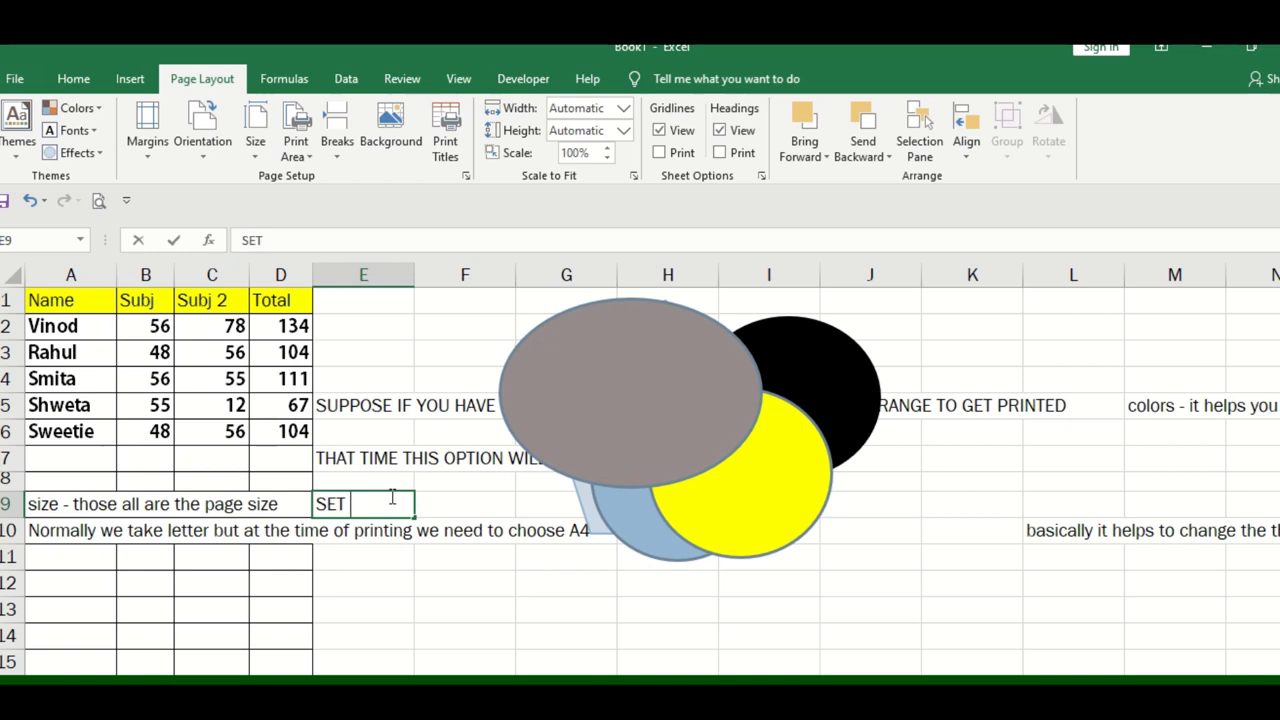
type("PRINT AREA")
key("Return")
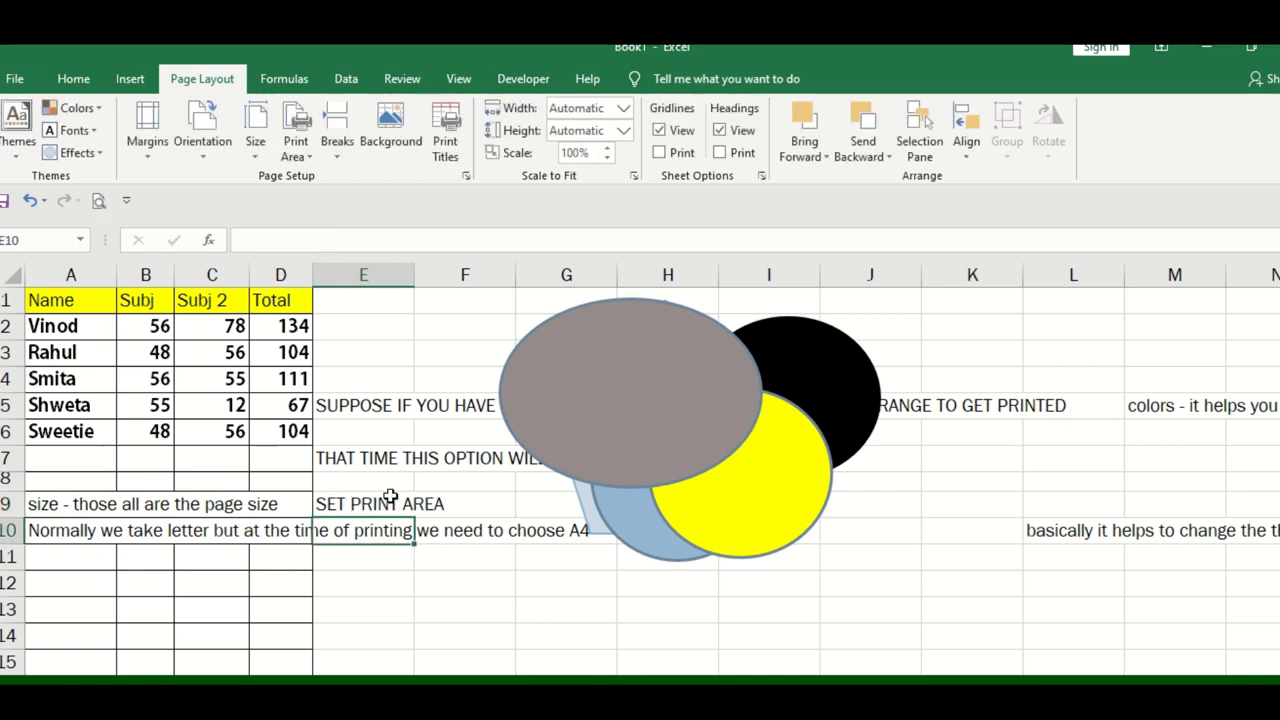
Step: Set the print area to cell E9, accept the single-cell warning, and dismiss Format Cells
left_click(390, 496)
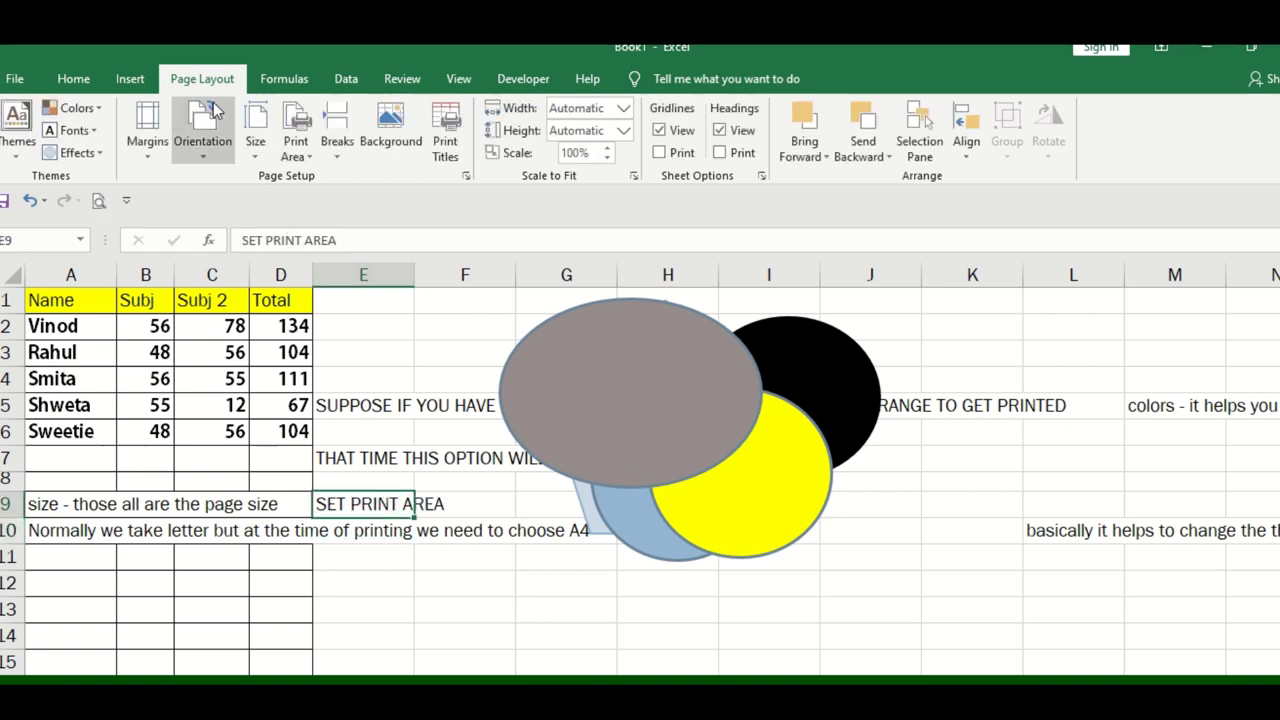
left_click(282, 150)
left_click(340, 172)
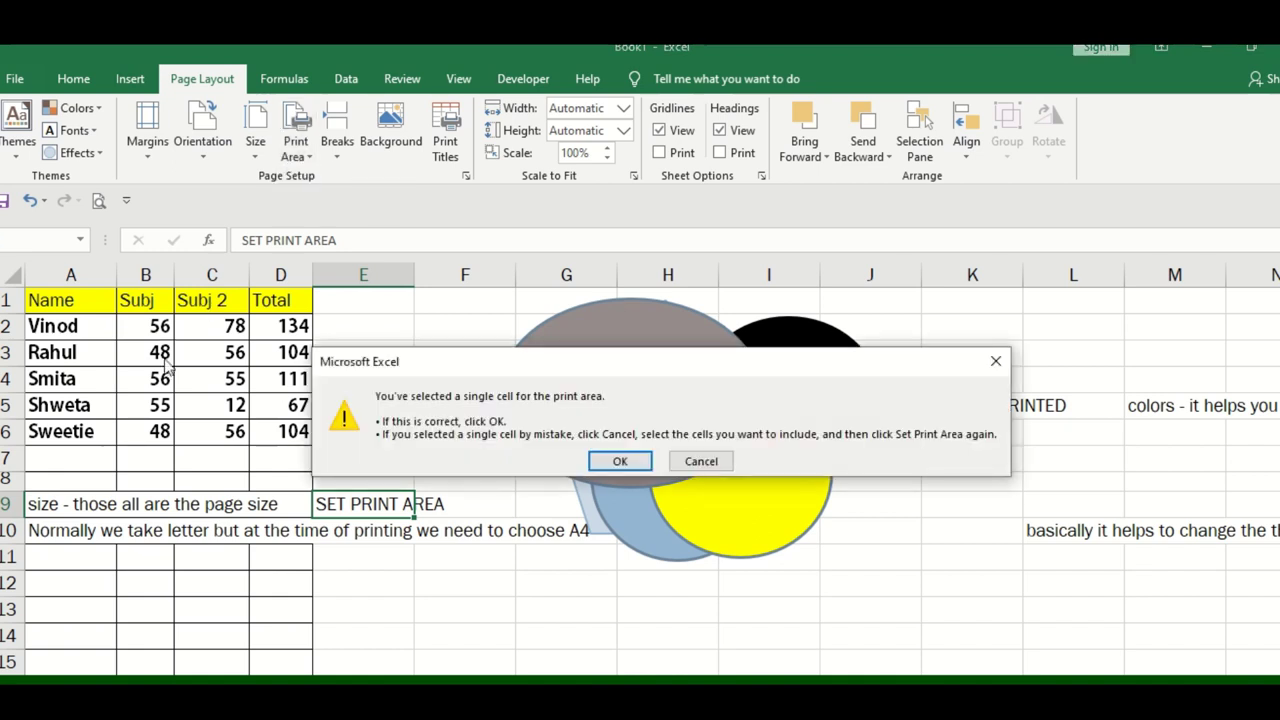
left_click(615, 474)
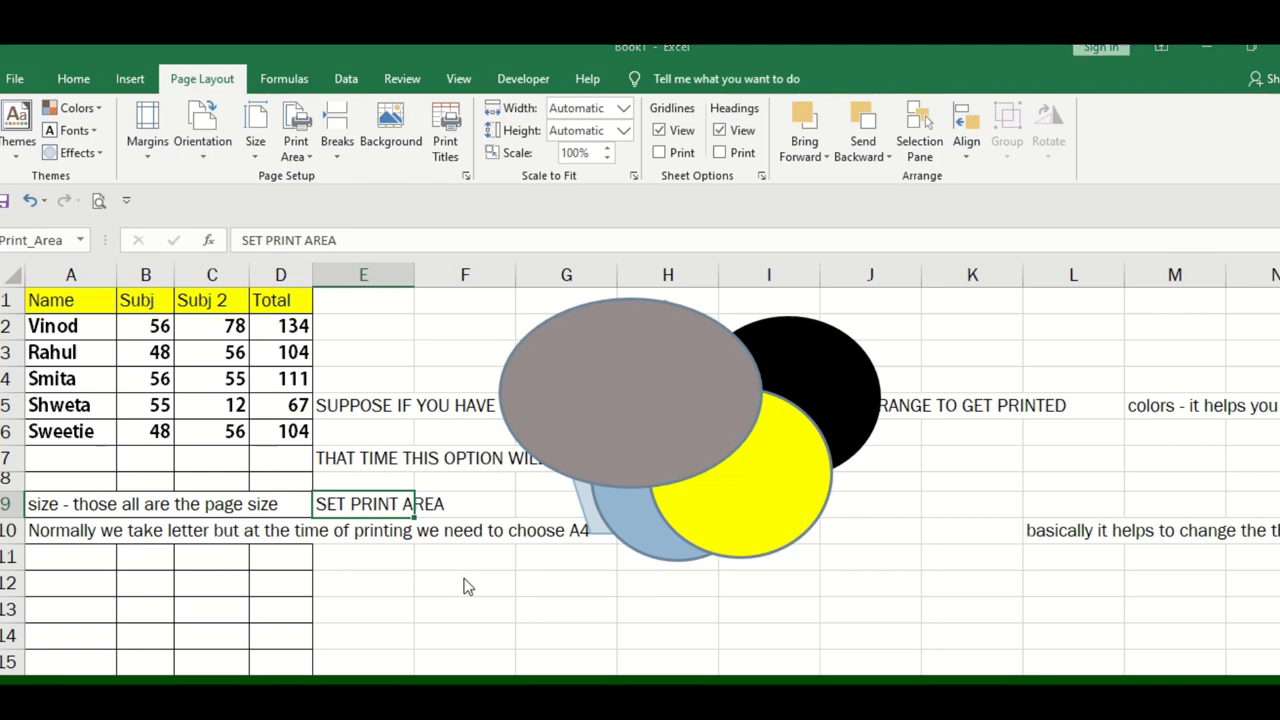
key("ctrl+shift+f")
left_click(831, 593)
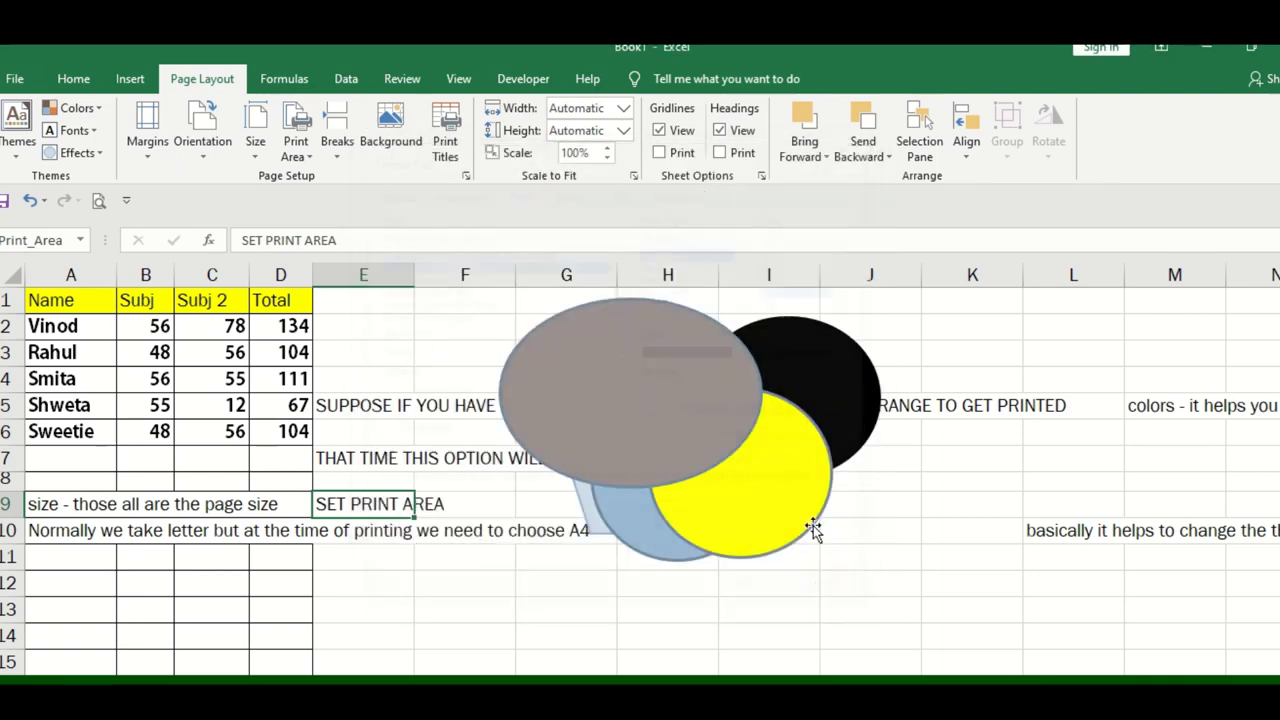
key("Up")
key("Up")
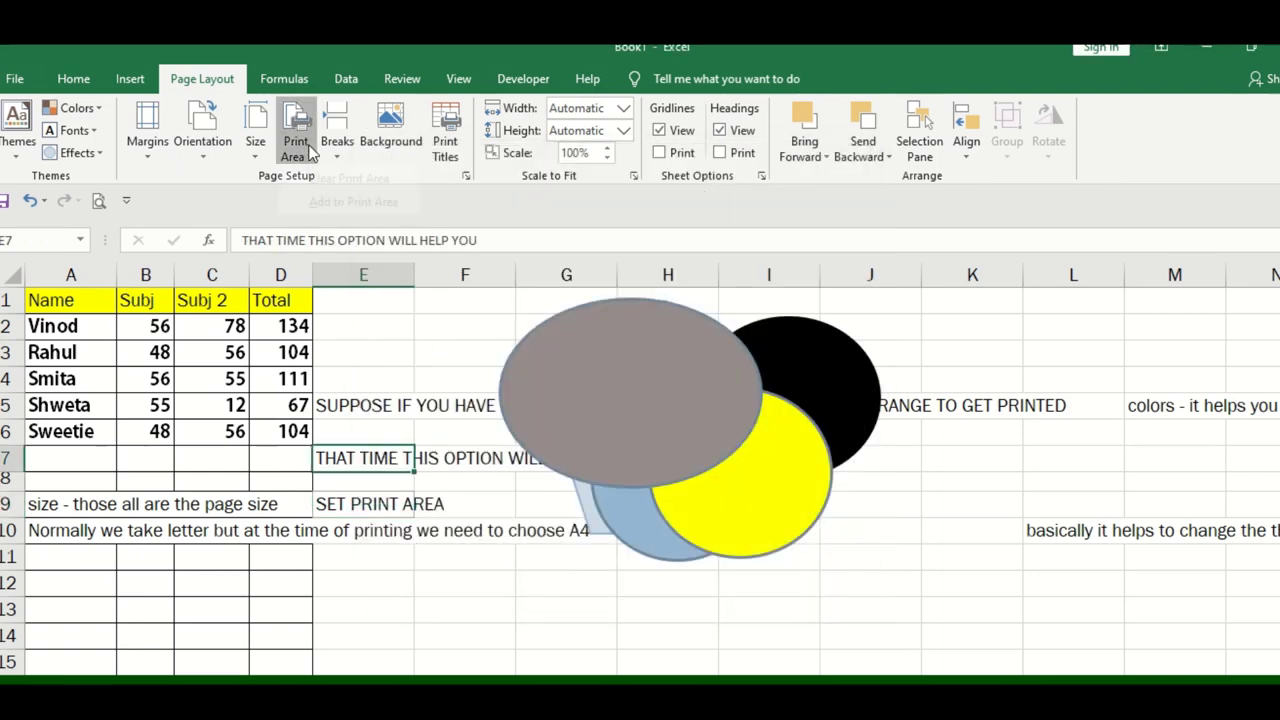
Step: Select A1:B5 and add it to the print area
left_click(296, 140)
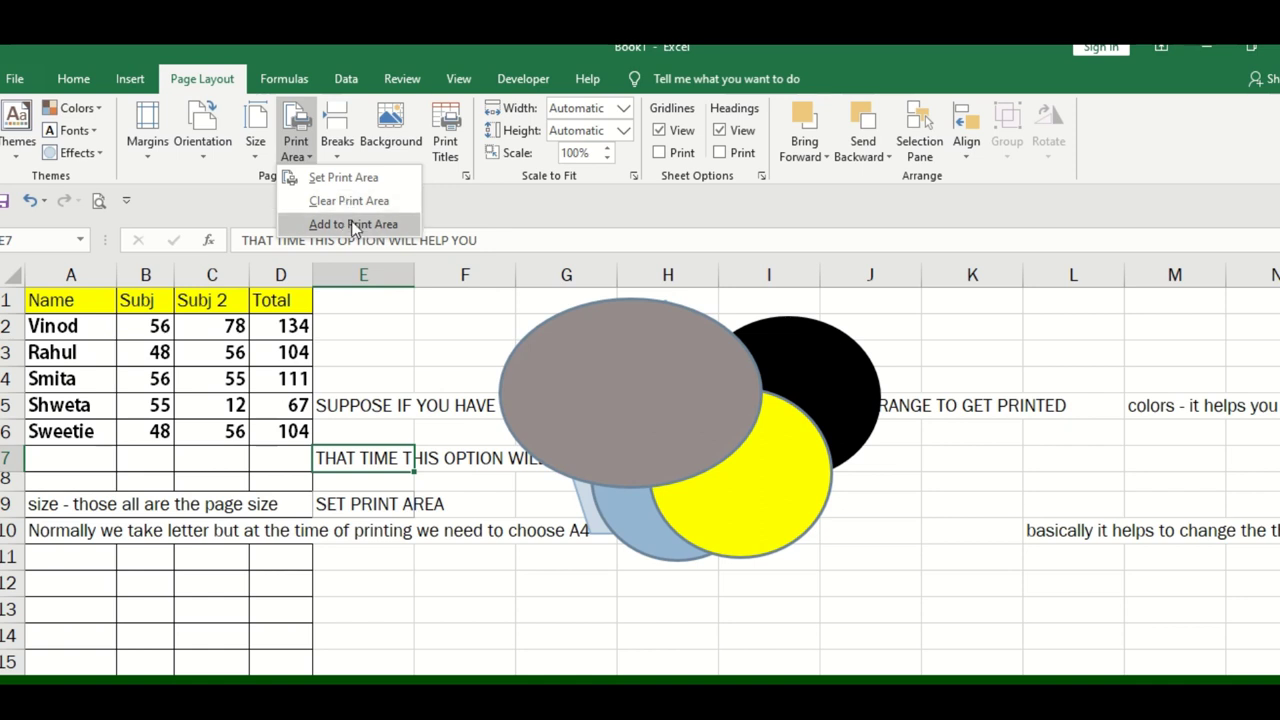
left_click(352, 224)
left_click_drag(62, 296, 154, 406)
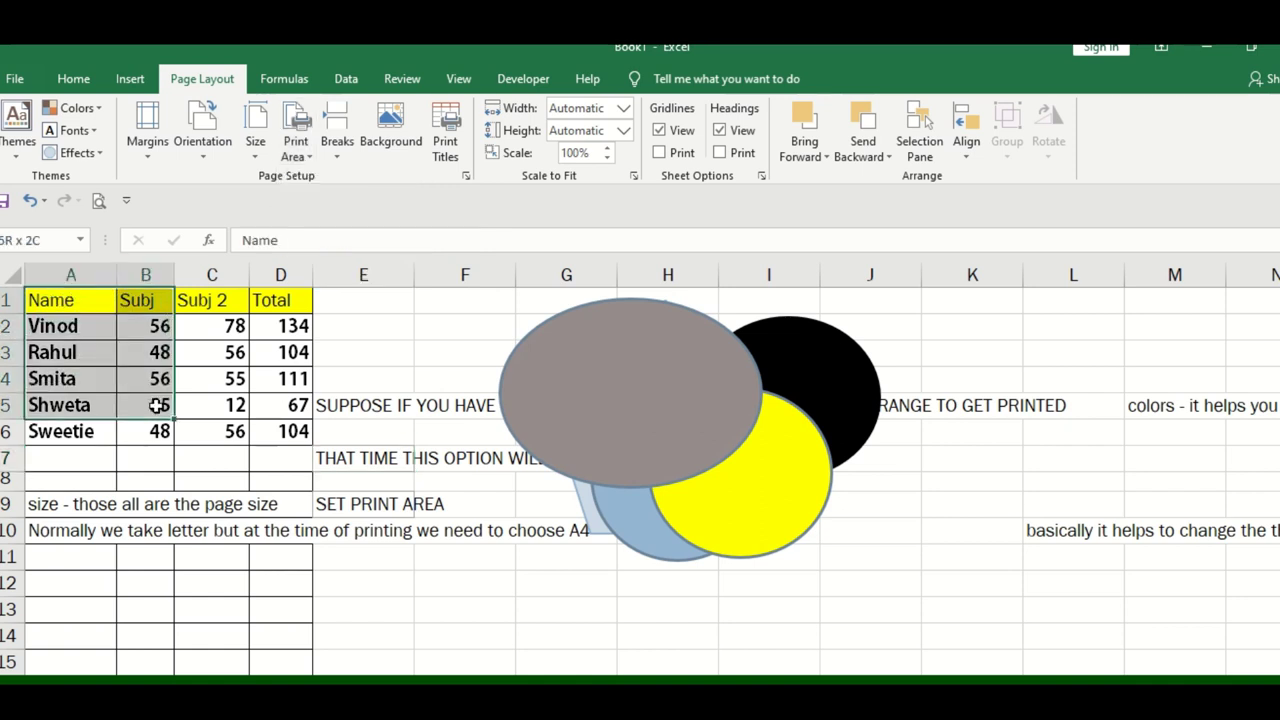
left_click(296, 140)
left_click(355, 224)
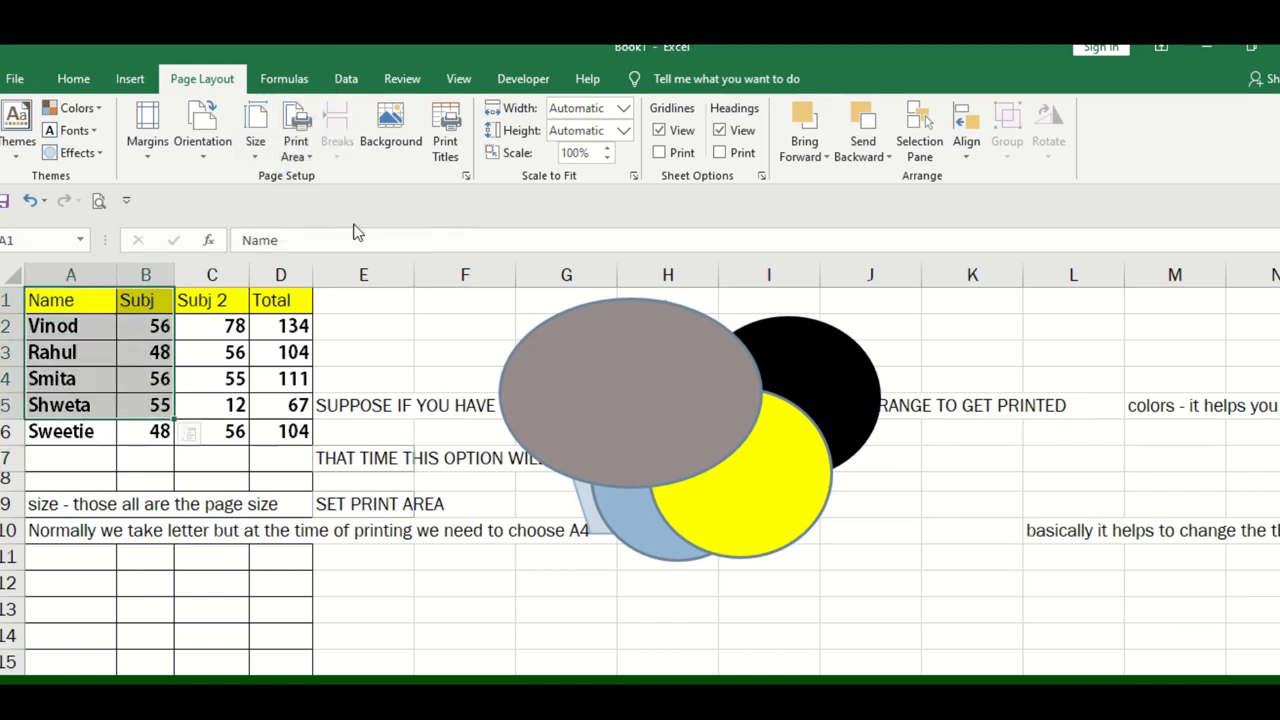
Step: Return to the Home tab with empty cell E3 selected
left_click(195, 404)
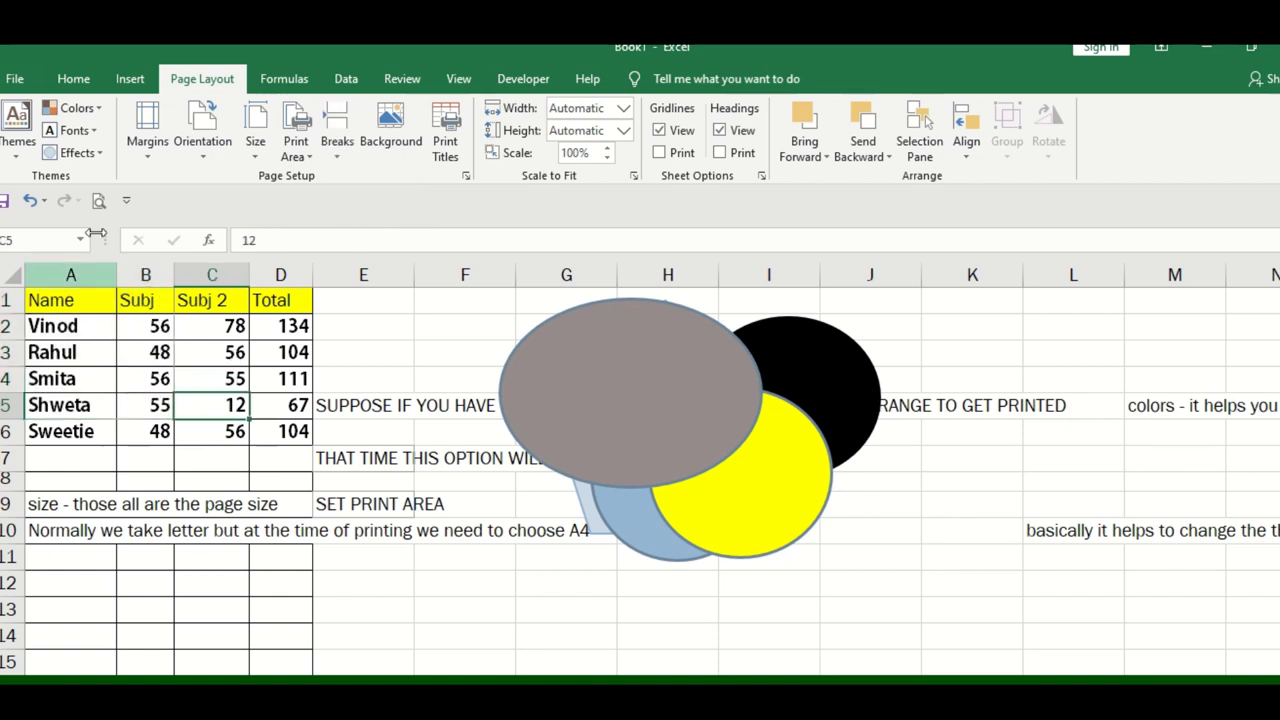
left_click(76, 82)
left_click(366, 351)
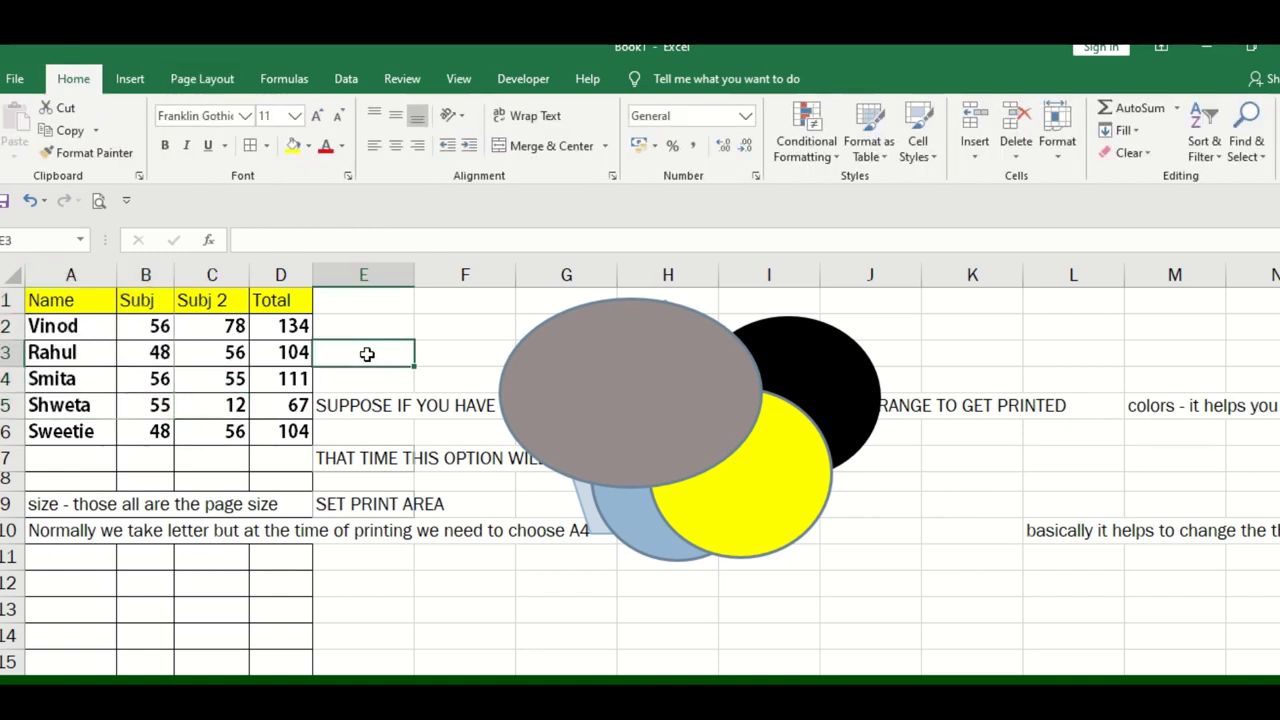
Step: Open the print preview to check the Name and Subj range from A1:B5
key("ctrl+p")
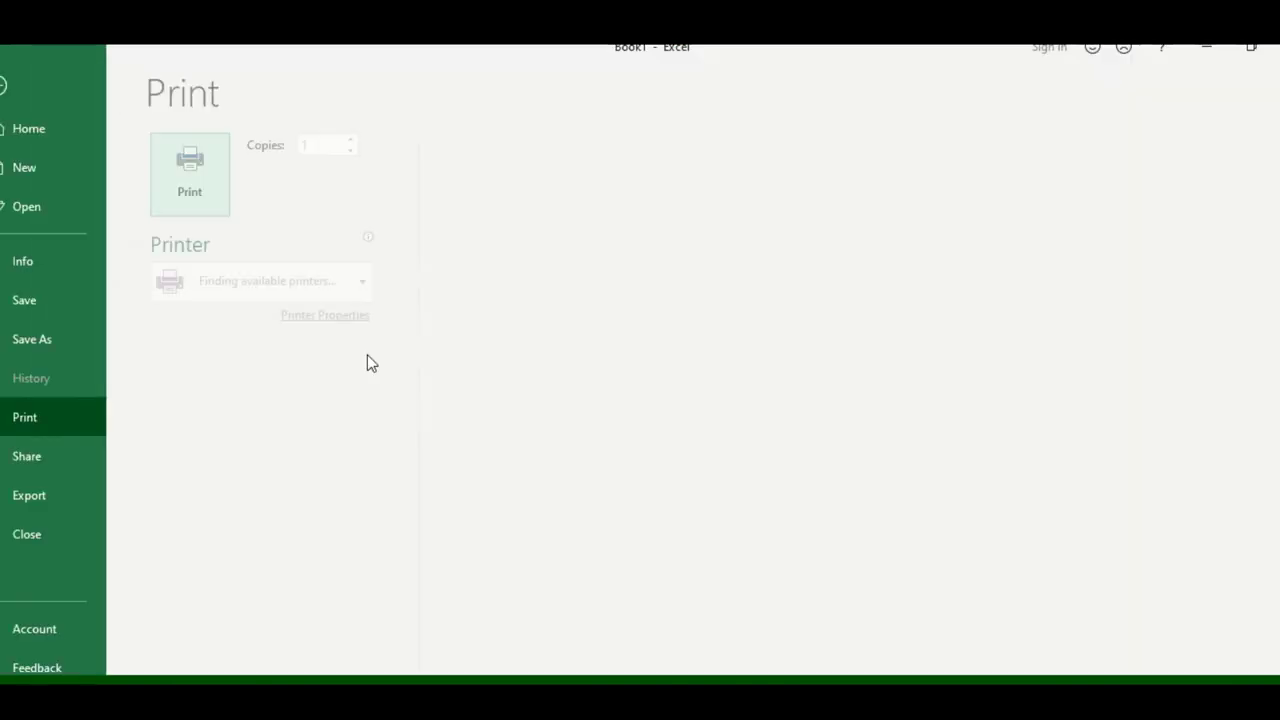
left_click(723, 196)
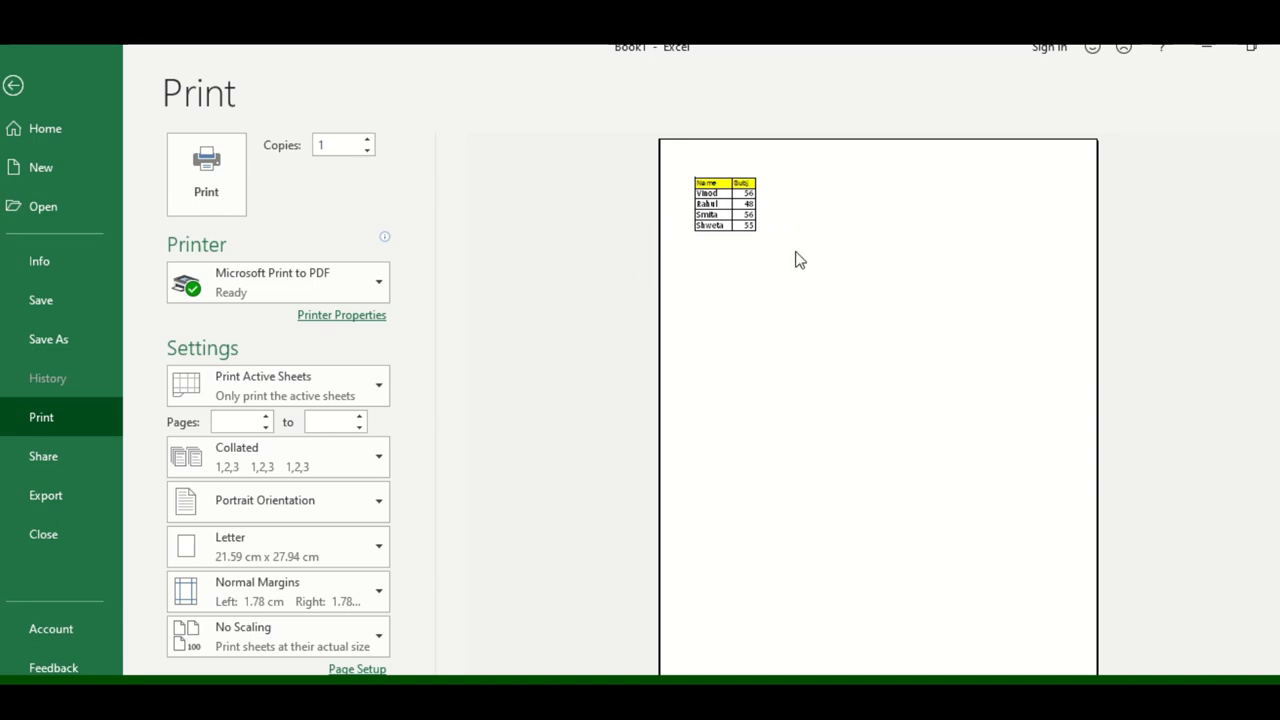
Step: Leave the print preview and select cell C12 for a new note
key("Escape")
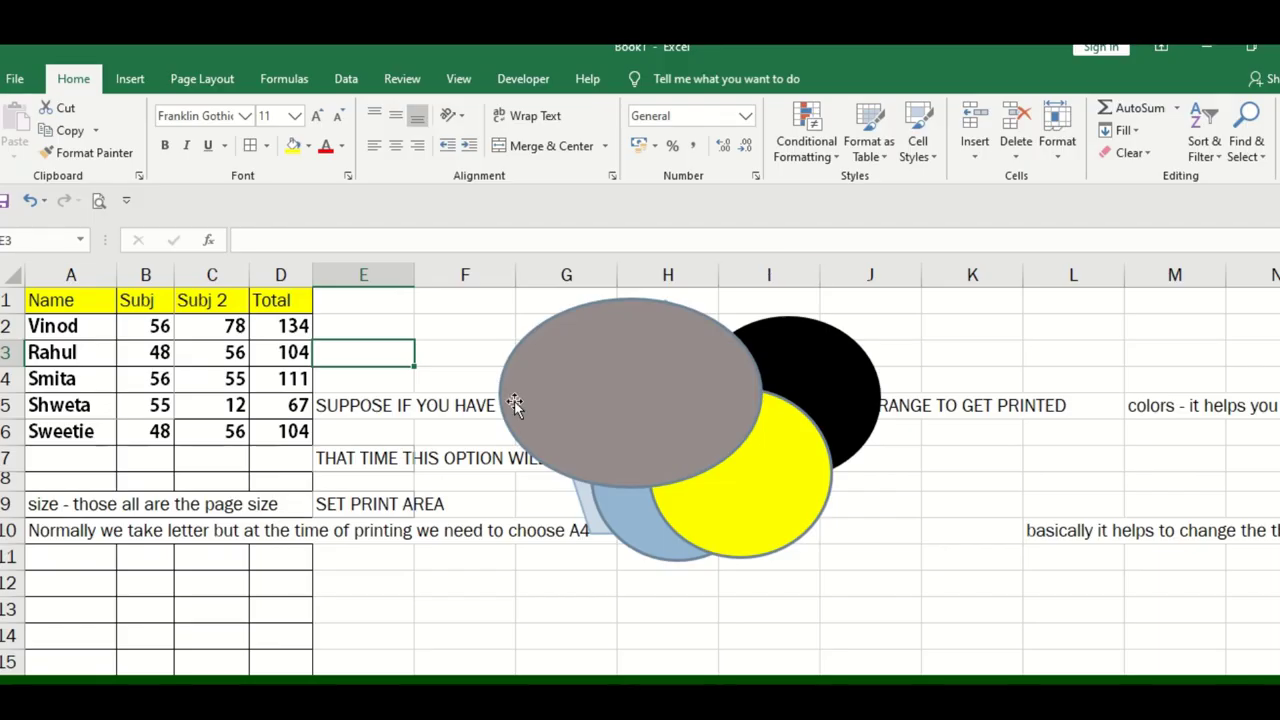
left_click(189, 479)
left_click(192, 584)
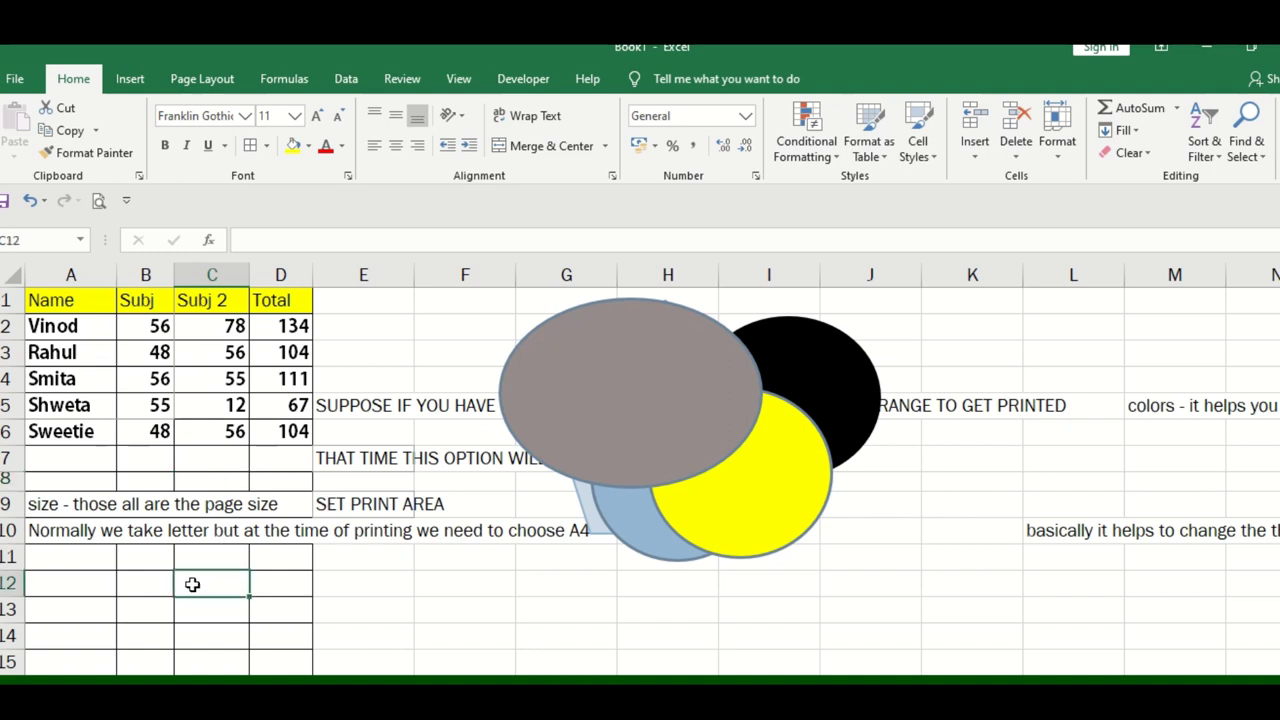
Step: Enter 'I'VE PRESS THE CTRL+P TO CHECK THE PRINT PRIVEW' in C12
type("I'VE ")
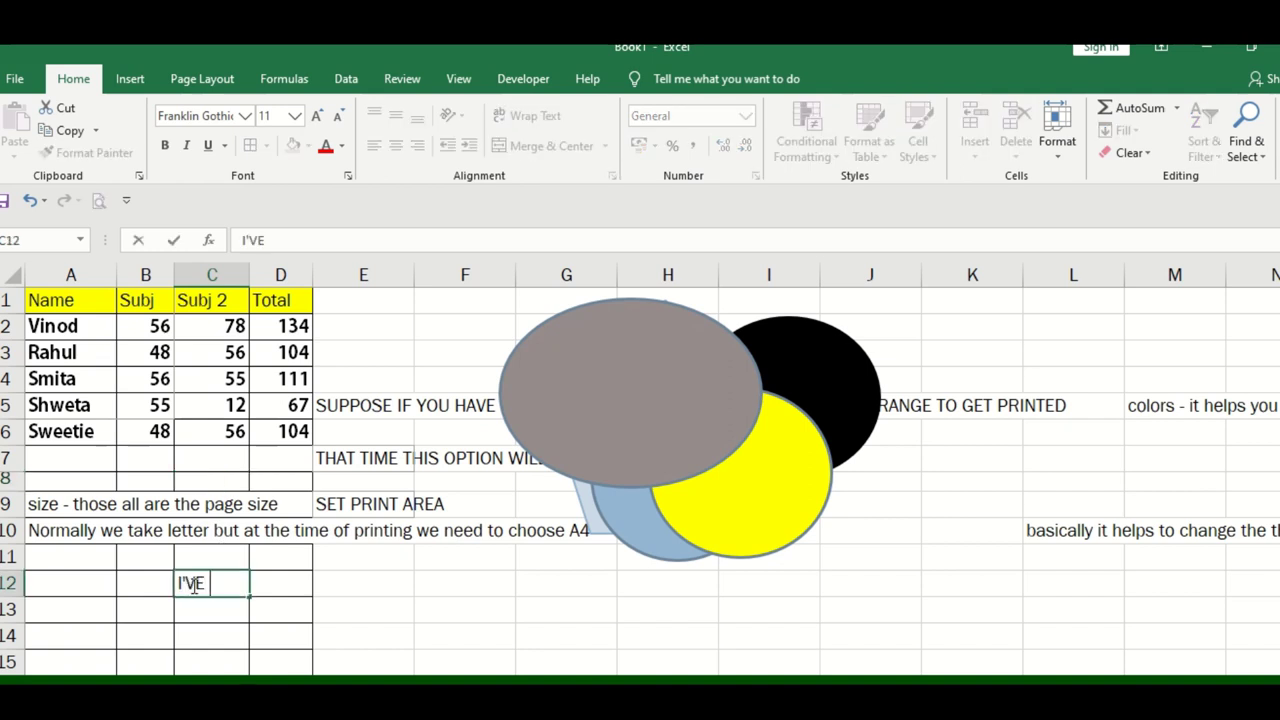
type("PRESS THE P")
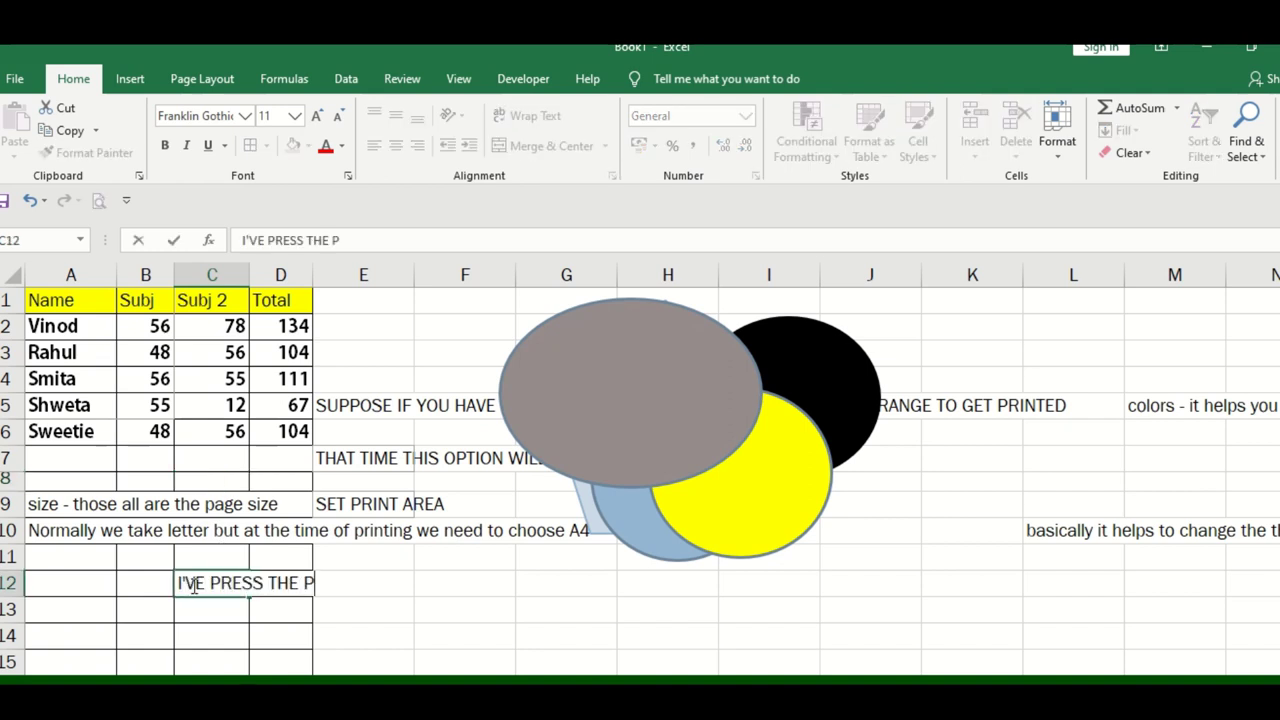
key("BackSpace")
type("C")
type("TRL+")
type("JP ")
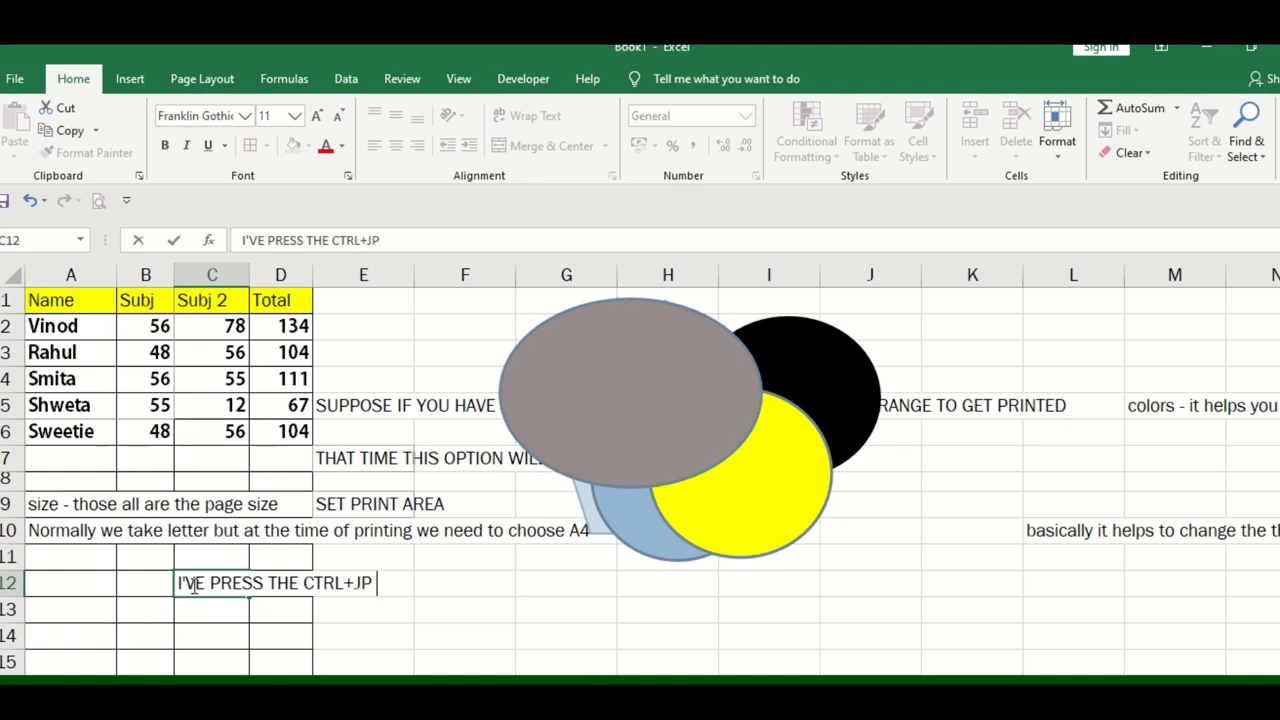
key("BackSpace")
key("BackSpace")
key("BackSpace")
type("P TO")
type(" CHECK THE PRIN")
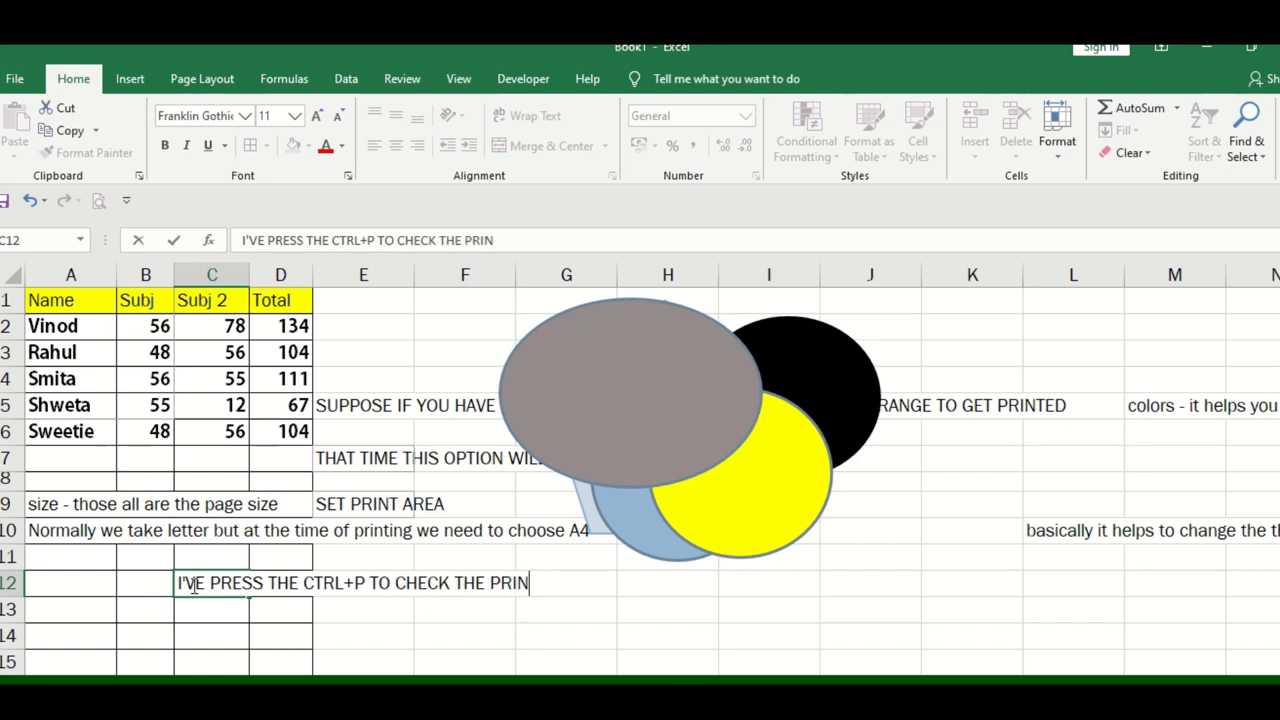
type("PRIVEW")
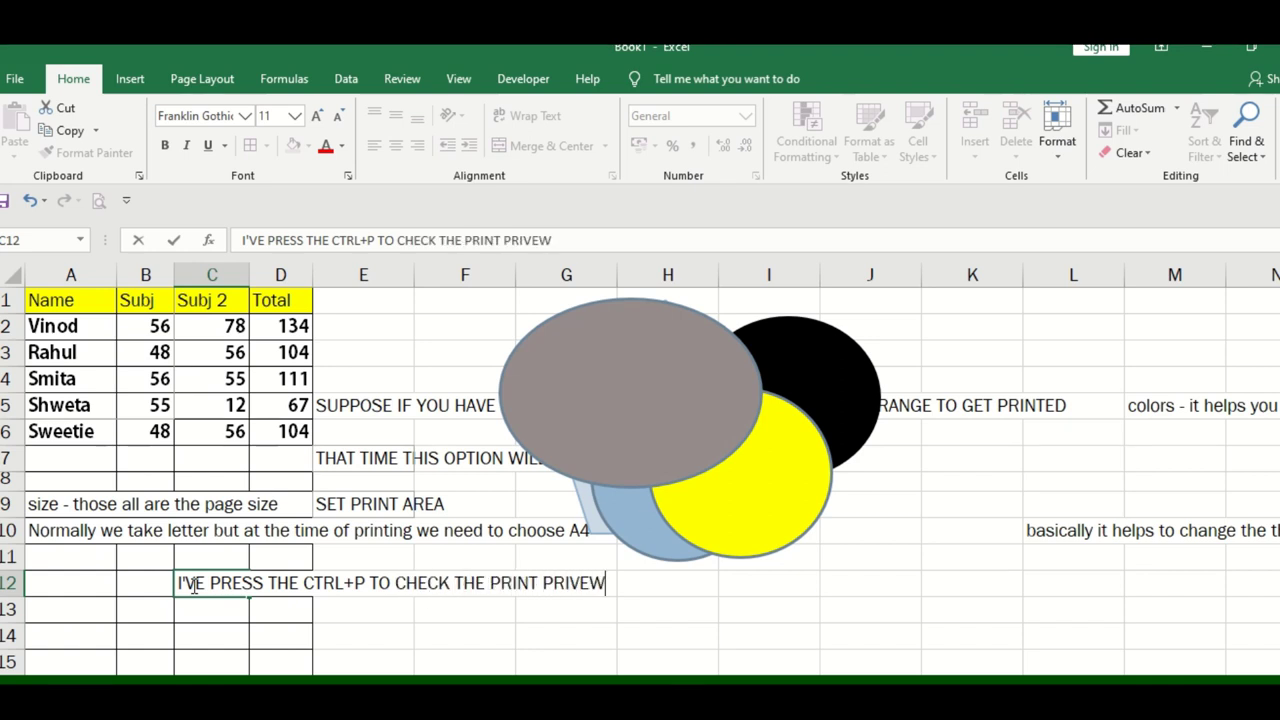
key("Return")
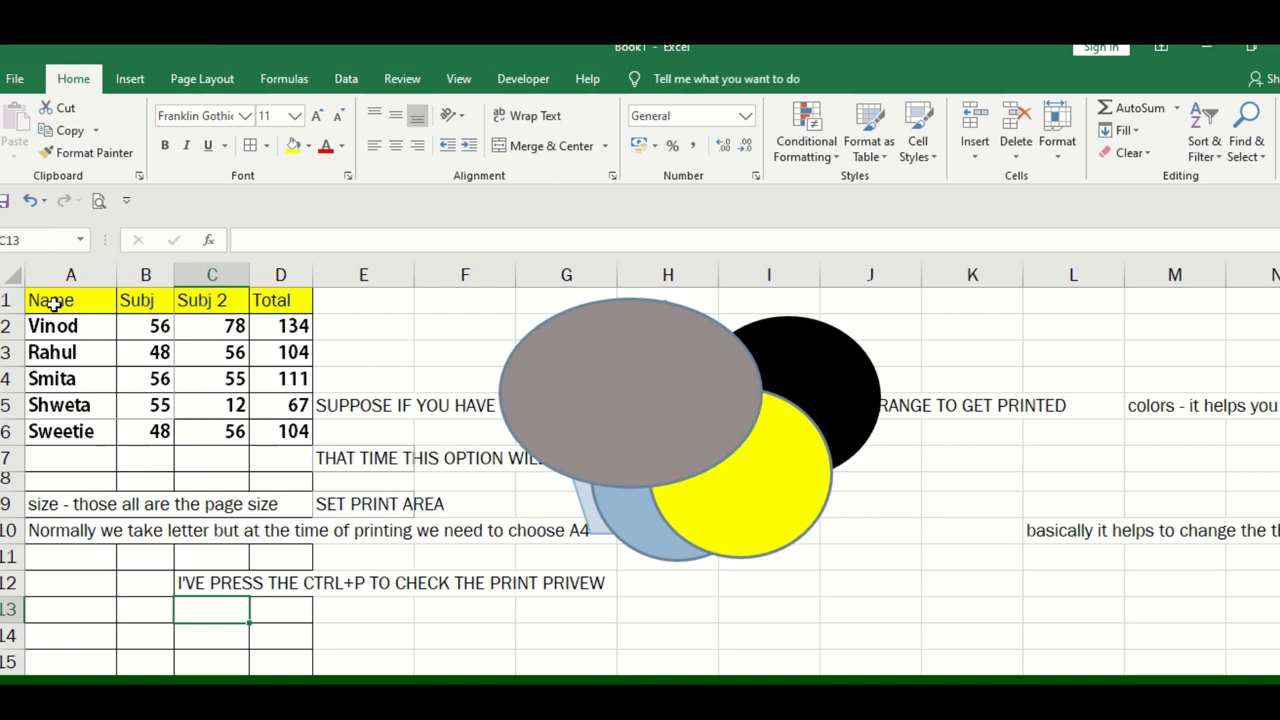
left_click_drag(53, 304, 225, 385)
Step: On Page Layout, clear the existing print area and reset all page breaks
left_click(232, 80)
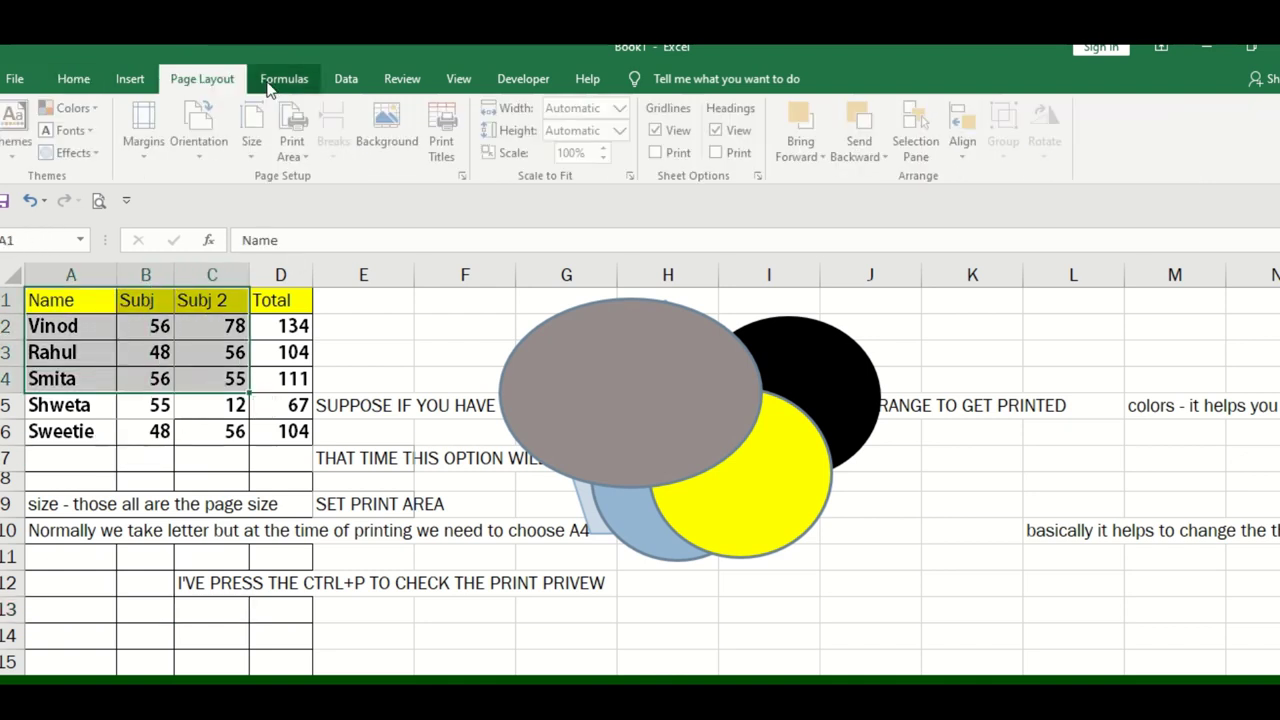
left_click(294, 143)
left_click(347, 207)
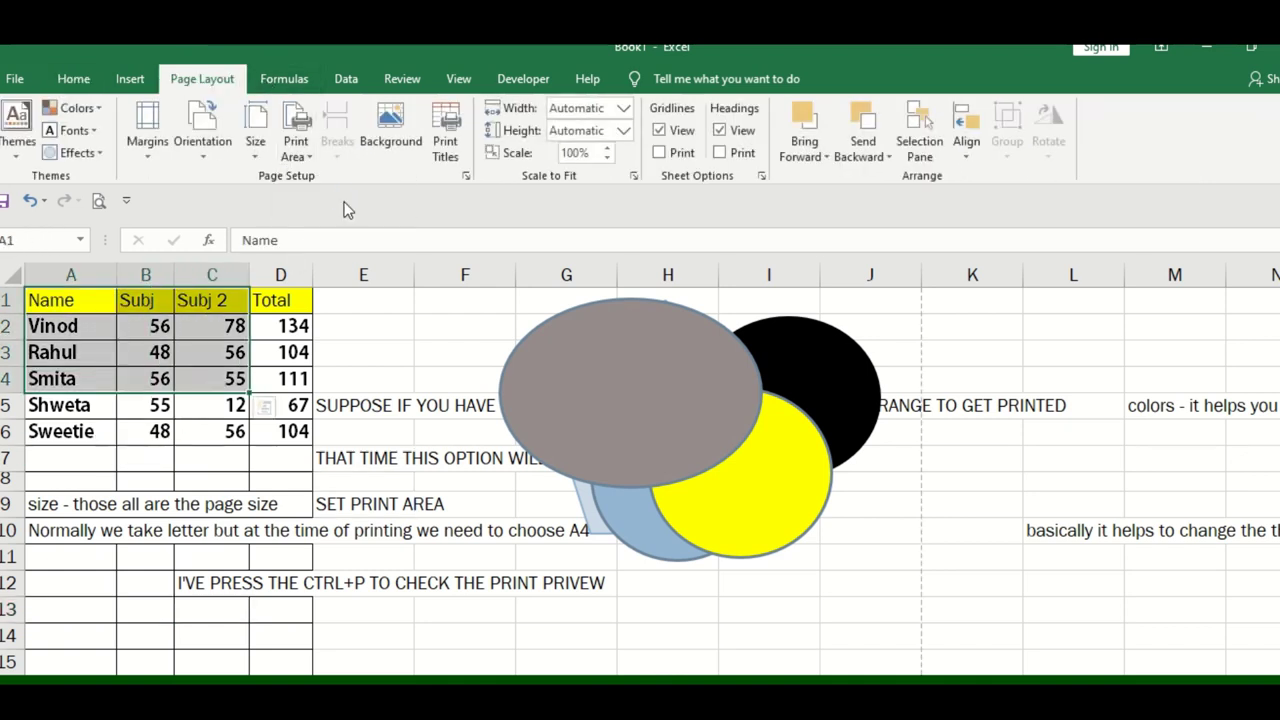
left_click(343, 155)
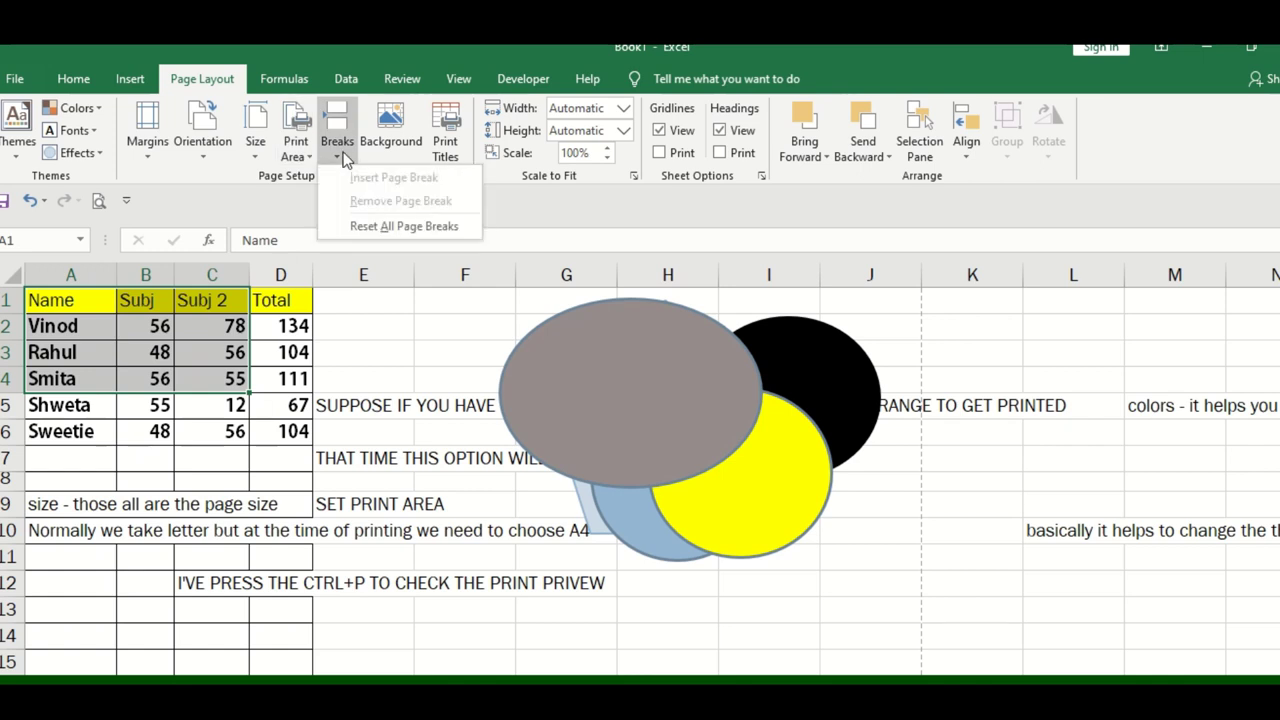
left_click(380, 228)
Step: Set the table and notes range A1:G8 as the print area
left_click(428, 584)
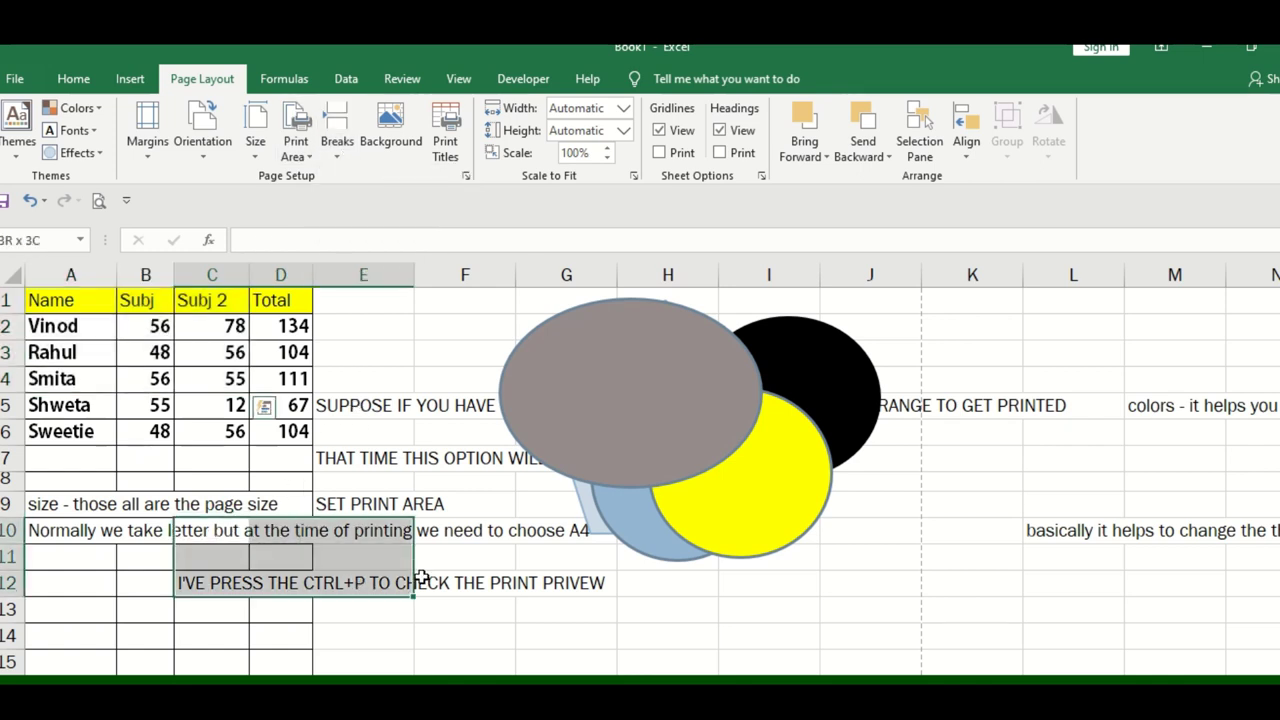
mouse_move(60, 300)
left_mouse_down()
mouse_move(527, 603)
mouse_move(546, 484)
left_mouse_up()
left_click(336, 145)
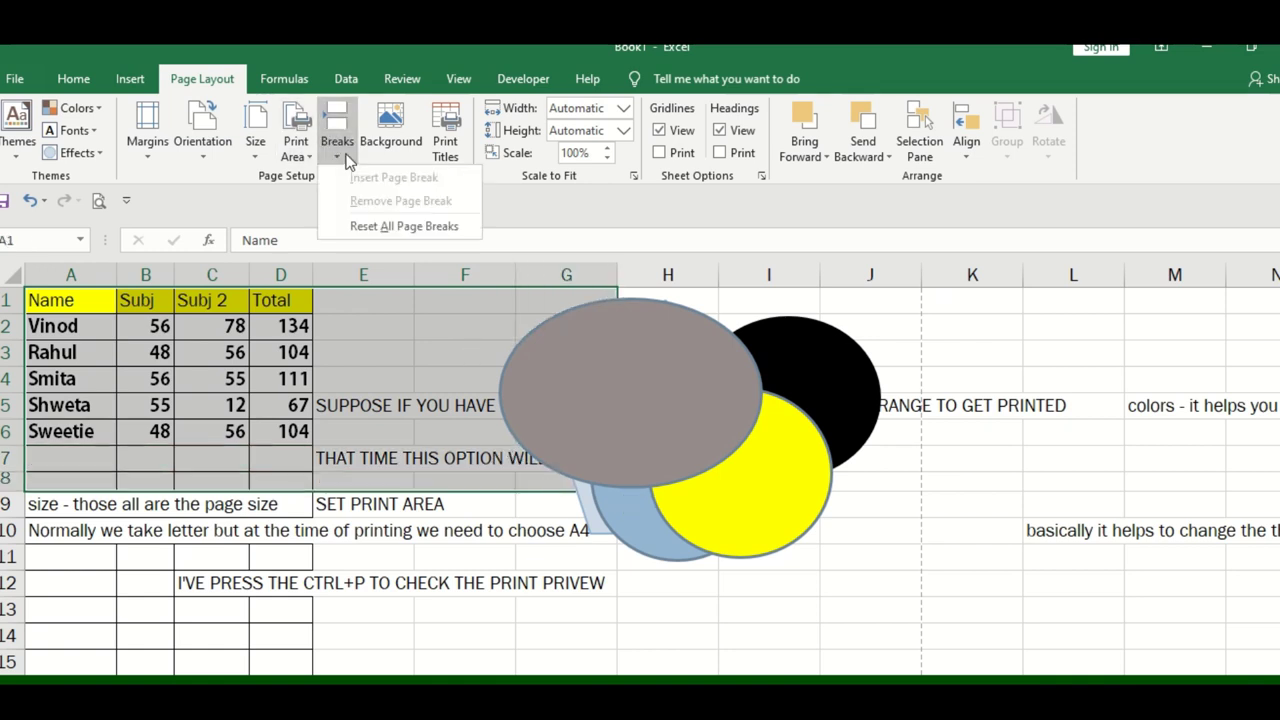
left_click(360, 224)
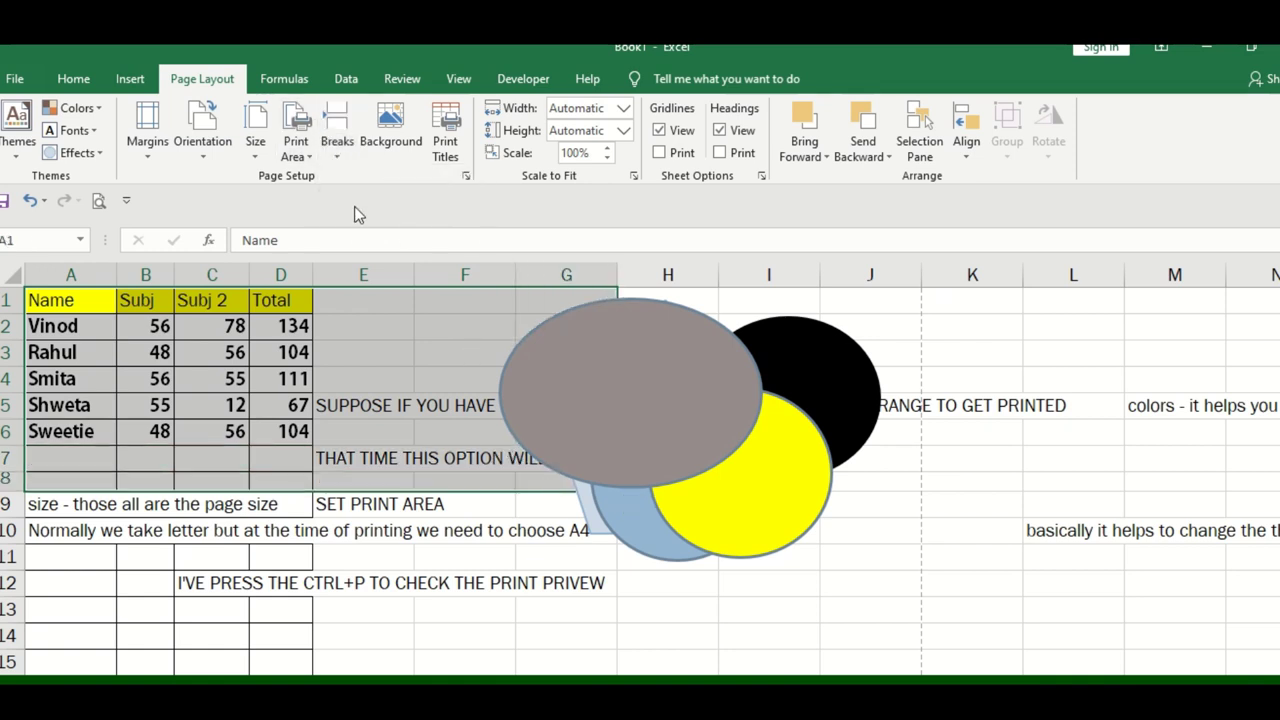
left_click(256, 140)
left_click(330, 145)
left_click(296, 145)
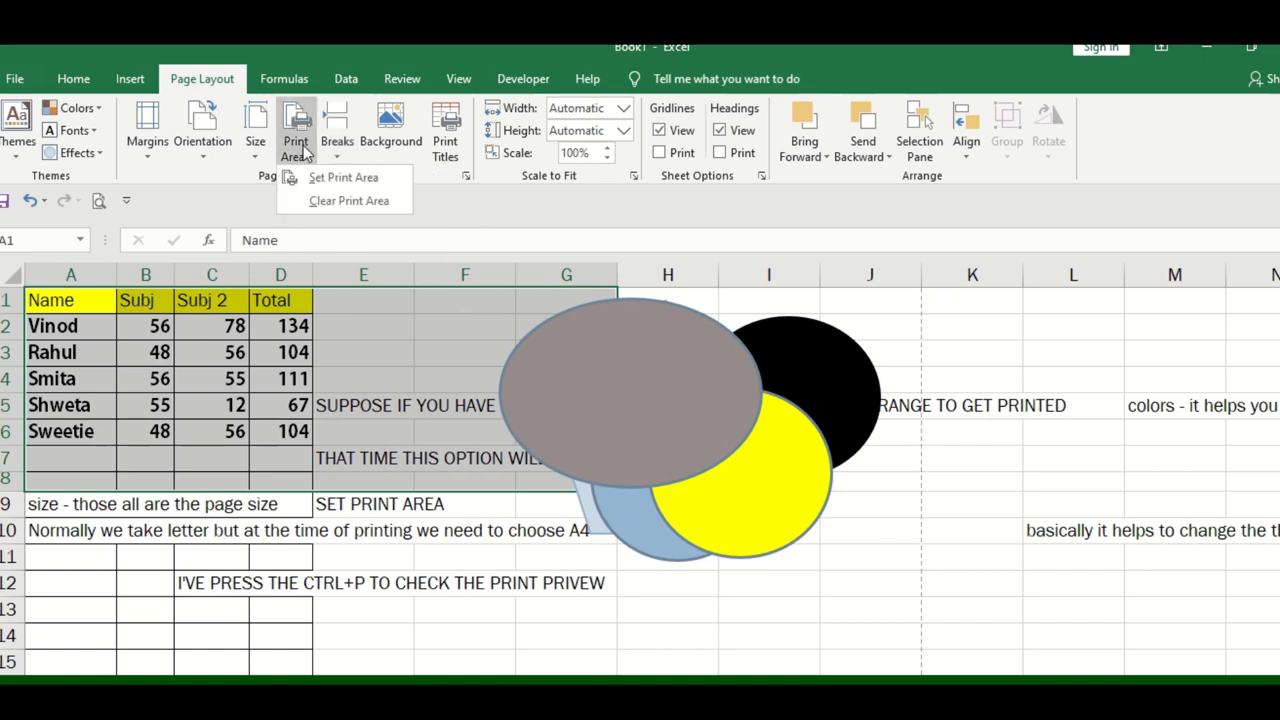
left_click(328, 177)
left_click(195, 360)
Step: Insert a page break at C1 before column C, remove it, then open print preview
left_click(185, 305)
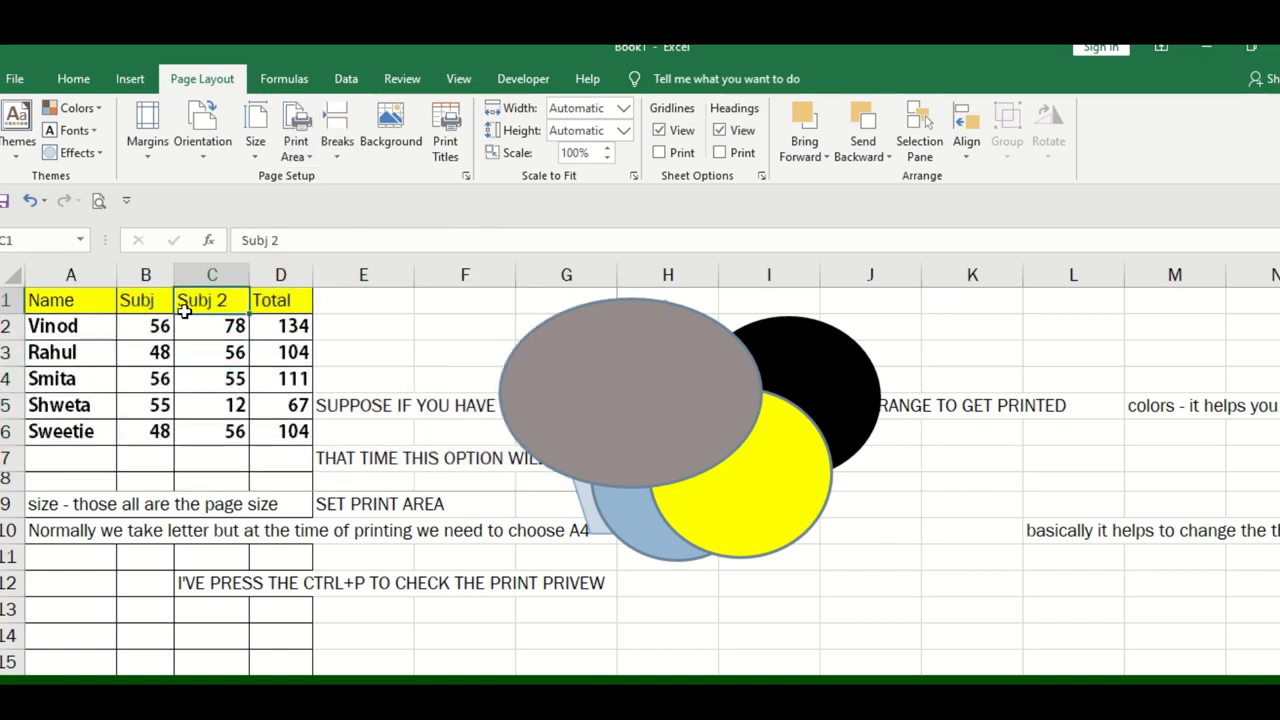
left_click(337, 145)
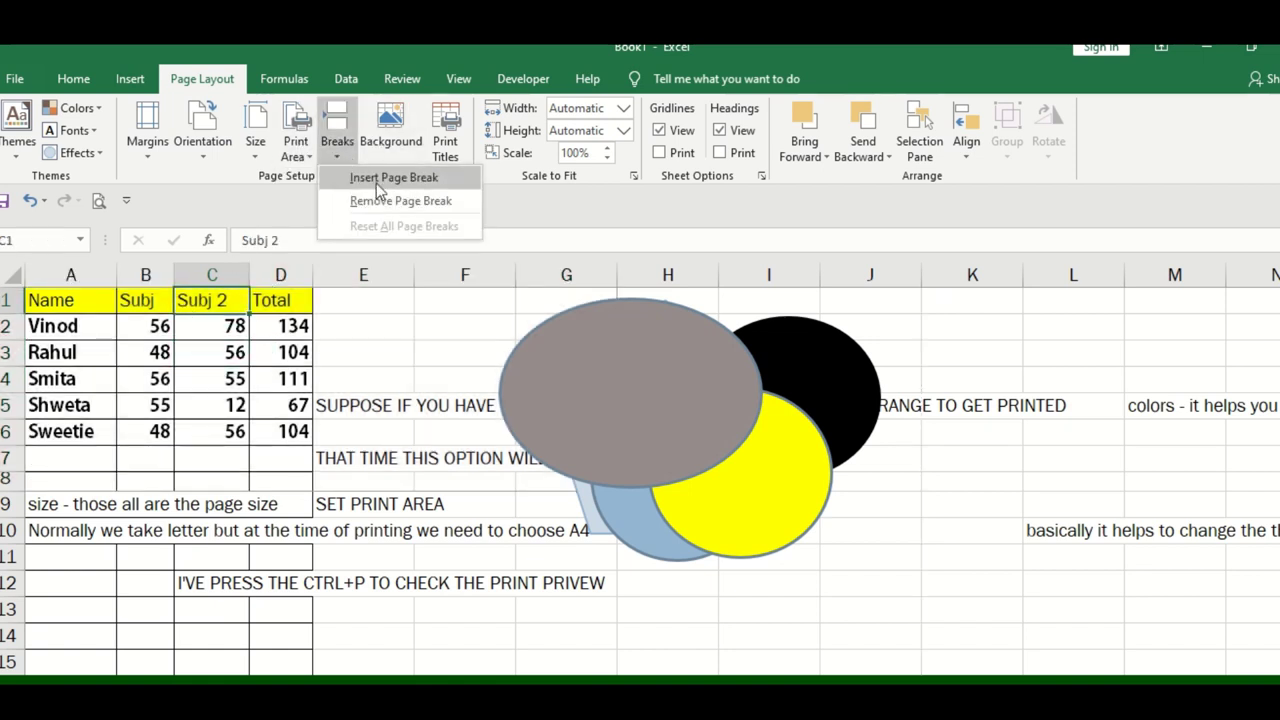
left_click(376, 183)
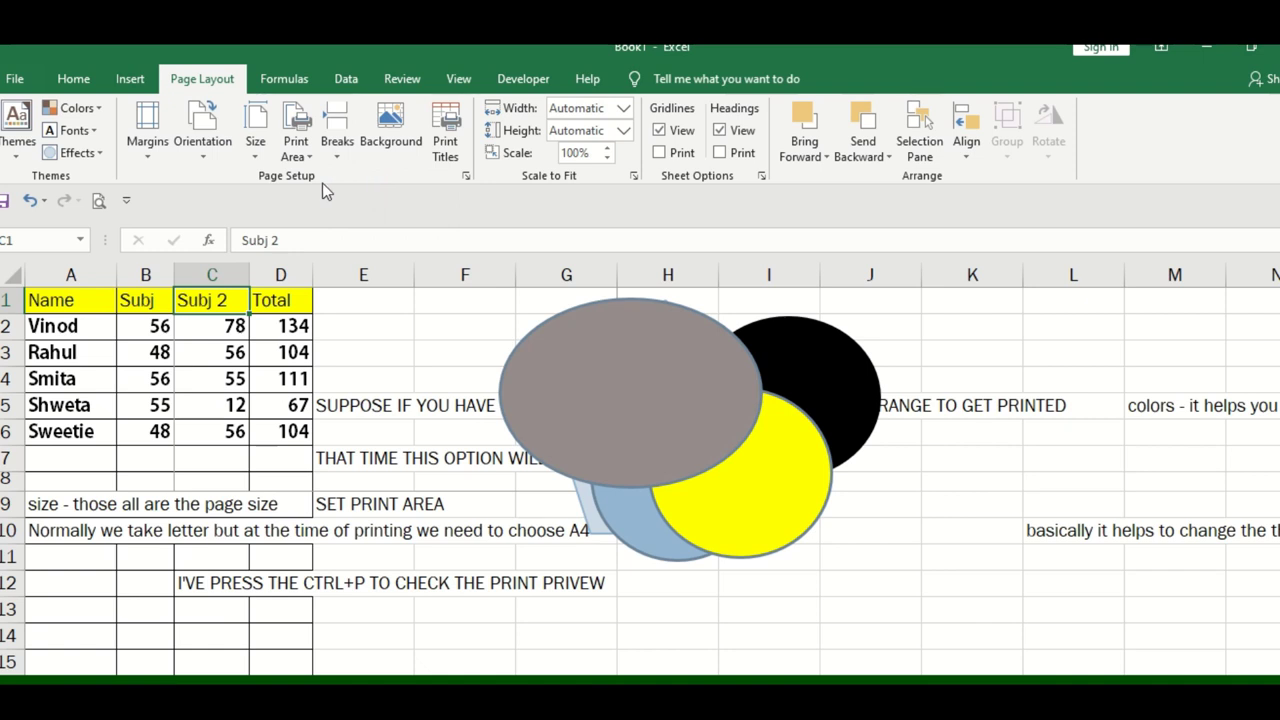
left_click(337, 145)
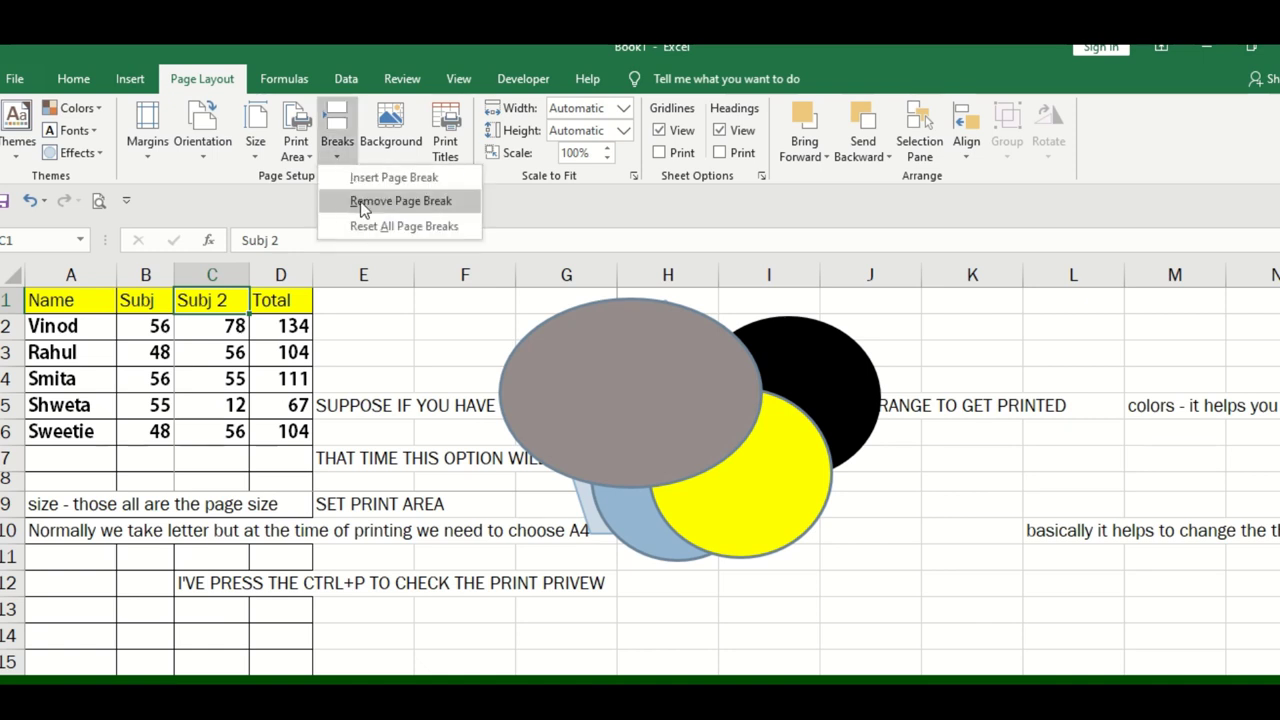
left_click(362, 203)
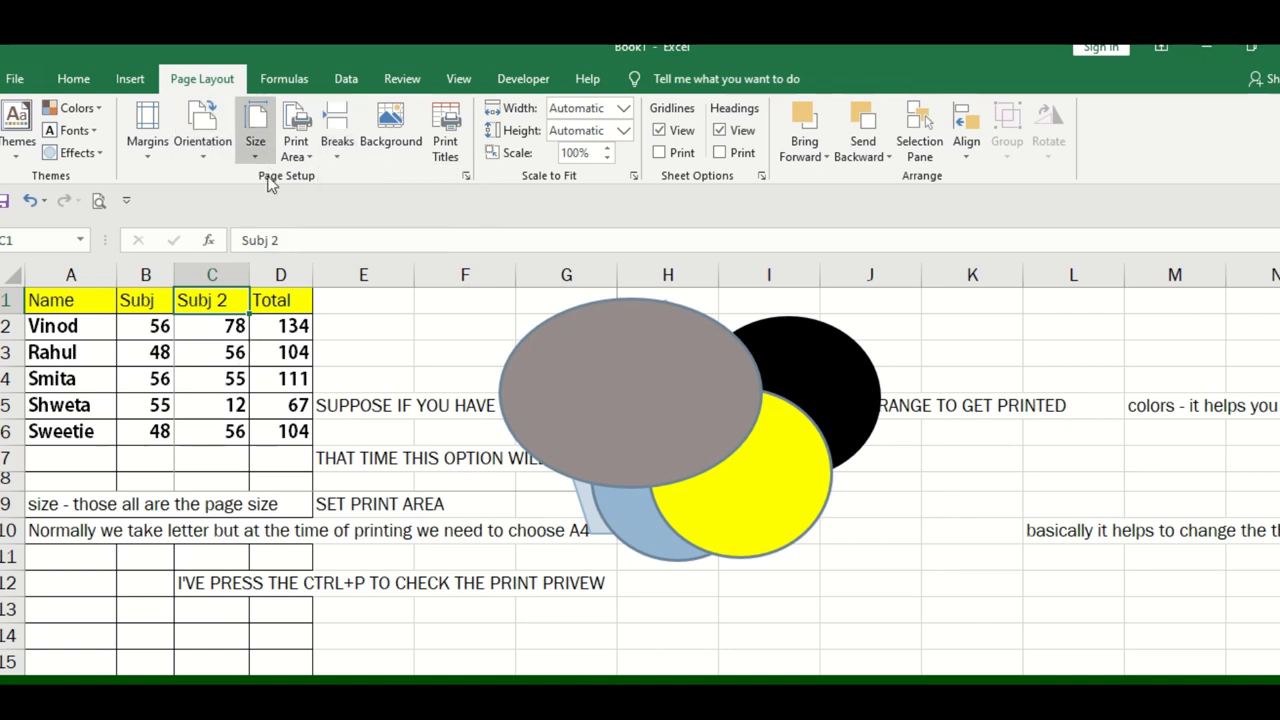
left_click(370, 456)
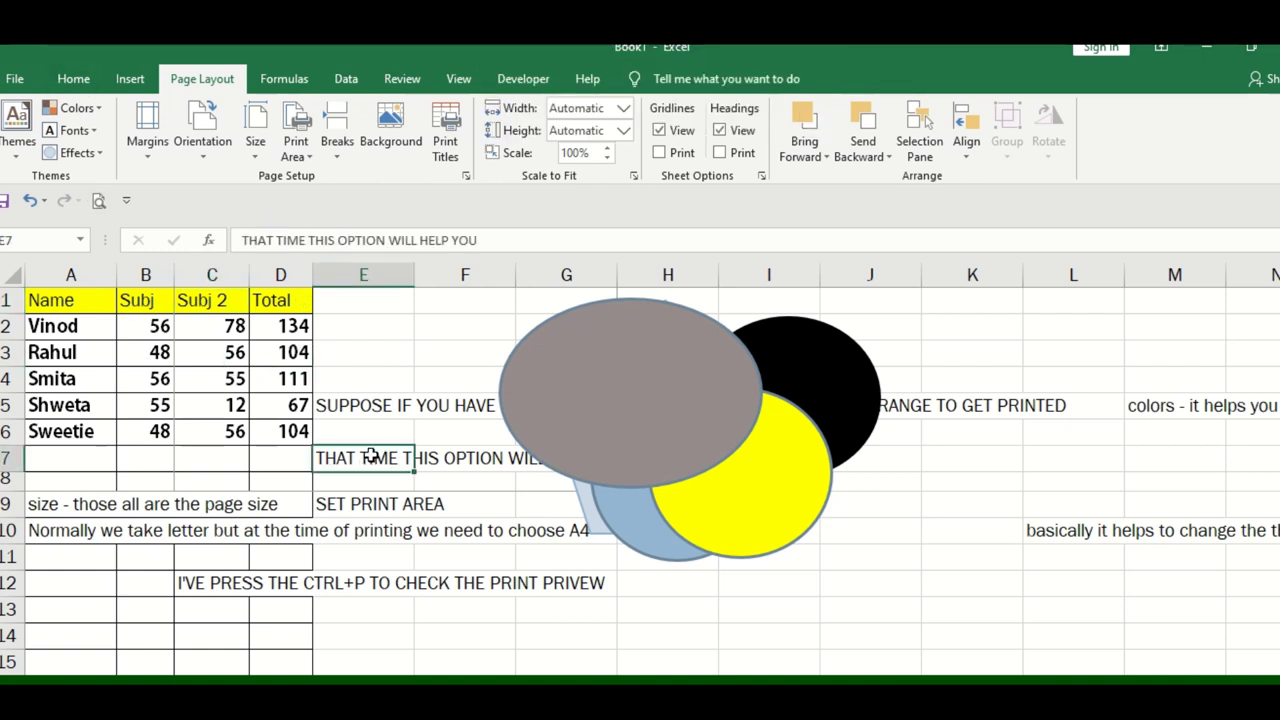
key("ctrl+p")
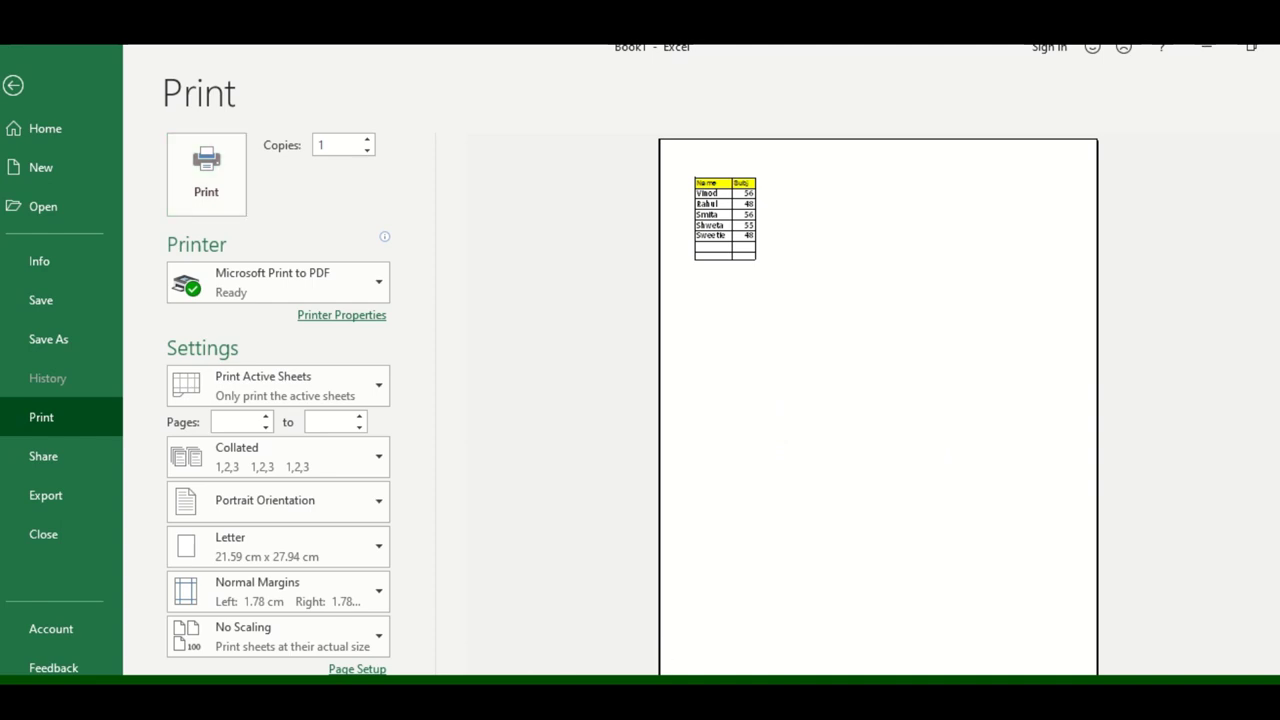
Step: Page between the two preview pages, then return to the worksheet
key("Page_Down")
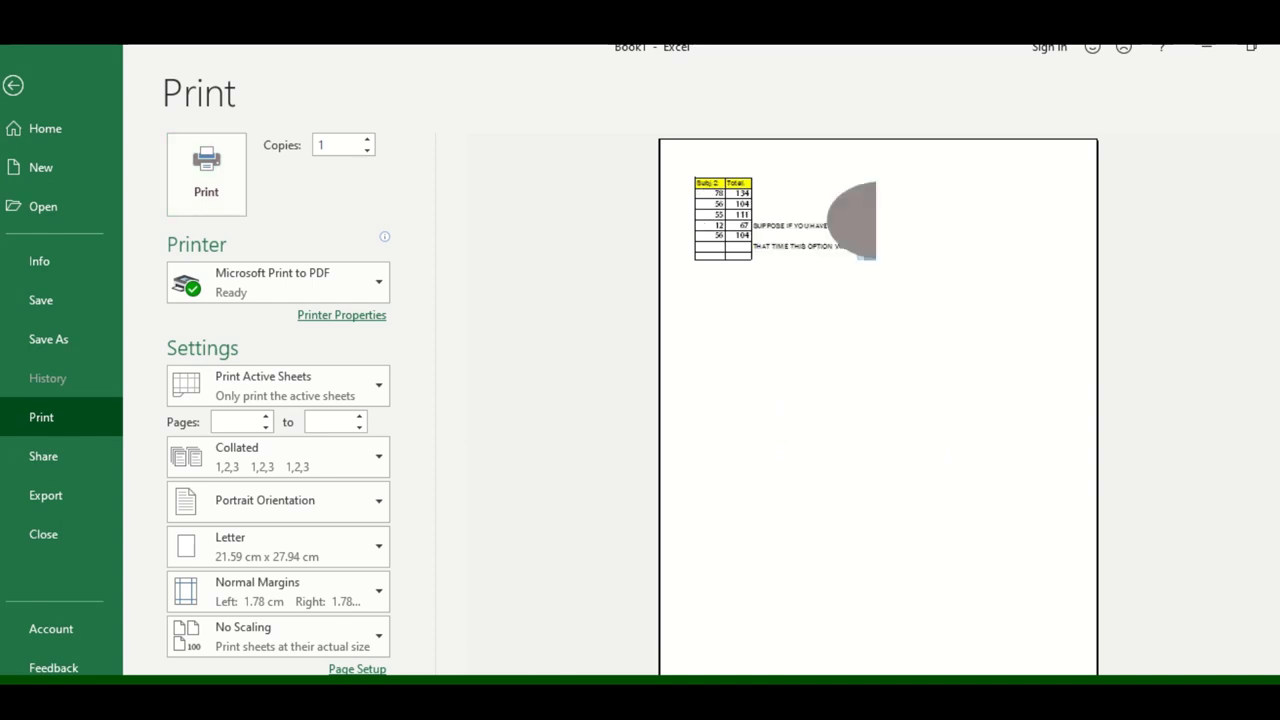
key("Page_Up")
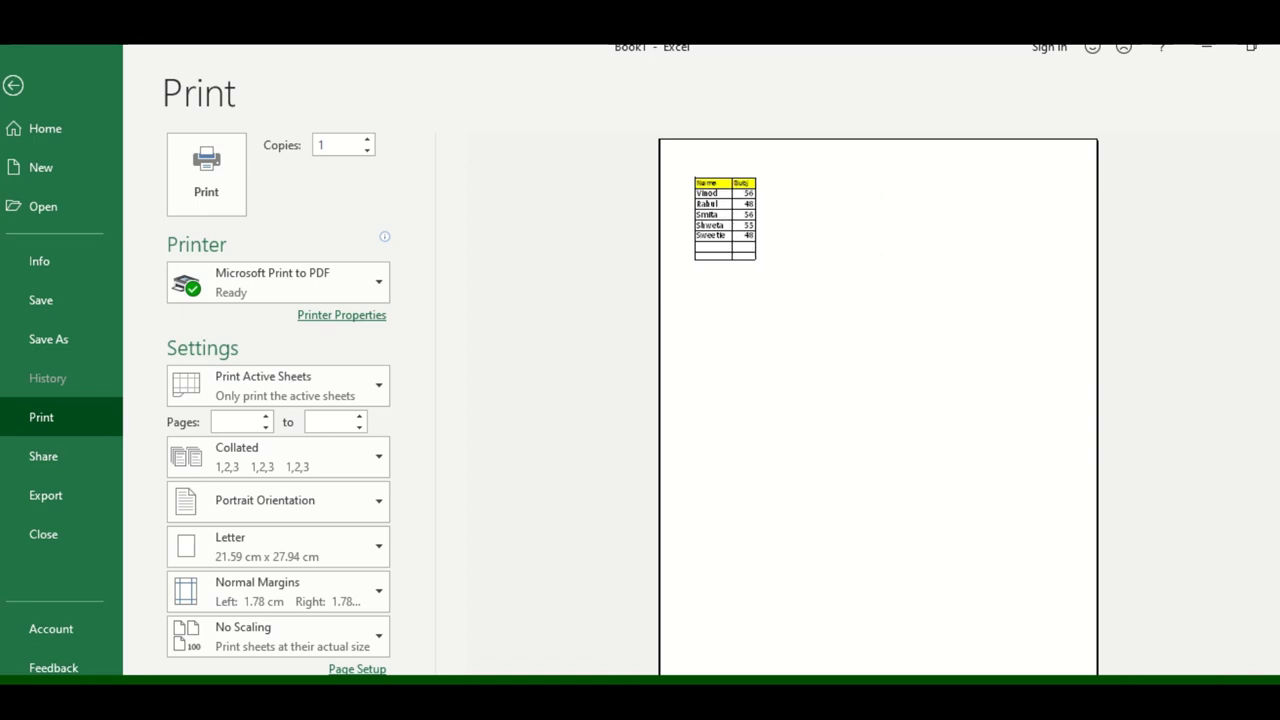
key("Page_Down")
key("Escape")
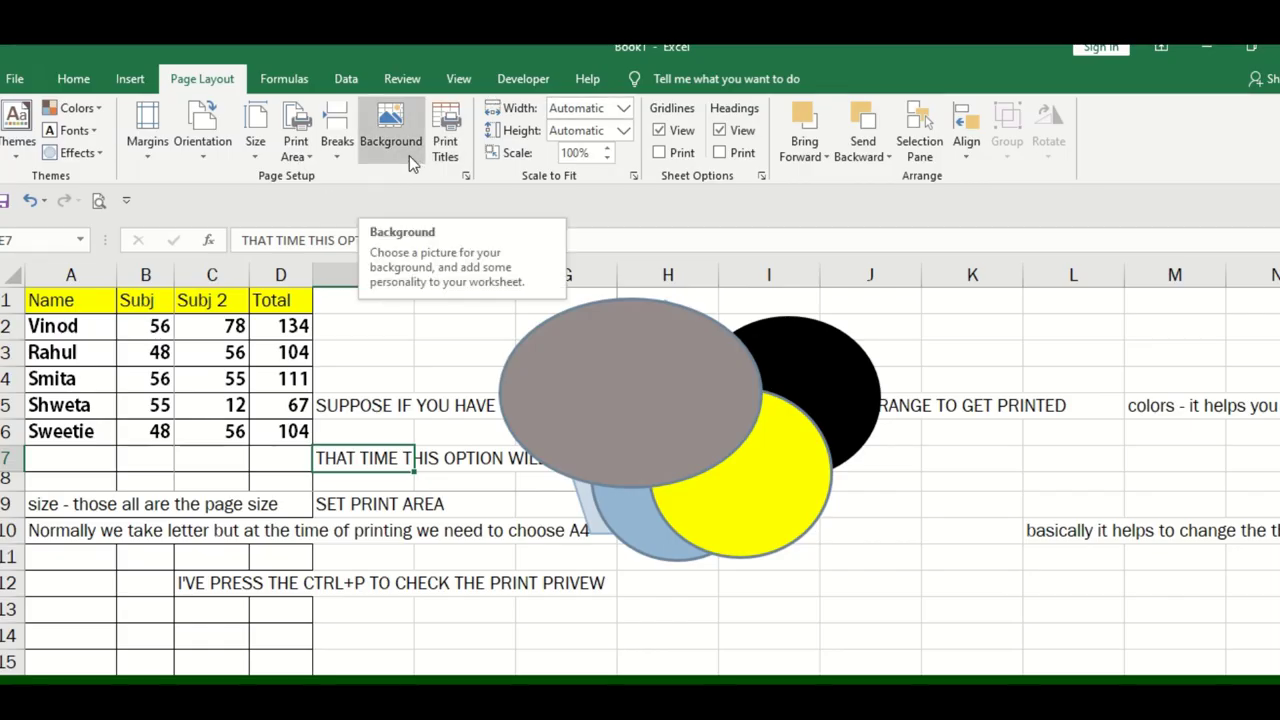
Step: Type 'BACKGROUND IMAGE HELP YOU TO PUT IMAGES ON BACKGROUND OF WORKSHEET' into E3
left_click(398, 303)
left_click(361, 343)
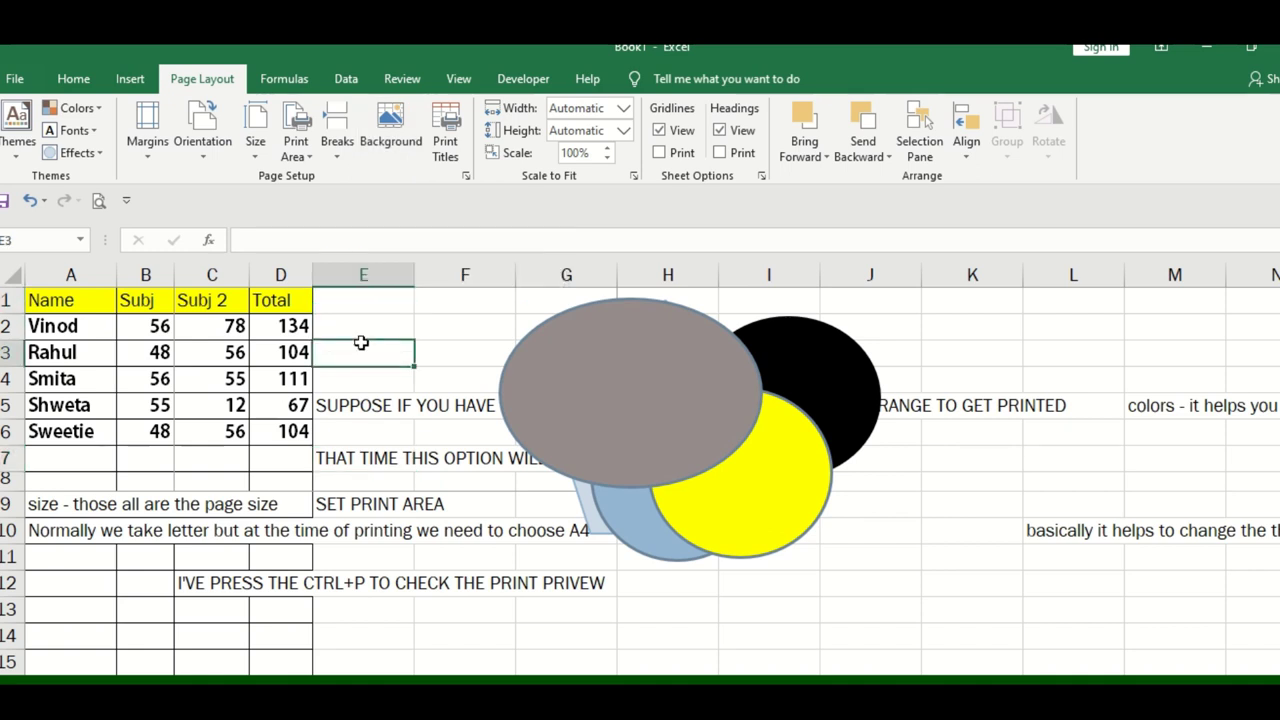
type("BA")
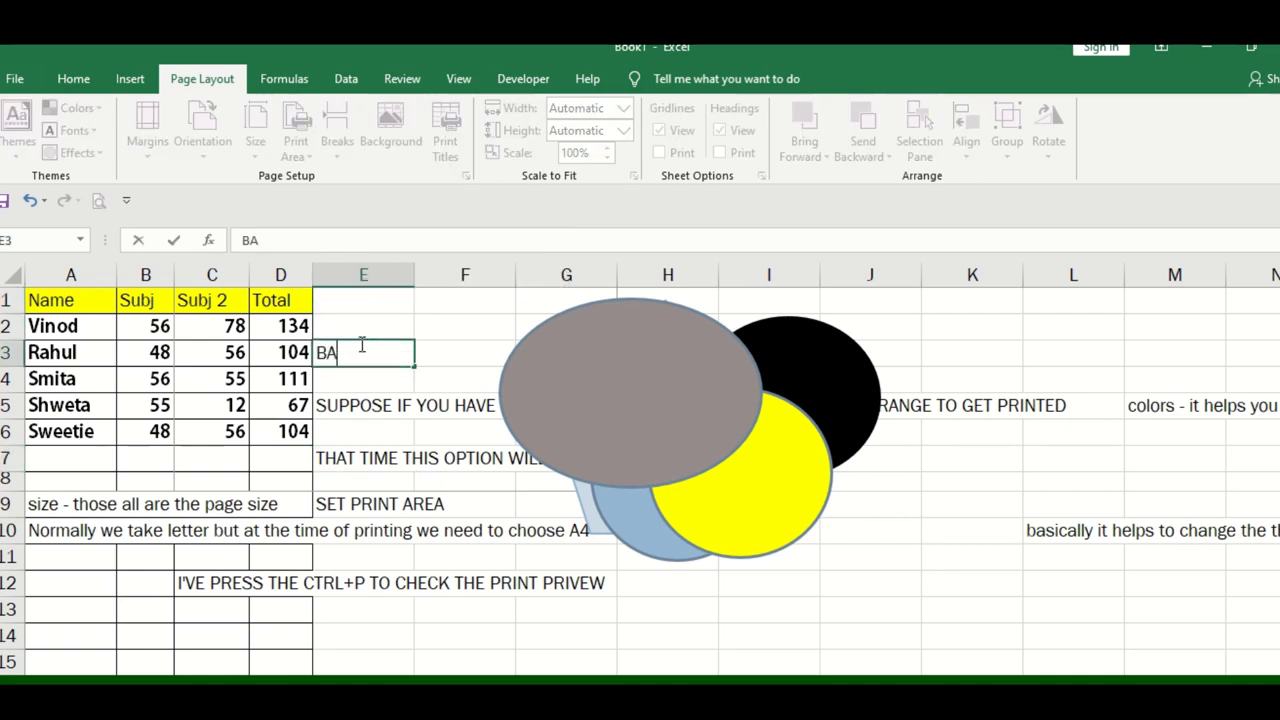
type("CKGROUND INA")
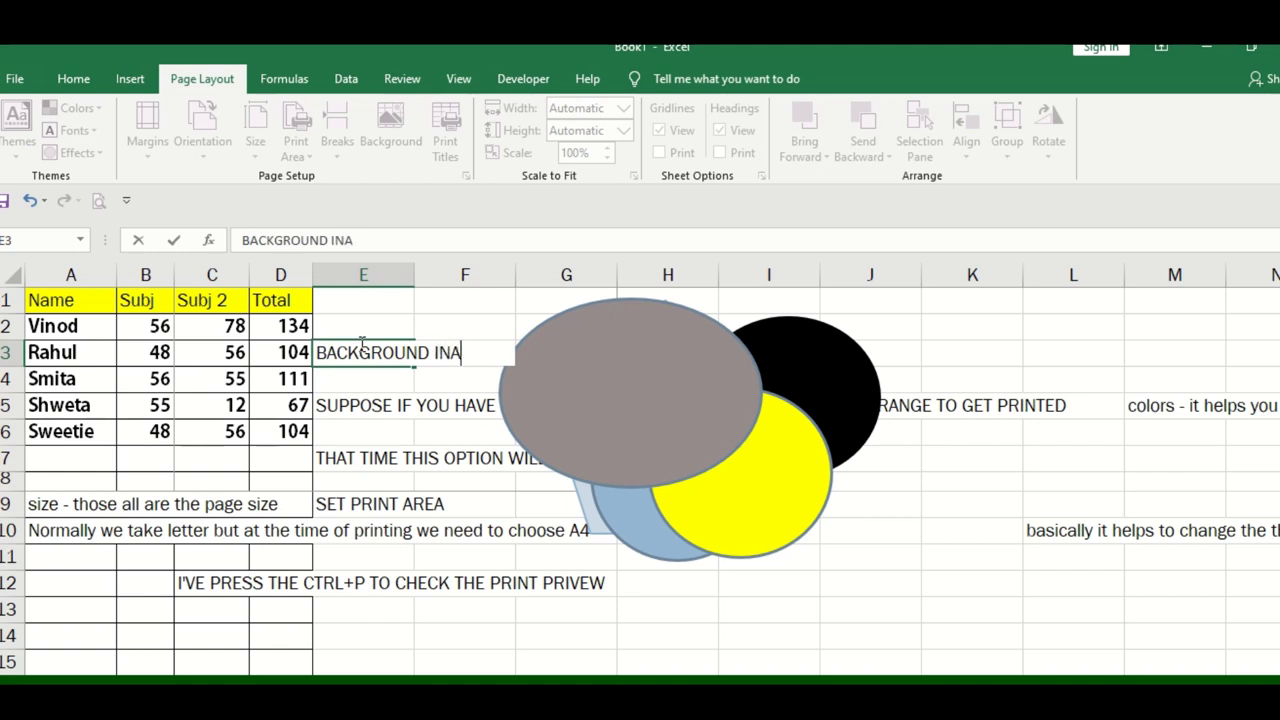
key("BackSpace")
key("BackSpace")
type("MAGE H")
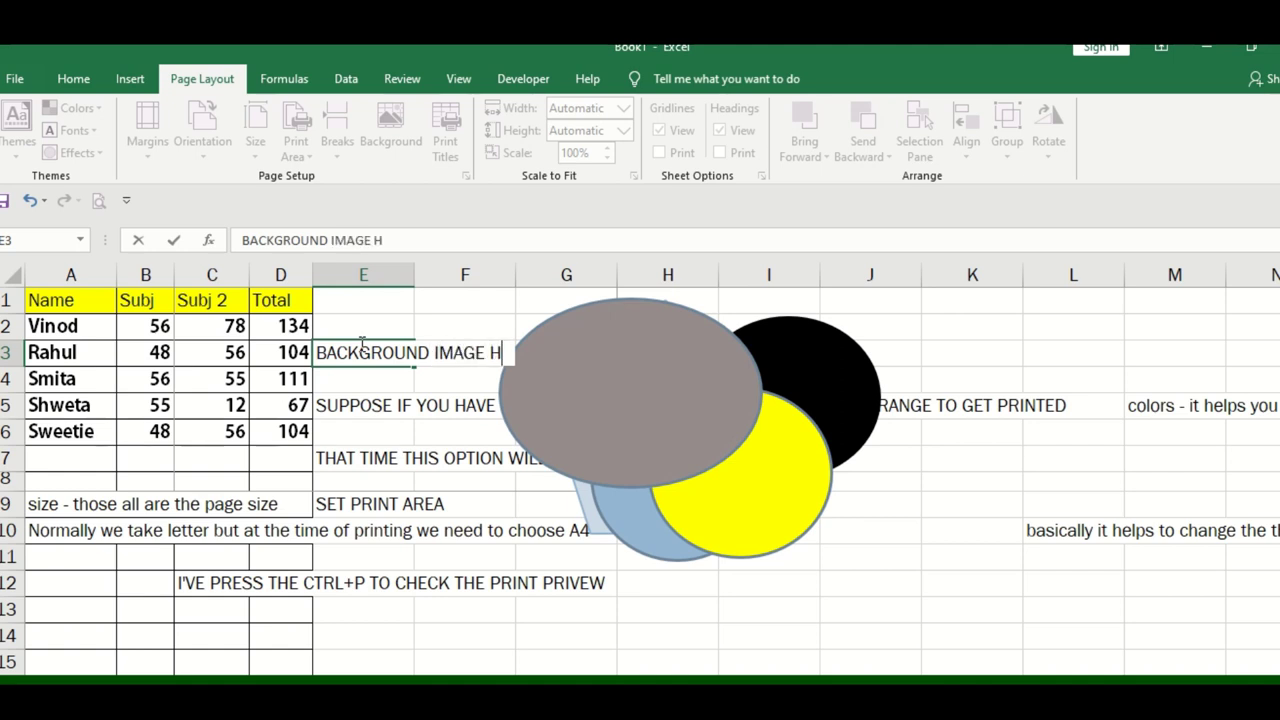
type("ELP YOU TO PUT I")
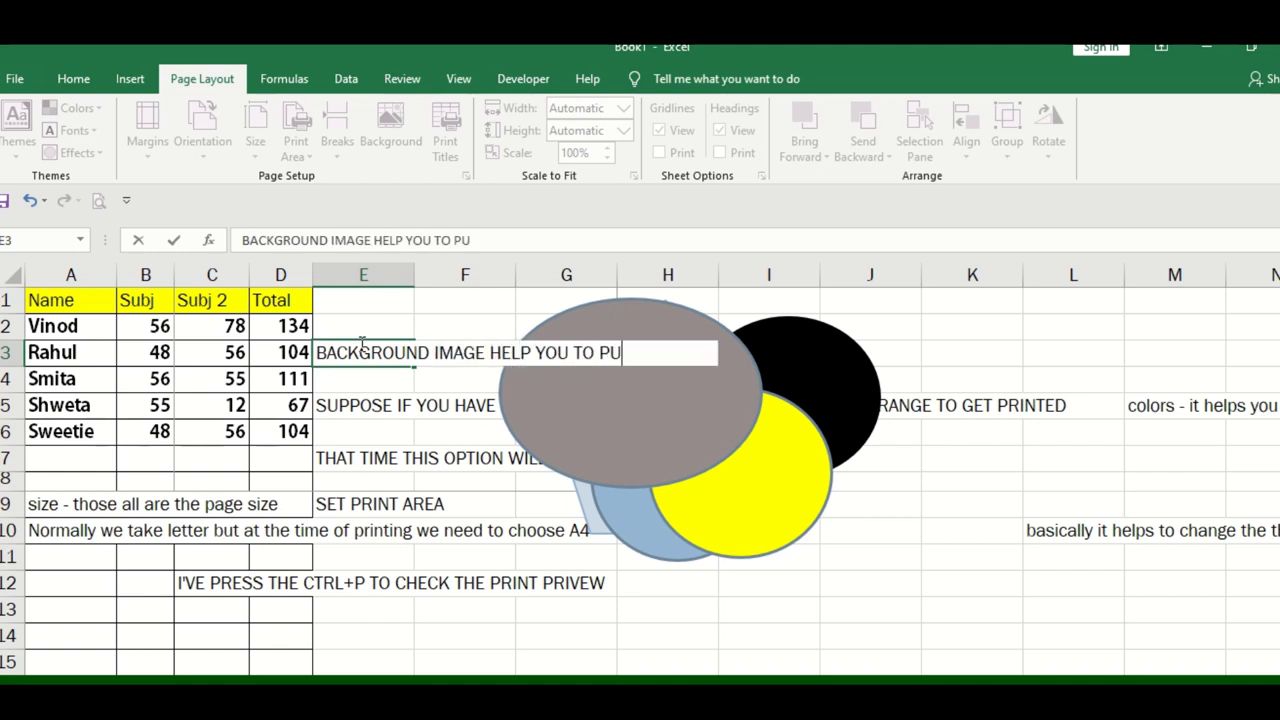
type("MAGES ON ")
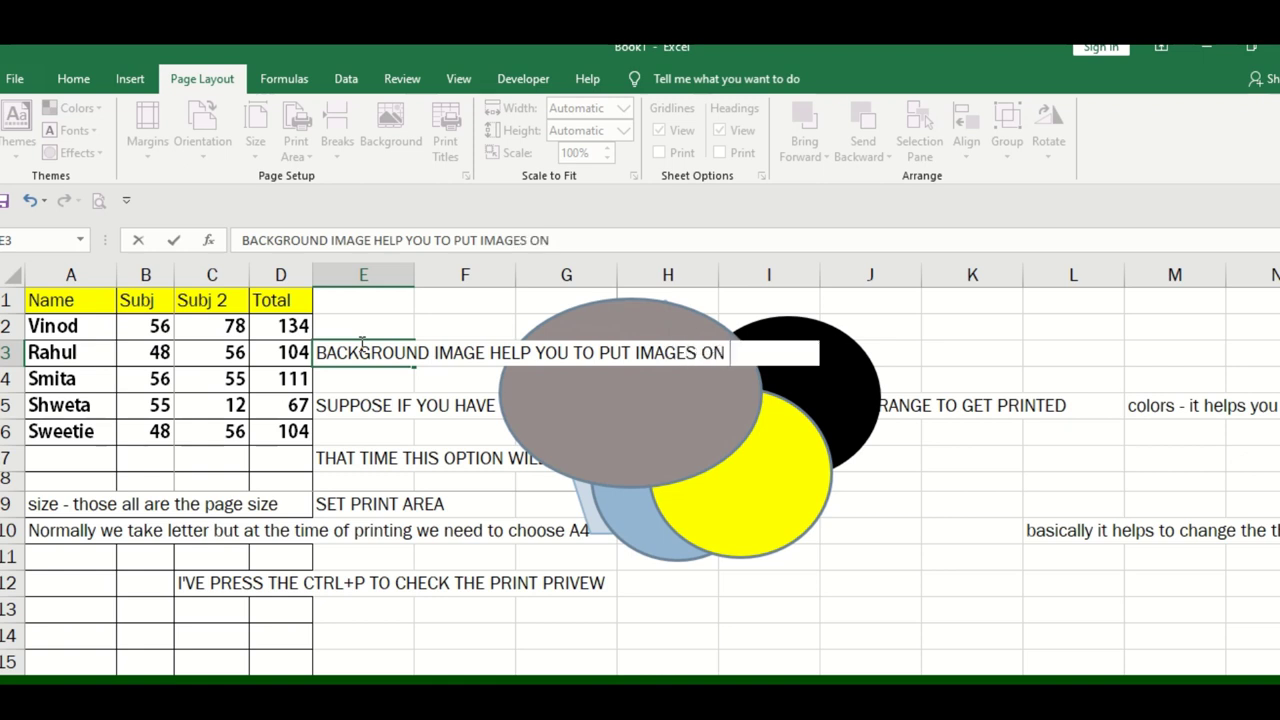
type("BACKGROUND O")
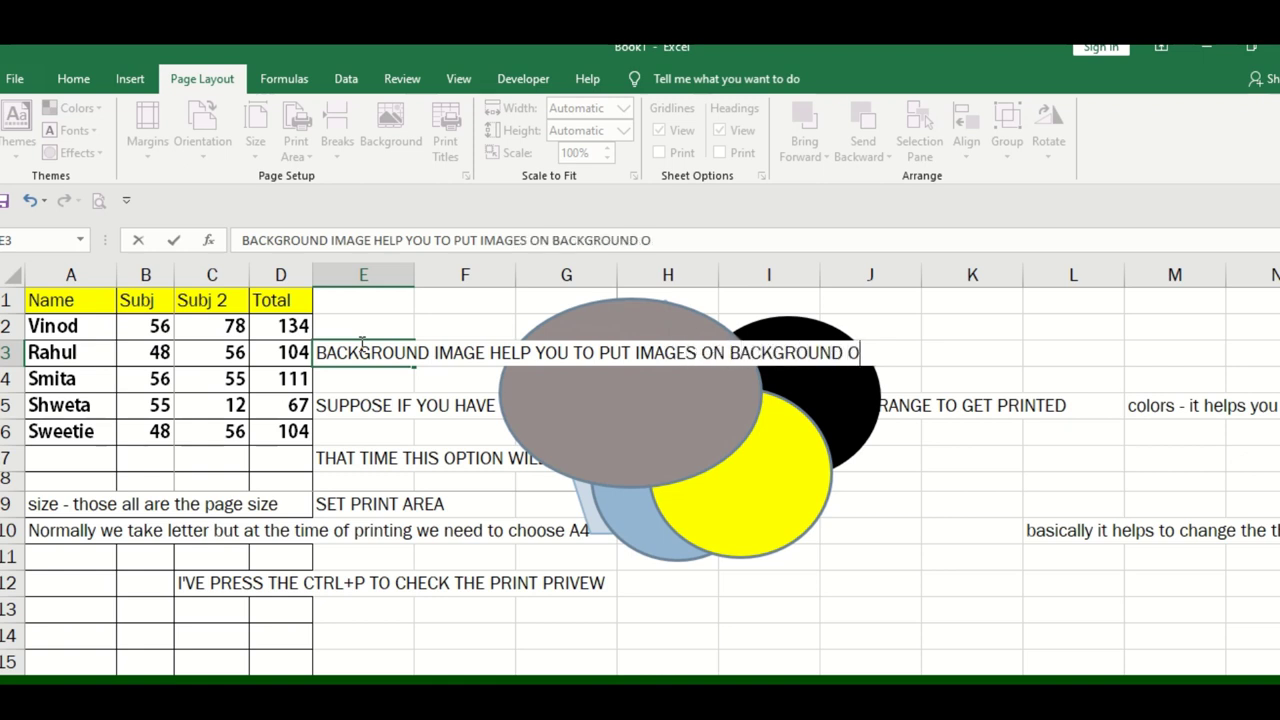
type("F WROKSH")
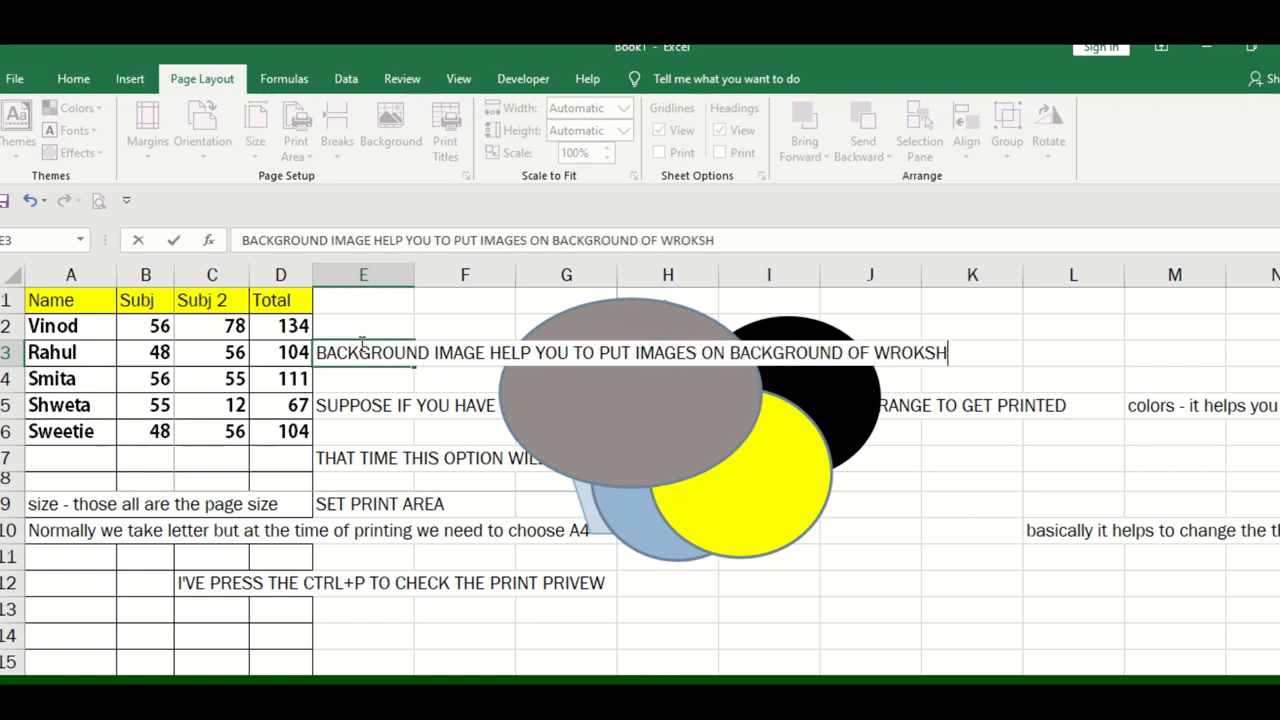
key("BackSpace")
key("BackSpace")
key("BackSpace")
key("BackSpace")
key("BackSpace")
type("OR")
key("BackSpace")
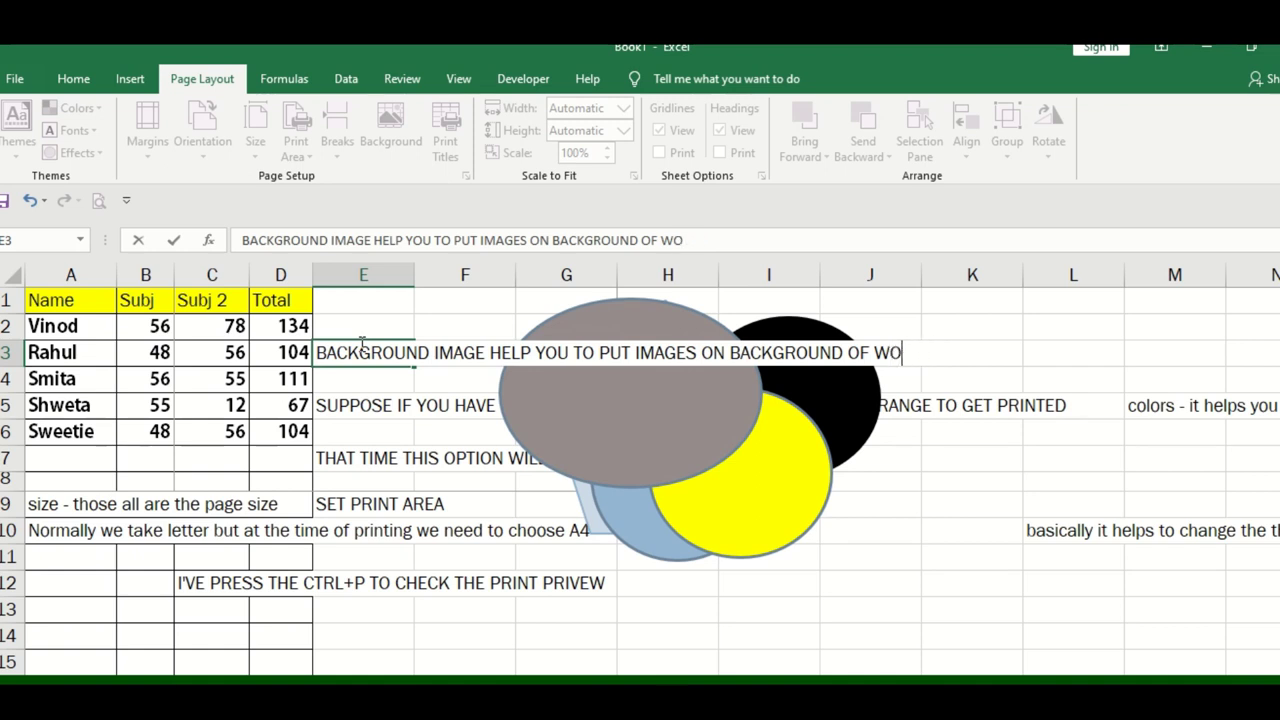
type("RKSHEET")
key("Return")
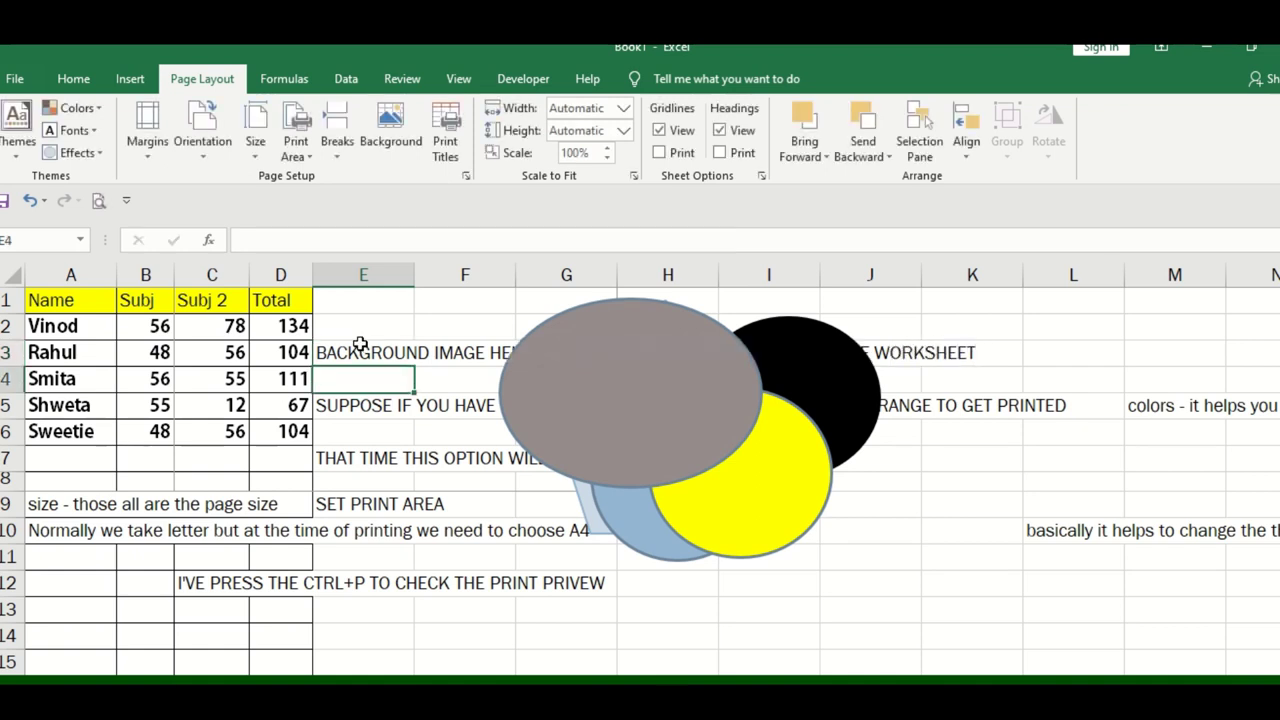
Step: Clear the notes in column E and the Sweetie row with notes in A6:E13
left_click(360, 345)
key("Delete")
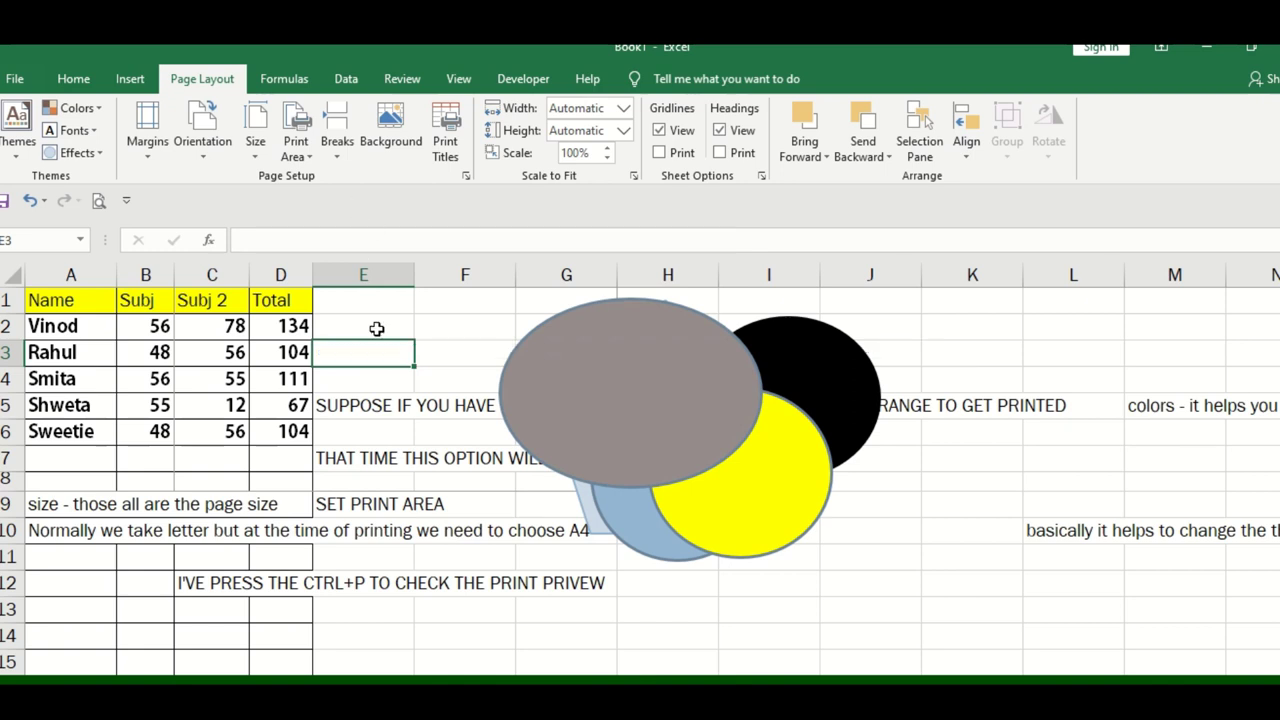
left_click(354, 404)
key("Delete")
left_click(355, 462)
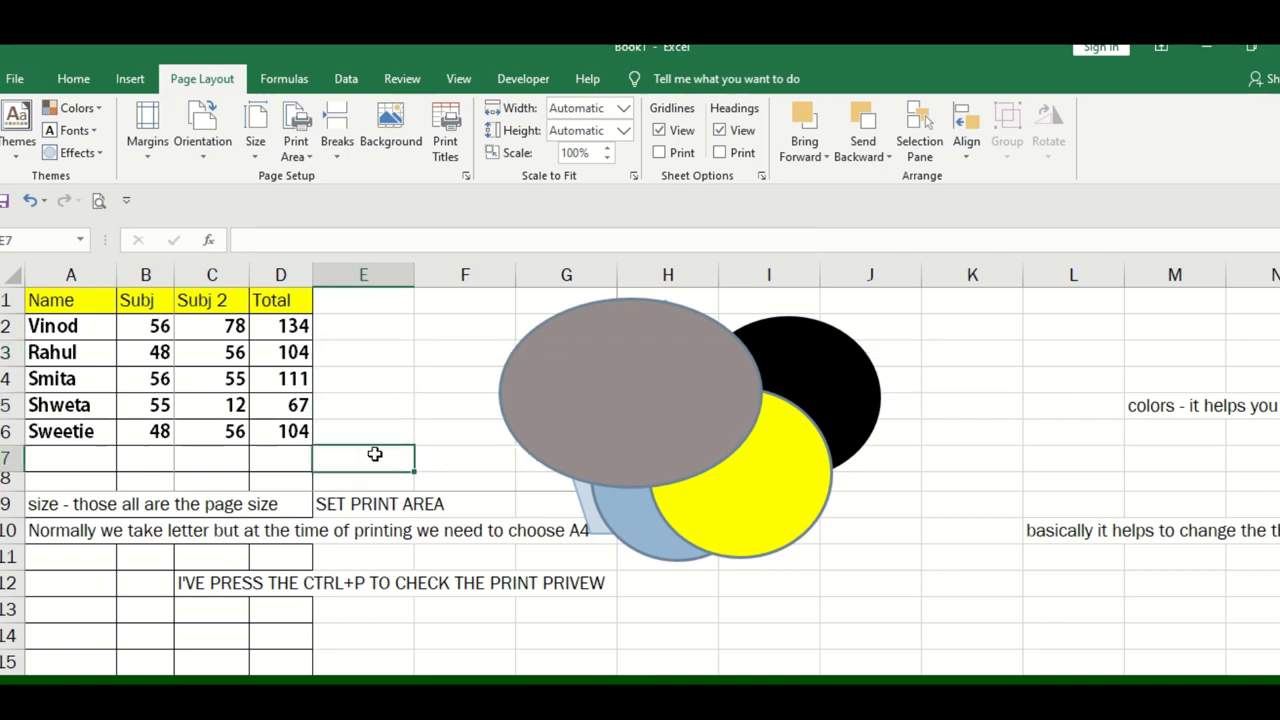
left_click_drag(363, 431, 101, 605)
key("Delete")
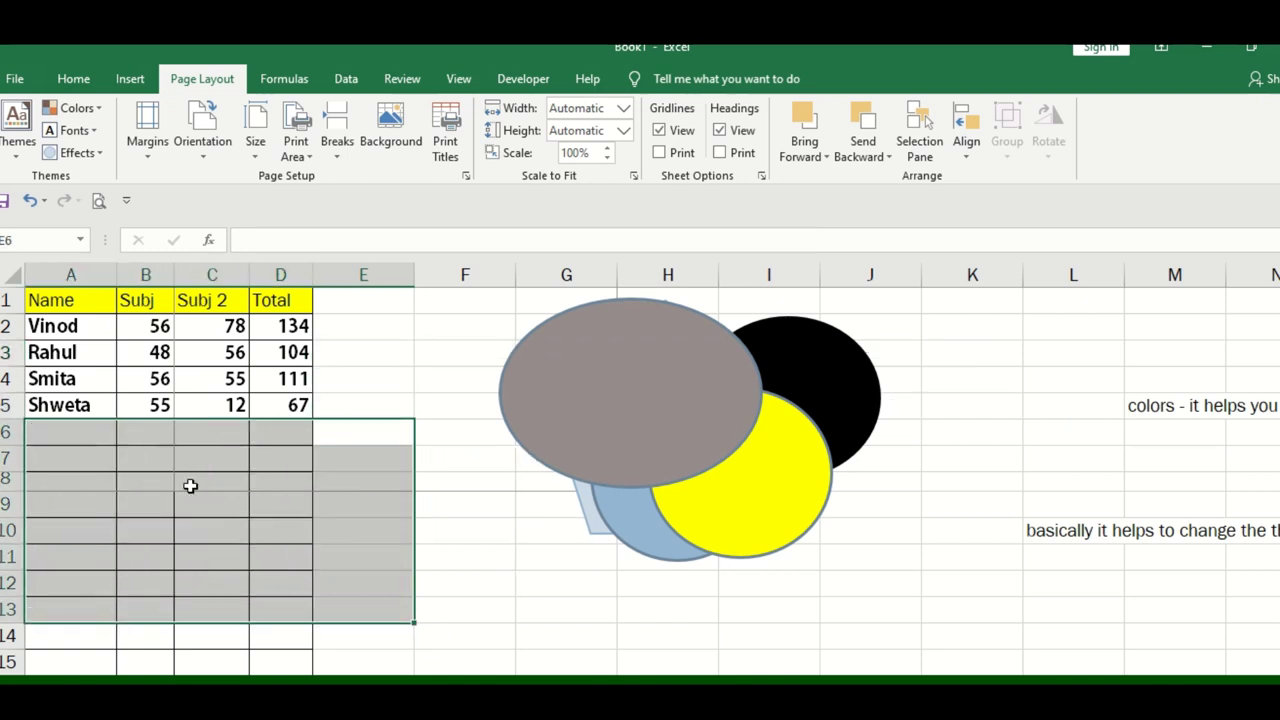
left_click(466, 298)
Step: Toggle black-and-white and gridlines in the sheet print settings, then cancel without saving
left_click(445, 160)
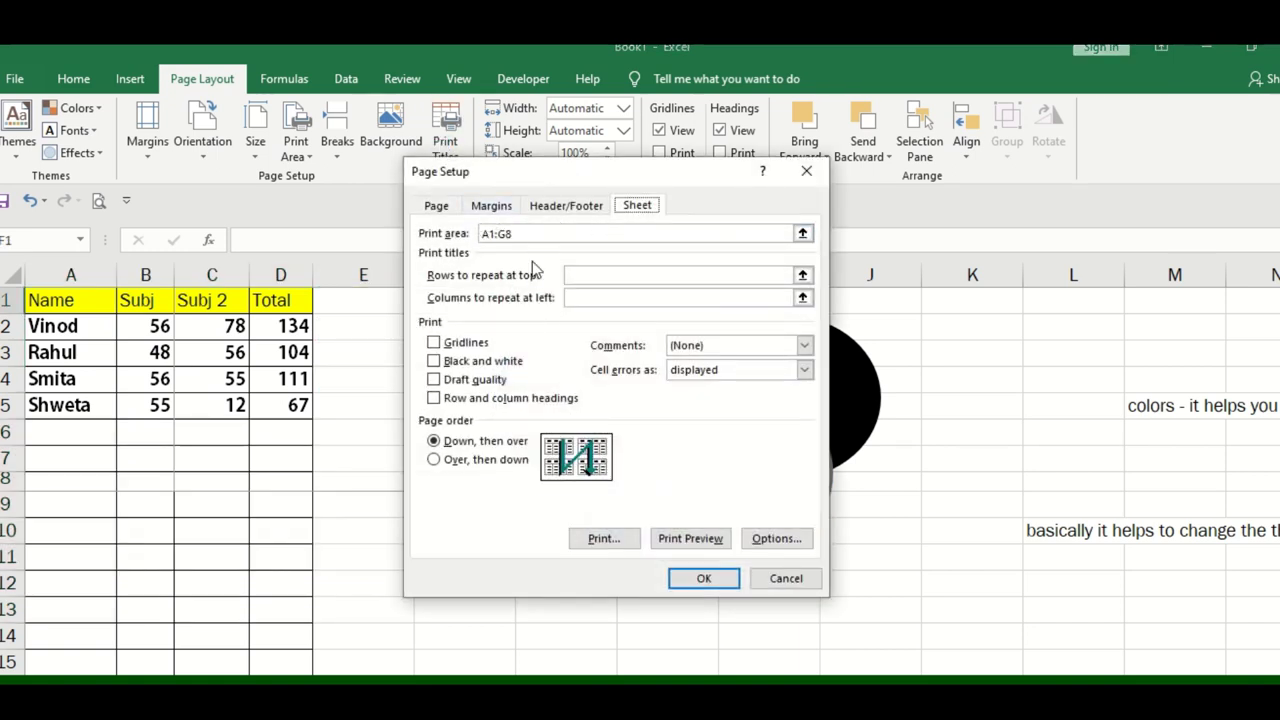
left_click(474, 364)
left_click(435, 343)
left_click(434, 361)
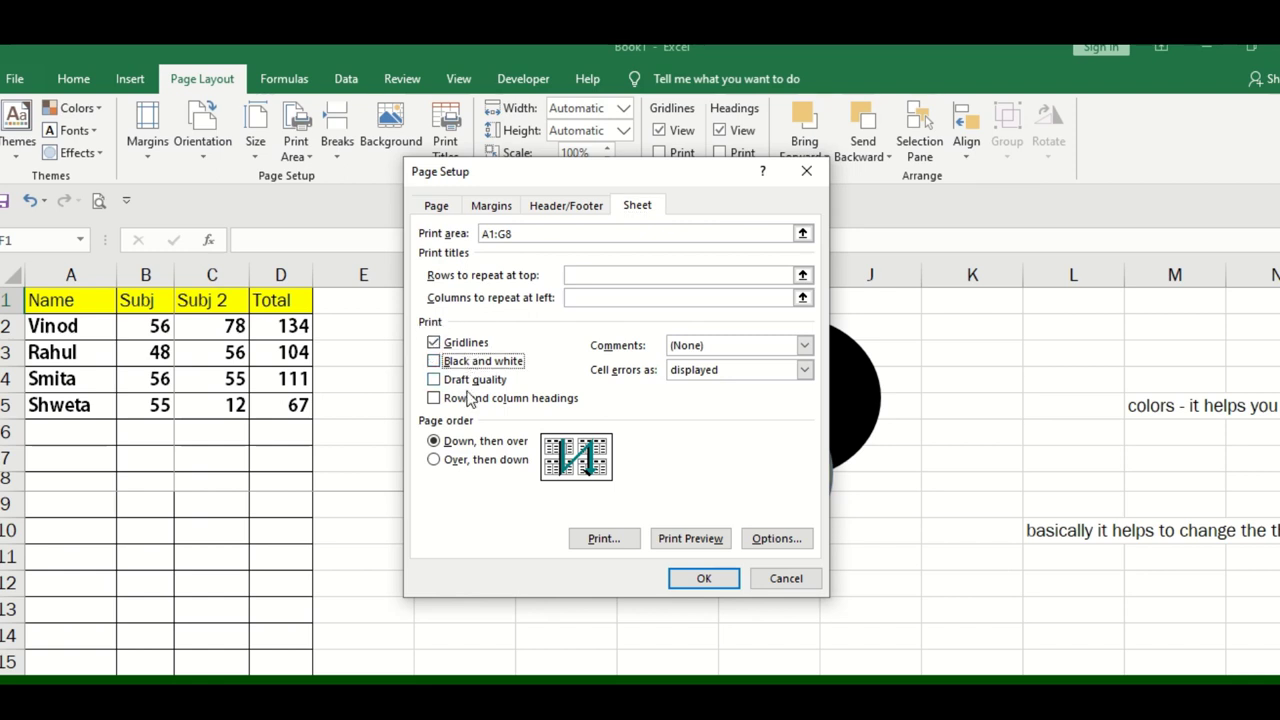
left_click(786, 578)
Step: Enter the note 'OVER ALL PRINT SETTING' in cell E9
left_click(332, 513)
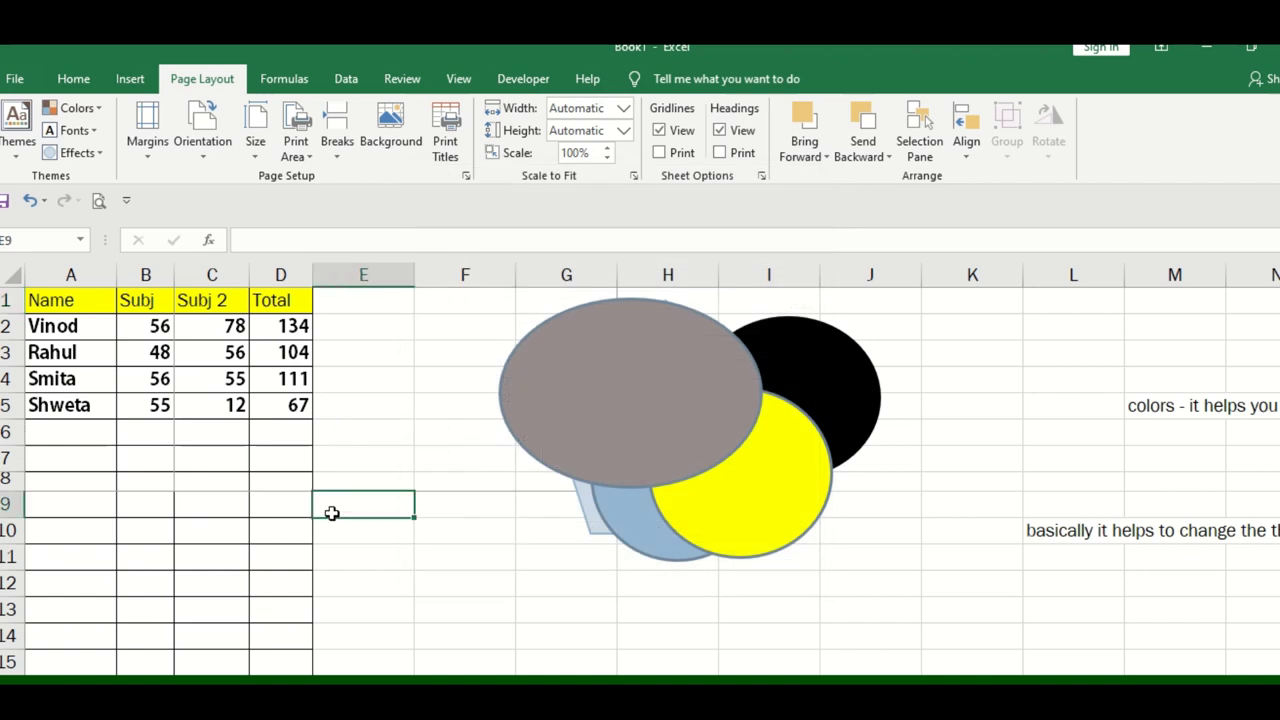
type("OVE")
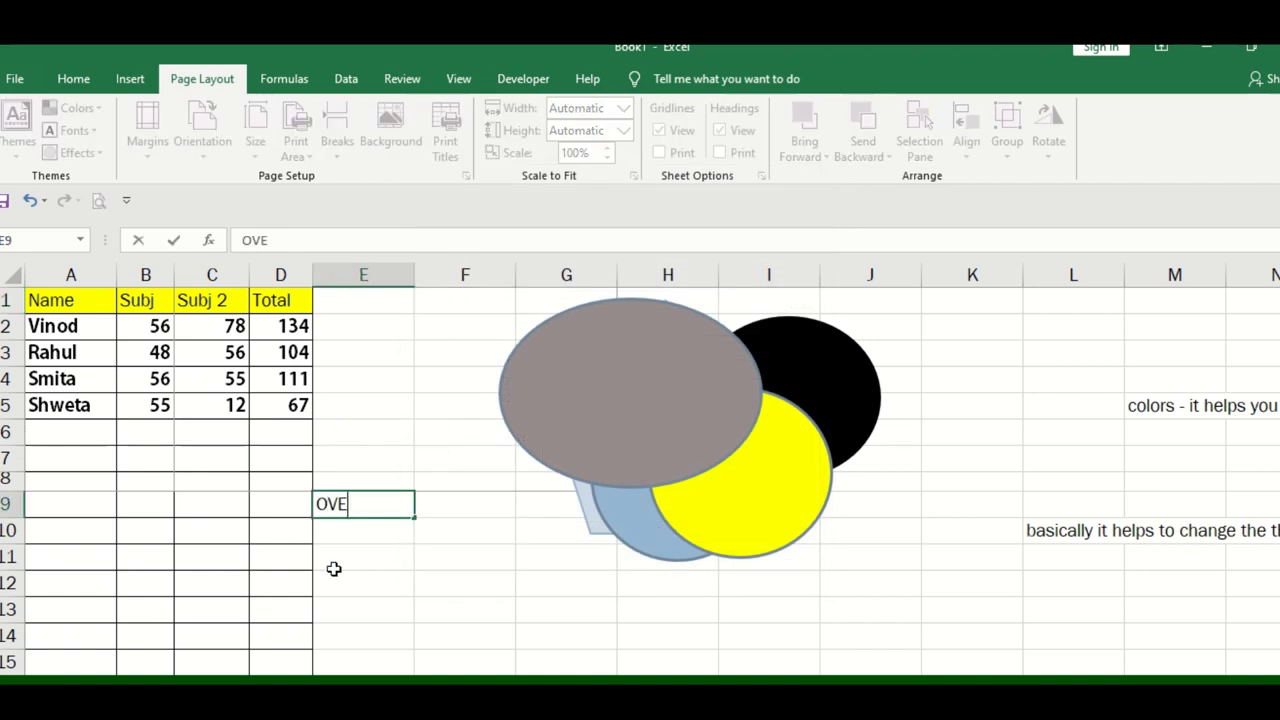
type("R ALL PRINT S")
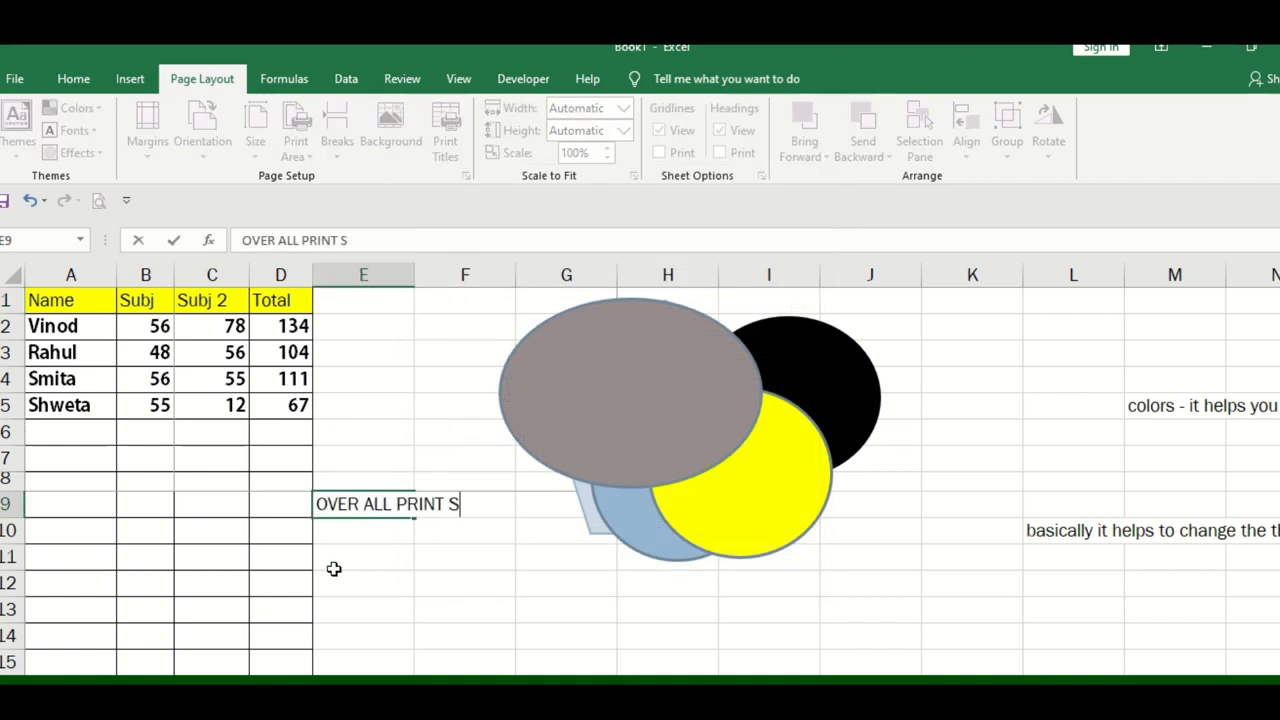
type("ETTING")
key("Return")
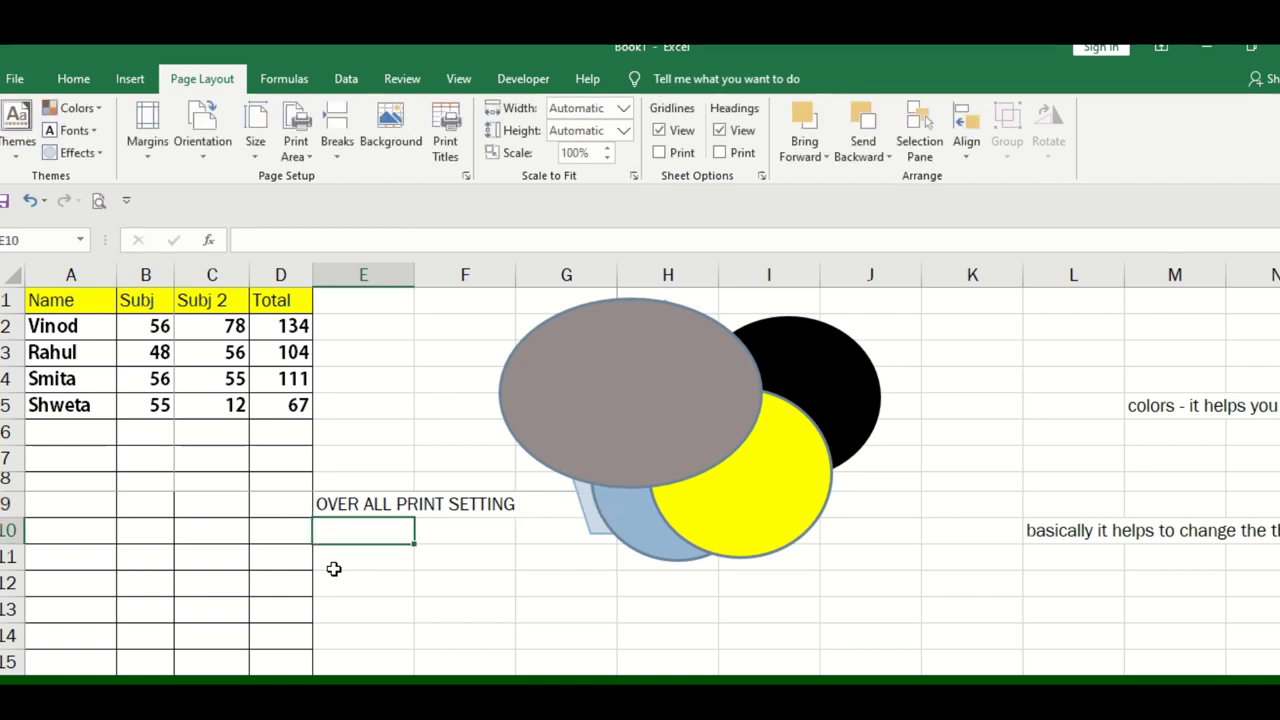
Step: Check the Scale to Fit width and height choices, leaving both Automatic
left_click(623, 108)
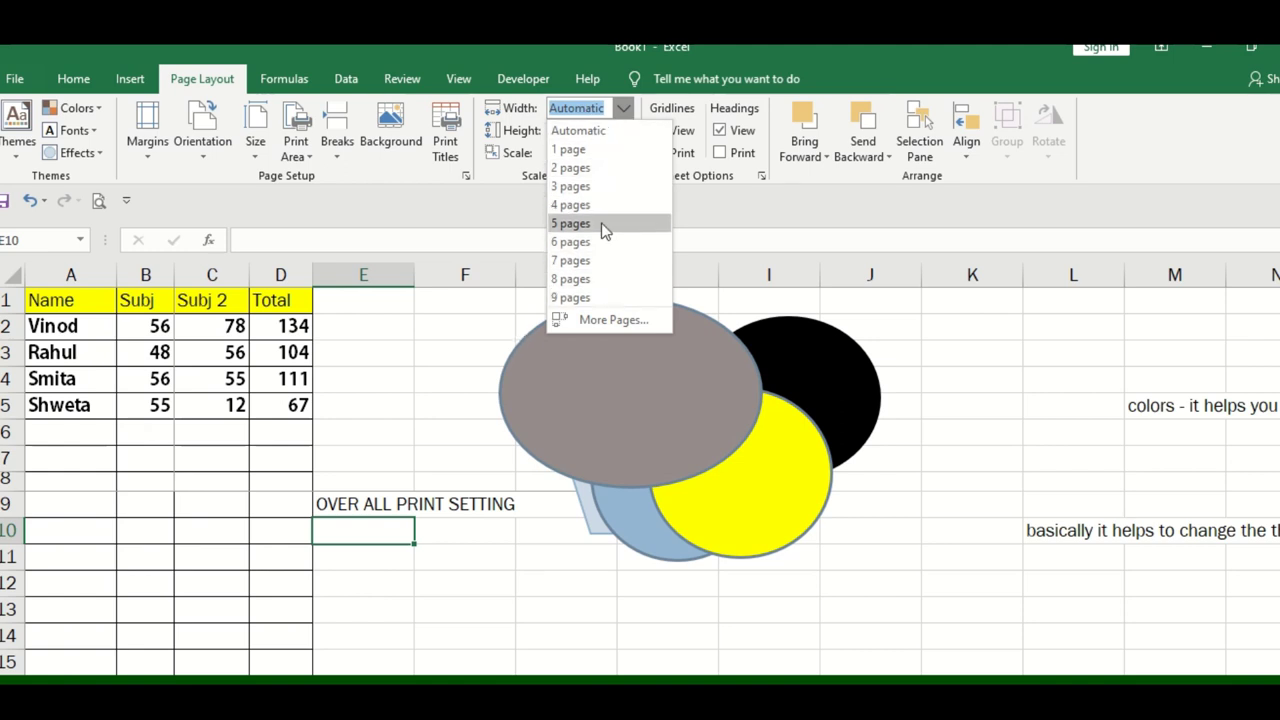
left_click(452, 362)
left_click(622, 137)
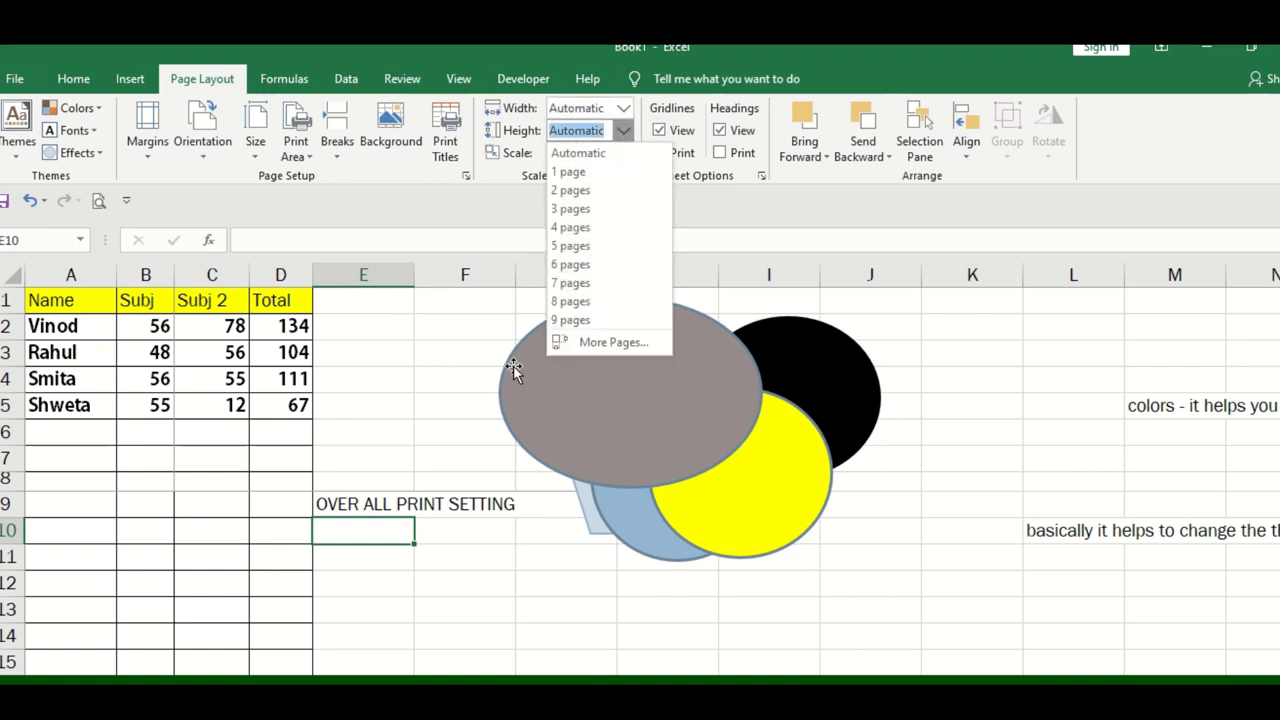
left_click(487, 271)
left_click(296, 452)
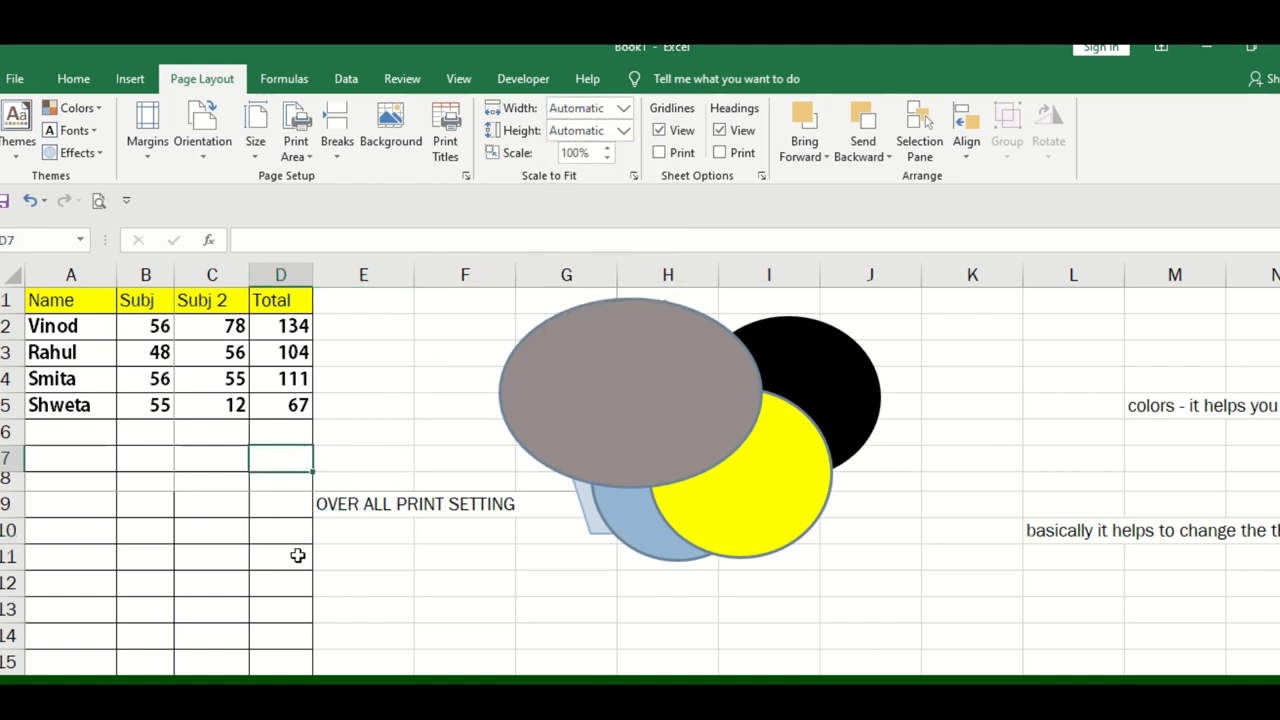
Step: In D7, note that with maximum cells and columns we don't know how many pages we're working on
type("IN EXC")
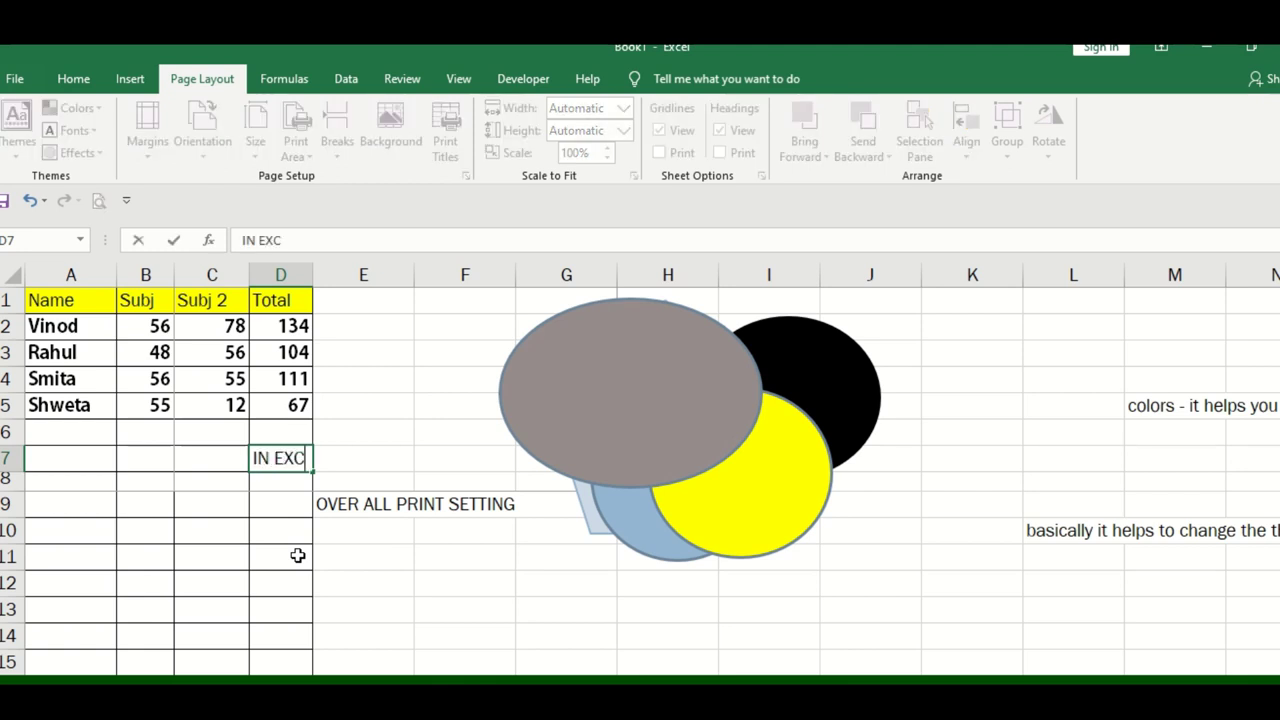
type("EL AS YOU CAN")
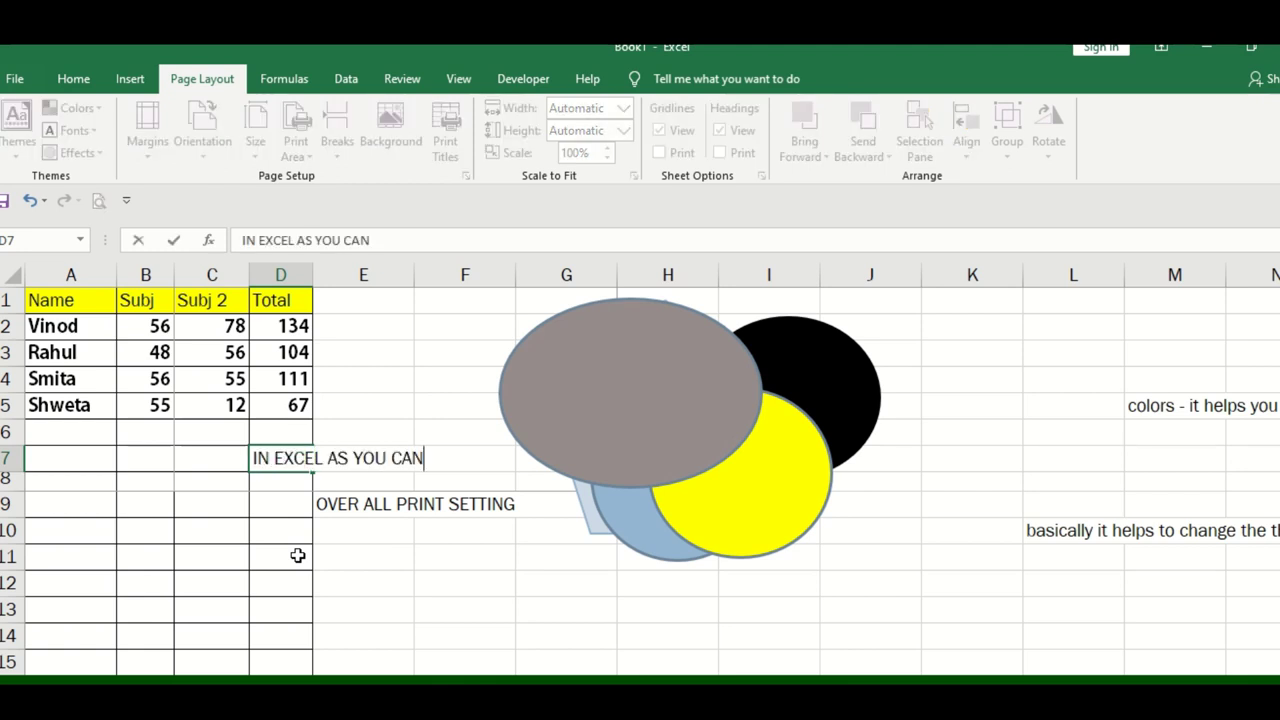
type(" SEE MAXIM")
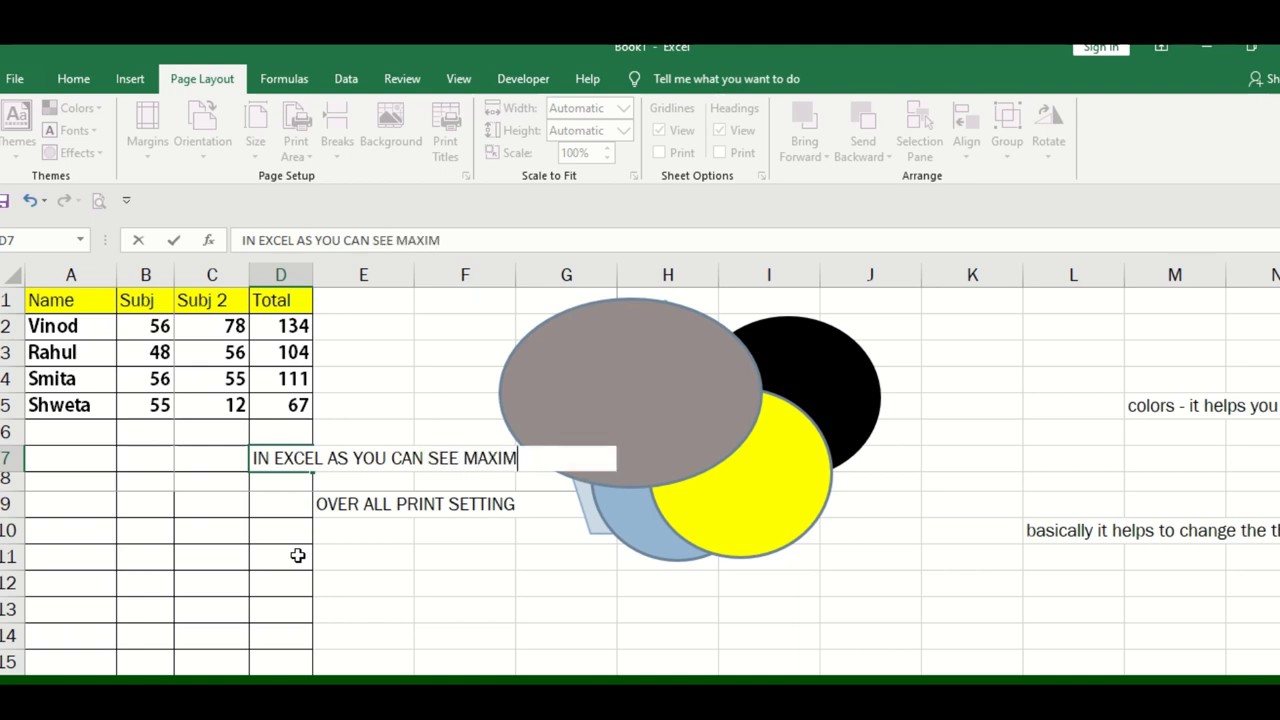
type("UM ")
type("CELLS AND")
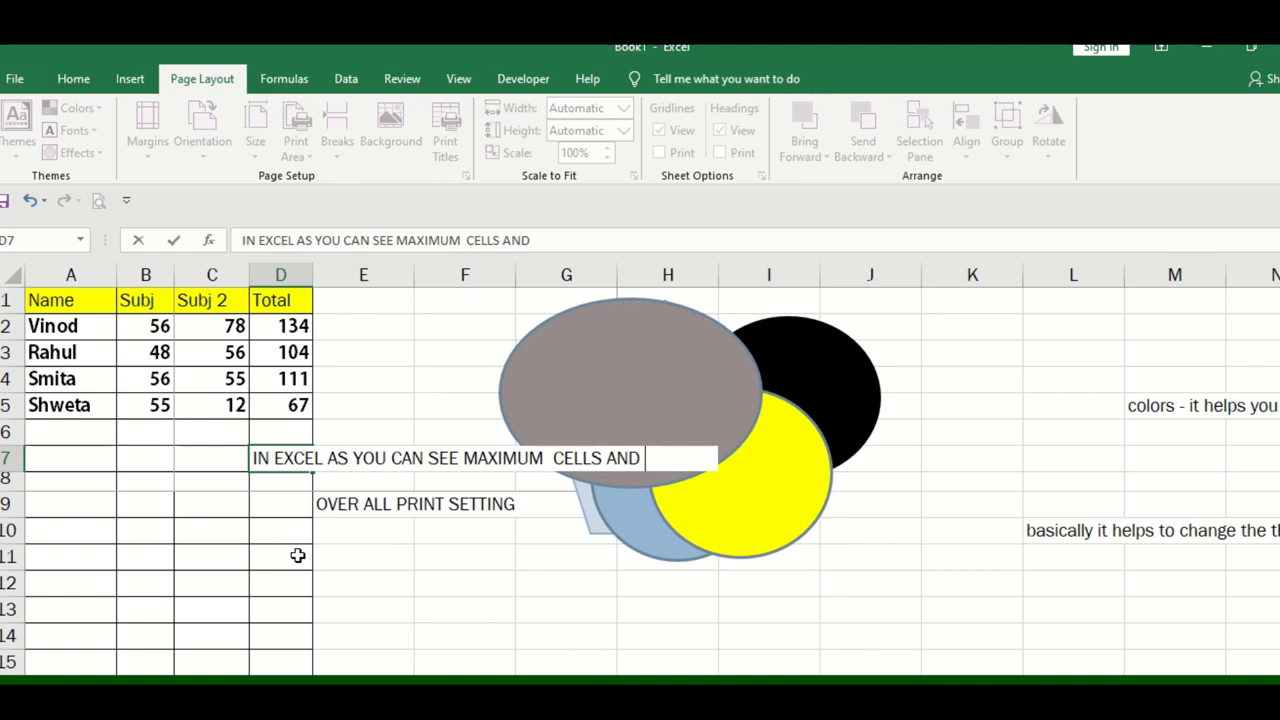
type(" COLUMN W")
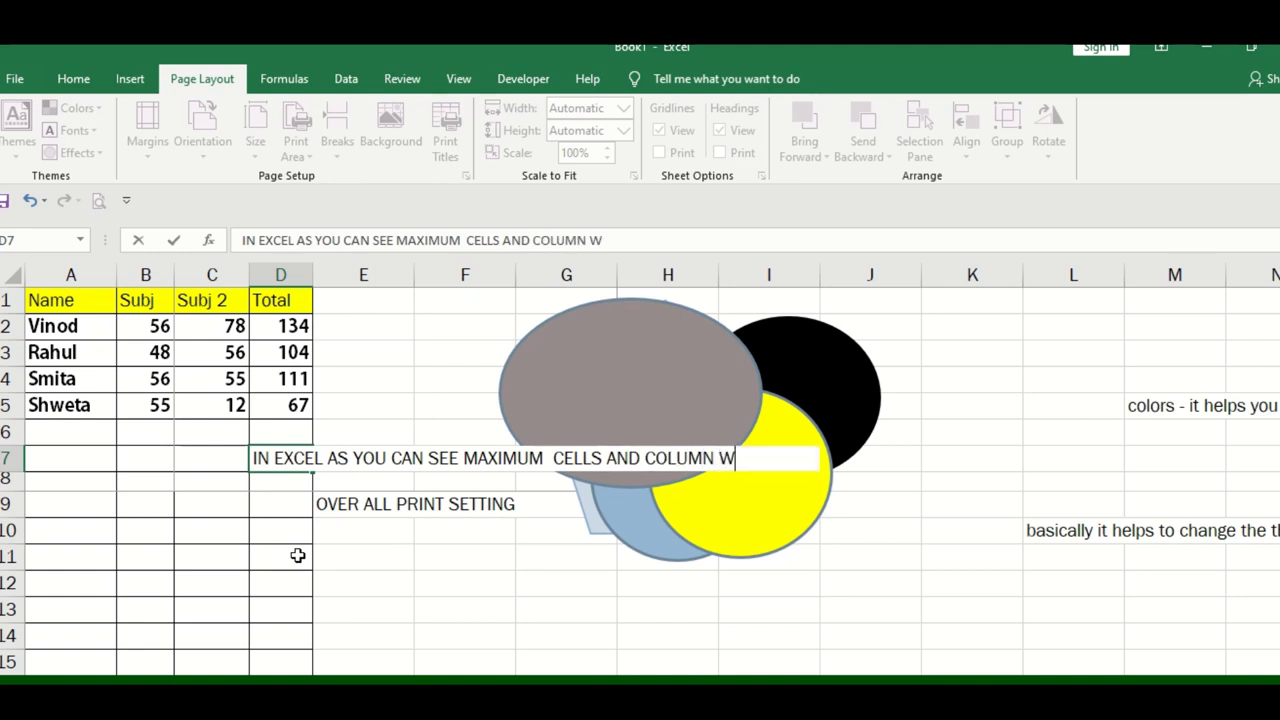
type("E DON'T ")
type("O")
key("BackSpace")
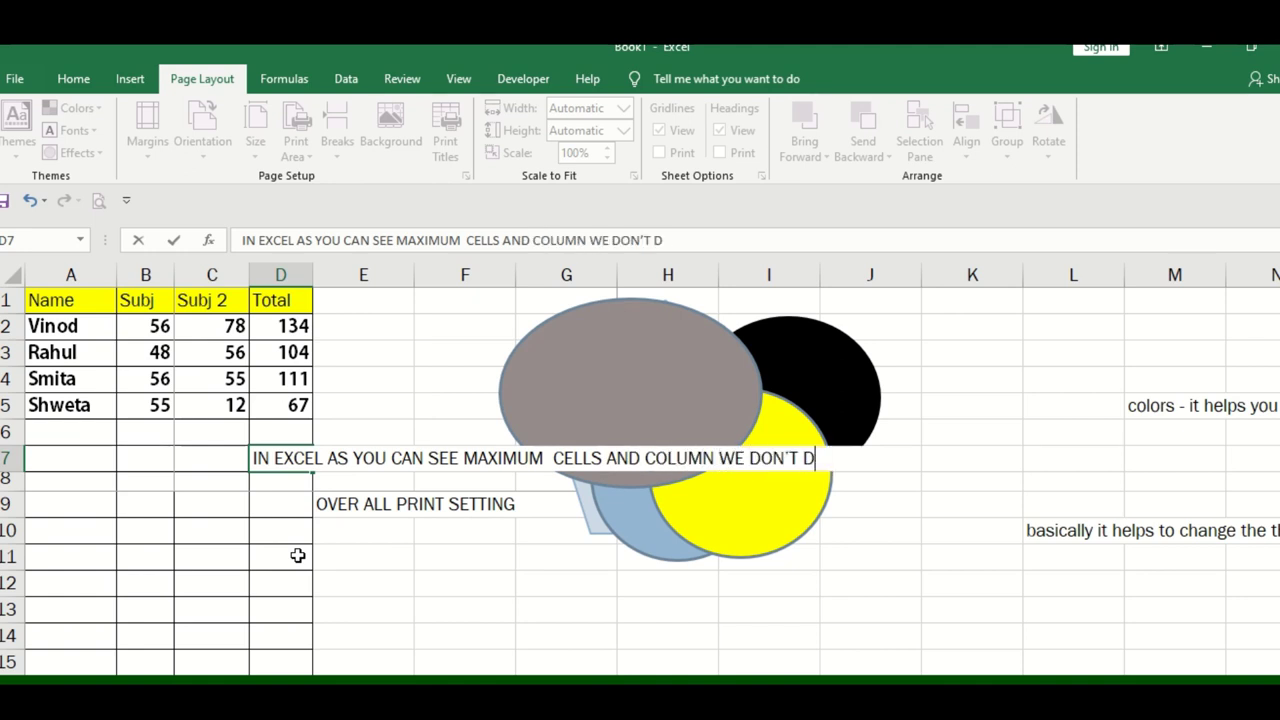
type("NOW WHICH ")
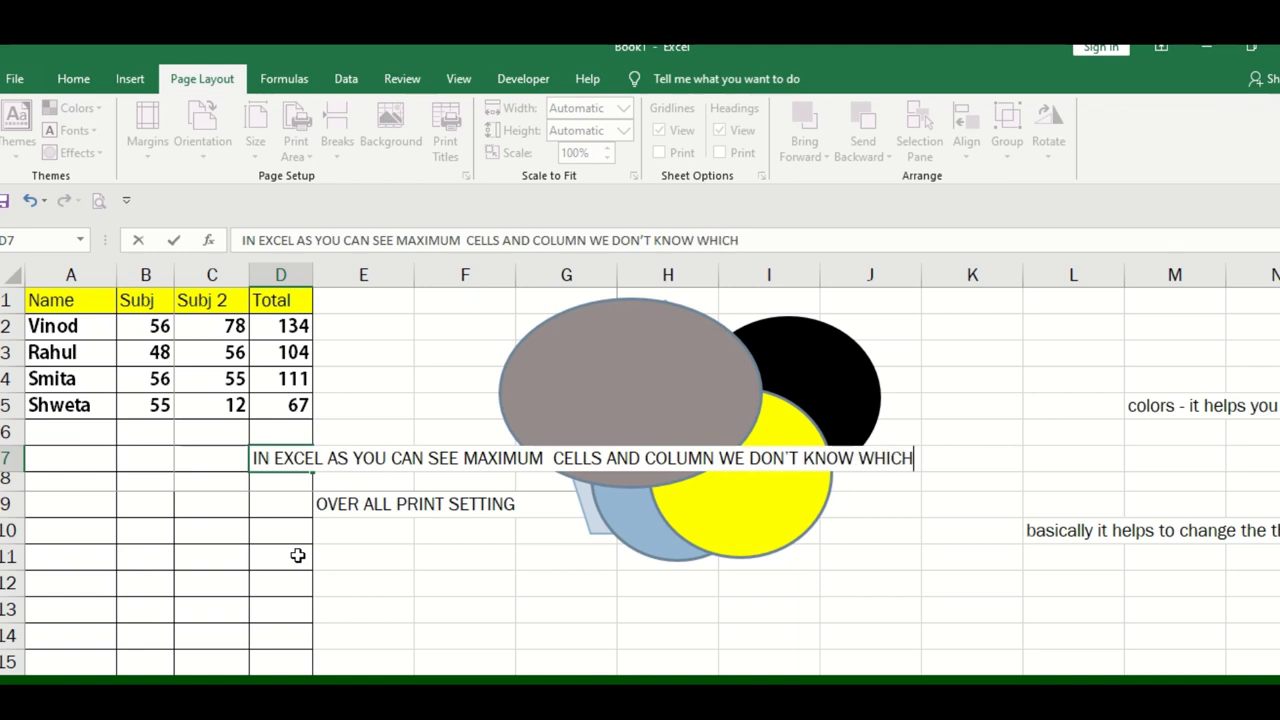
type("FA")
key("BackSpace")
key("BackSpace")
key("BackSpace")
key("BackSpace")
type("HOW MANY ")
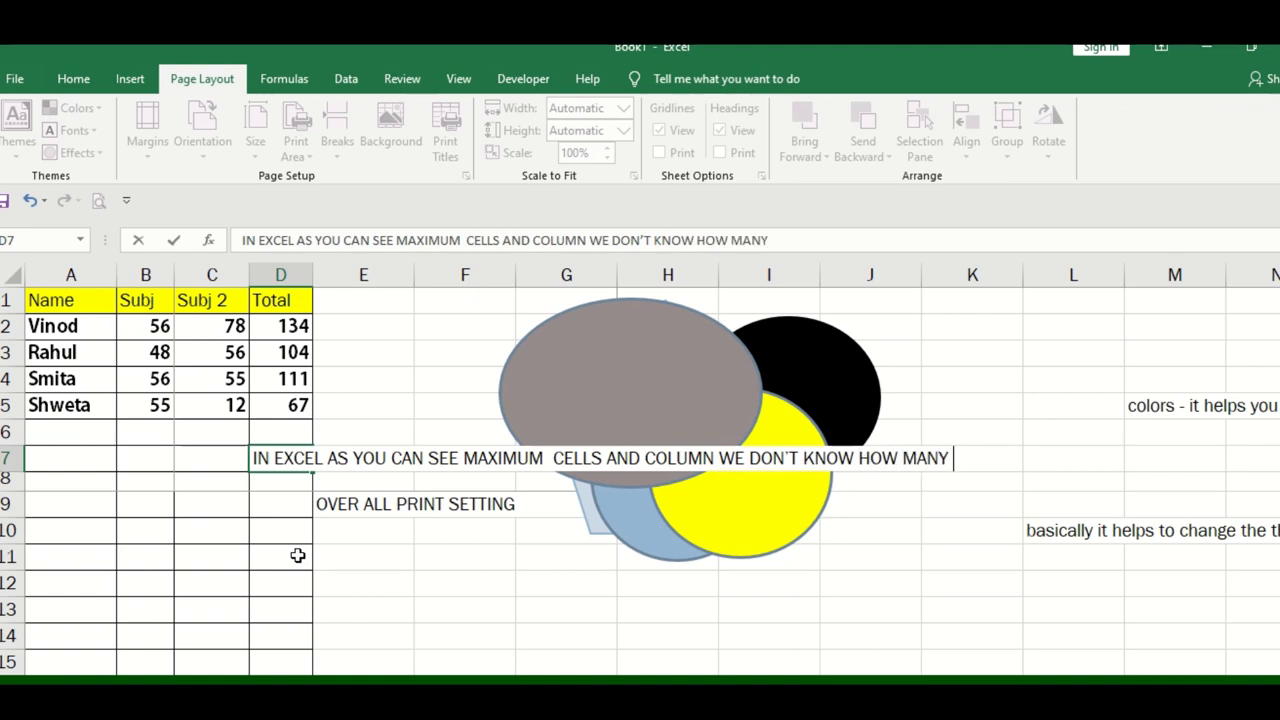
type("PAGES WE AR")
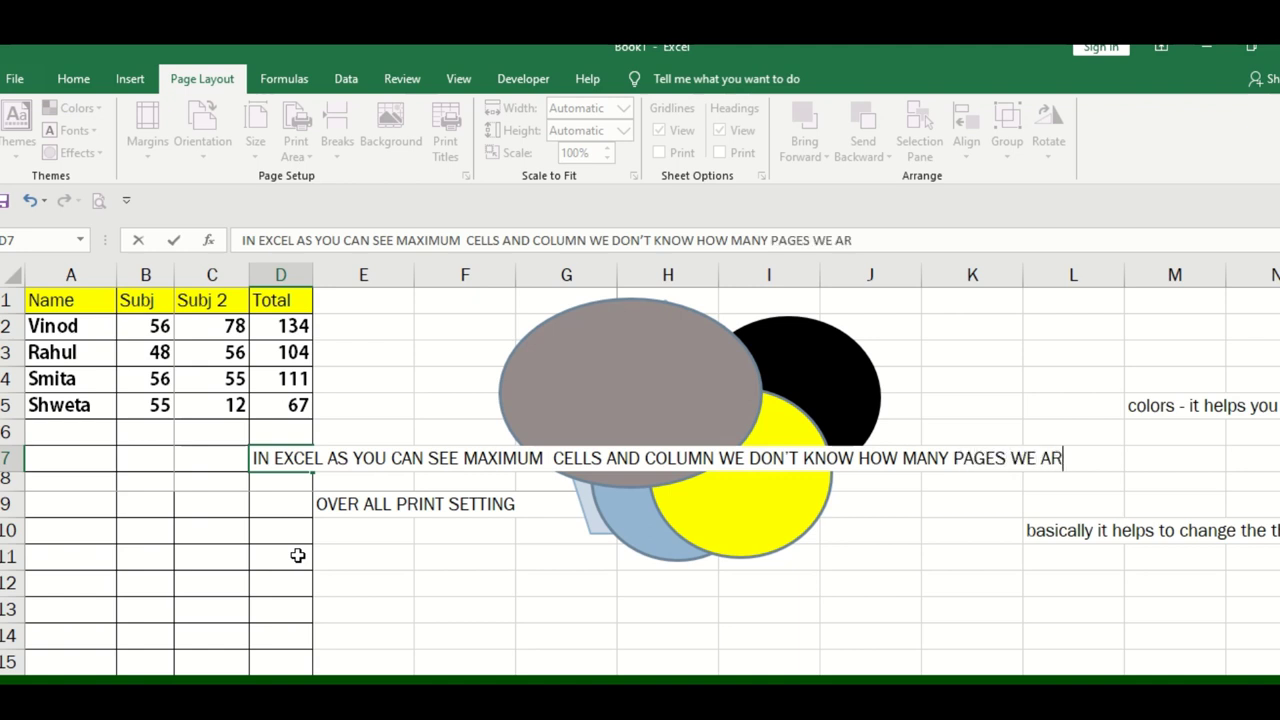
type("E CURRENTLY ")
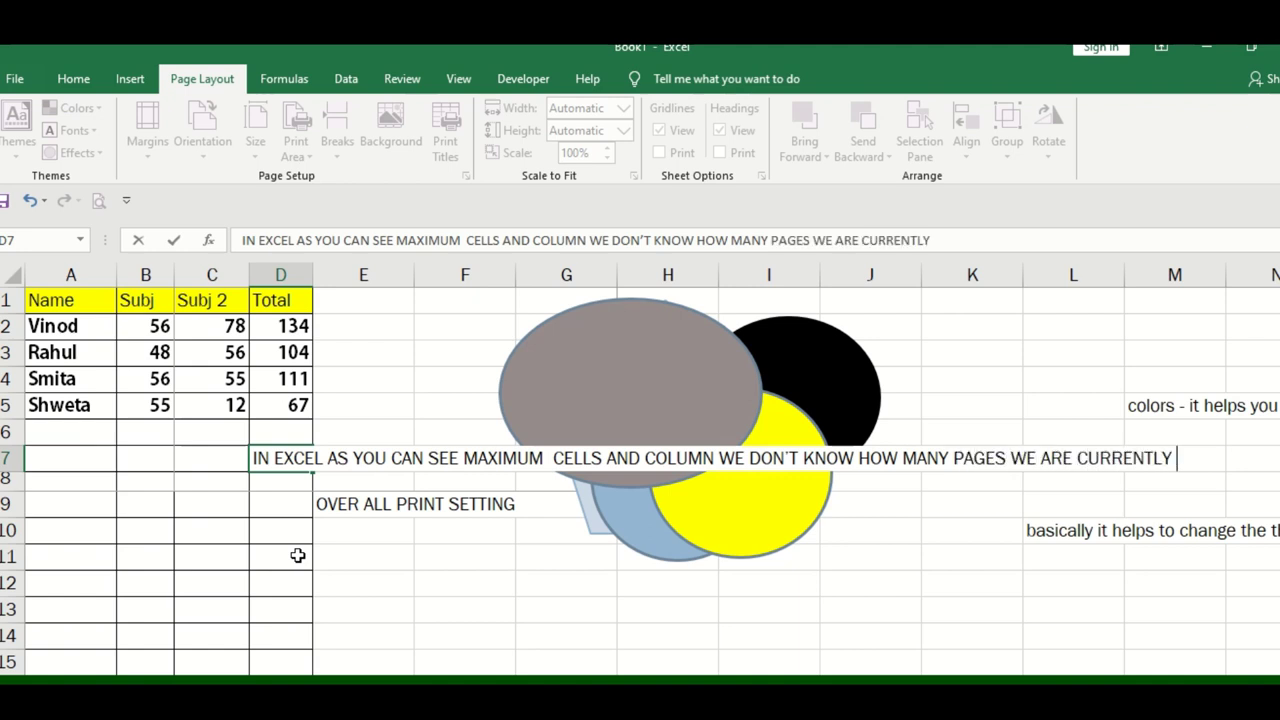
type("WORKING ON")
key("Return")
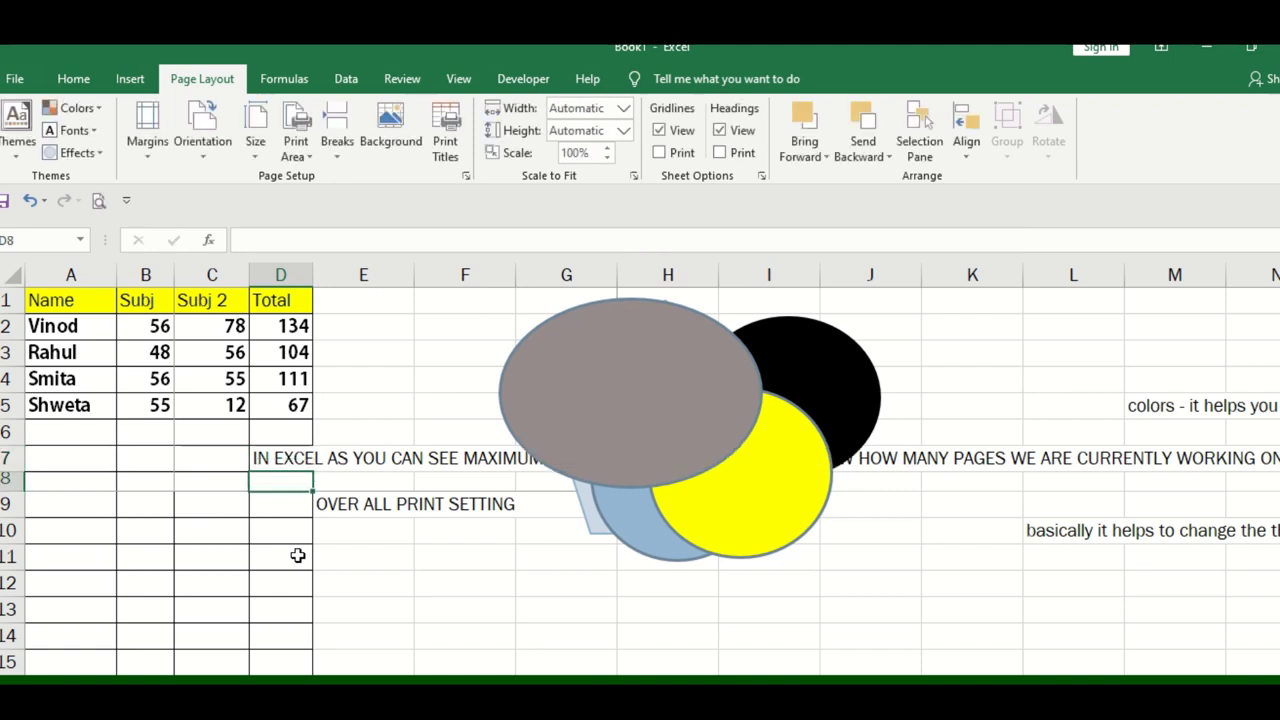
Step: Jump to the sheet's last row 1048576 and back up to the data
left_click(154, 508)
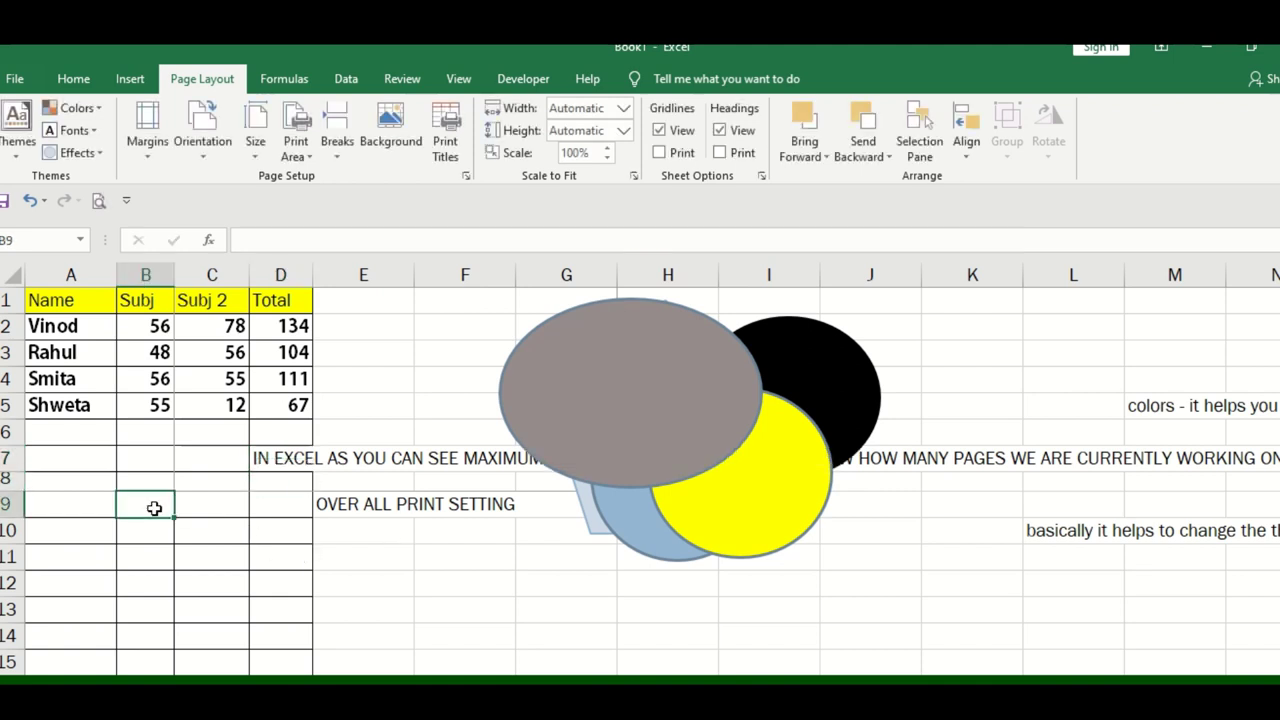
key("ctrl+Down")
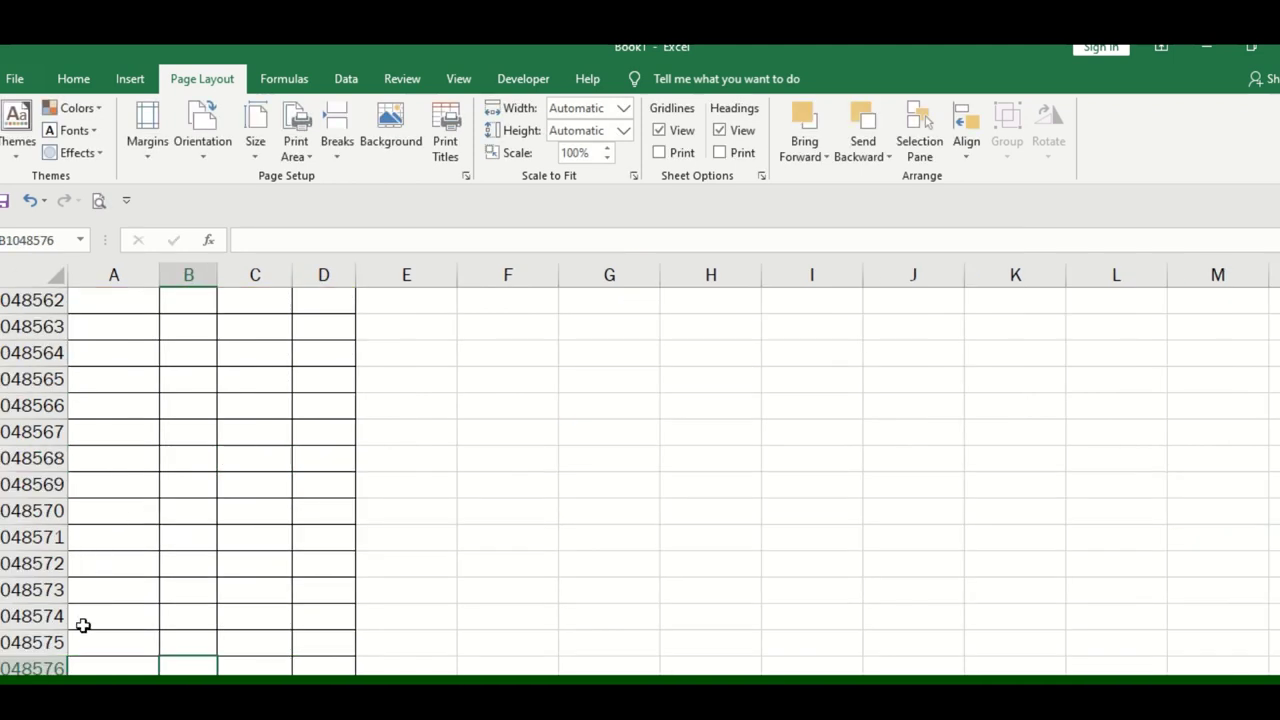
left_click(86, 640)
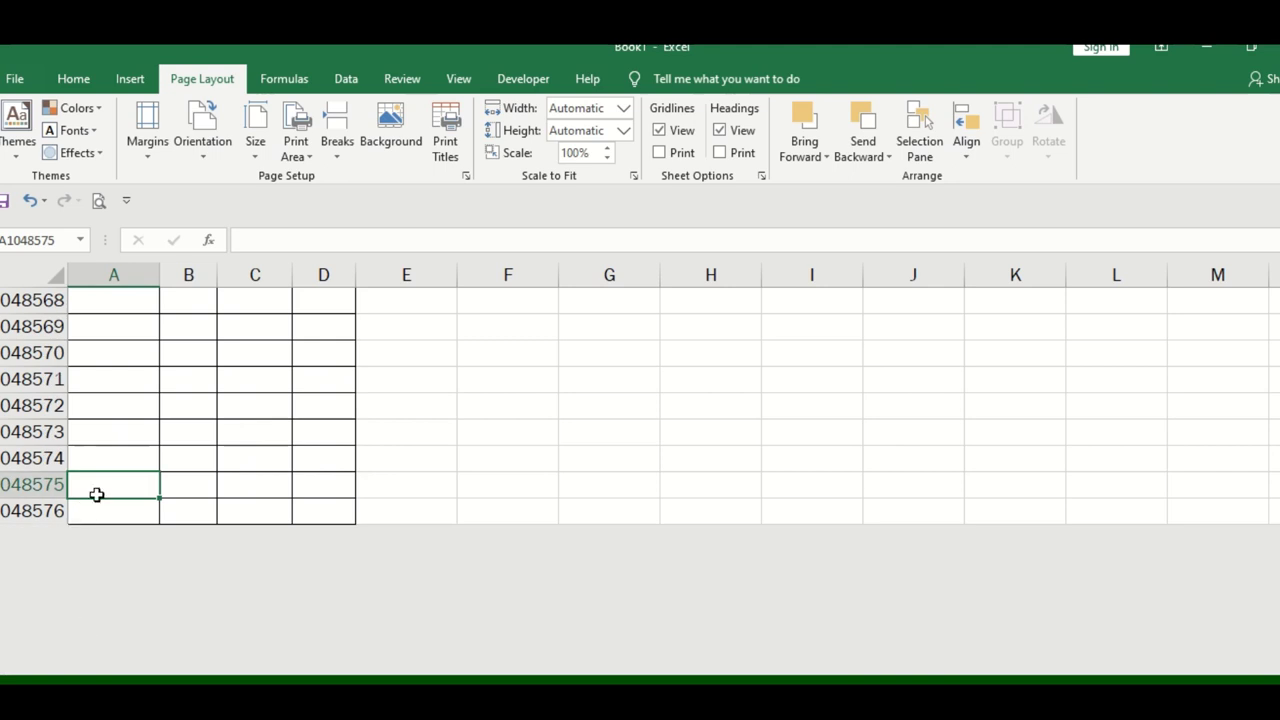
left_click(77, 511)
key("shift+space")
key("ctrl+Up")
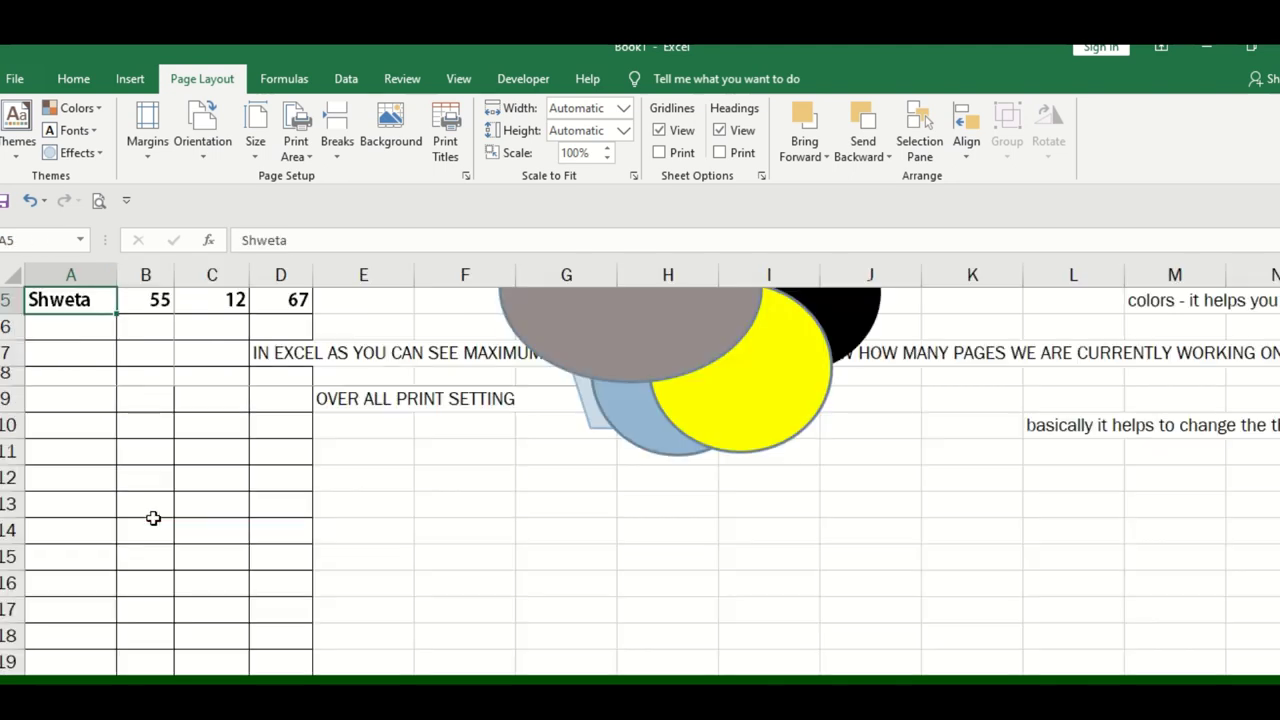
left_click(190, 480)
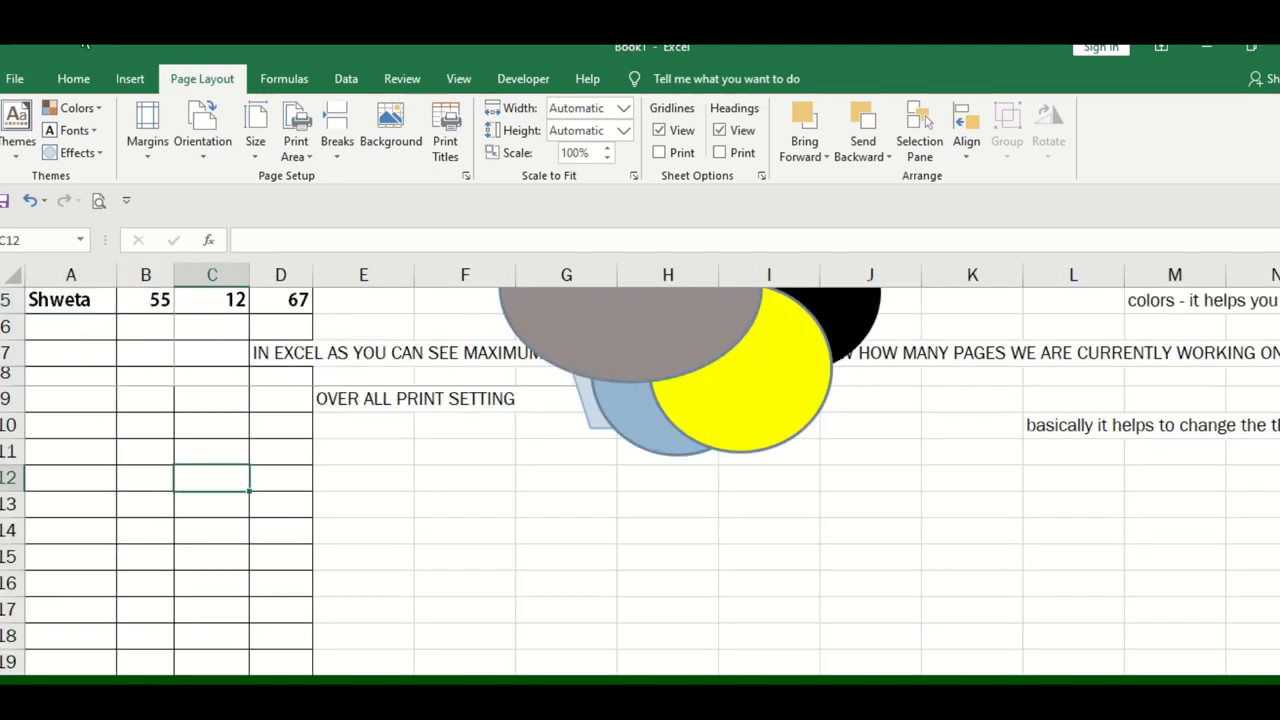
Step: Set Scale to Fit width and height to 4 pages each
left_click(624, 108)
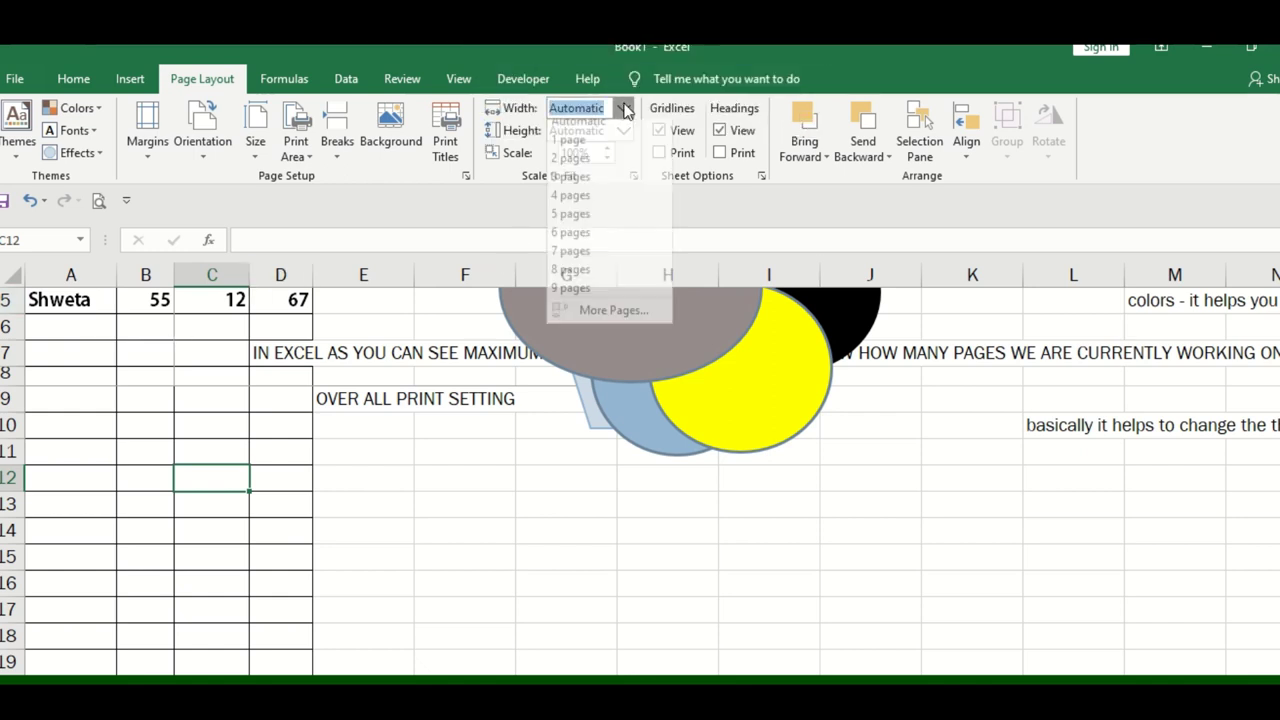
left_click(601, 196)
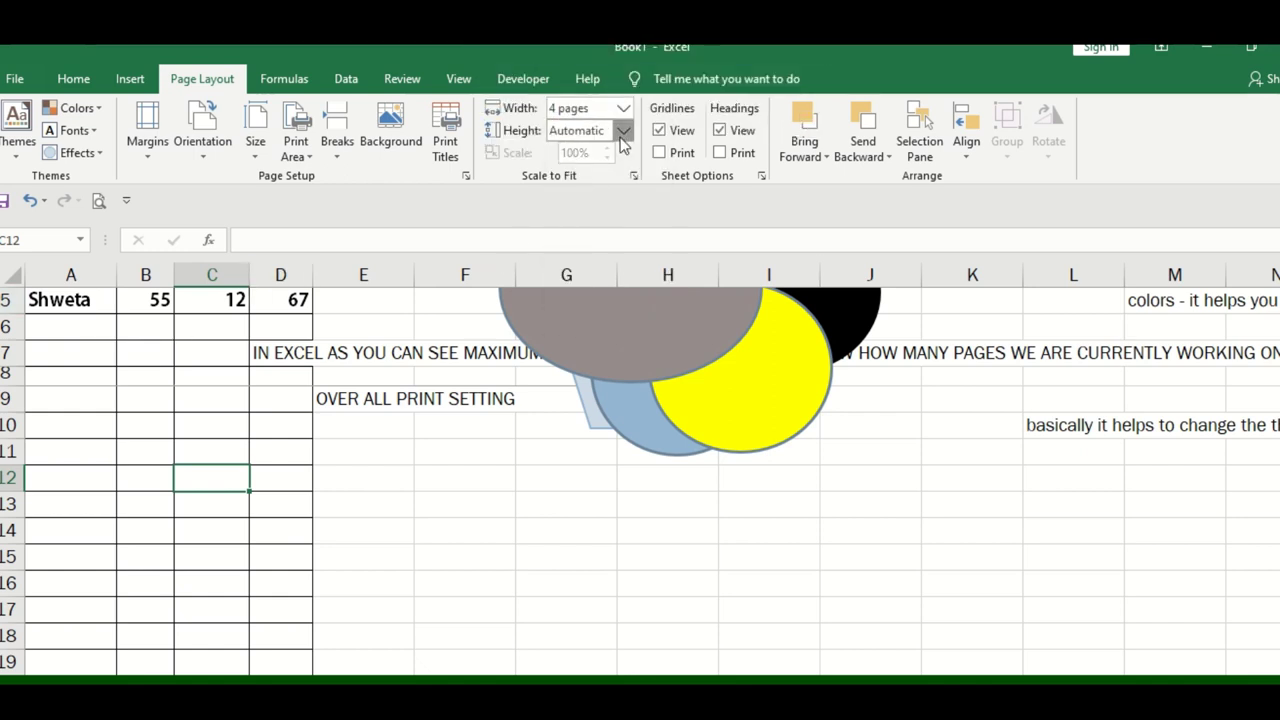
left_click(623, 133)
left_click(576, 229)
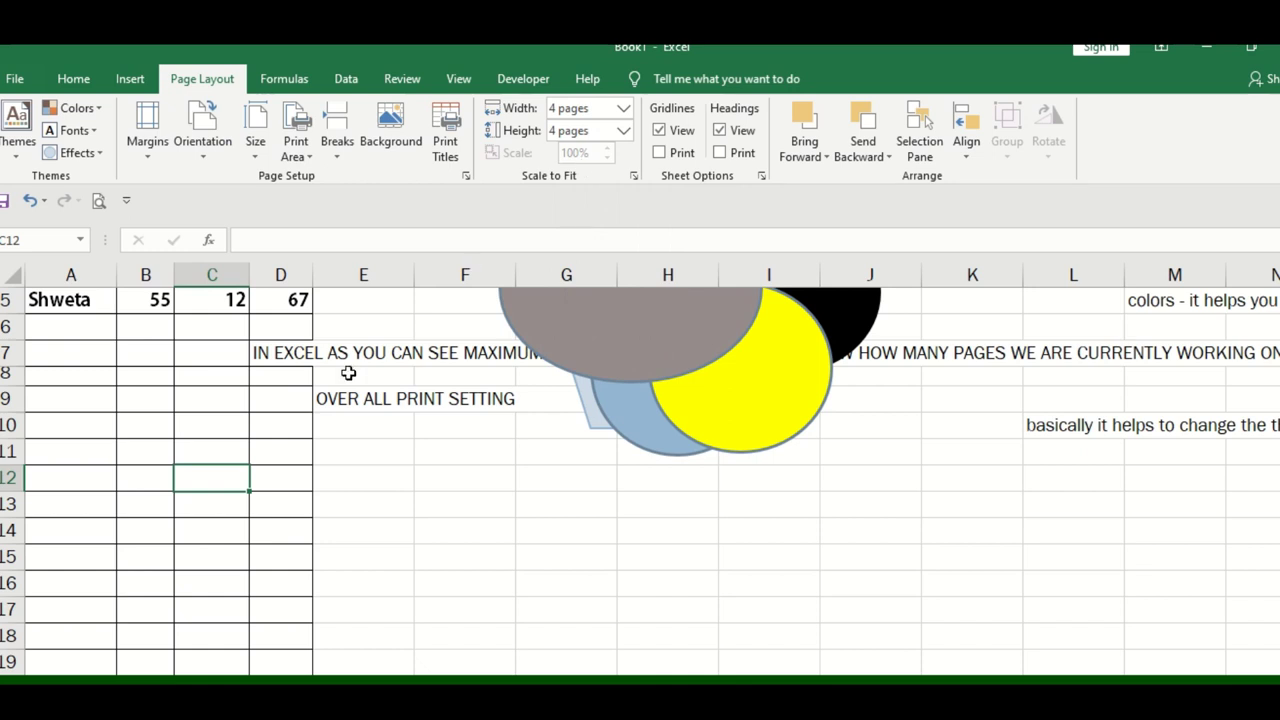
left_click(330, 398)
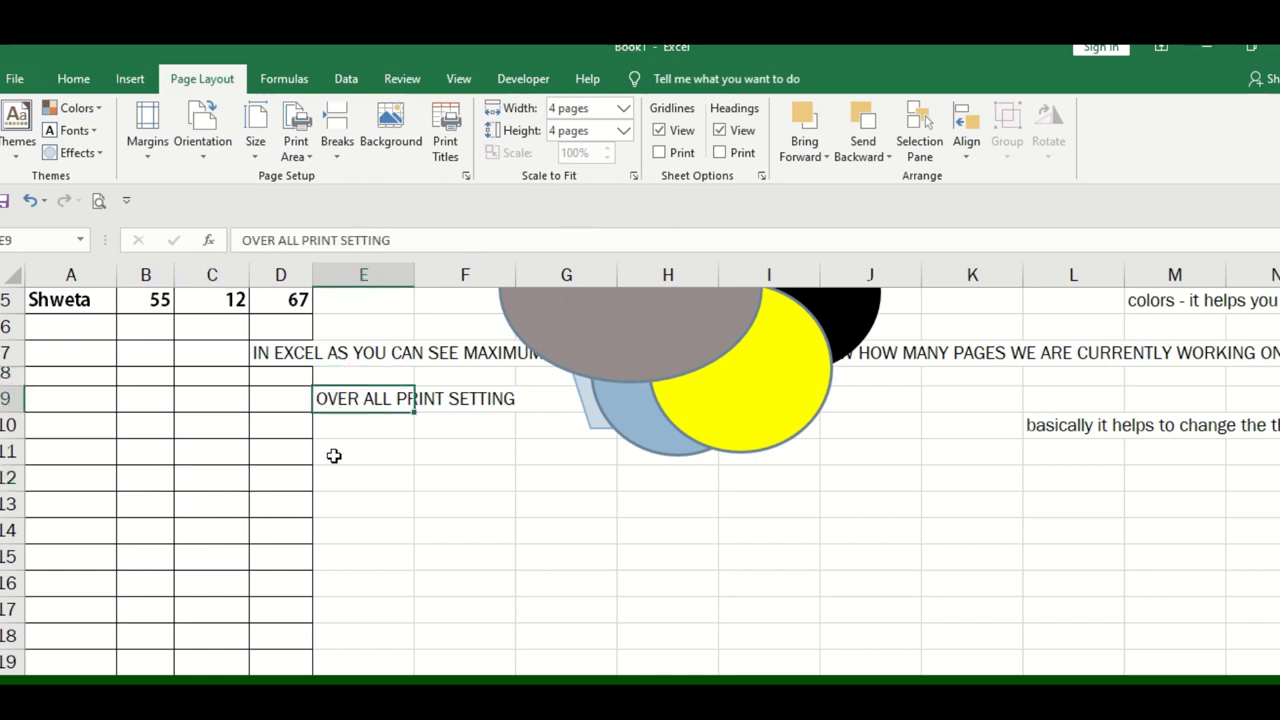
Step: Replace the E9 note with 'MAKE IT FIXED AND WORK UPON'
type("MAKE IT ")
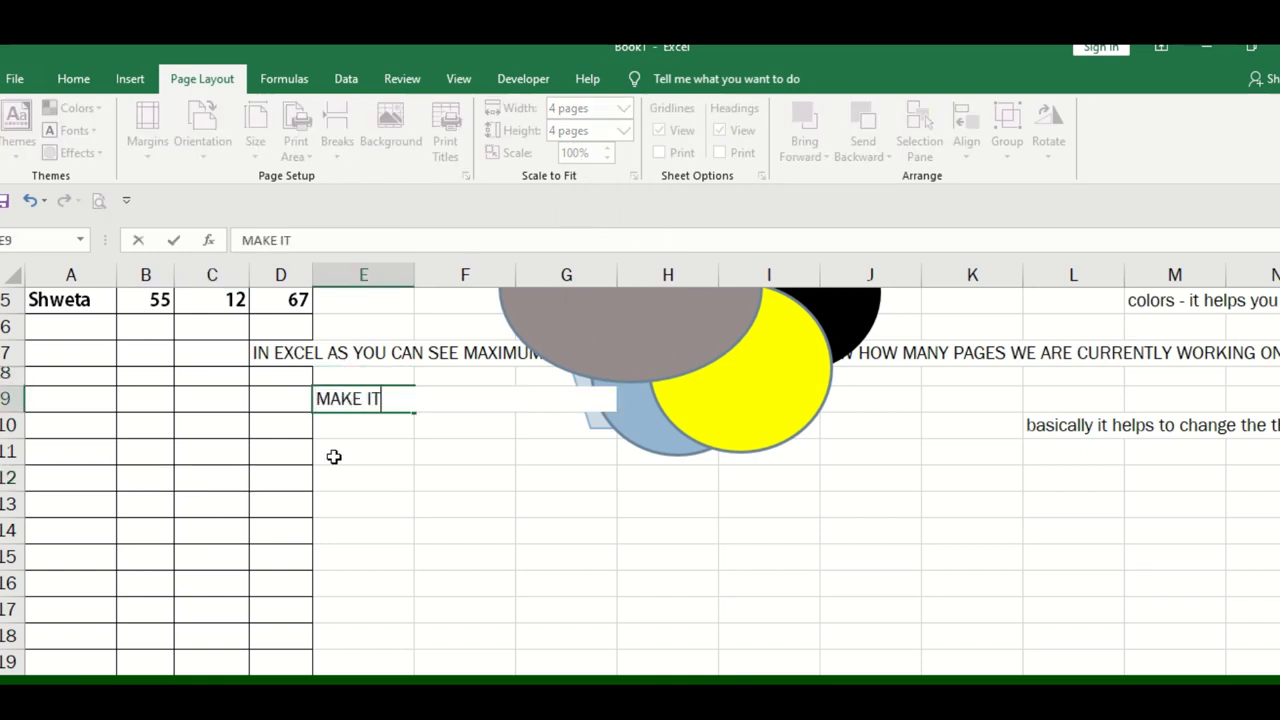
type("FIXED AND F")
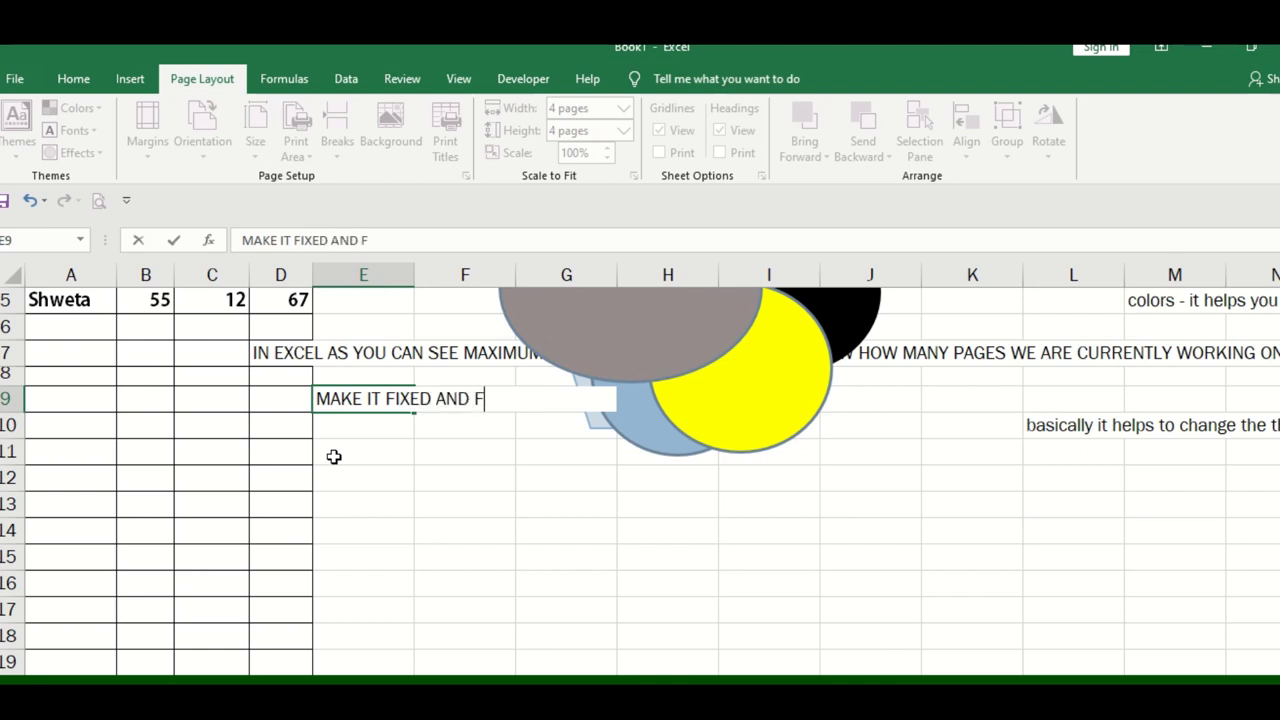
key("BackSpace")
type("WORK UP")
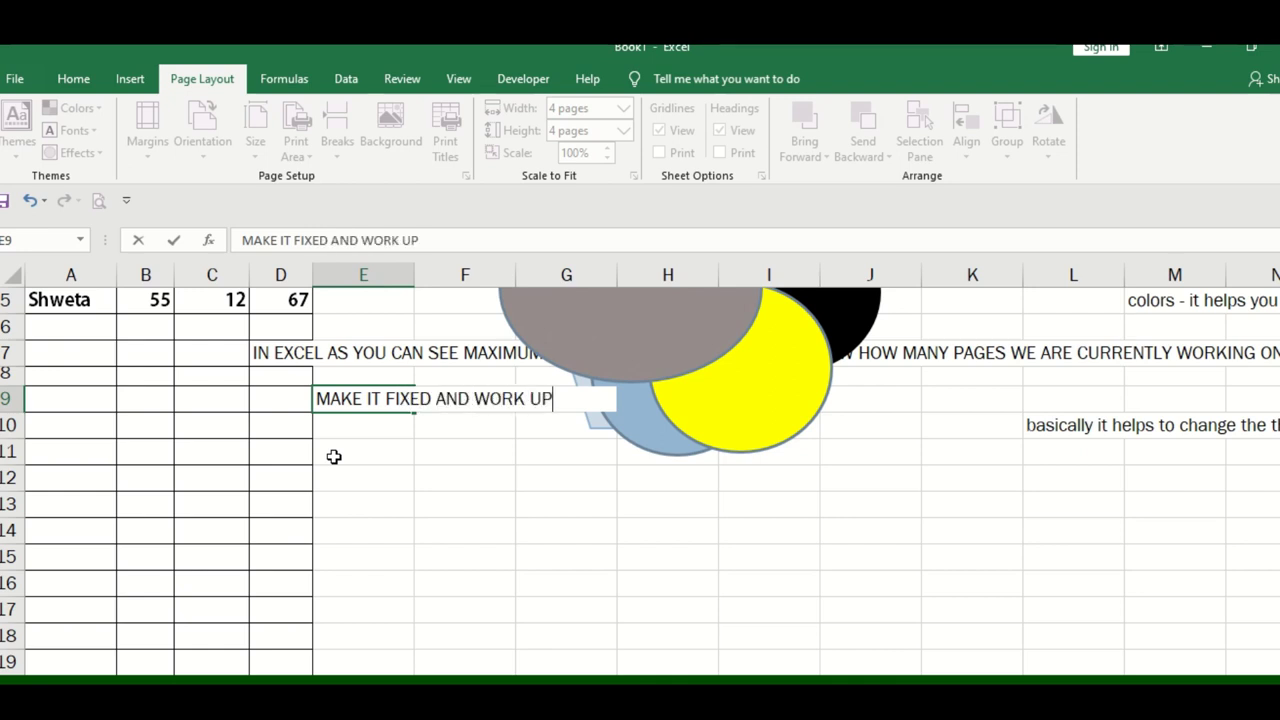
type("ON I")
key("BackSpace")
key("Return")
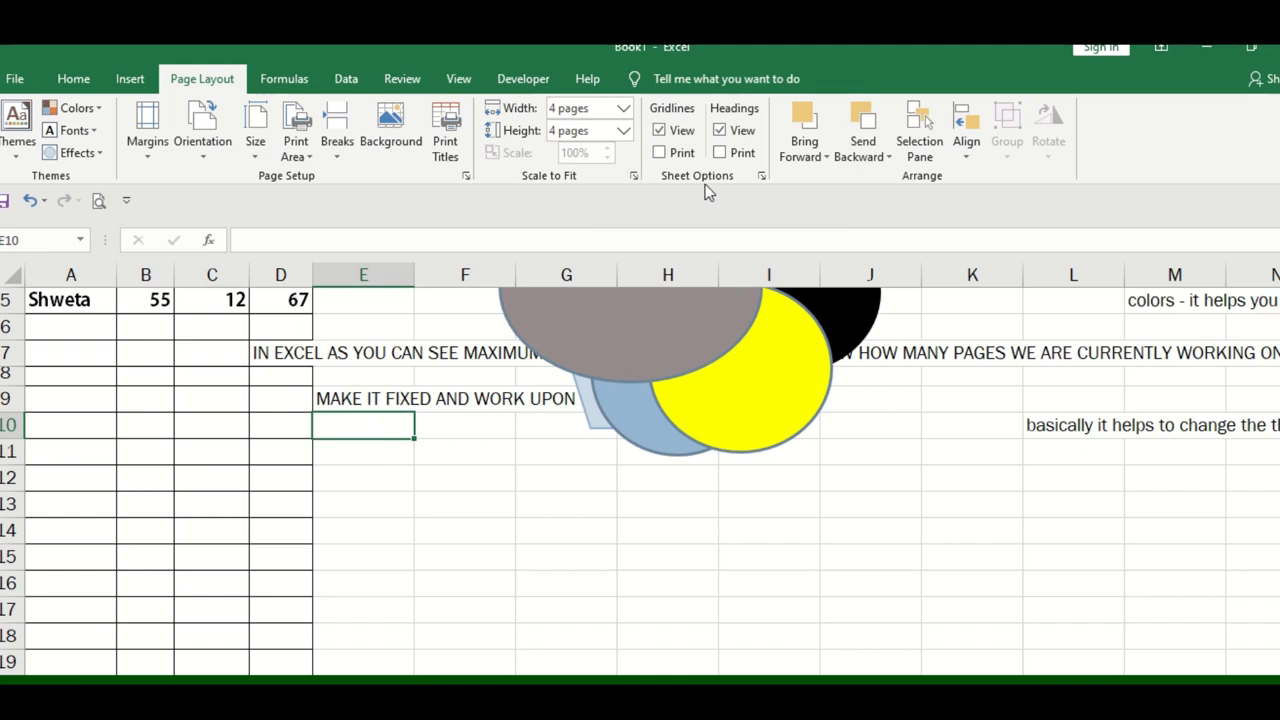
Step: Open the Sheet Options print settings dialog and cancel it without changes
left_click(760, 177)
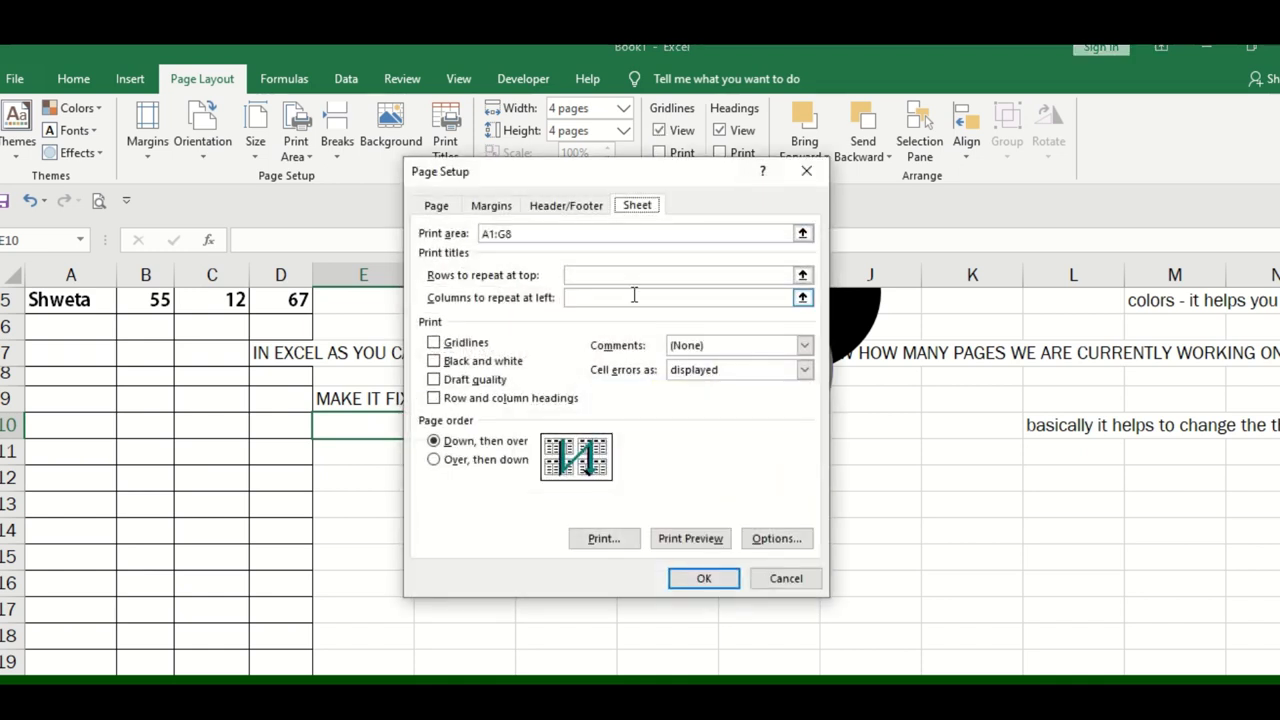
left_click(788, 580)
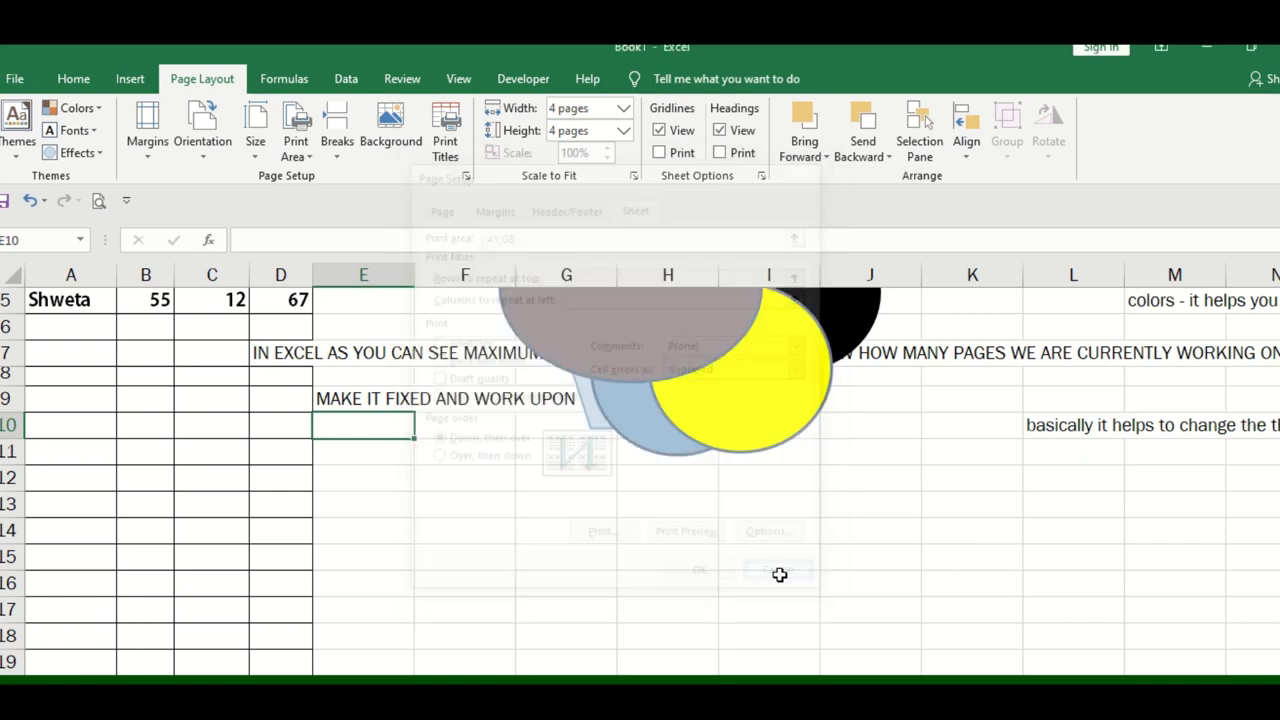
left_click(467, 510)
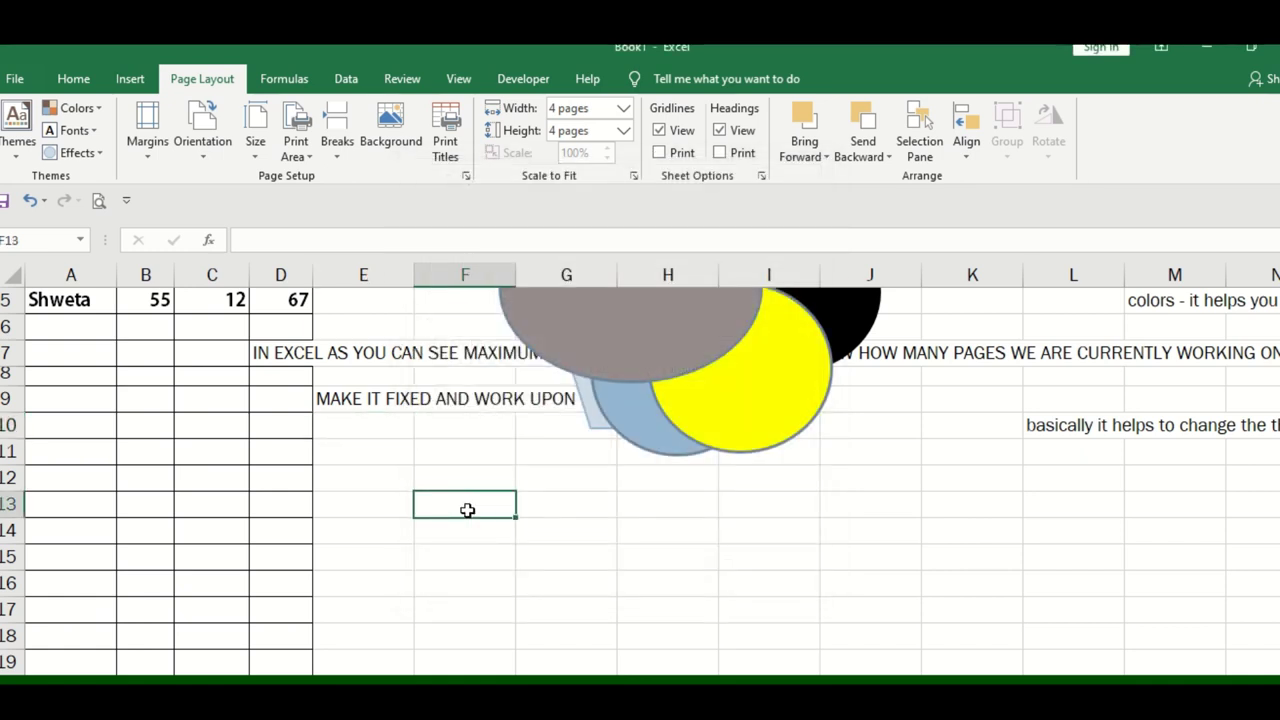
Step: Enter 'OVERALL GRIDLINES' in F13 and 'HEADING' in F14
type("OVERALL ")
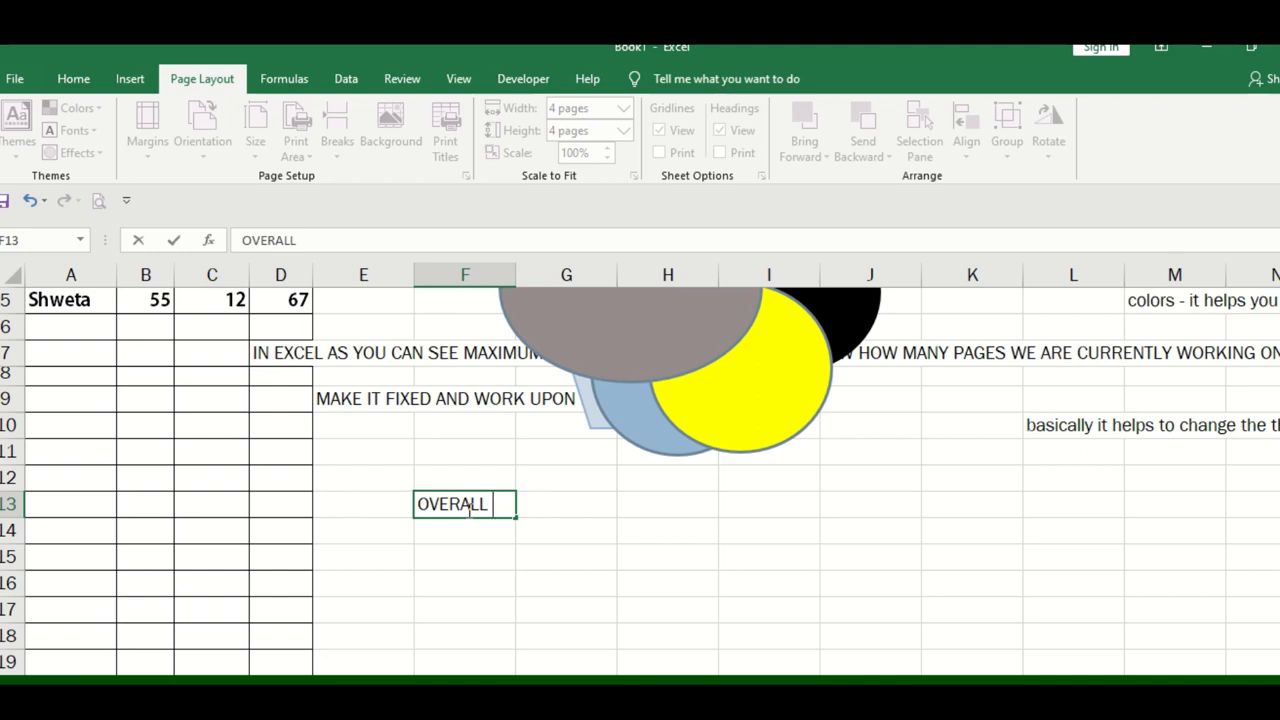
type("GRIDLI")
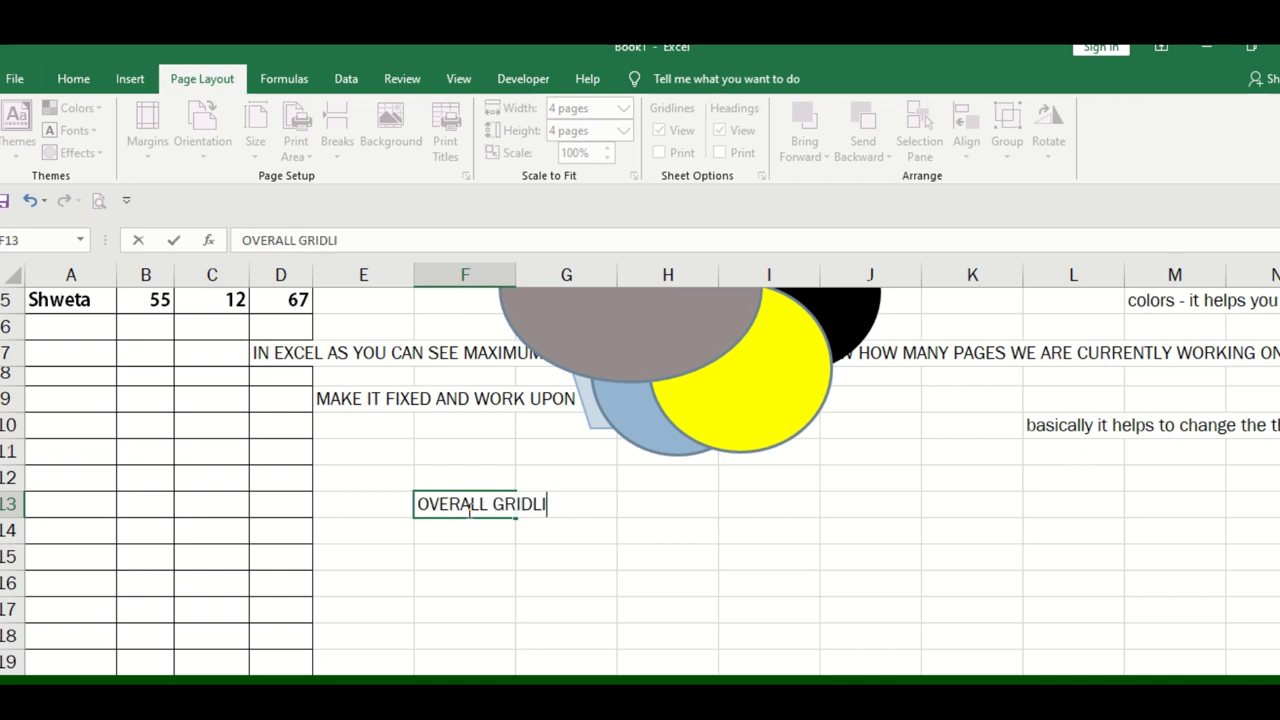
type("NES")
key("Return")
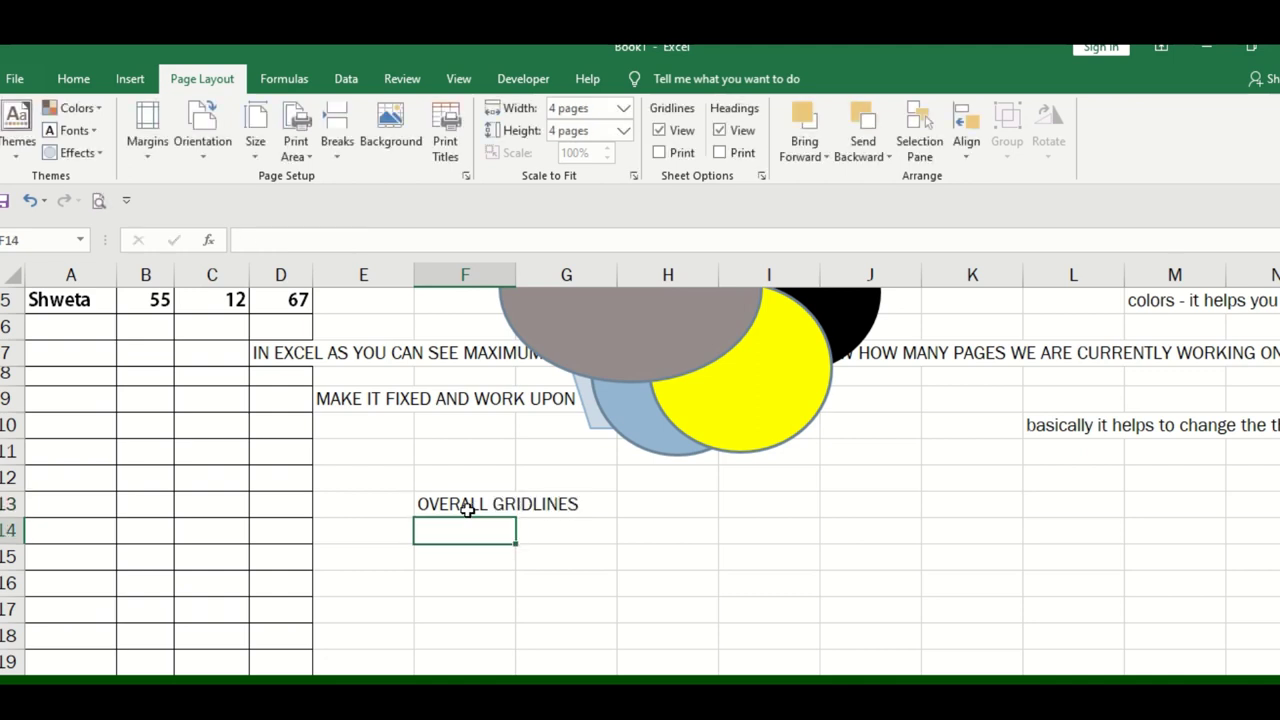
type("H")
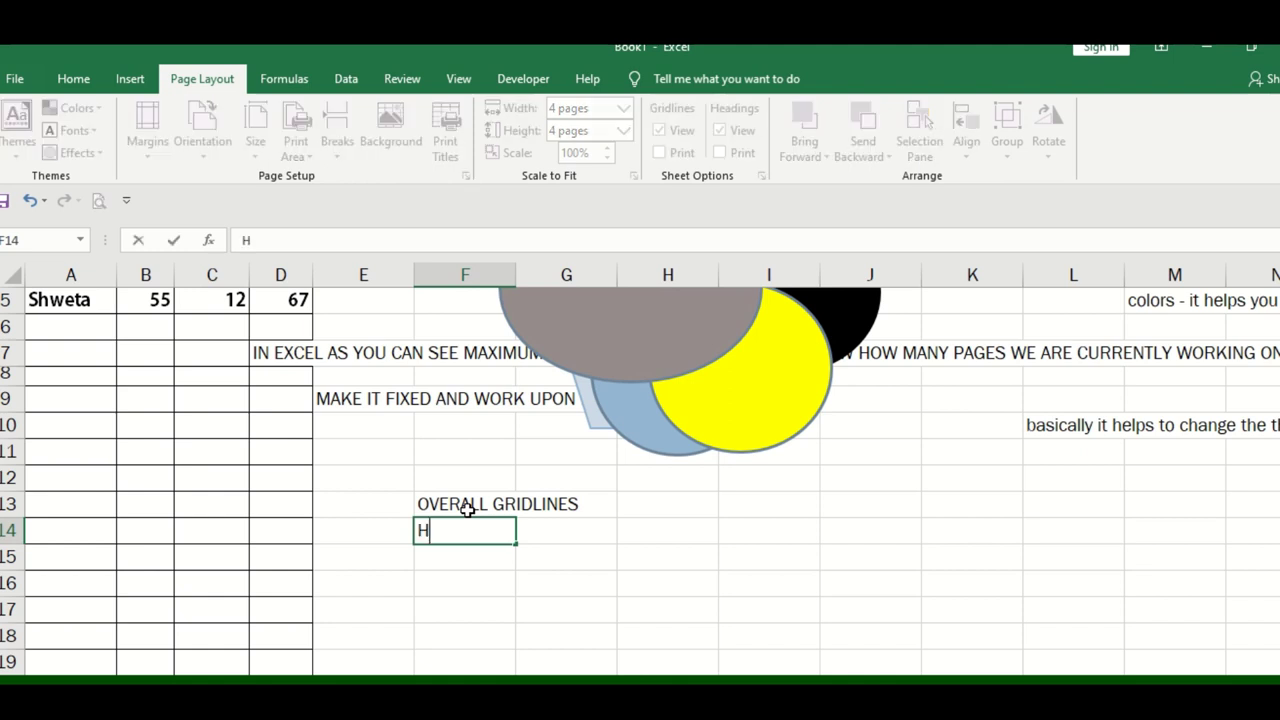
type("EADING")
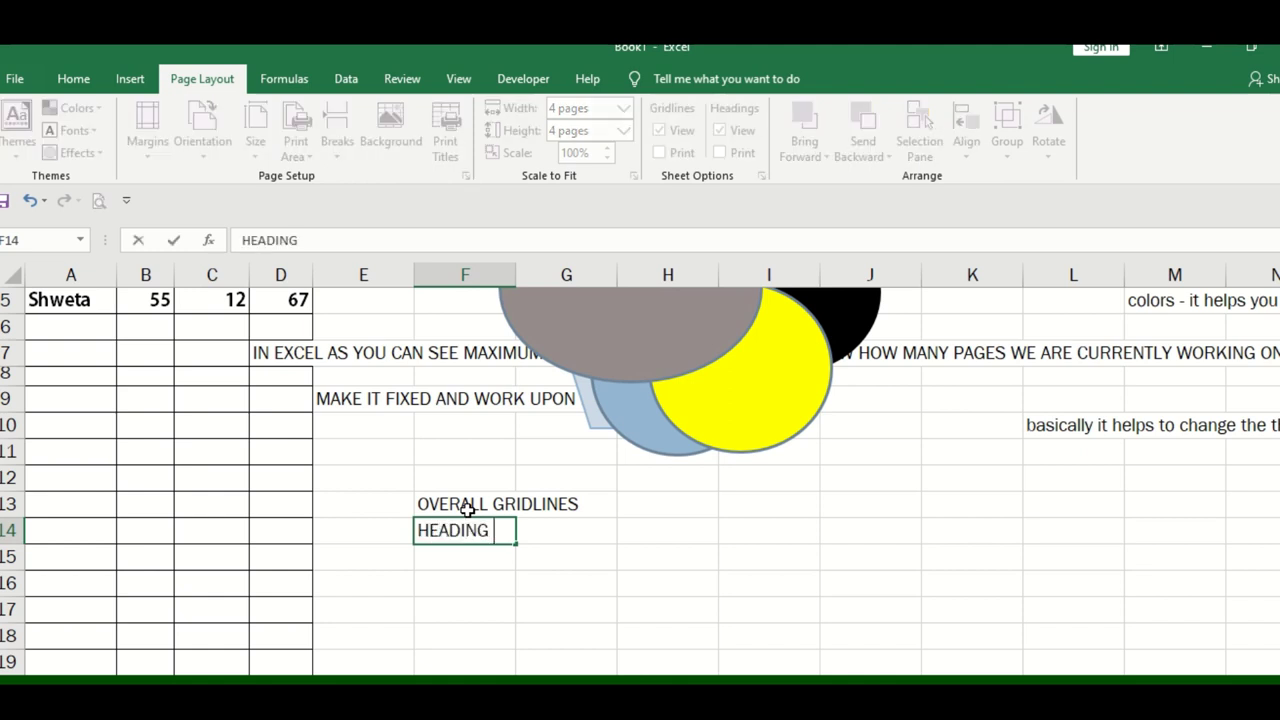
key("Return")
Step: Type the F15 note about this option helping when hard-copy prints are required
type("A THE TIME O")
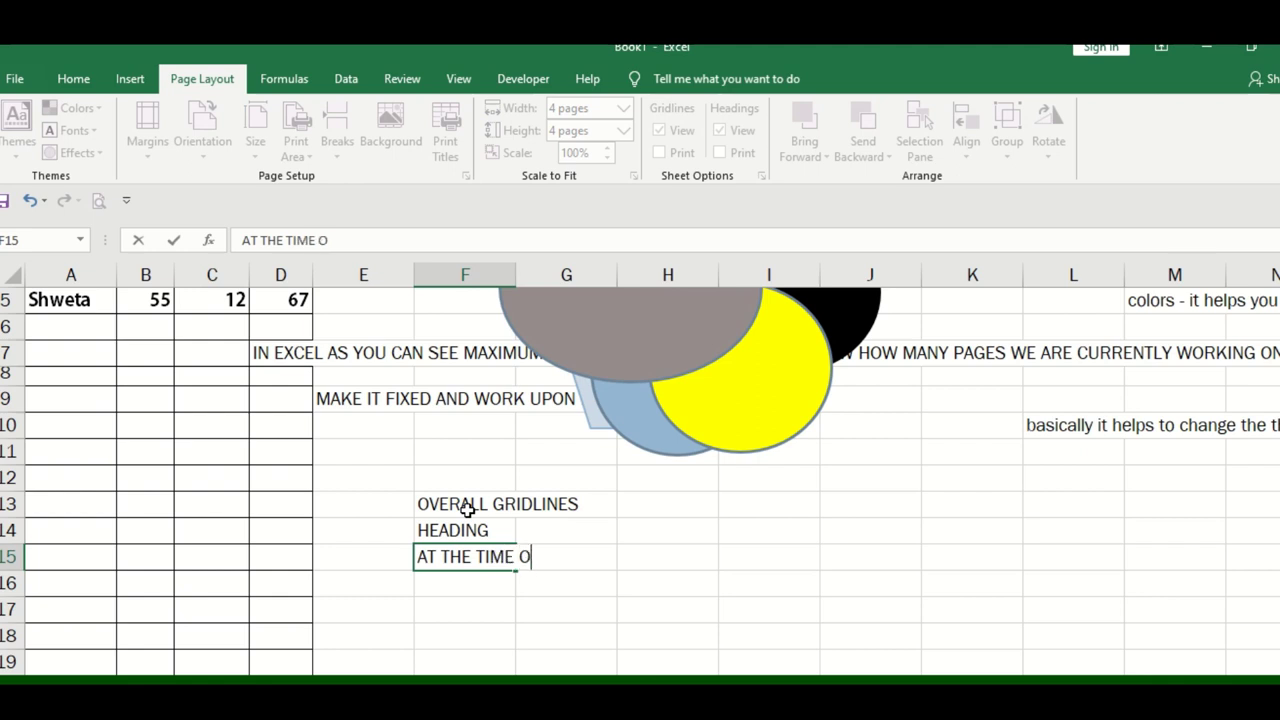
type("F WORKING FILE")
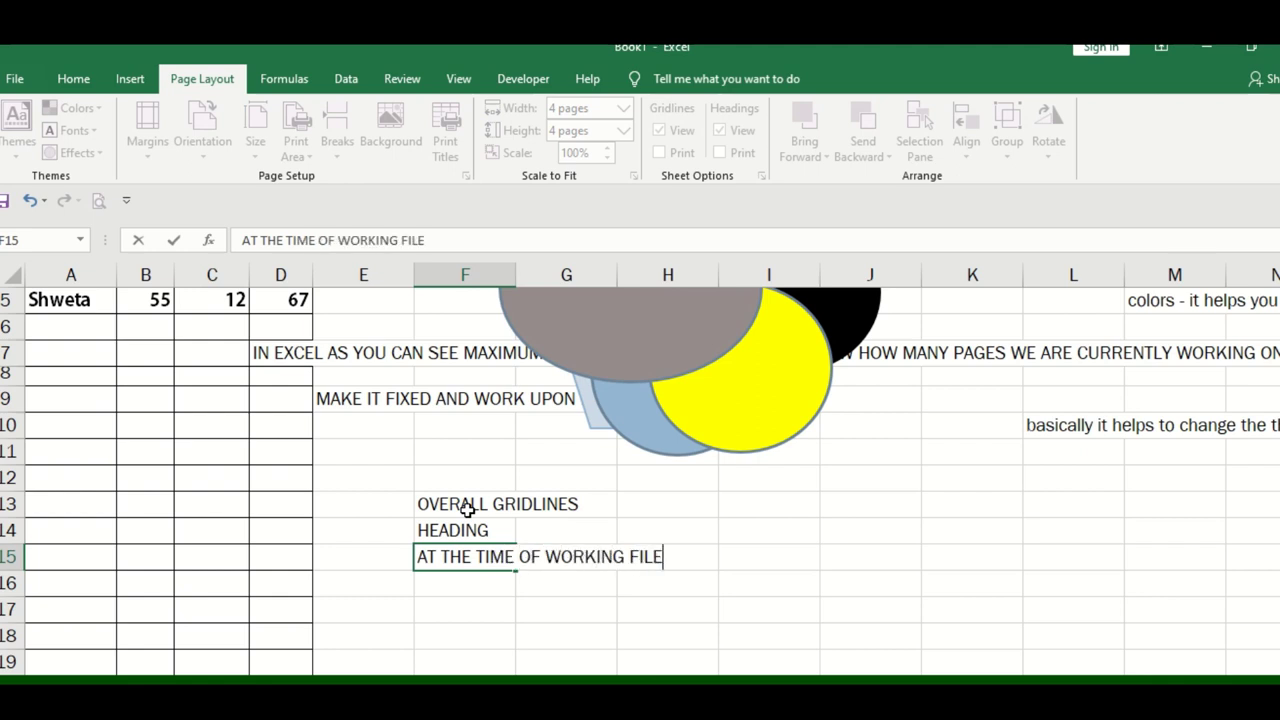
type(" IN WORKSH")
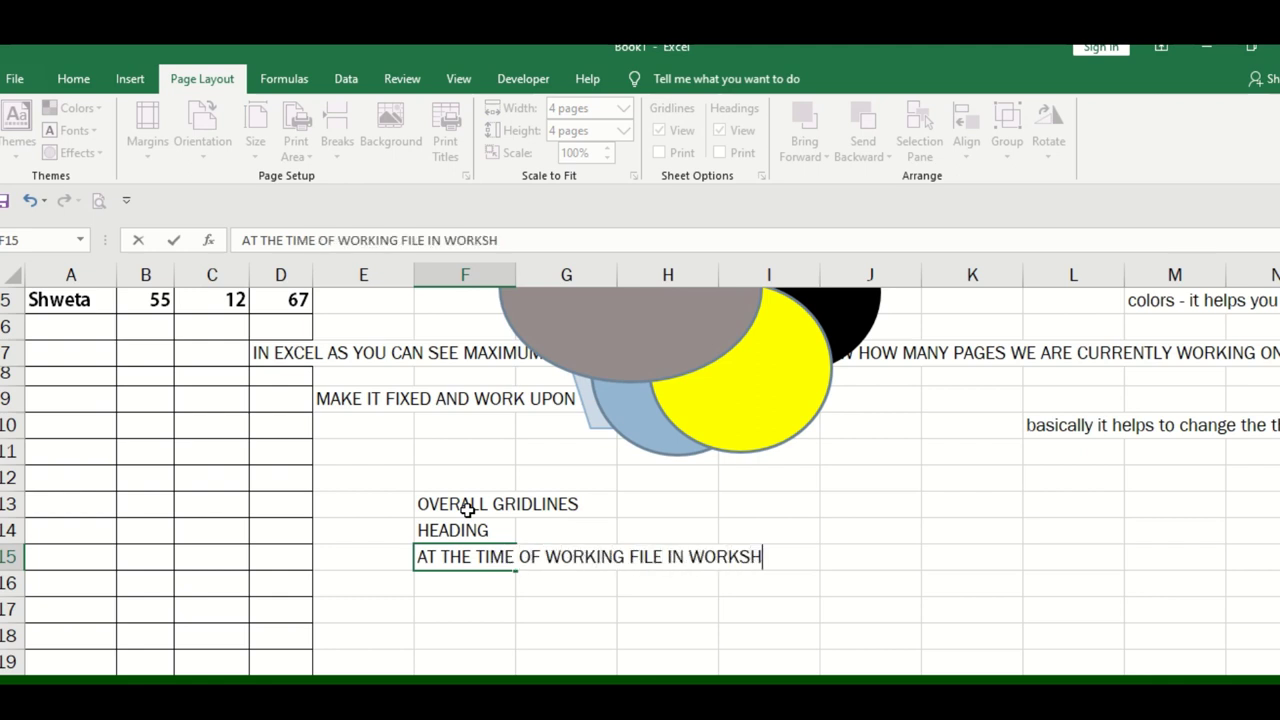
type("EET WE N")
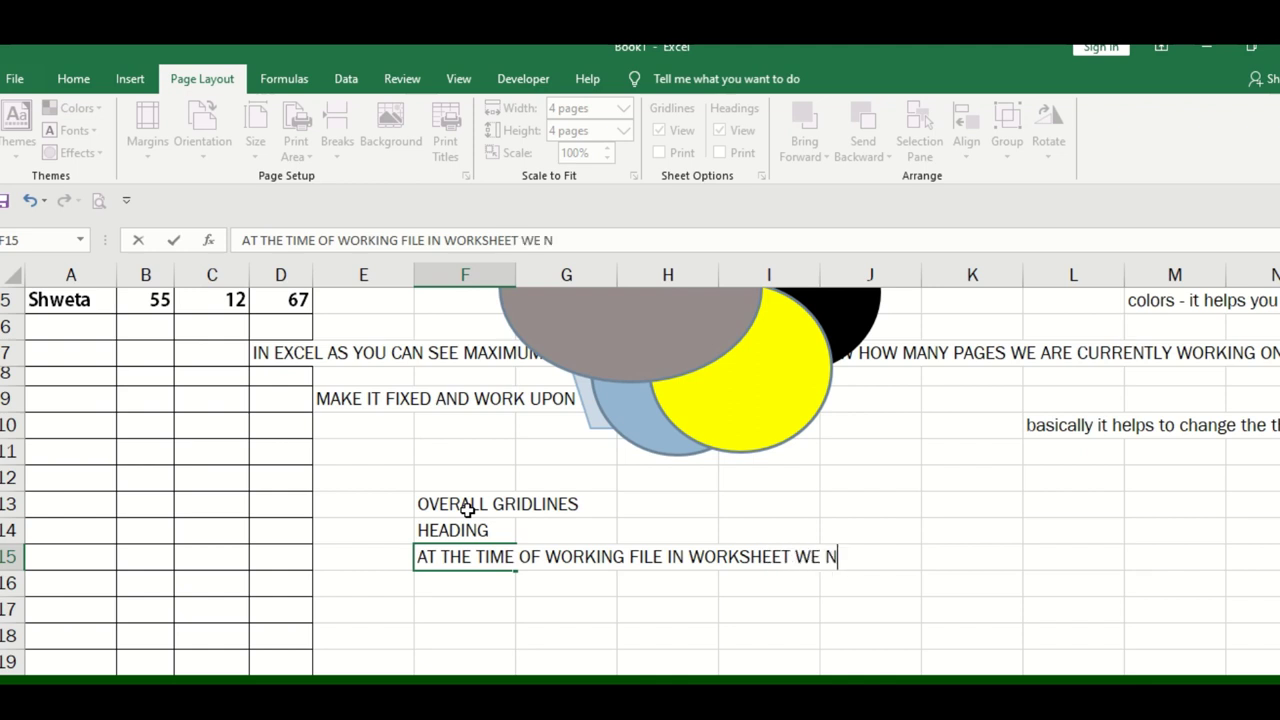
key("BackSpace")
type("MAY REQUIRE")
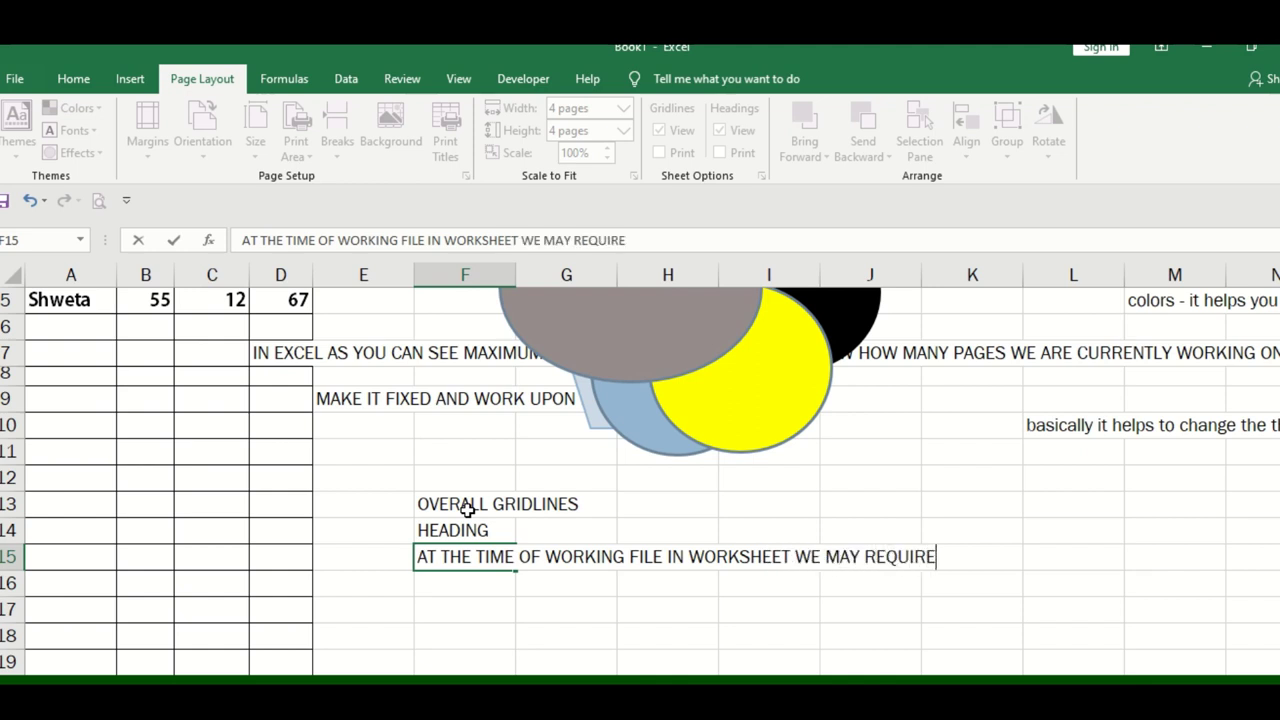
type(" IN")
type(" HARD C")
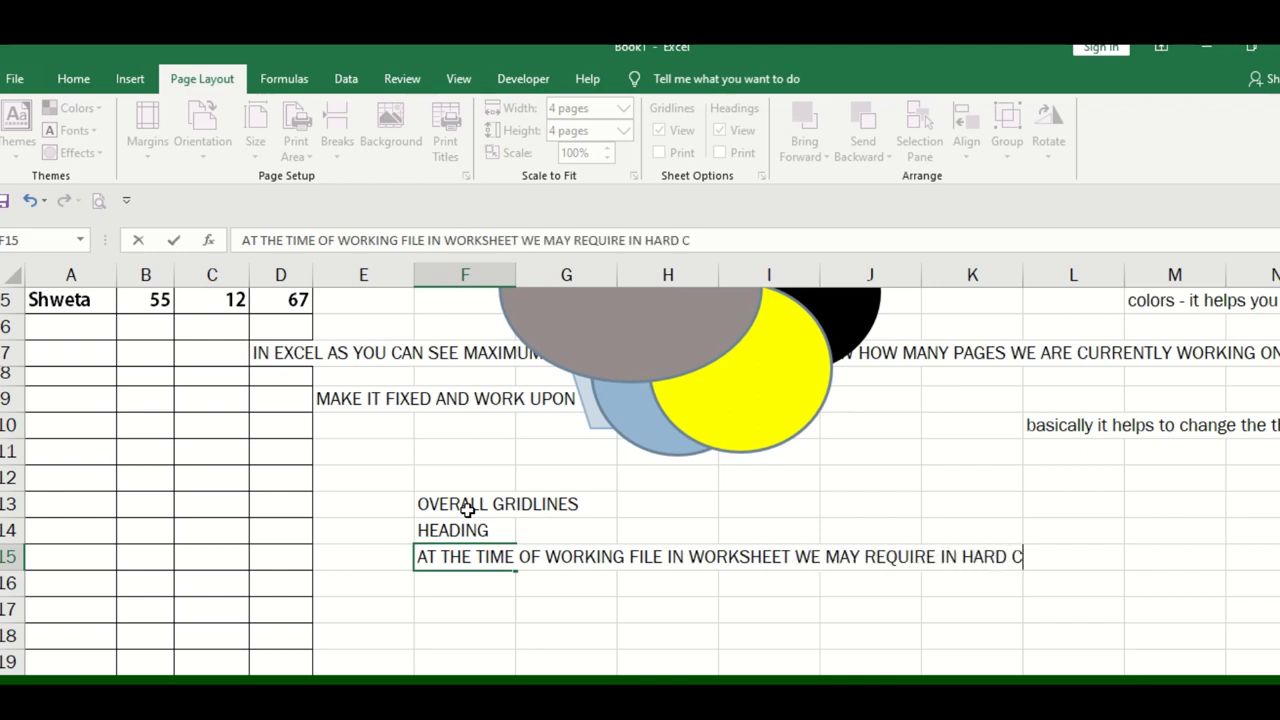
type("OPIES TP")
key("BackSpace")
key("BackSpace")
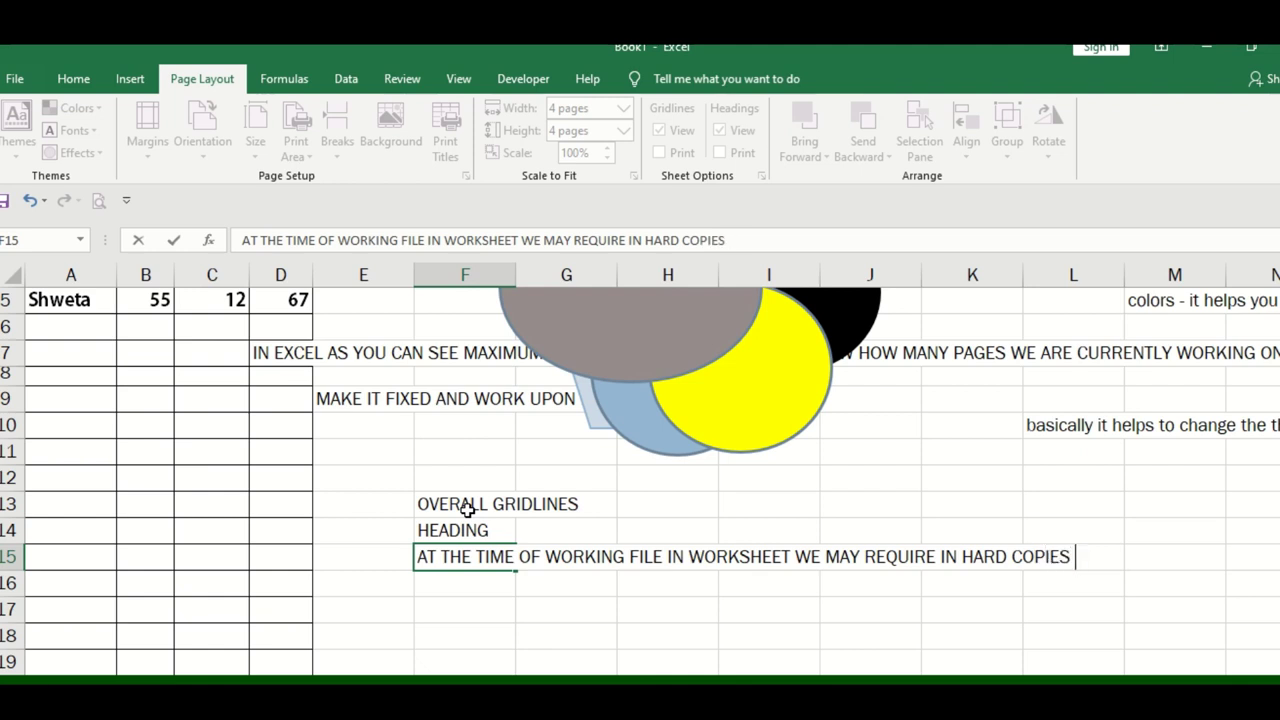
type("PRINT AS WELL")
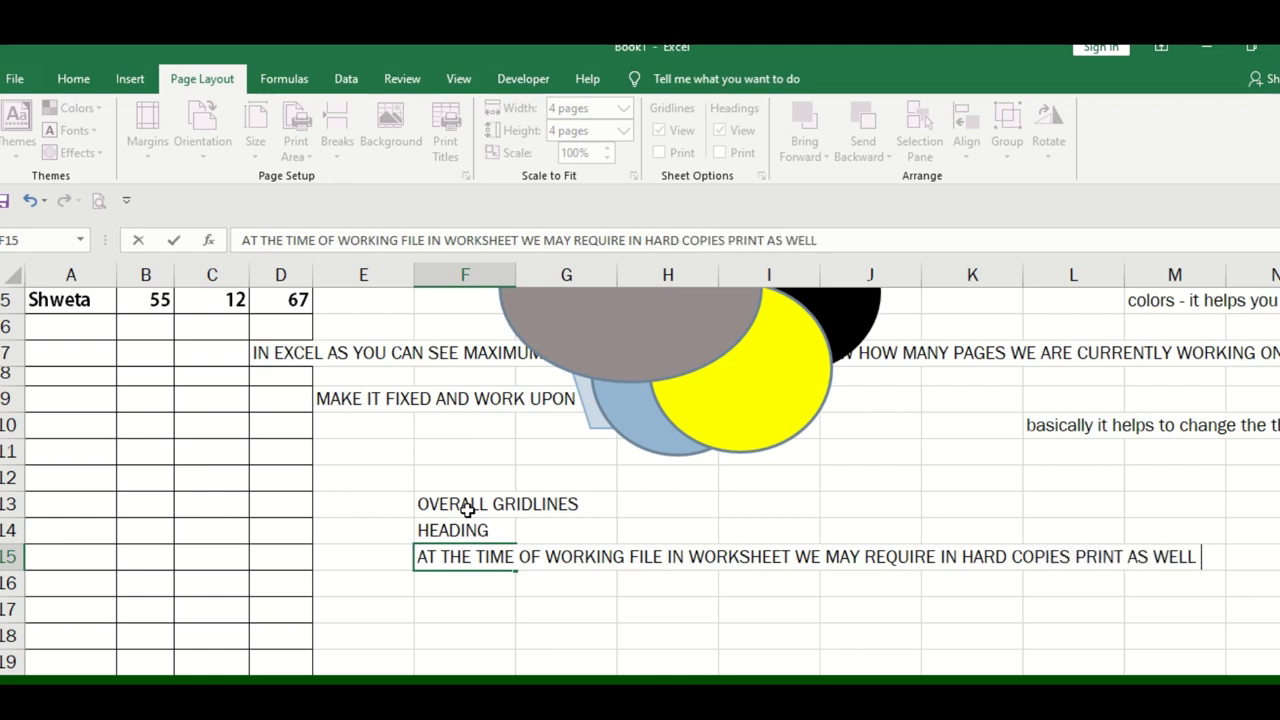
type("THIS W")
key("BackSpace")
type("H")
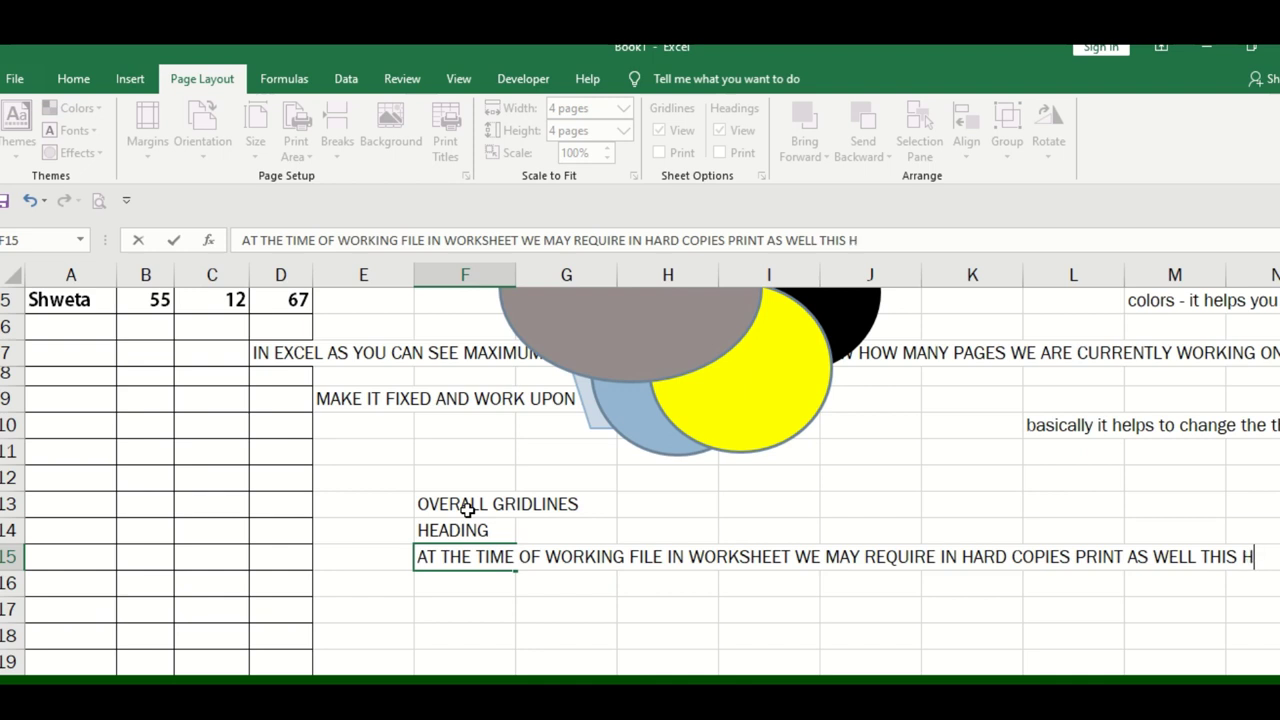
key("BackSpace")
type("OPTION HELP")
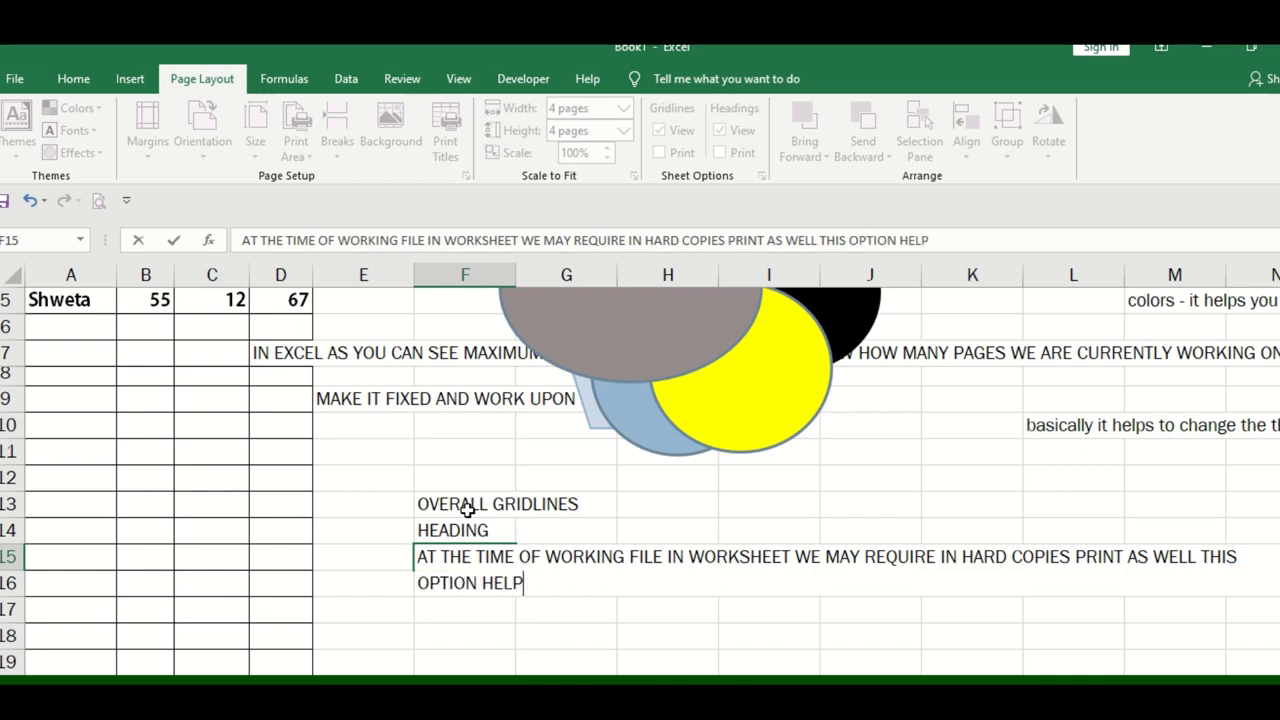
type(" YOU THER")
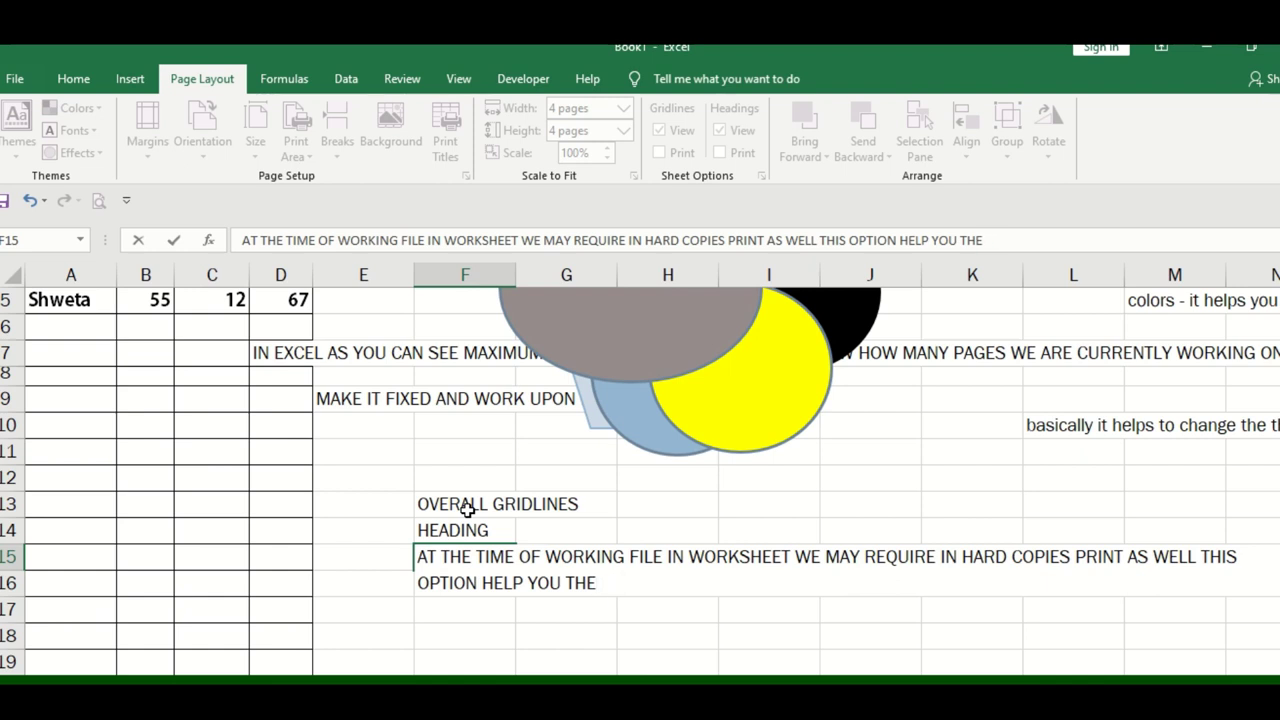
left_click(578, 468)
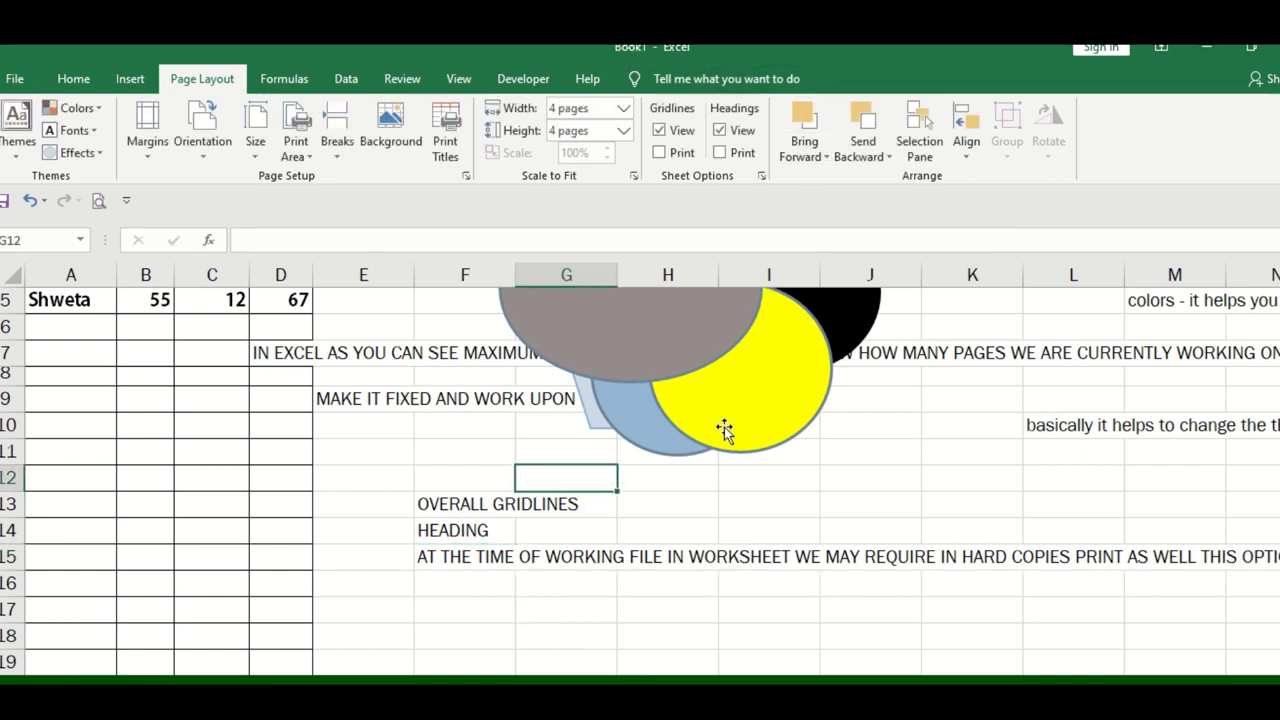
Step: Send the grey oval behind the yellow circle
scroll(722, 479, "up", 2)
left_click(656, 394)
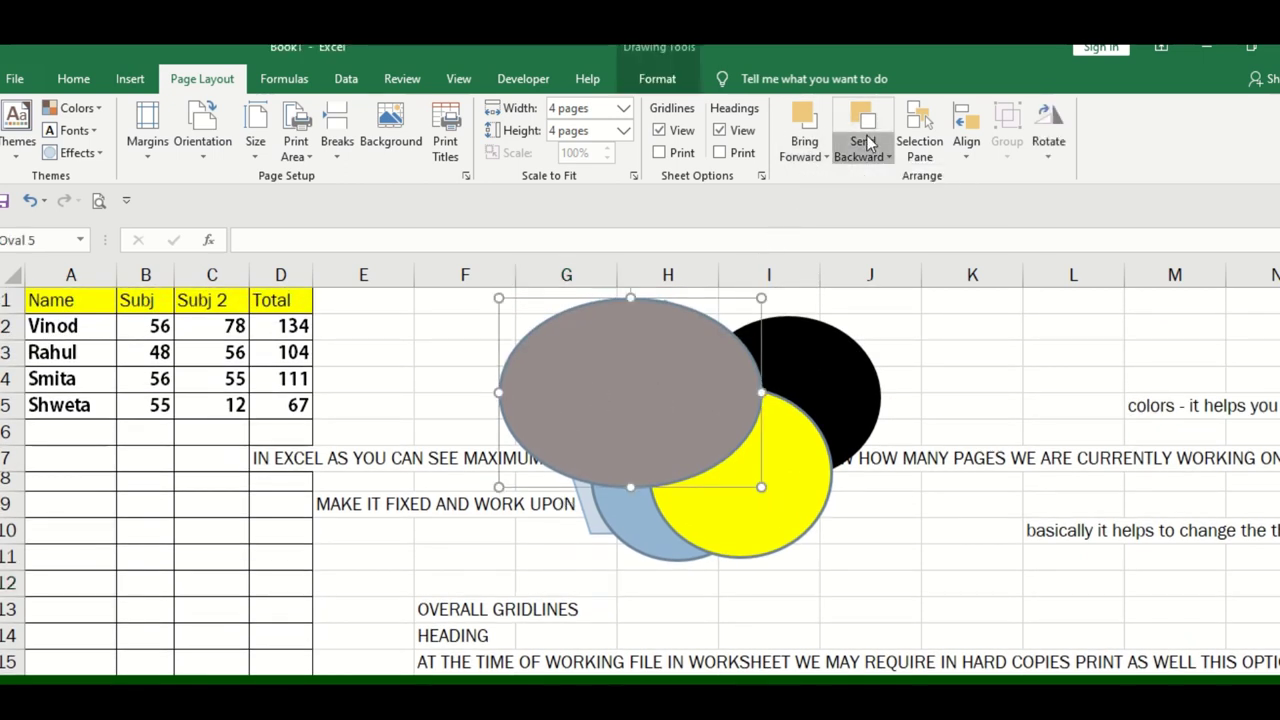
left_click(866, 154)
left_click(888, 174)
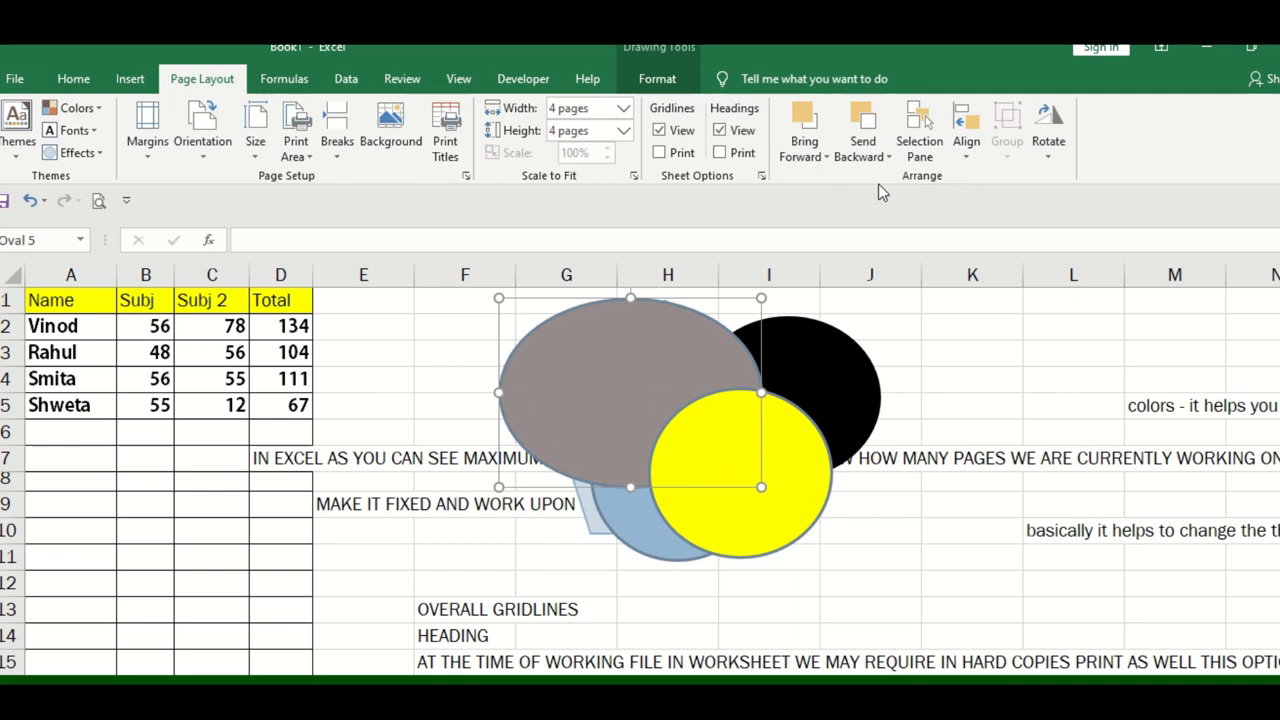
Step: Restack the pentagon behind the blue oval and show the Selection Pane shape list
left_click(803, 412)
left_click(806, 152)
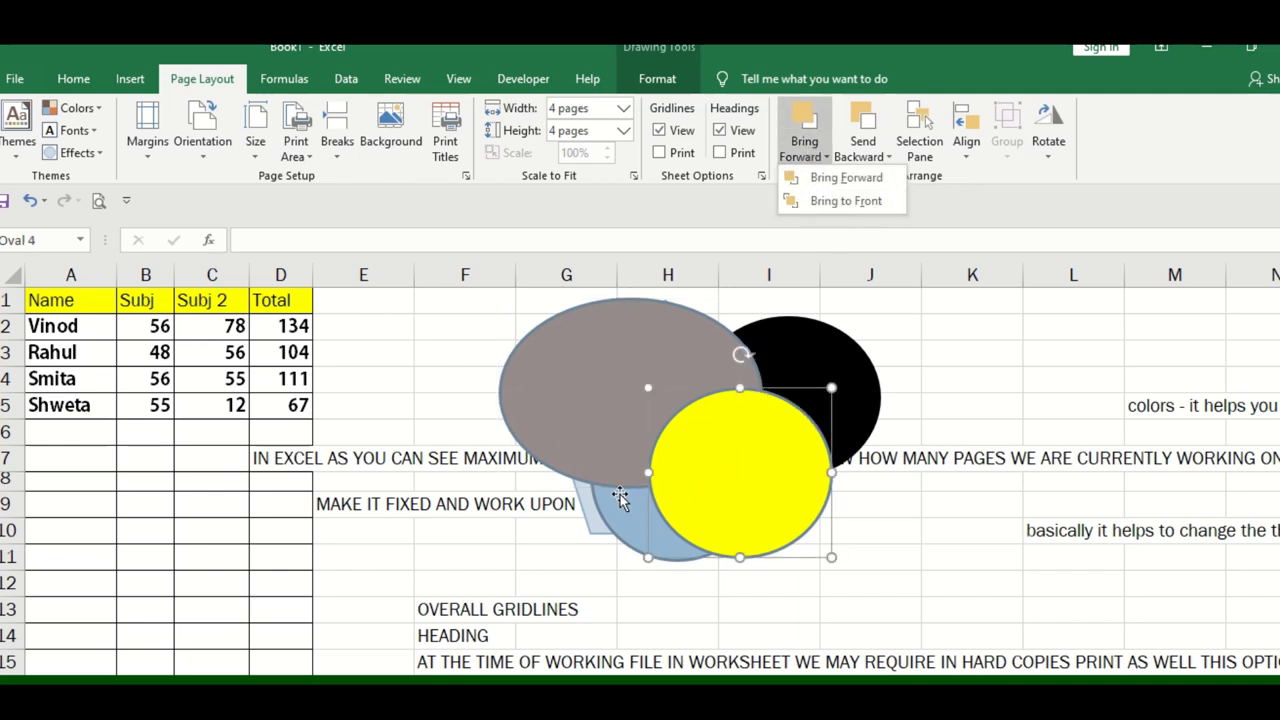
left_click(595, 515)
left_click(595, 515)
left_click(806, 154)
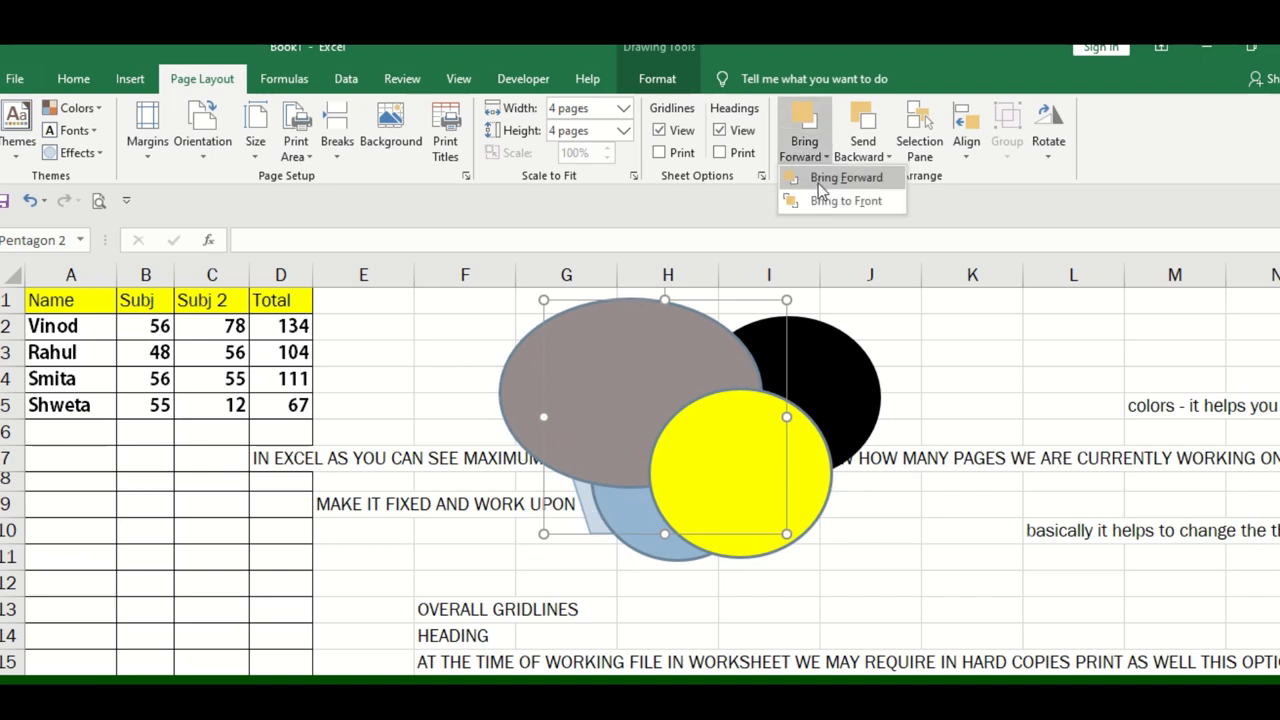
left_click(818, 183)
left_click(812, 150)
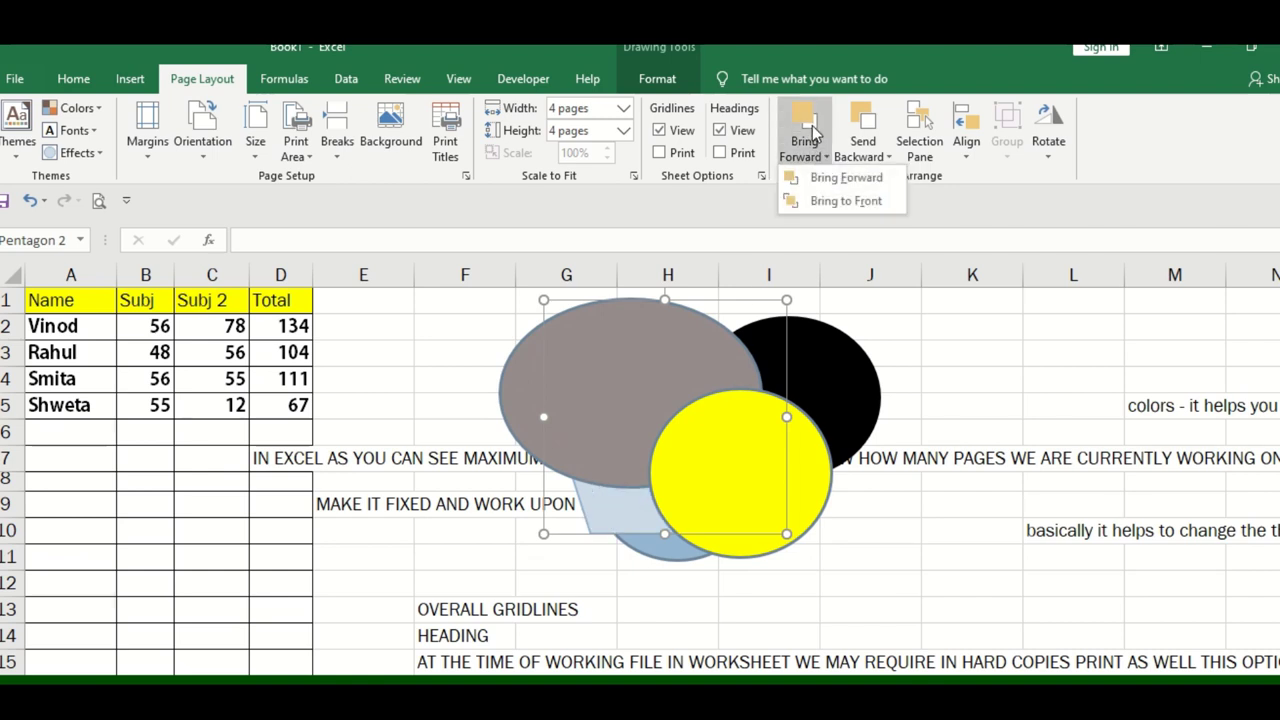
left_click(812, 130)
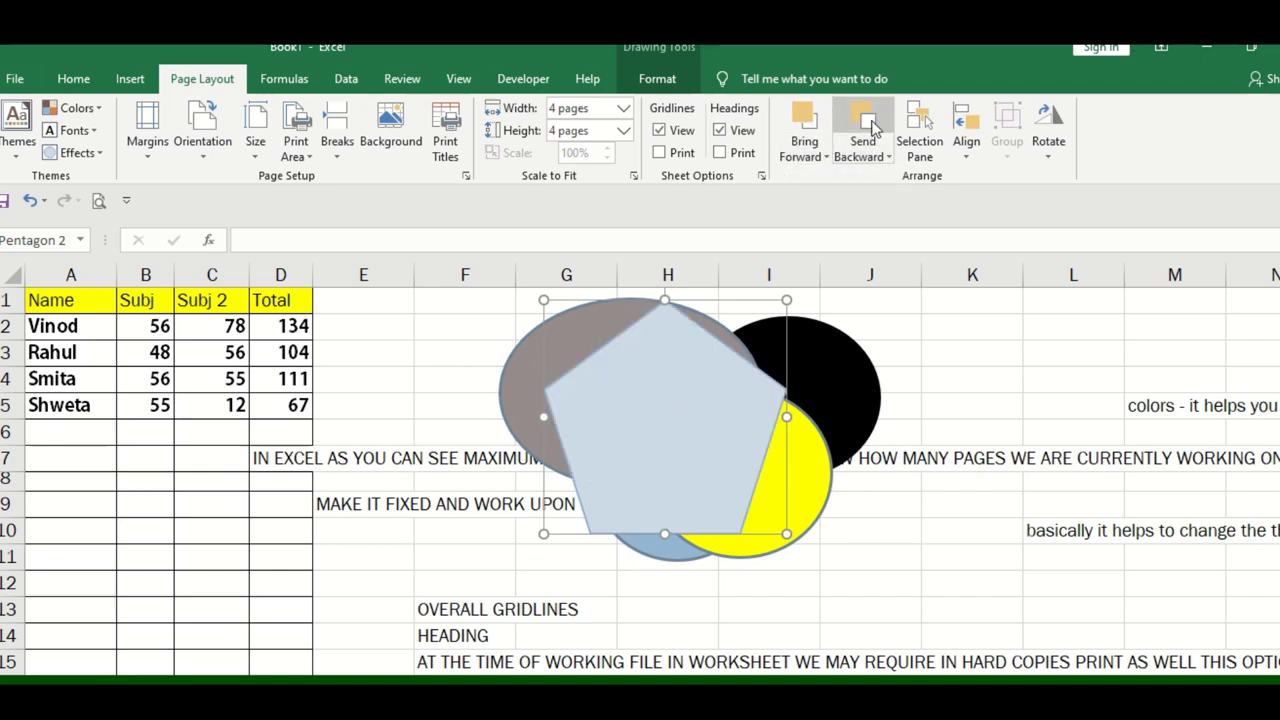
left_click(870, 125)
left_click(872, 125)
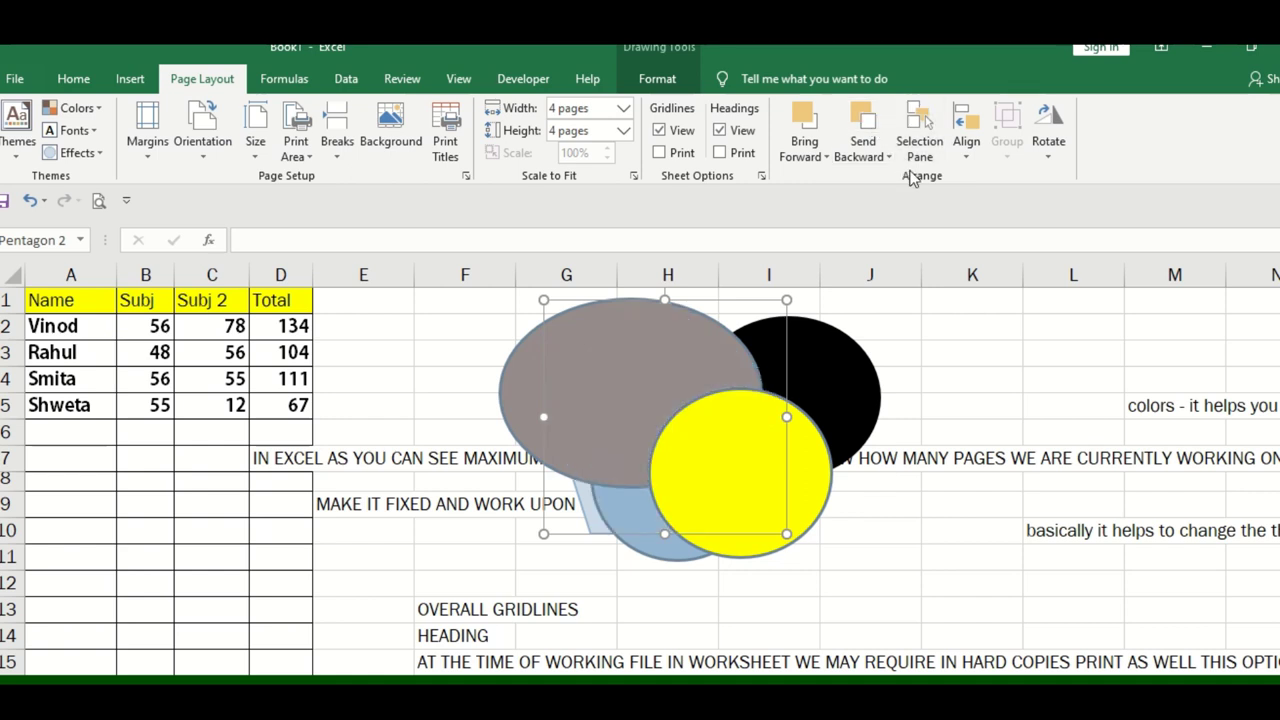
left_click(920, 160)
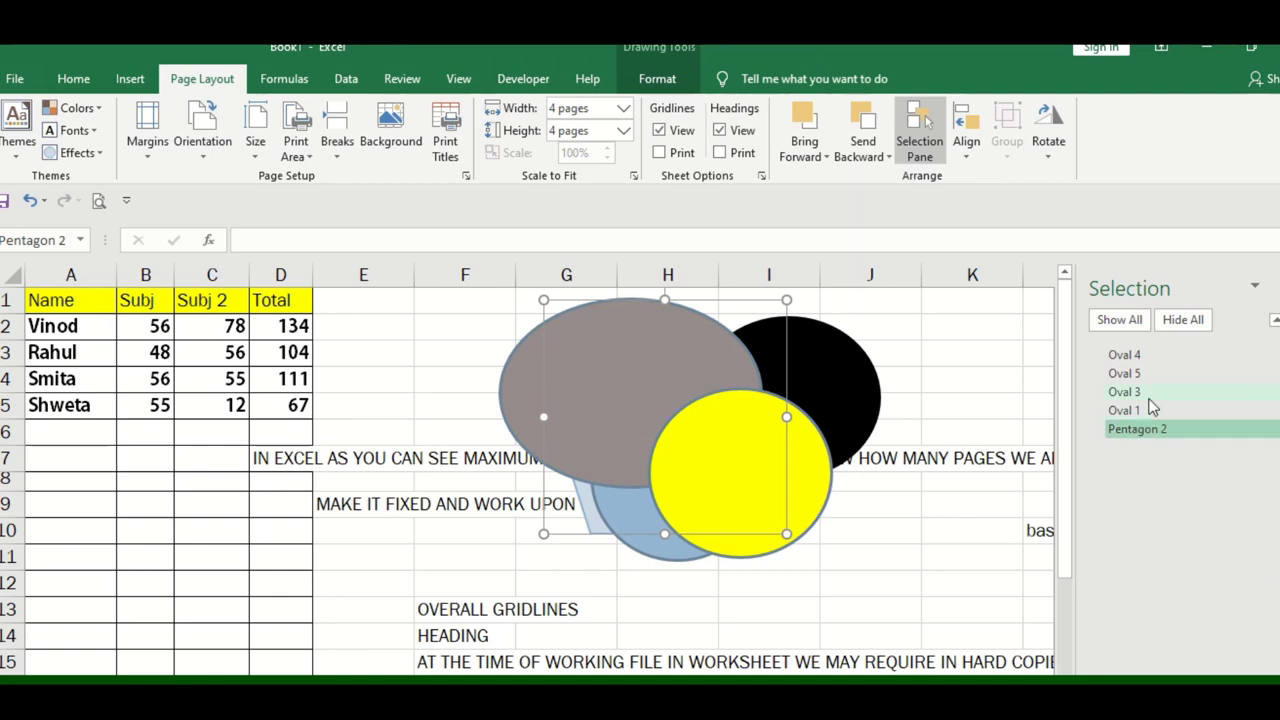
Step: Pick Pentagon 2 in the Selection Pane and drag it left over columns D–F
left_click(1148, 396)
left_click(1124, 373)
left_click(1124, 355)
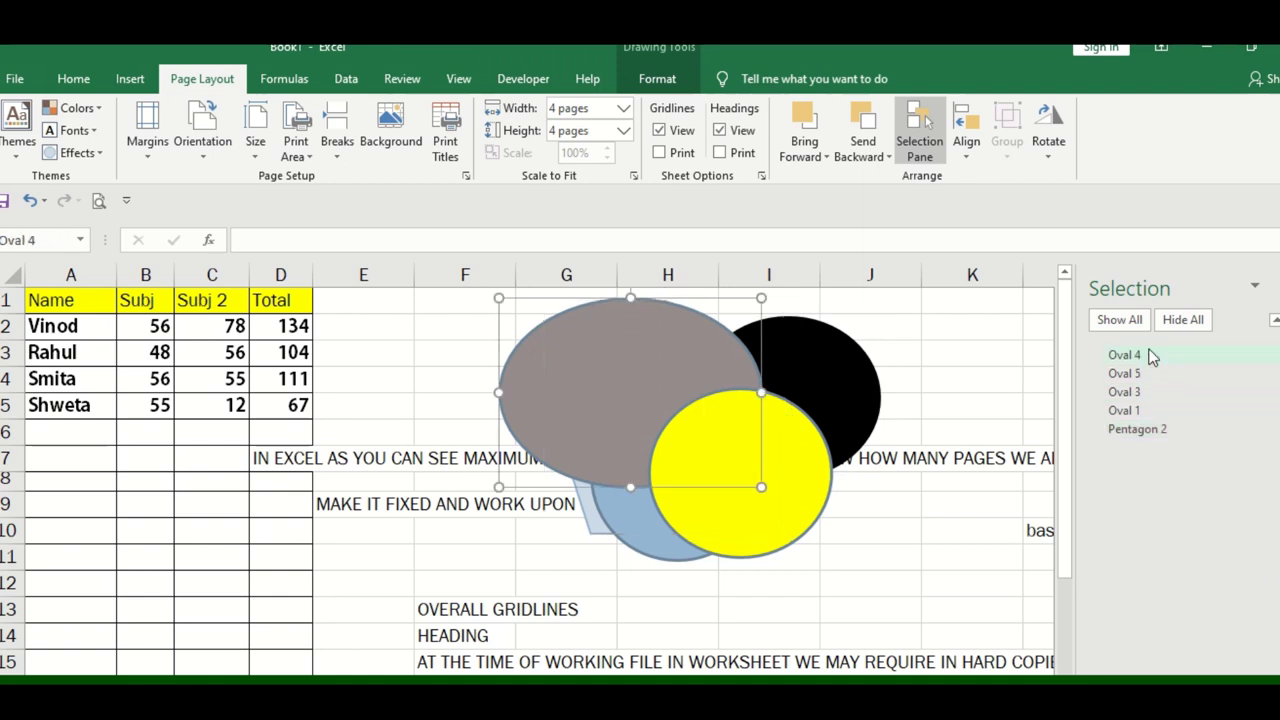
left_click(1145, 412, "ctrl")
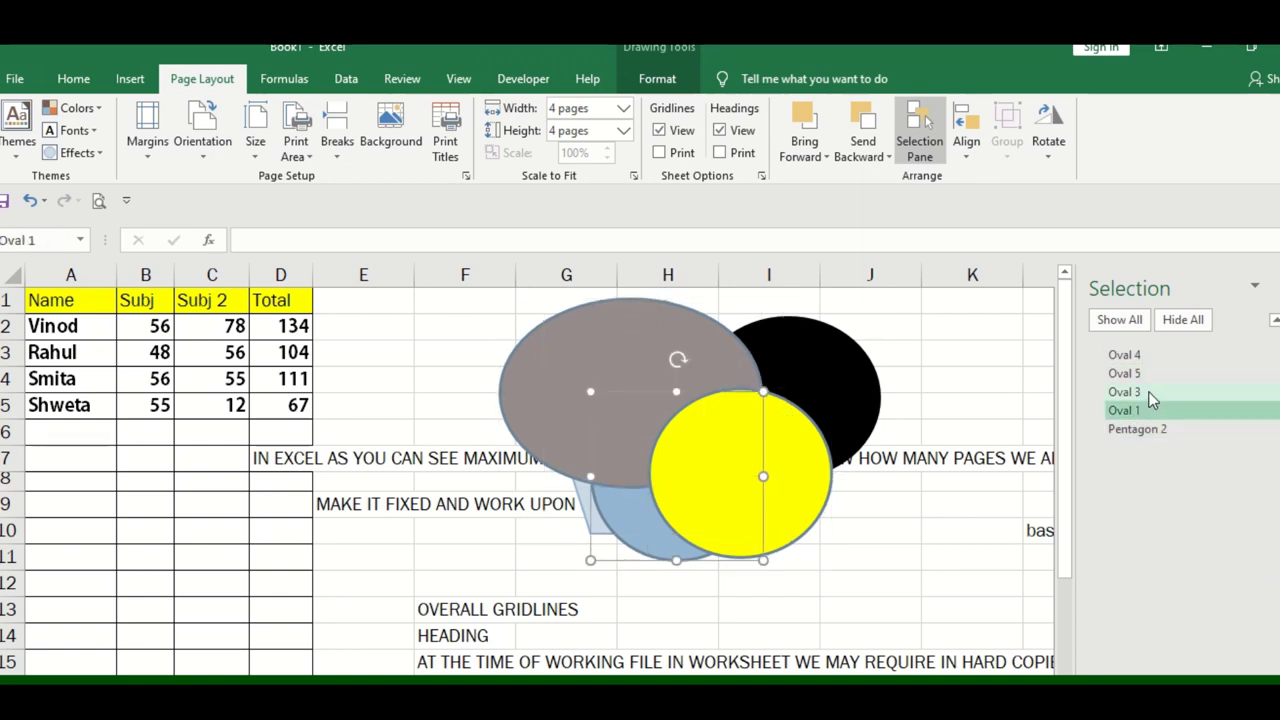
left_click(1124, 392)
left_click(1137, 429, "ctrl")
left_click(1150, 431)
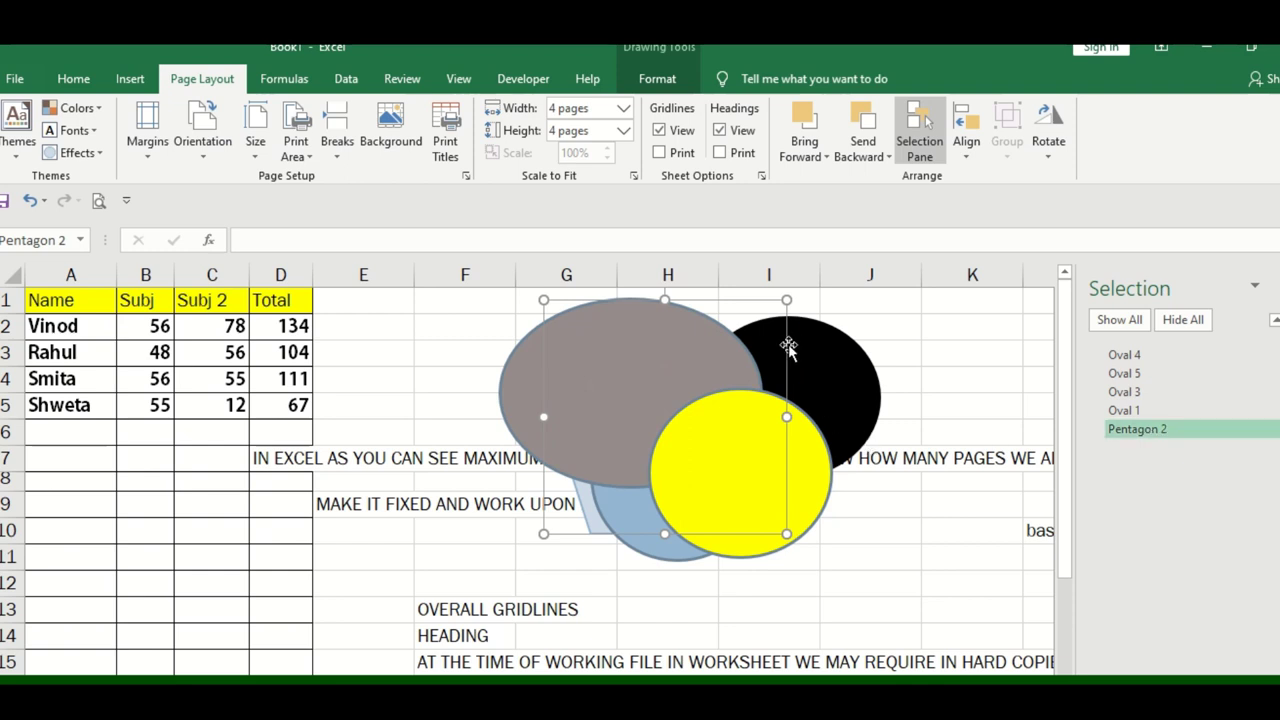
left_click_drag(760, 376, 507, 457)
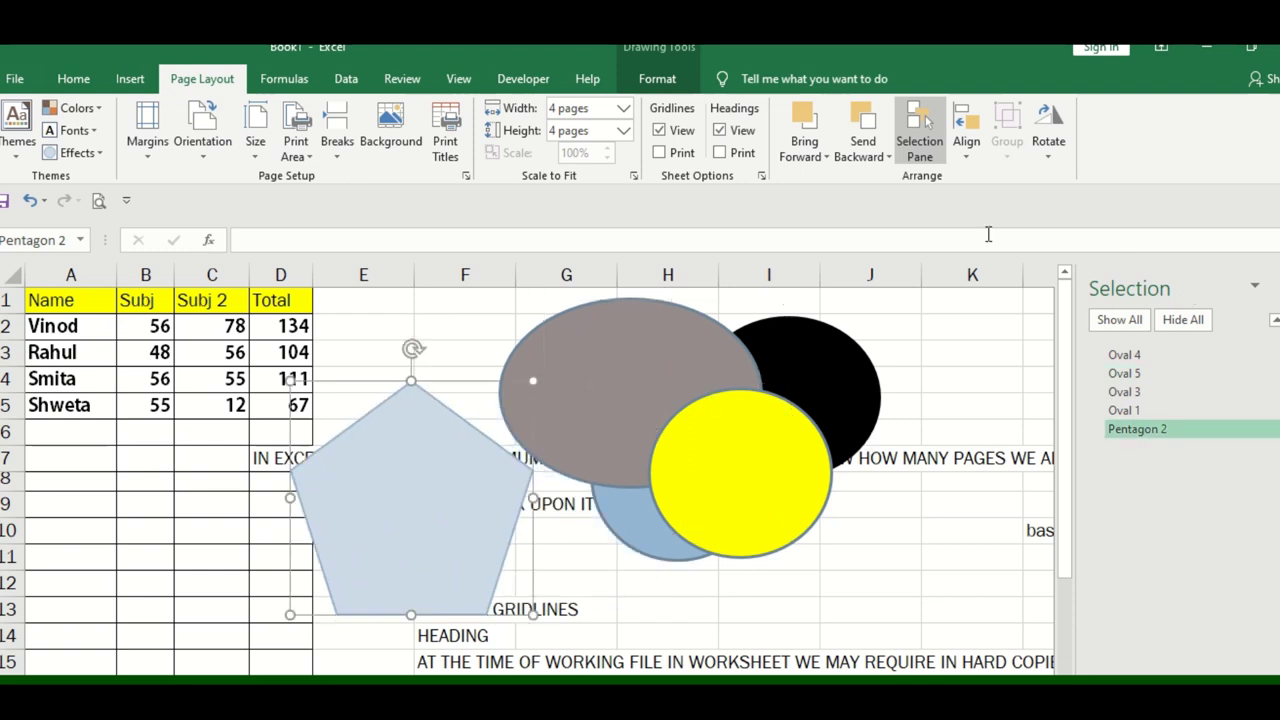
left_click(895, 340)
Step: Type the H12 note that you can't see how many objects are placed
left_click(714, 584)
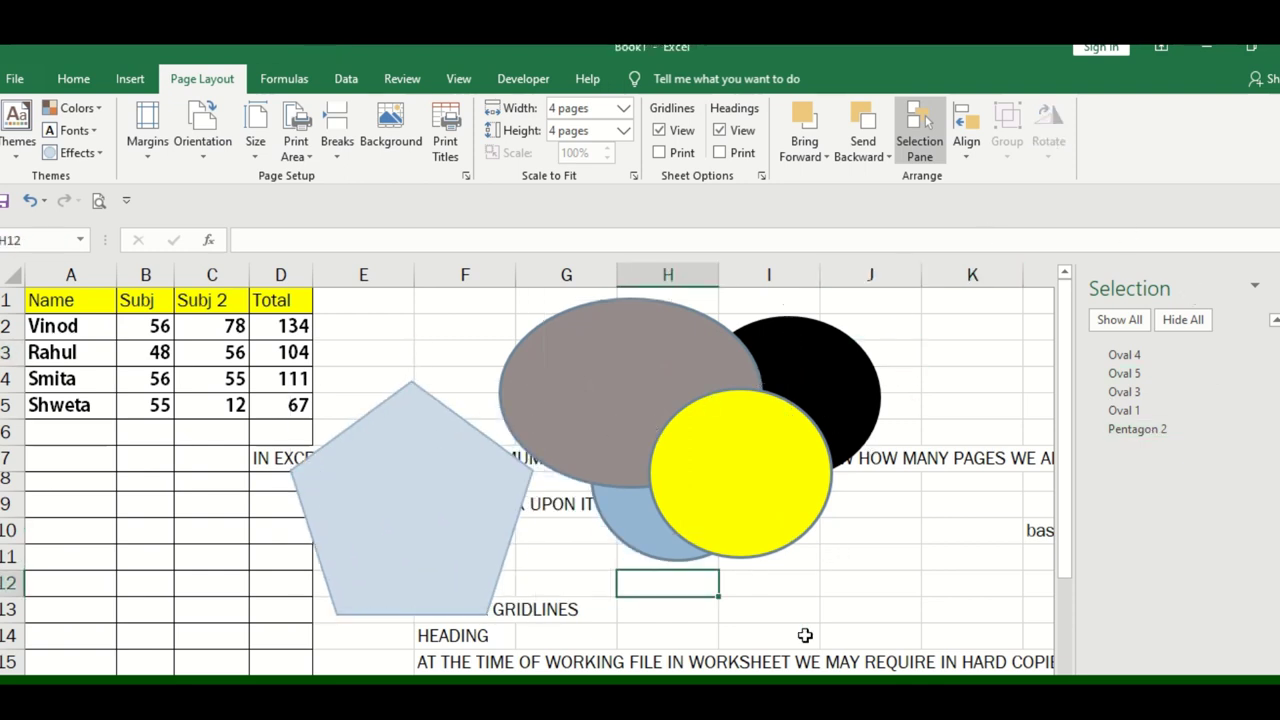
type("WE CAN ")
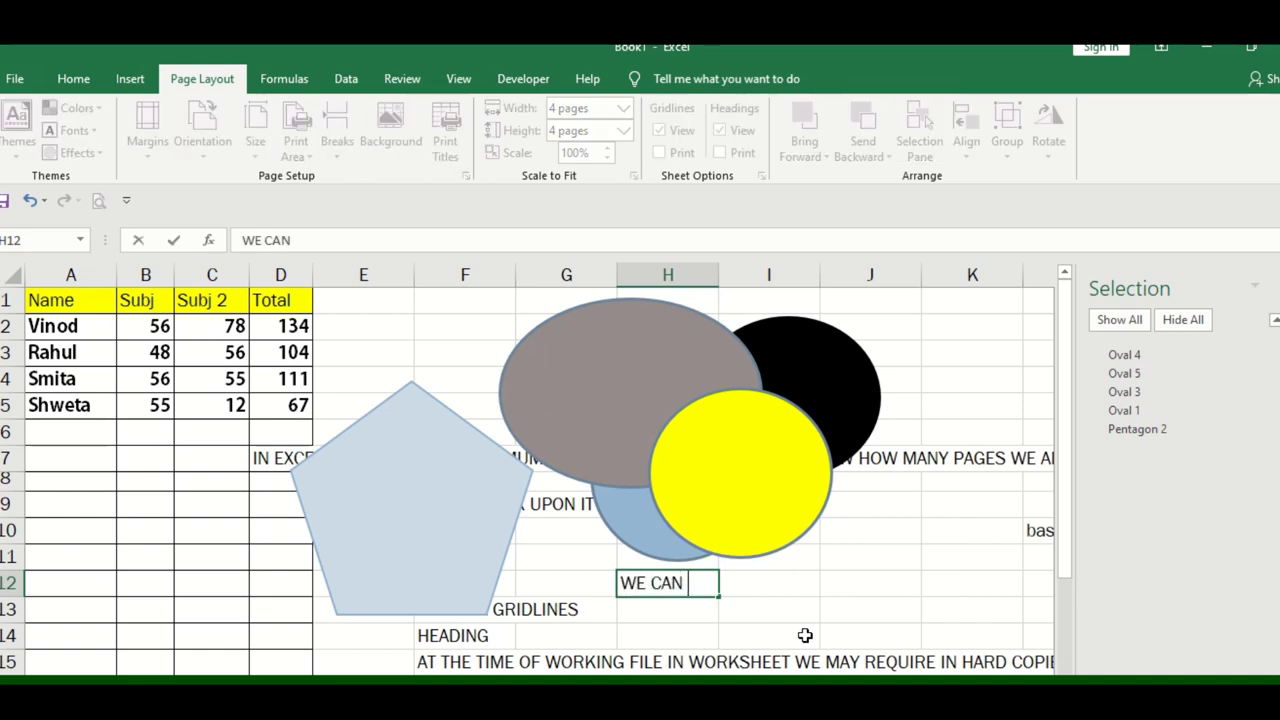
type("SEE O")
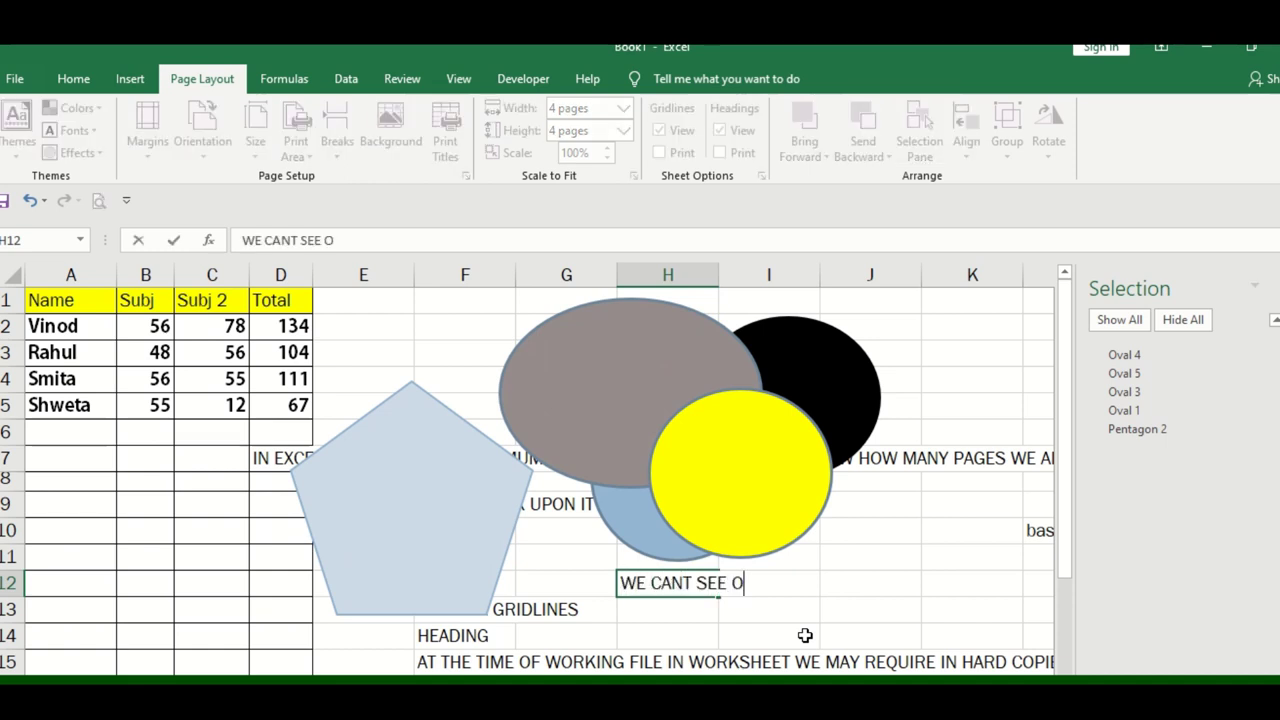
key("BackSpace")
type("HOW MANY OP")
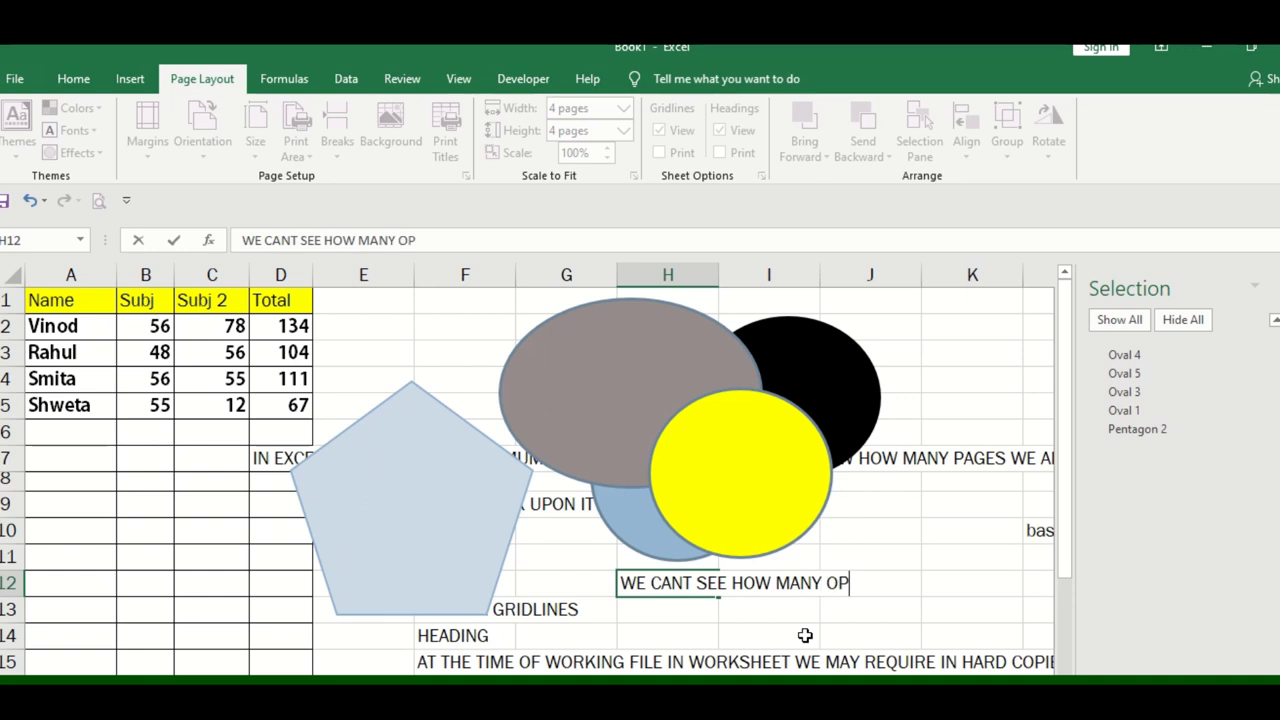
type("B")
key("BackSpace")
key("BackSpace")
type("JECTS ")
type("PLACED")
key("Return")
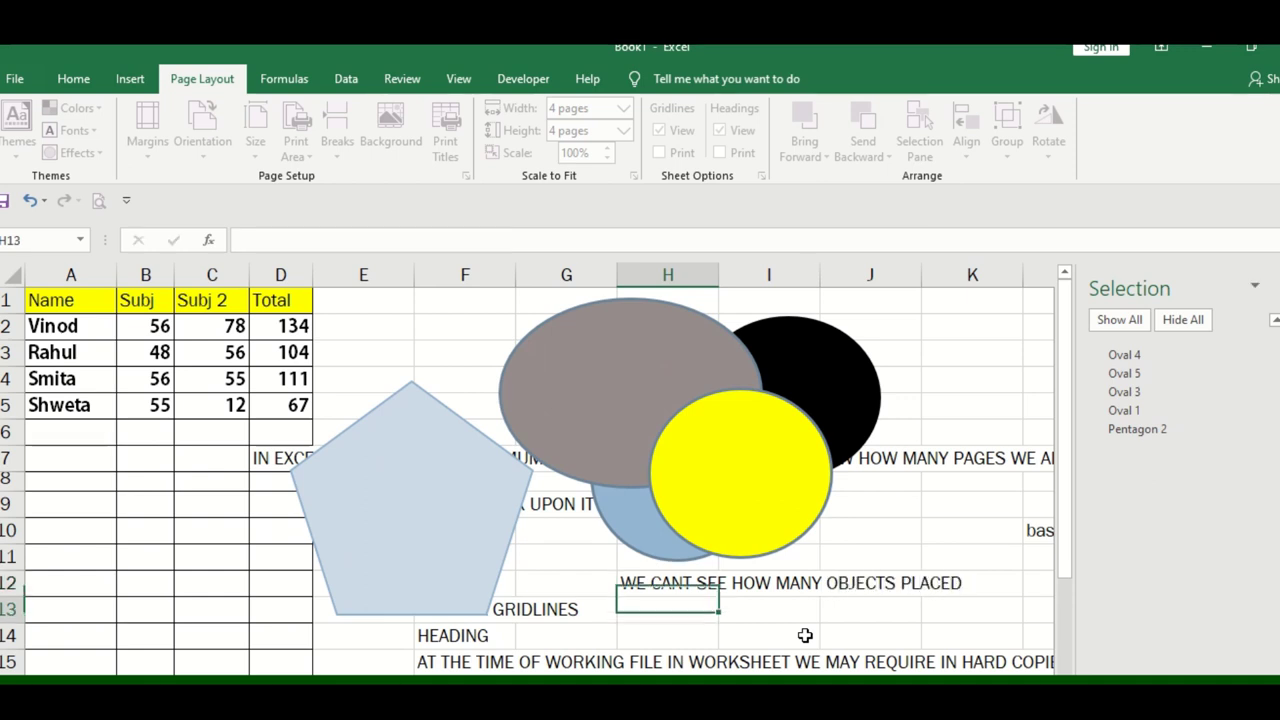
Step: Add the H13 note on selecting a particular object and 'CHOOSE SELECTION PANE' in H14
type("AT THE IM")
key("BackSpace")
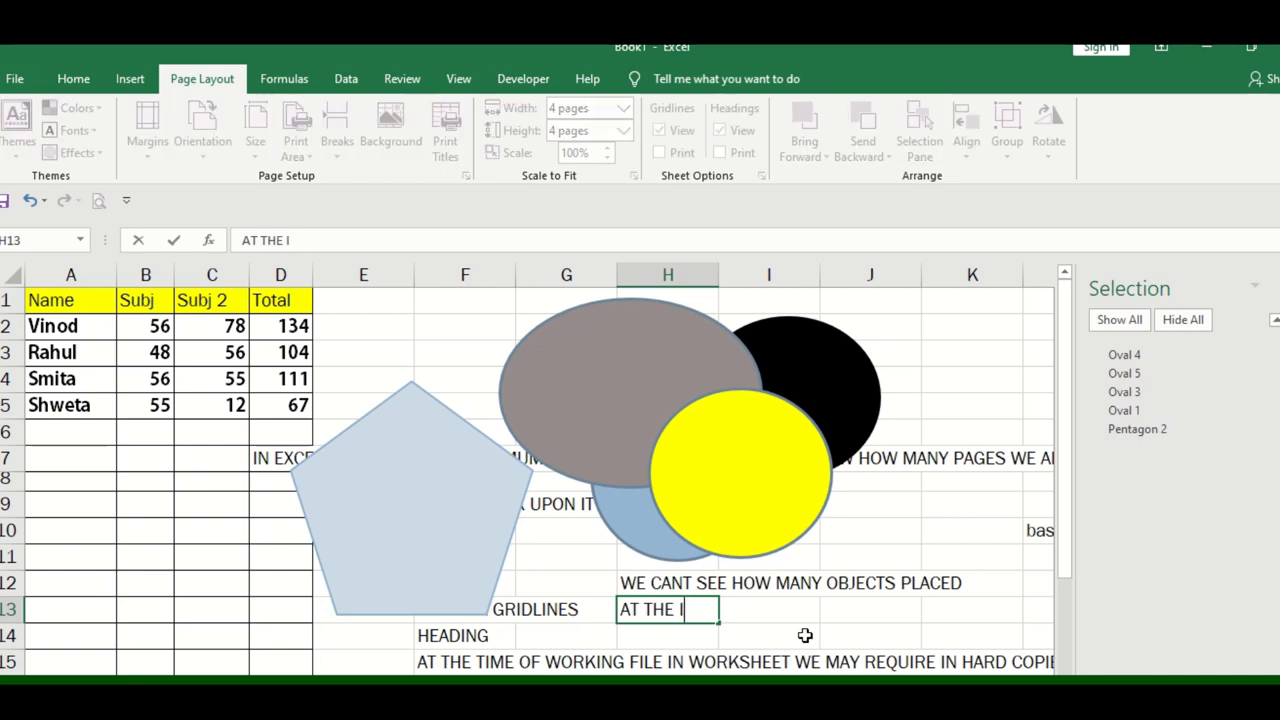
type("H")
key("BackSpace")
type("HIS TIME")
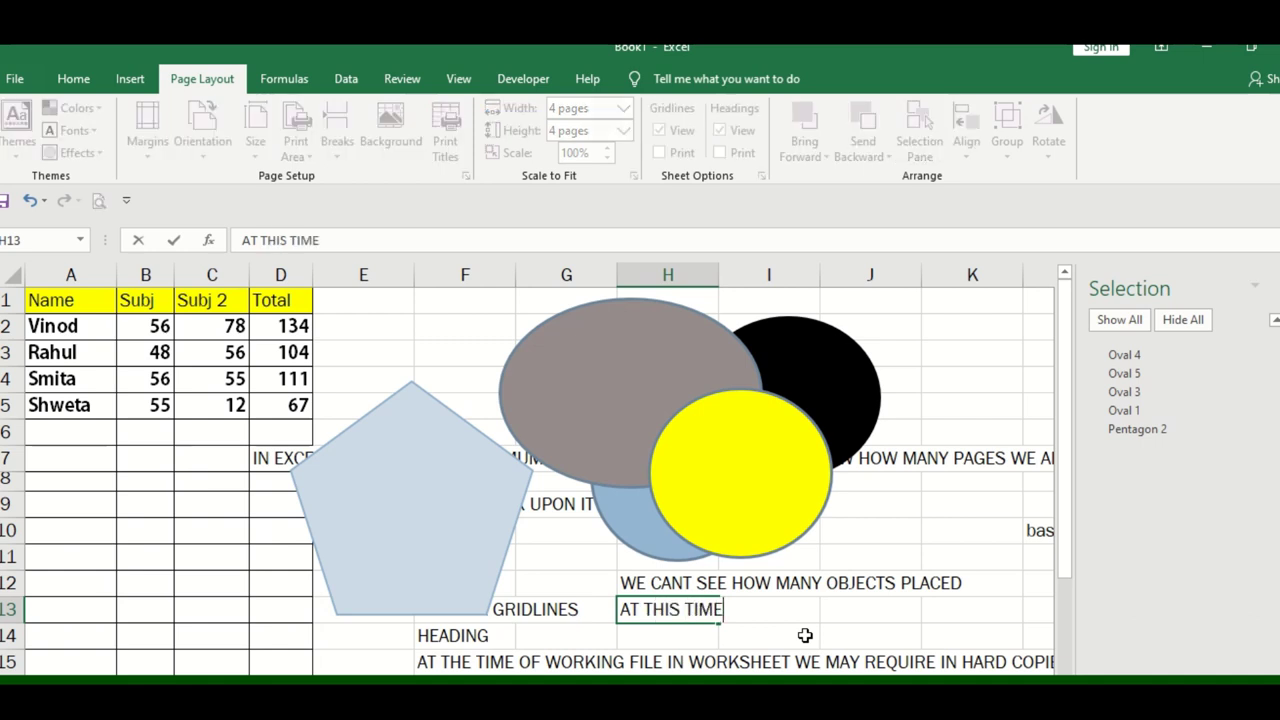
type(" TO DIRECT S")
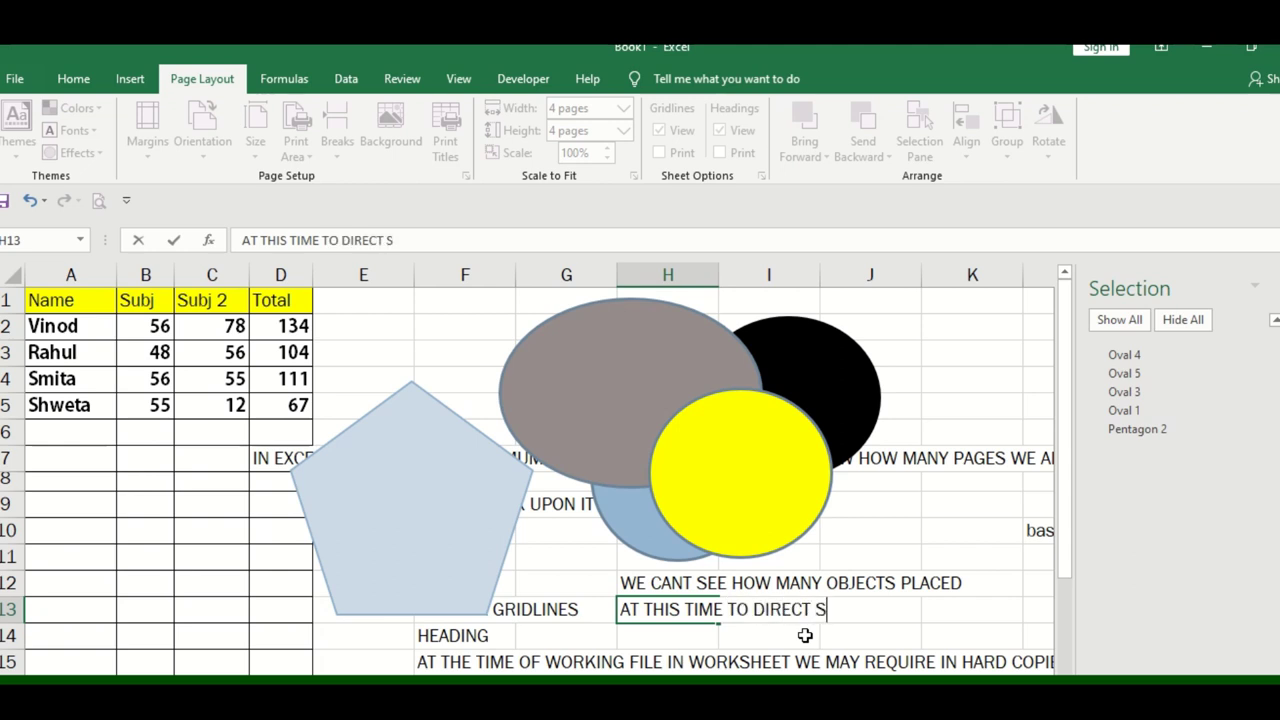
type("ELECT P")
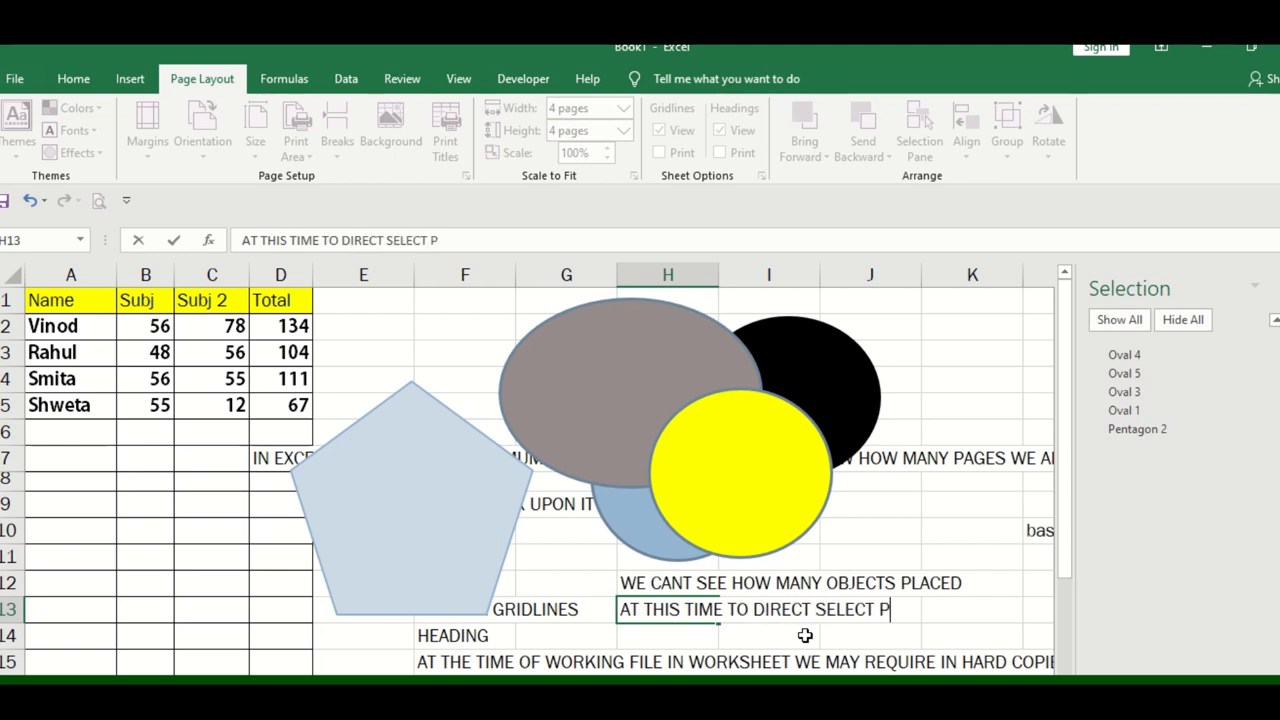
type("ARTICULAR ")
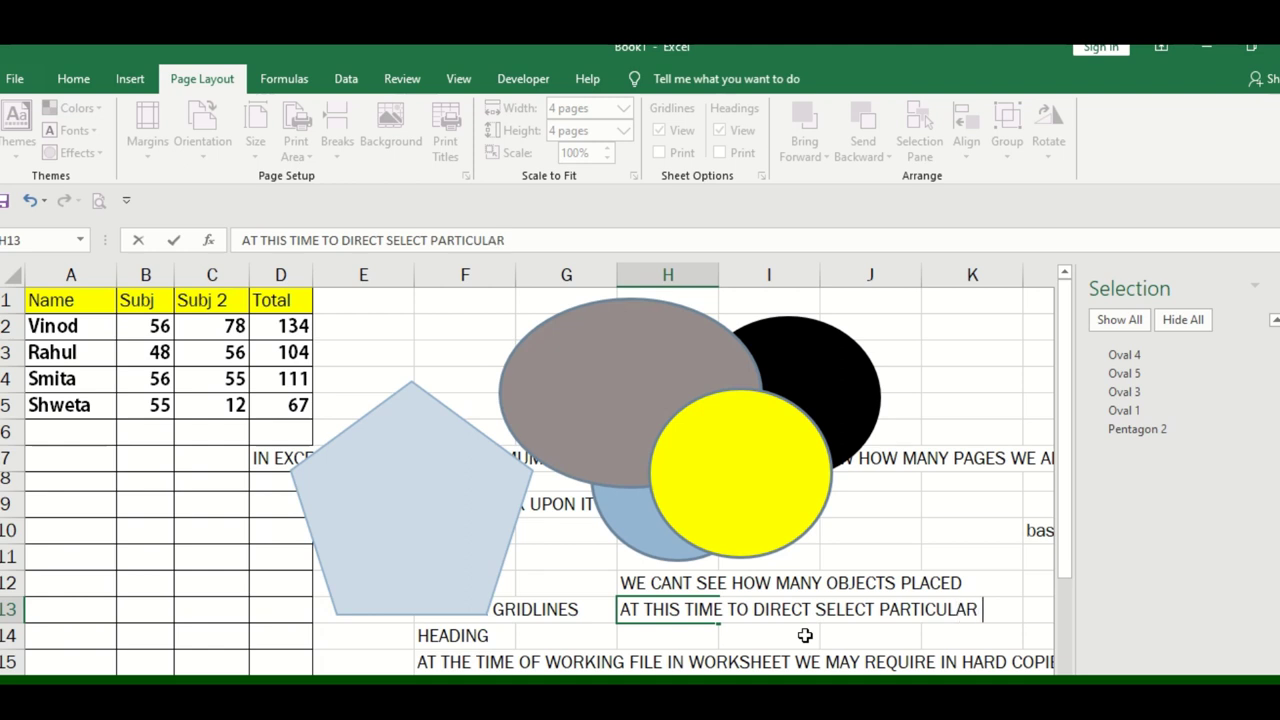
type("OBJECT")
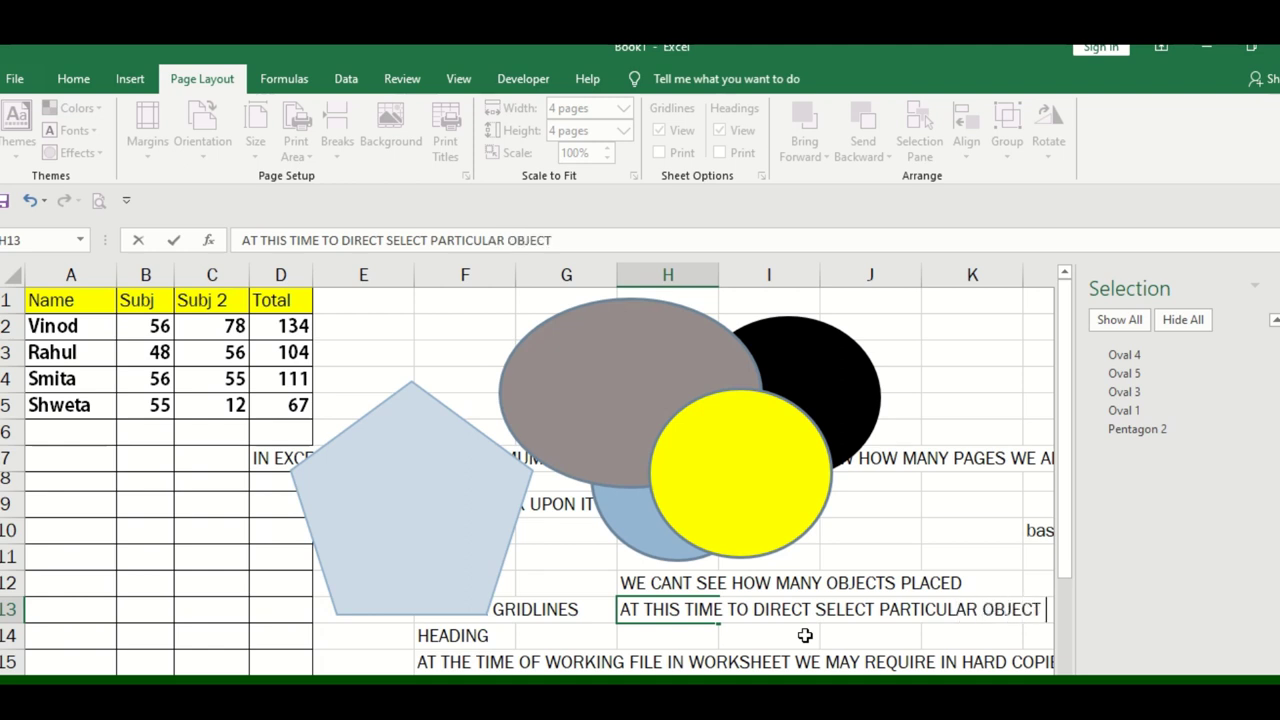
key("Return")
type("CHOOSE SEL")
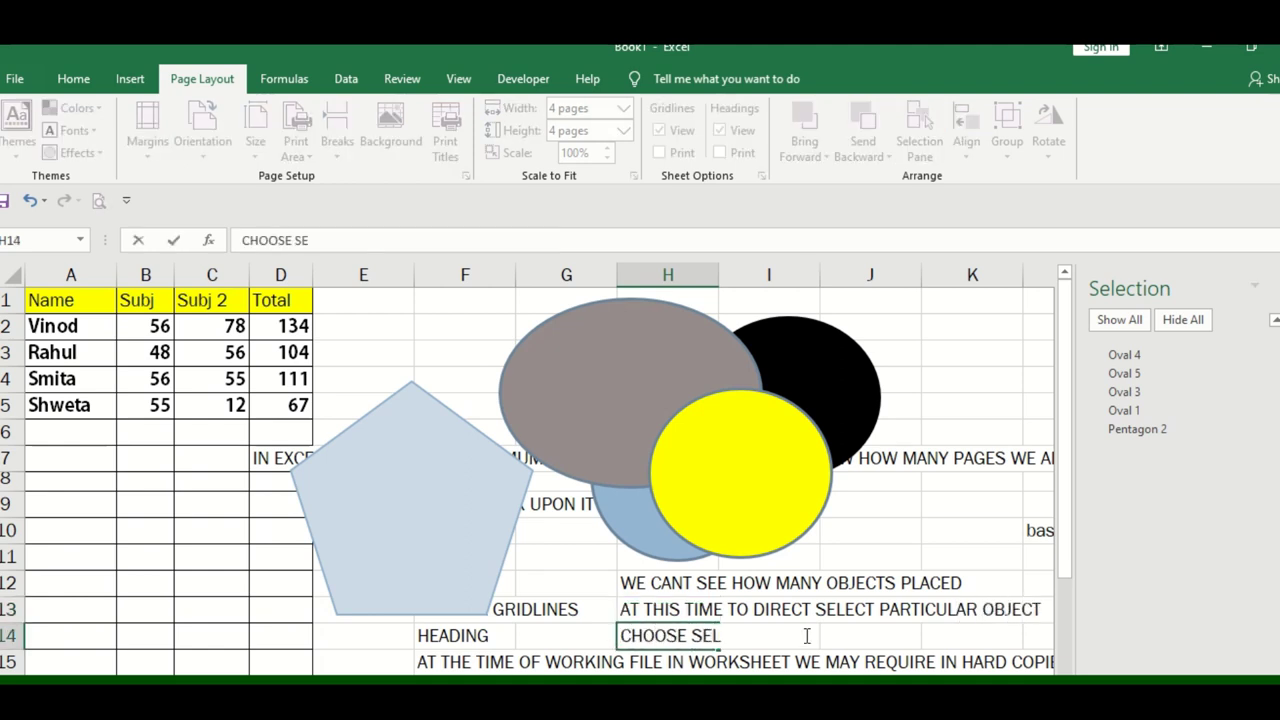
type("ECTION PANE")
key("Return")
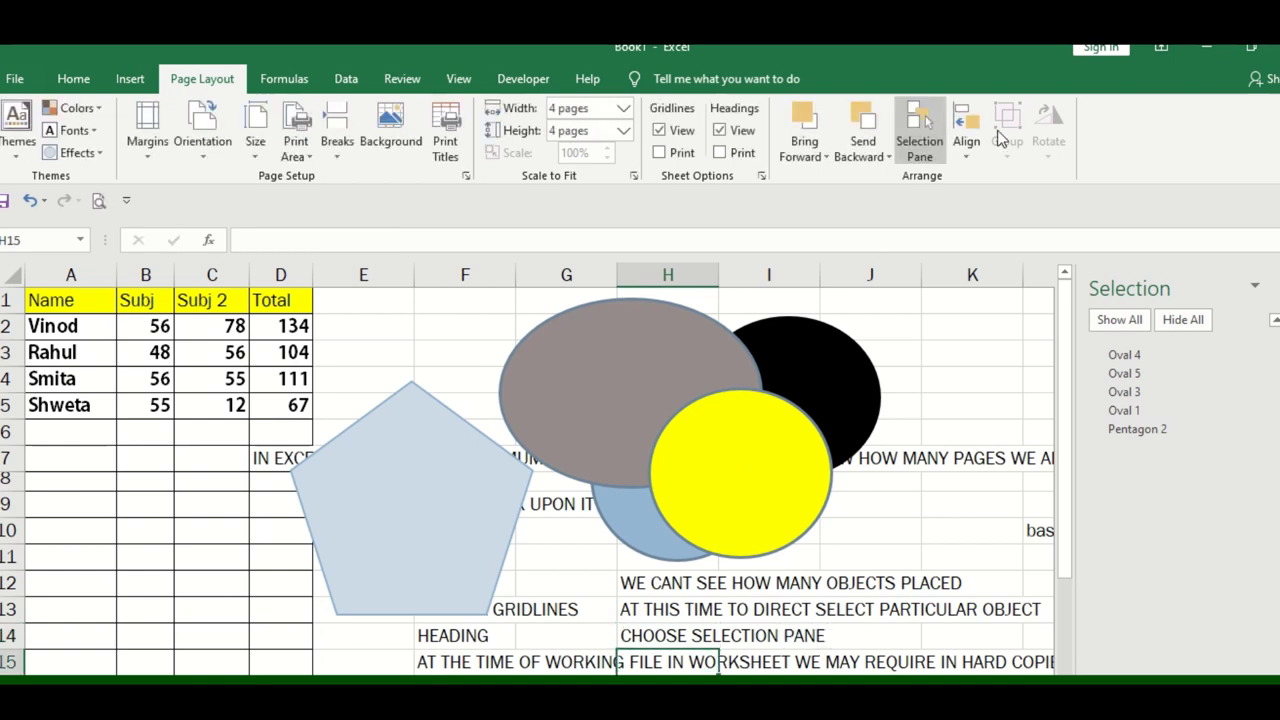
Step: Drag the grey oval down-left to overlap the pentagon, level with the yellow circle
left_click(966, 145)
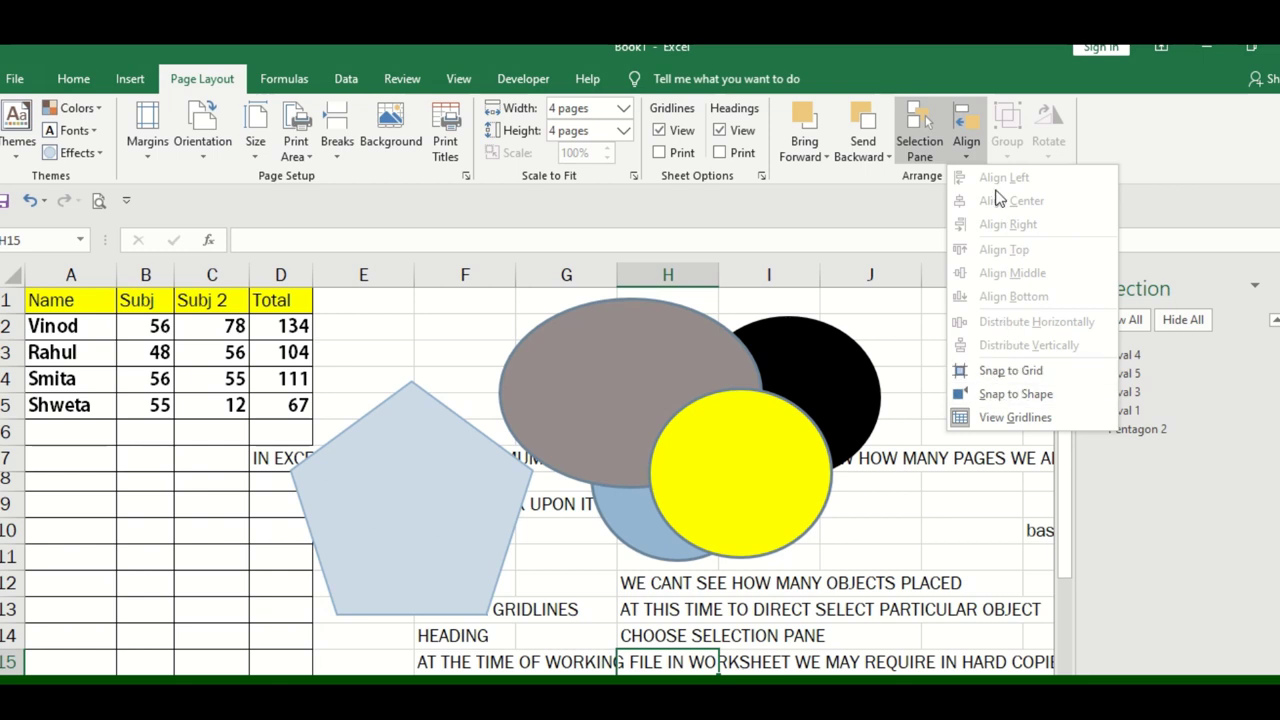
left_click(368, 424)
left_click_drag(80, 330, 308, 388)
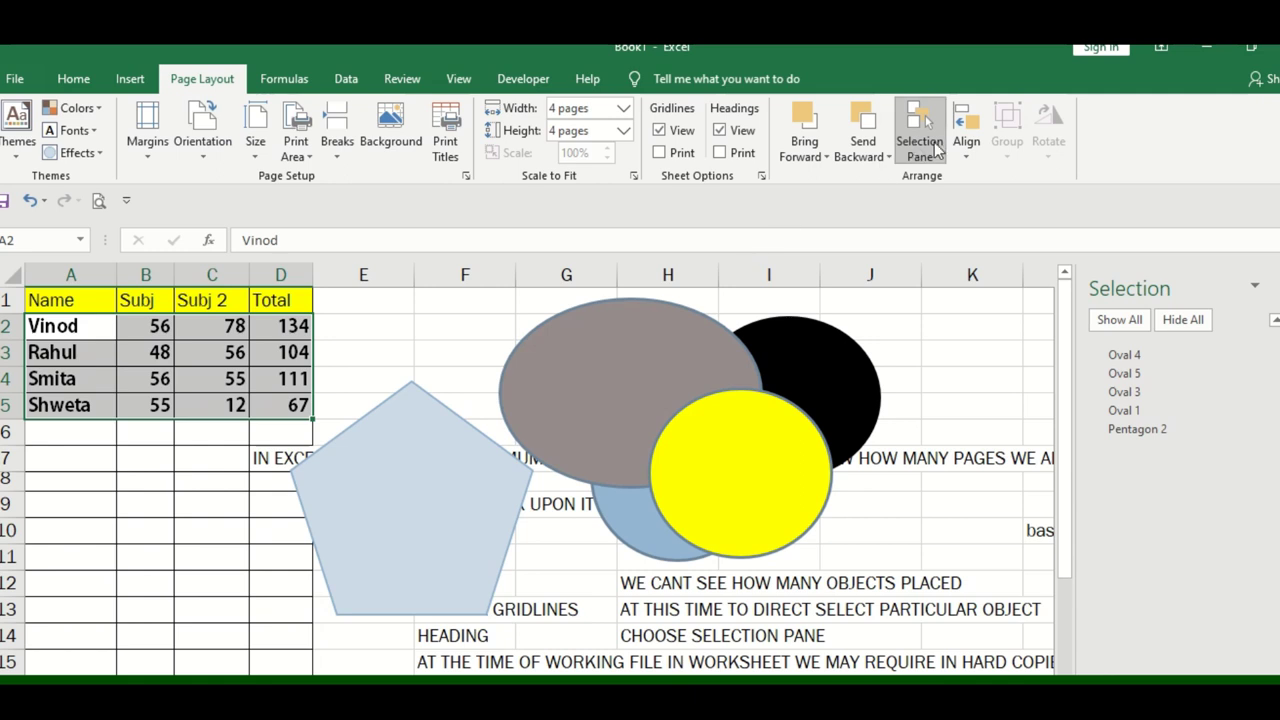
left_click(966, 145)
left_click(986, 370)
left_click_drag(561, 348, 447, 416)
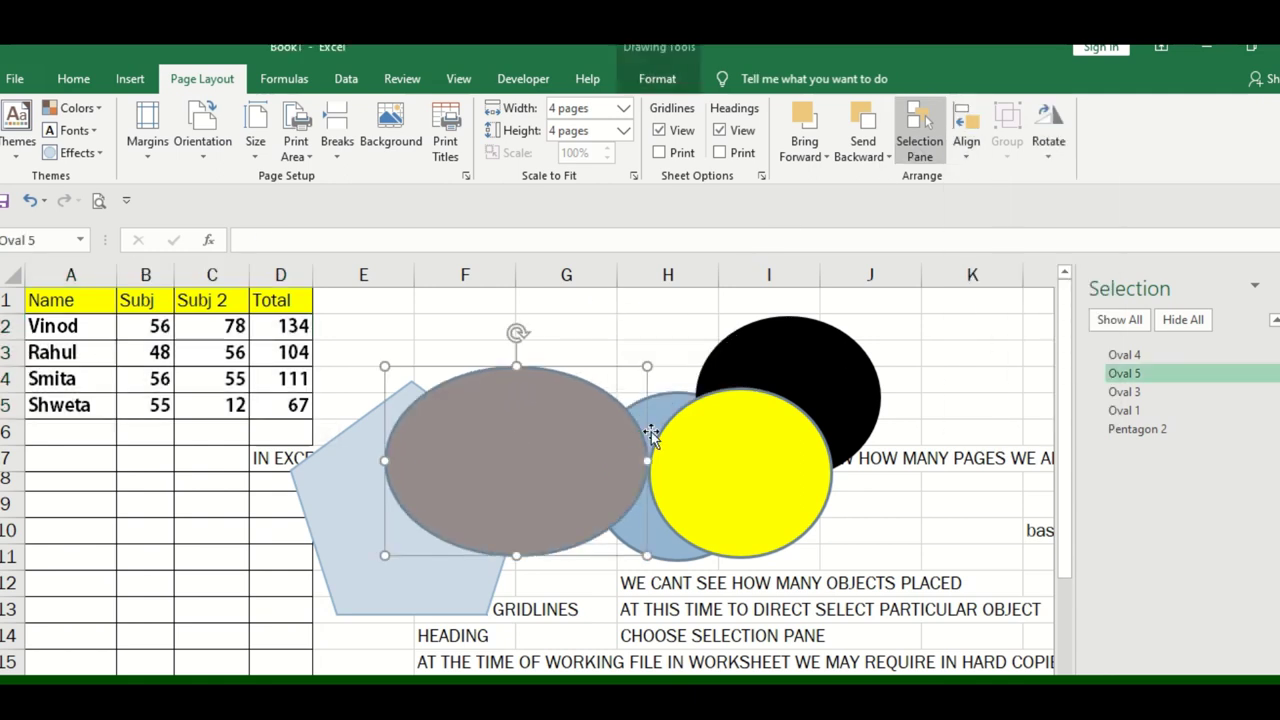
left_click(709, 457, "shift")
left_click(966, 150)
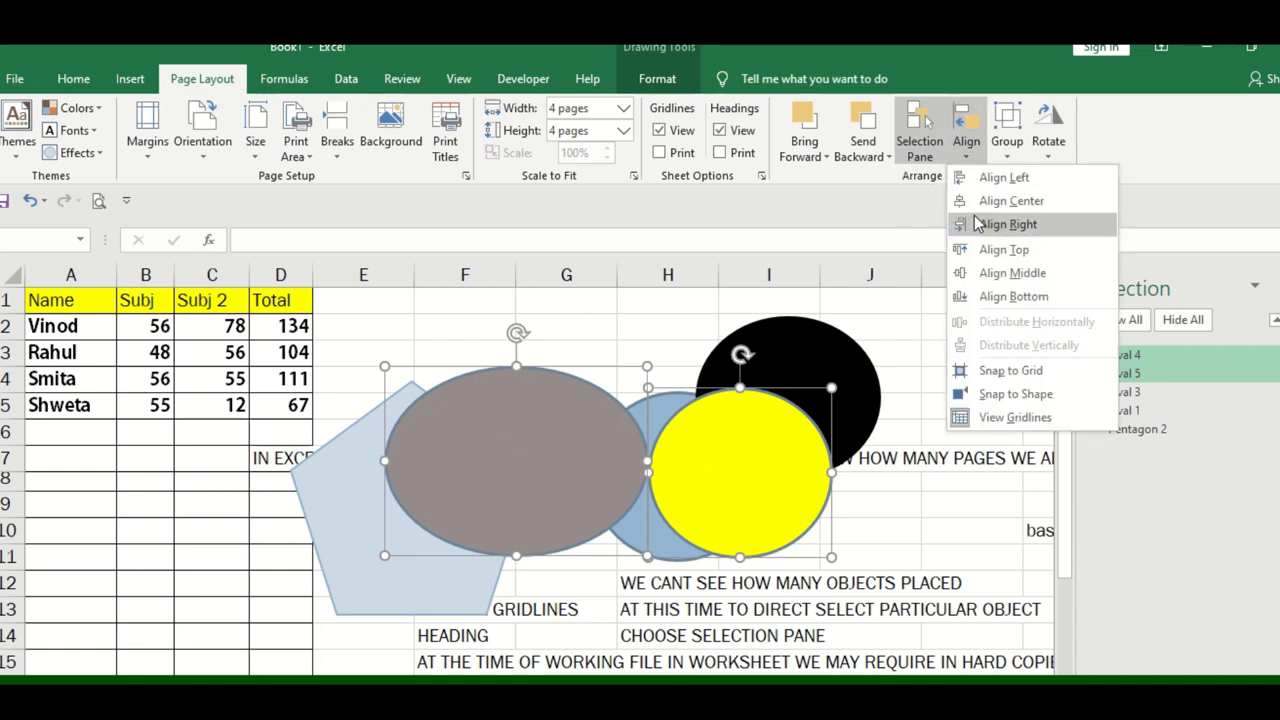
left_click(565, 315)
left_click(487, 305)
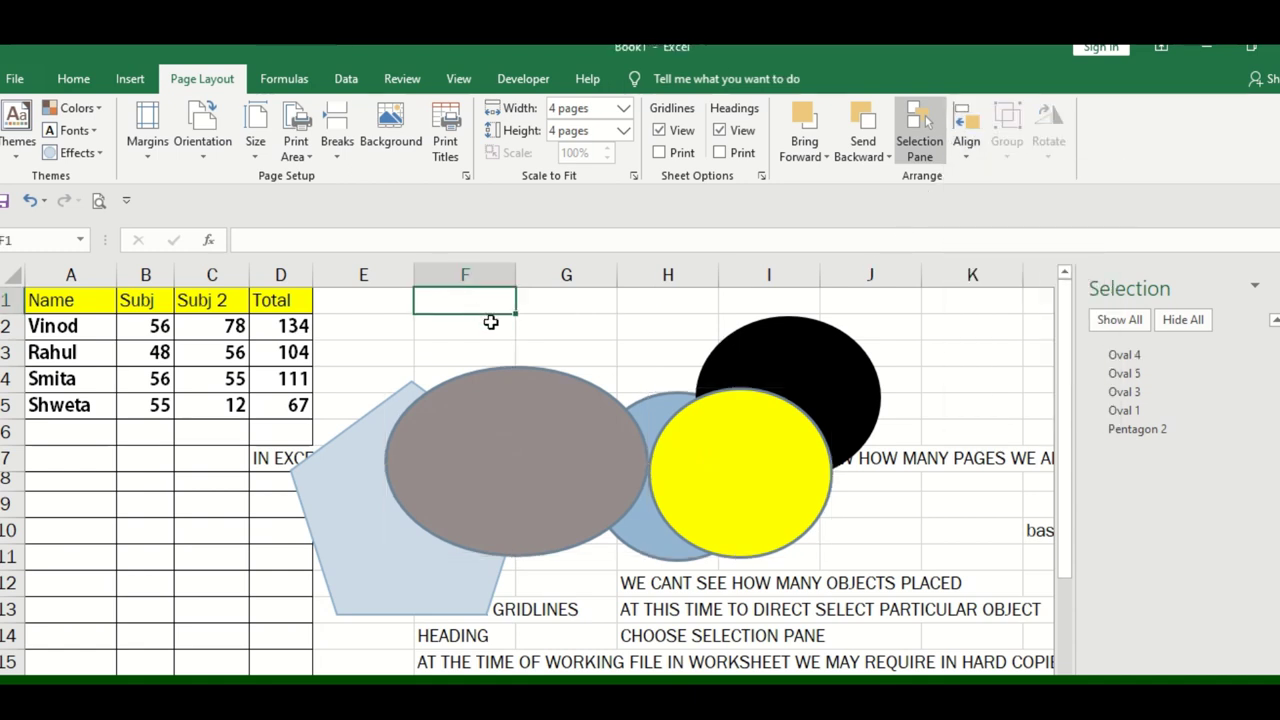
Step: Enter the F1 note about pressing Ctrl to select two objects, and 'LIKE BELOW' in F2
type("TO TURN ")
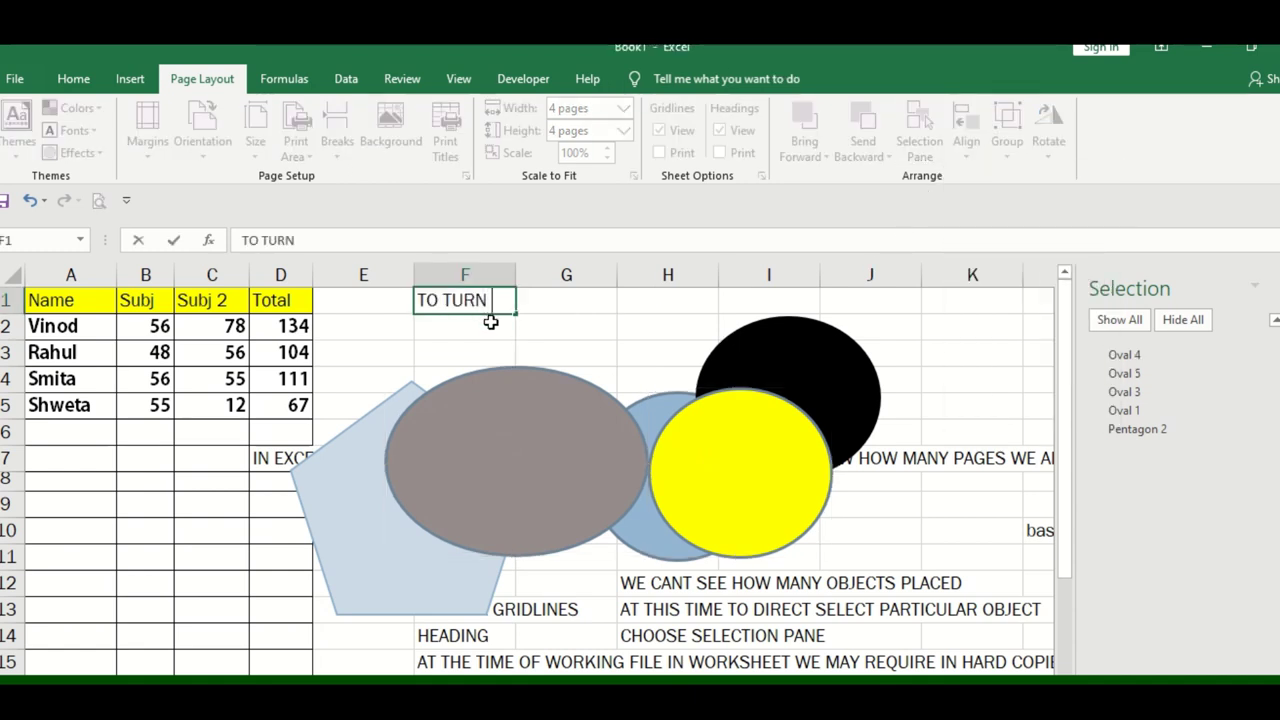
type("ON THIS OPTION ")
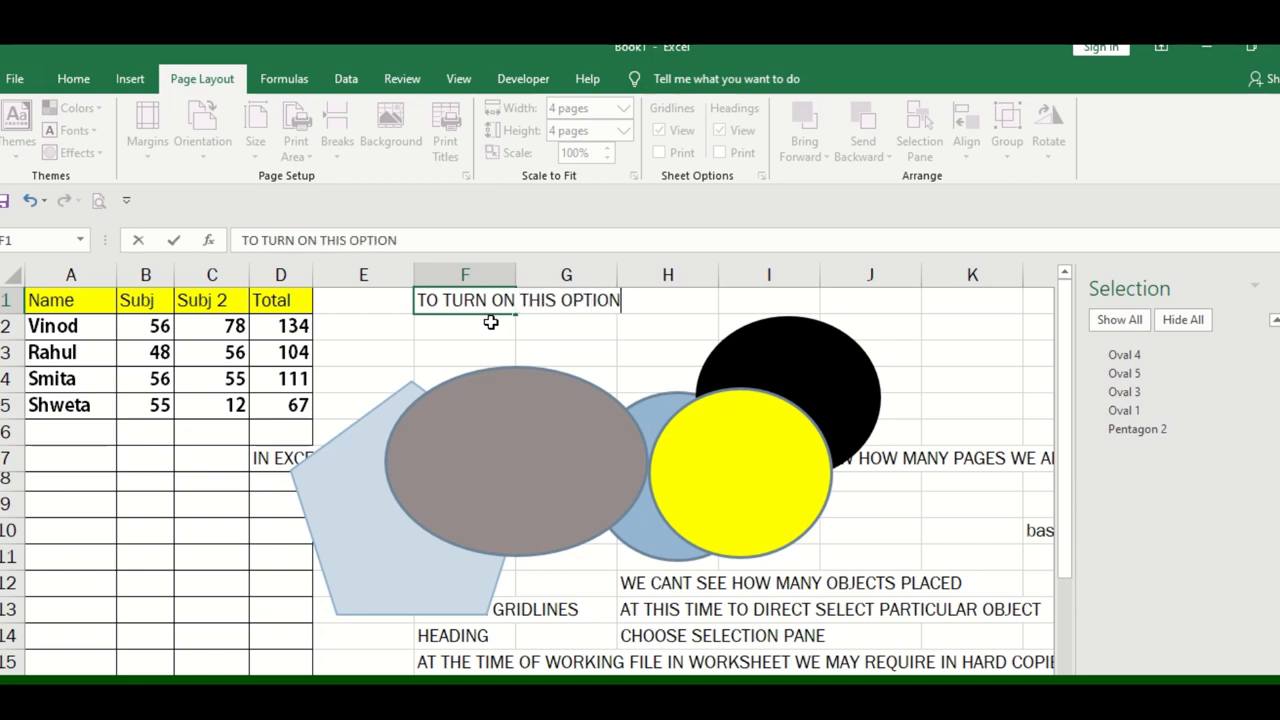
type("YOU NEED TO")
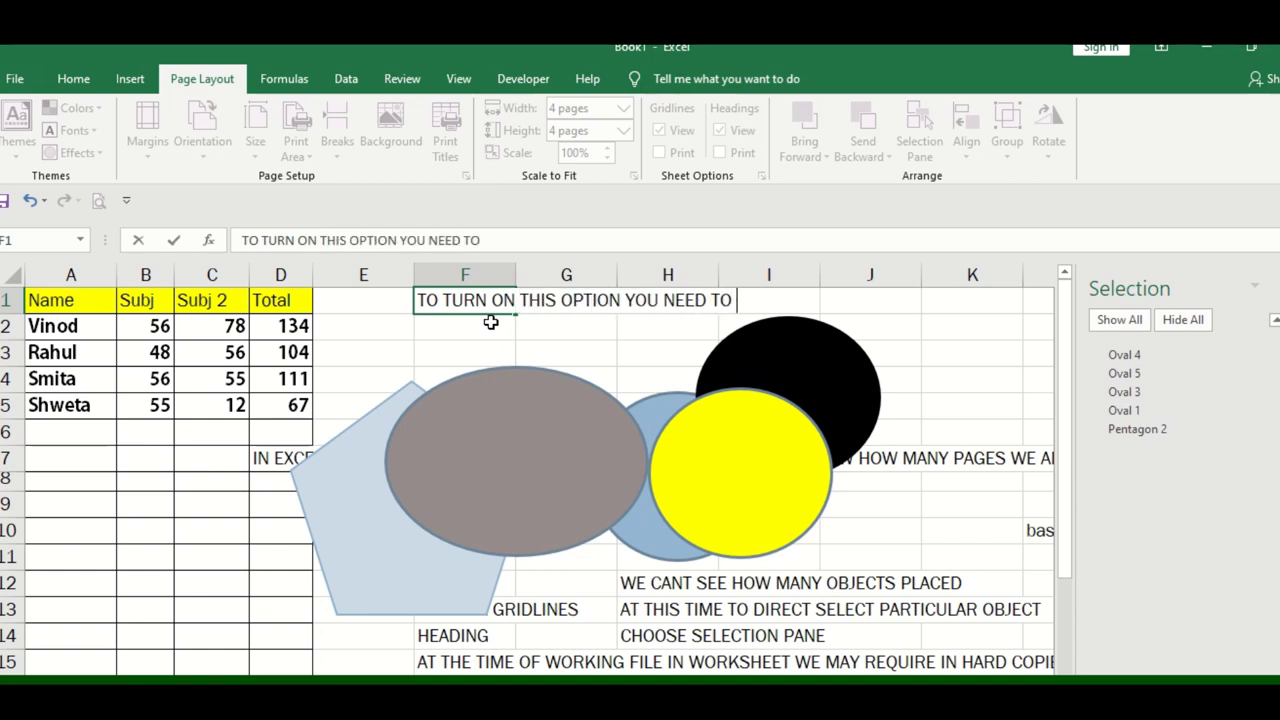
type(" PRESS CTRL")
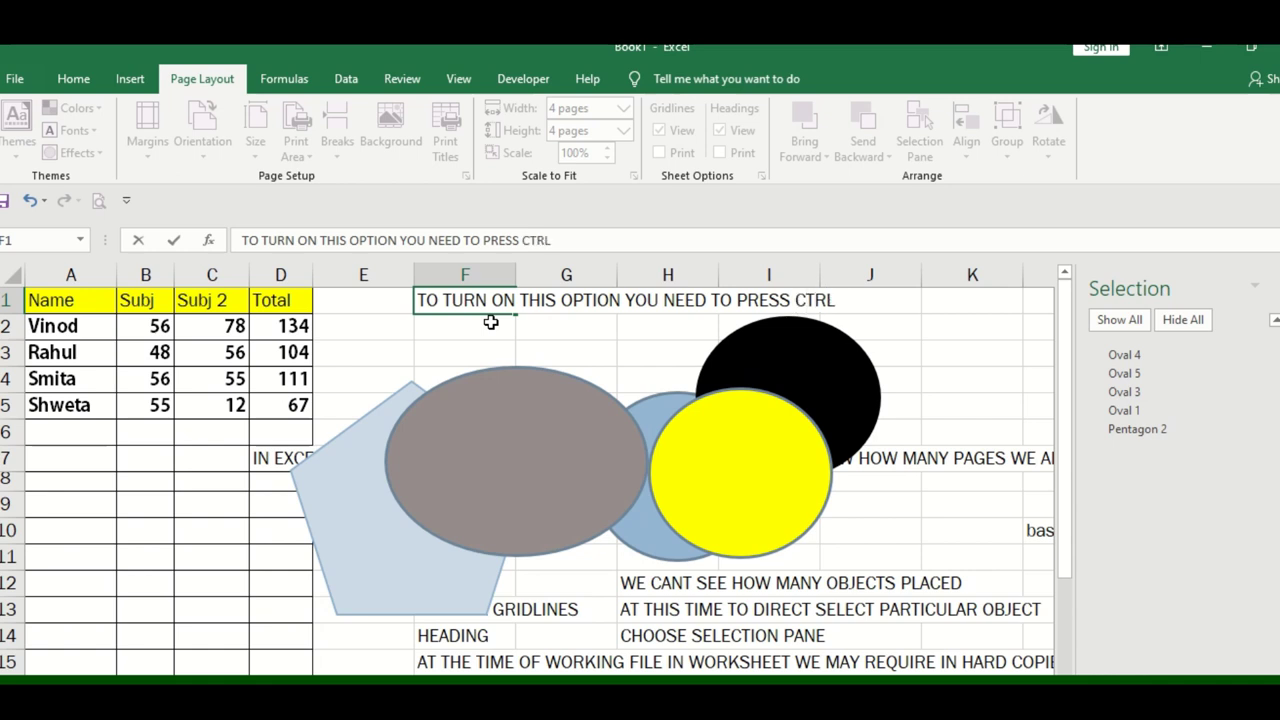
type(" KEY AND SELEC")
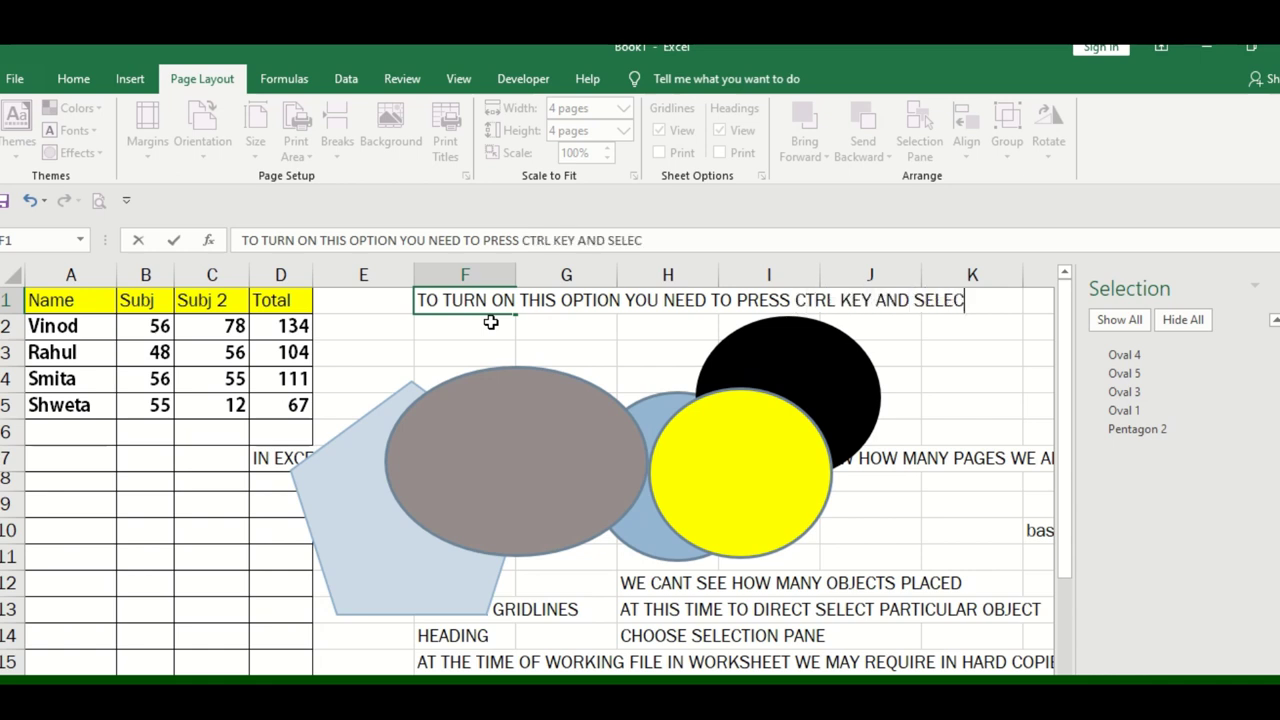
type("T TWO")
key("BackSpace")
type("WO OB")
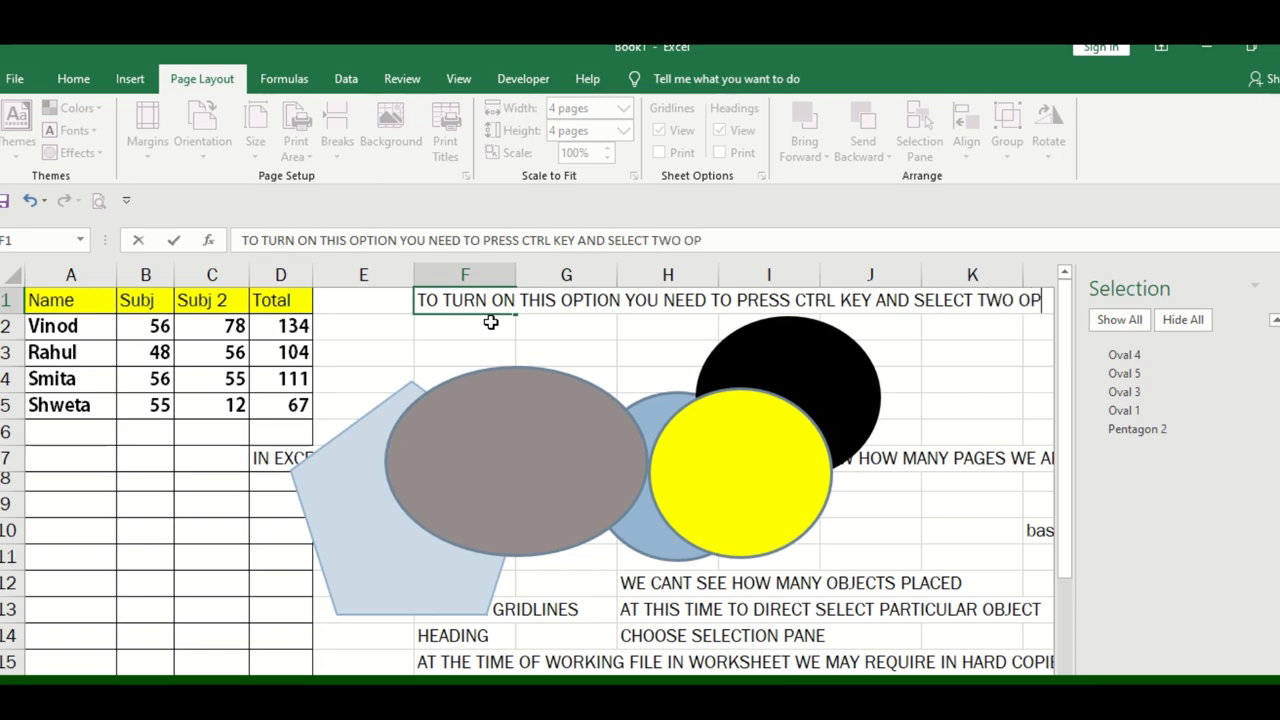
type("JET")
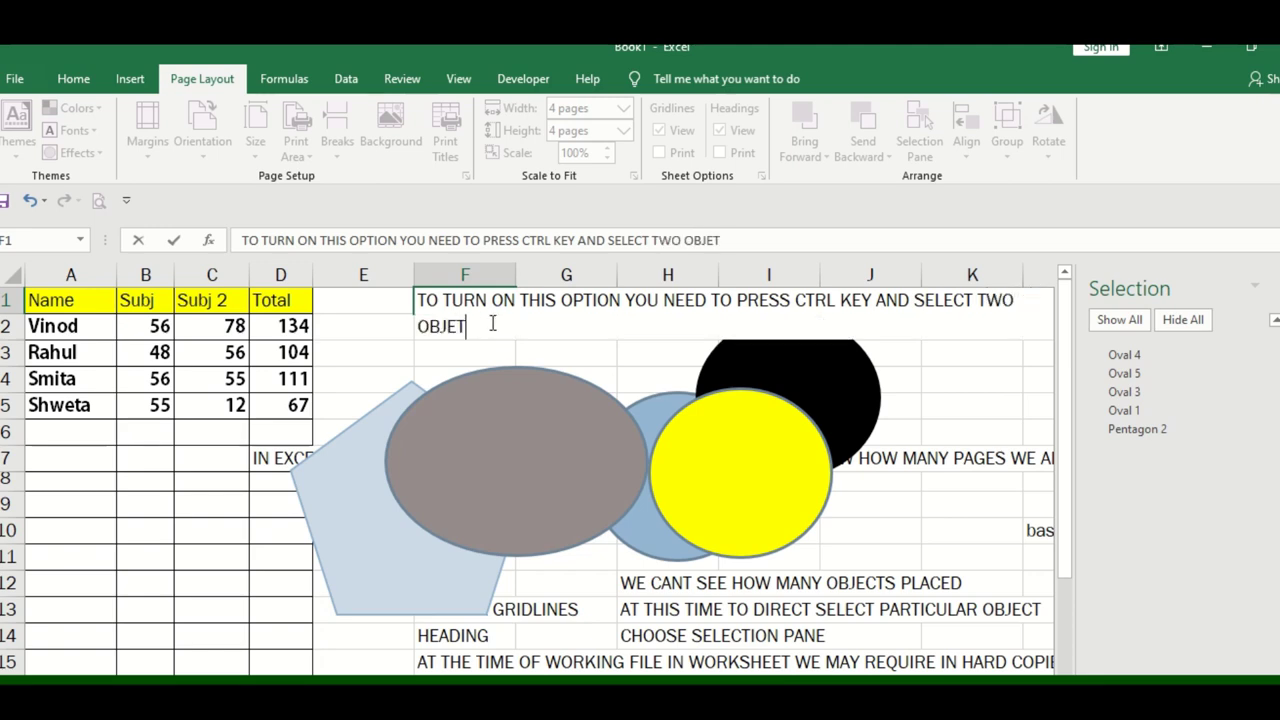
key("BackSpace")
type("CTS")
key("Return")
type("LIKE ")
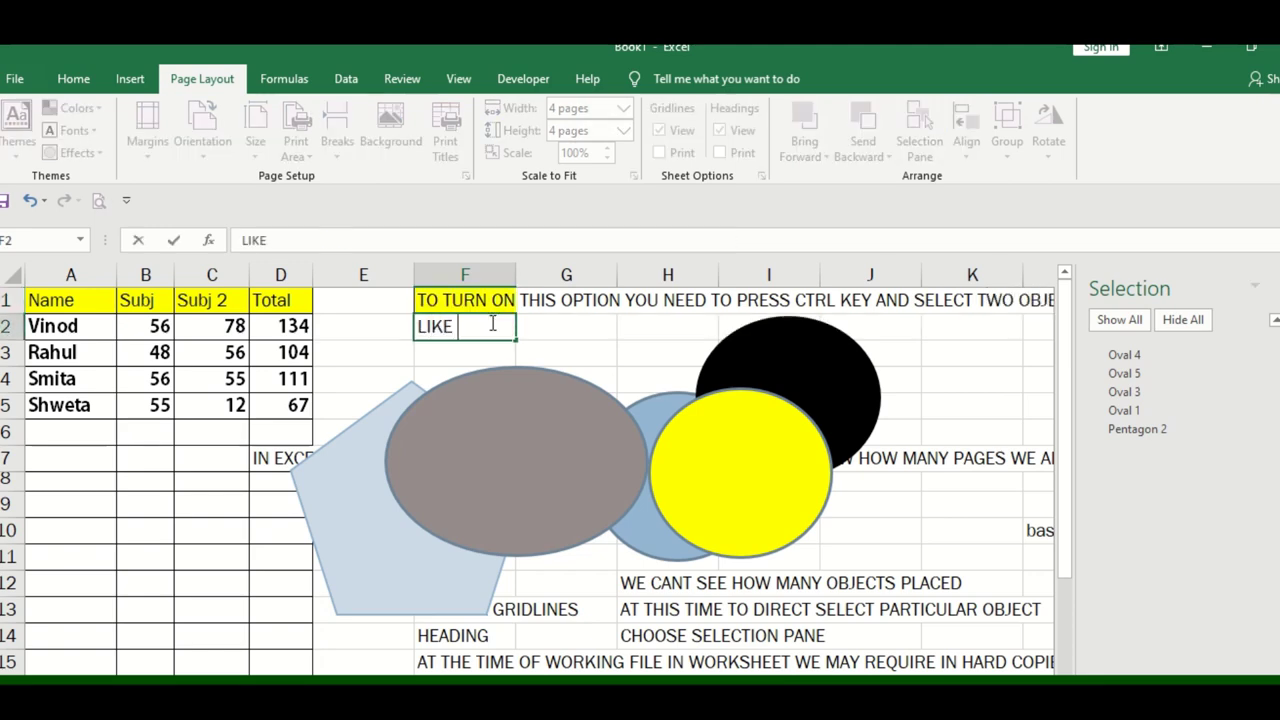
type("BELOW")
key("Return")
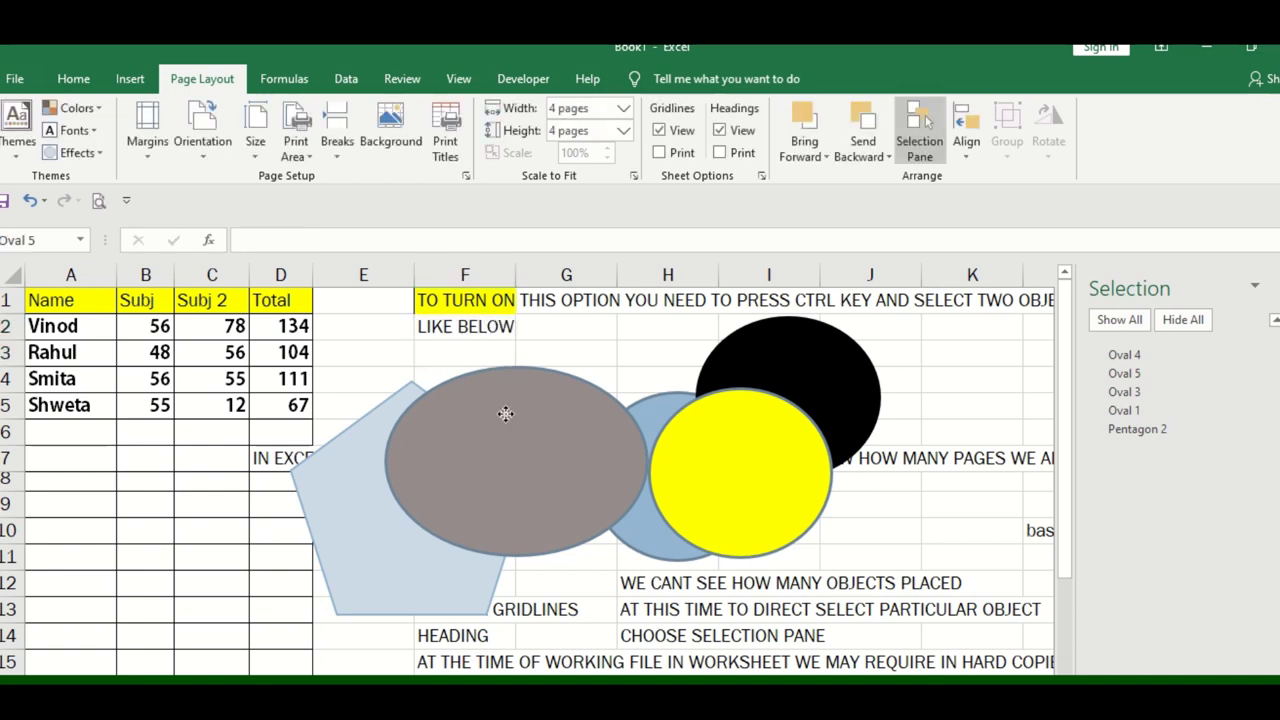
Step: Select the gray and yellow ovals and apply Align Left, Center, then Right
left_click(530, 412)
left_click(710, 422, "ctrl")
left_click(960, 148)
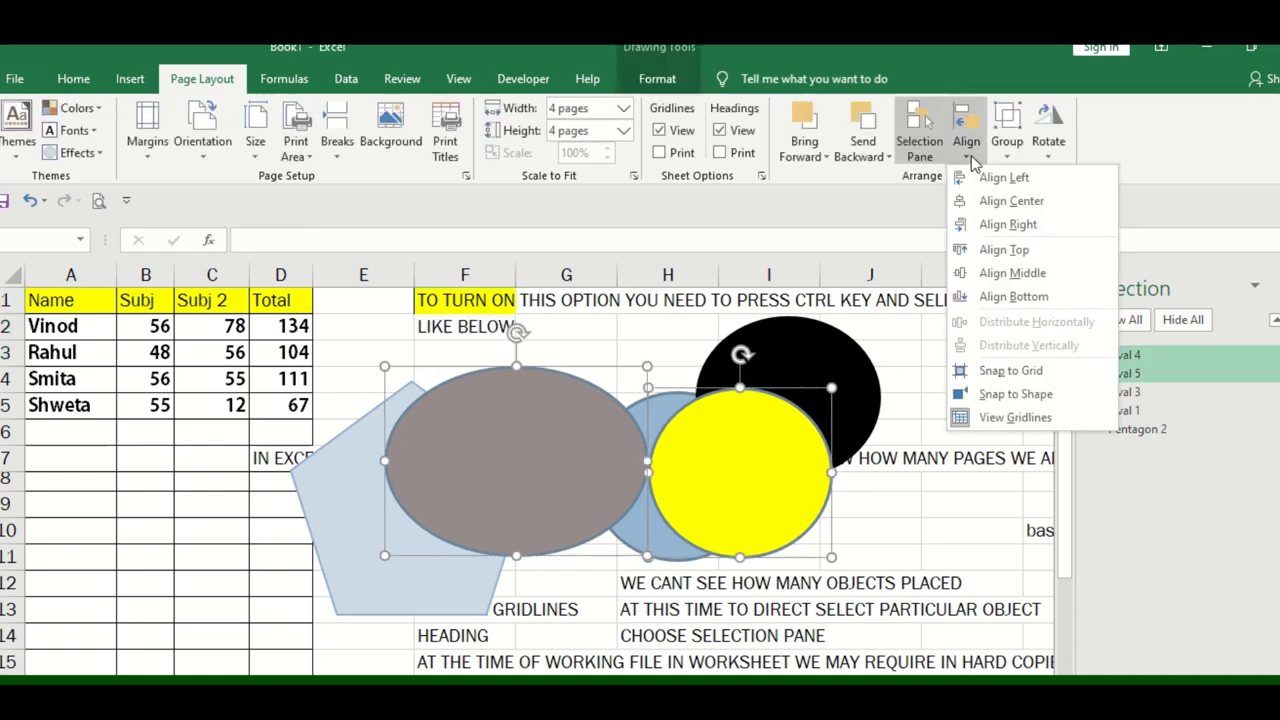
left_click(983, 177)
left_click(966, 148)
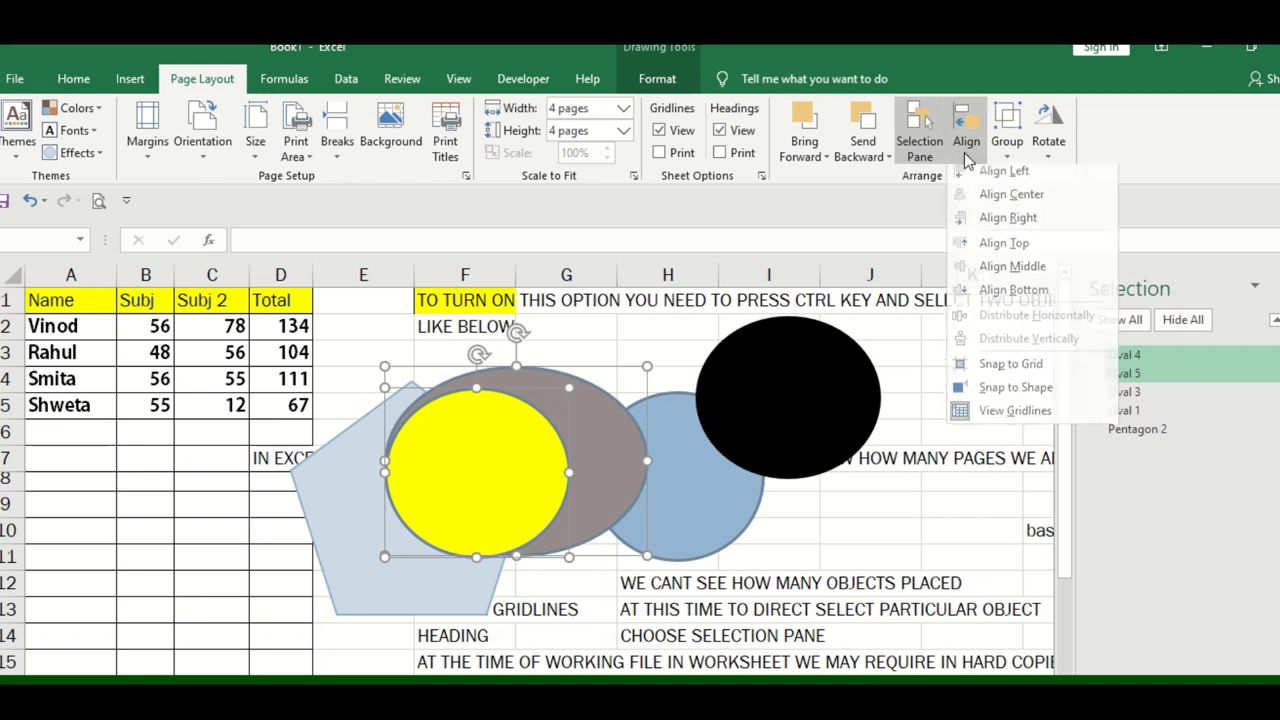
left_click(985, 198)
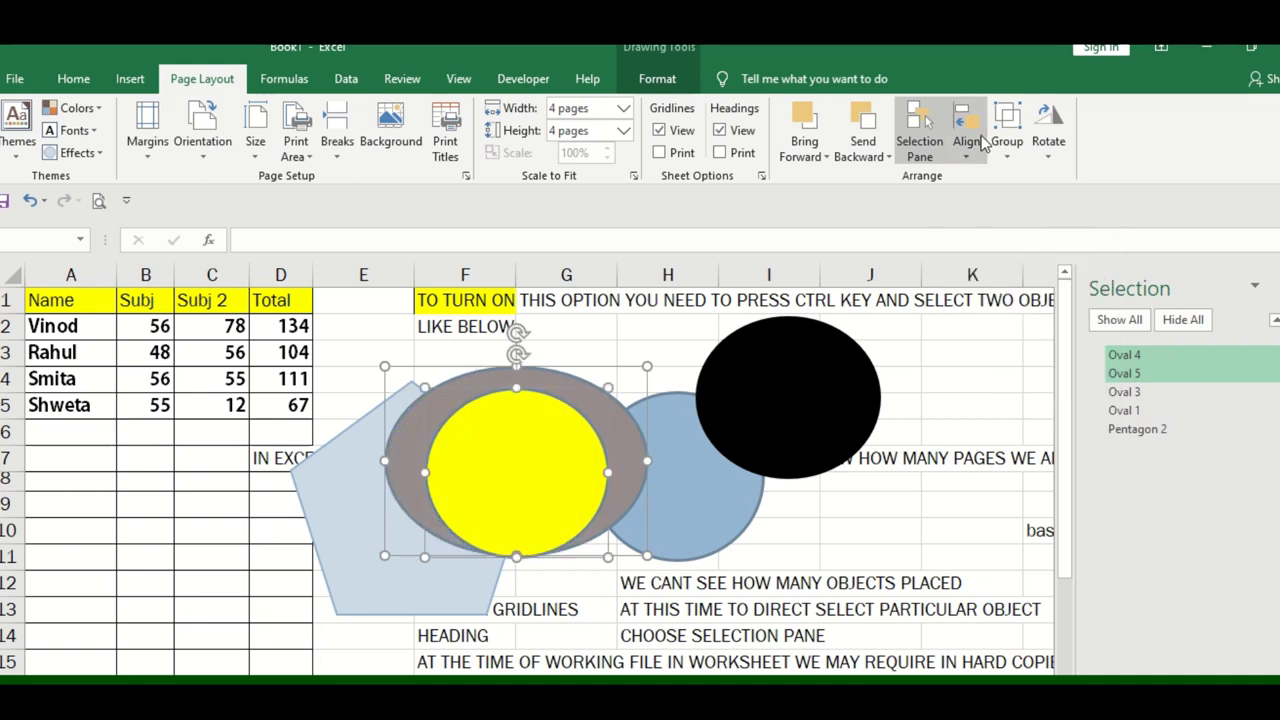
left_click(966, 148)
left_click(986, 225)
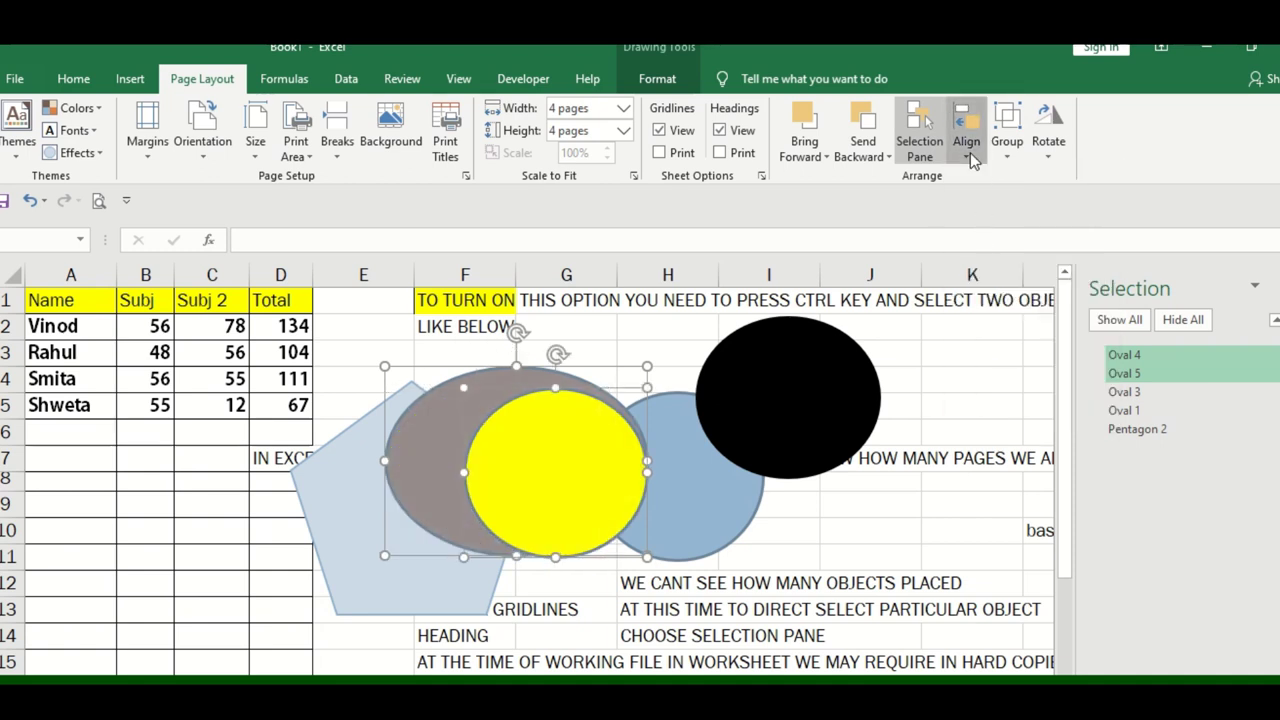
Step: Apply Align Top and Align Bottom to the two ovals
left_click(966, 148)
left_click(1008, 251)
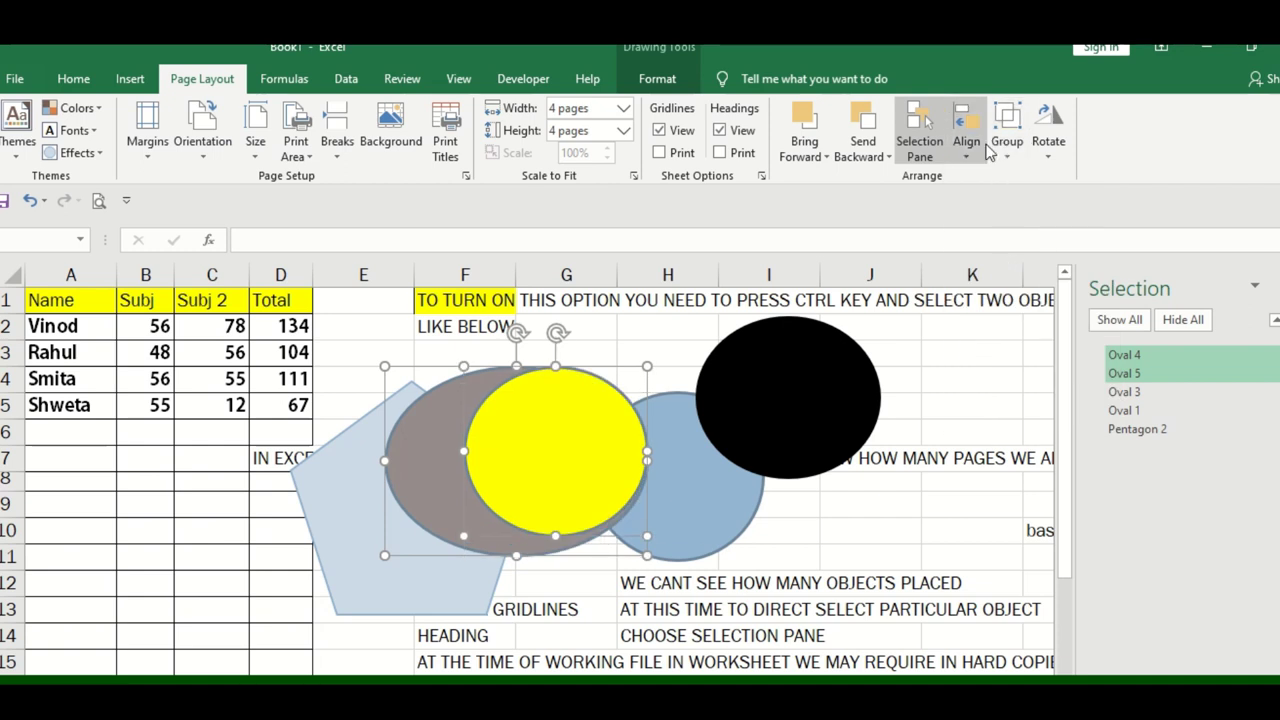
left_click(966, 148)
left_click(1000, 288)
left_click(966, 148)
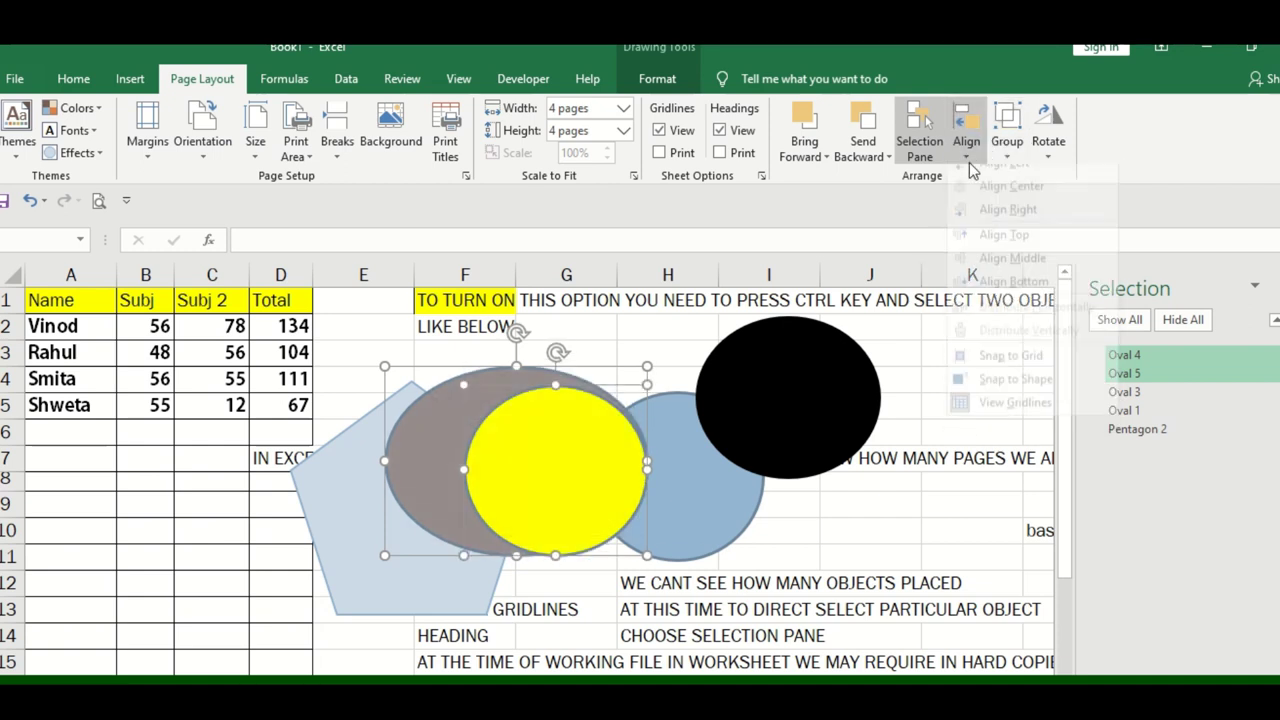
left_click(977, 362)
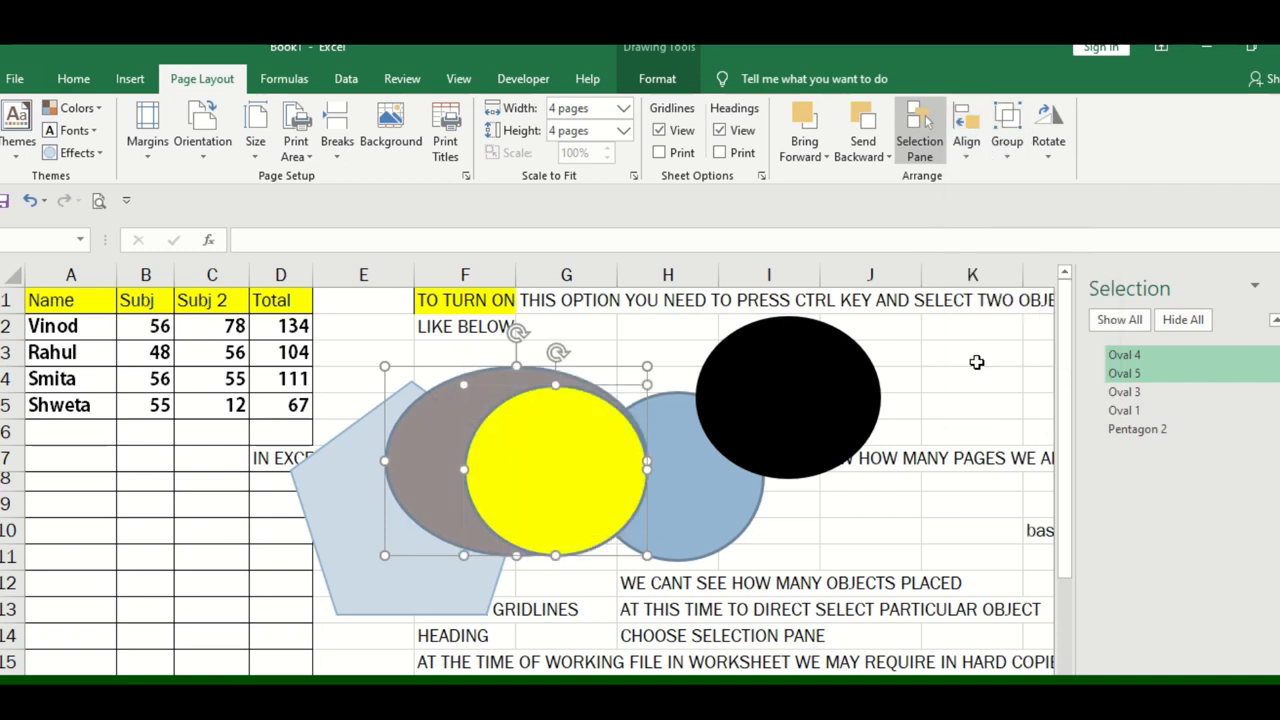
left_click(682, 462)
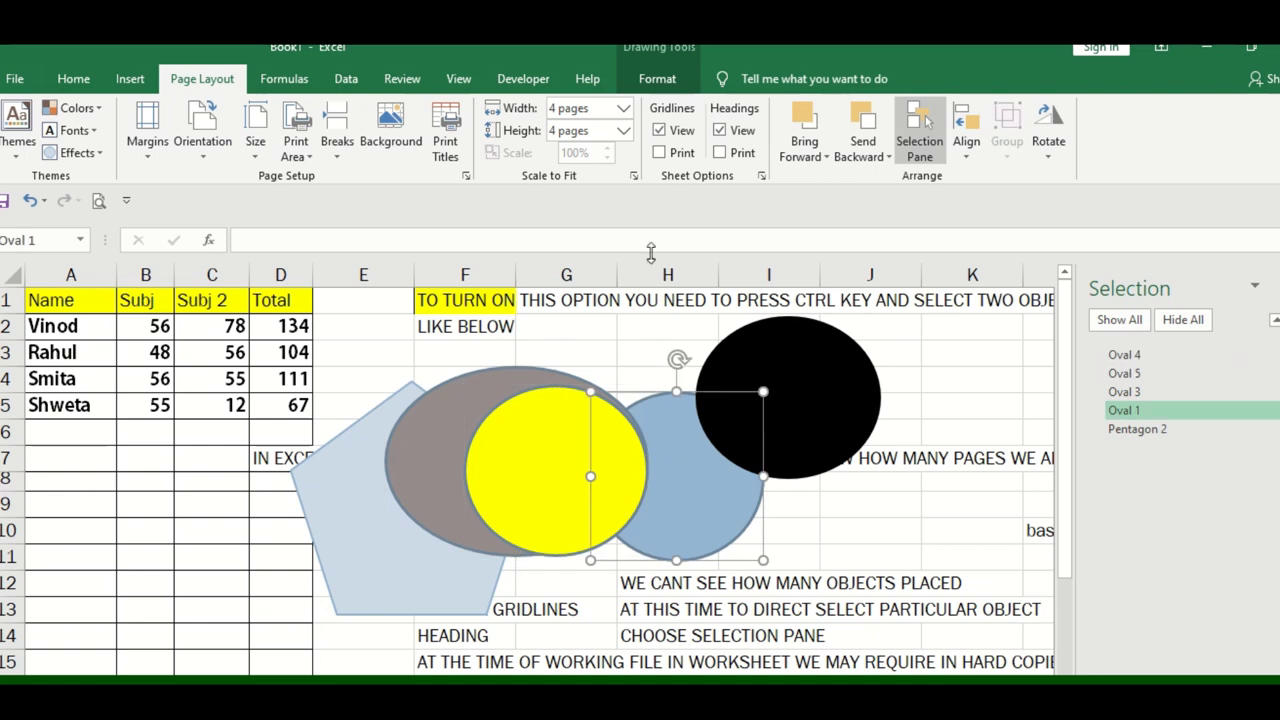
Step: Turn on printing of gridlines and headings, and set the sheet to print in black and white
left_click(659, 152)
left_click(725, 153)
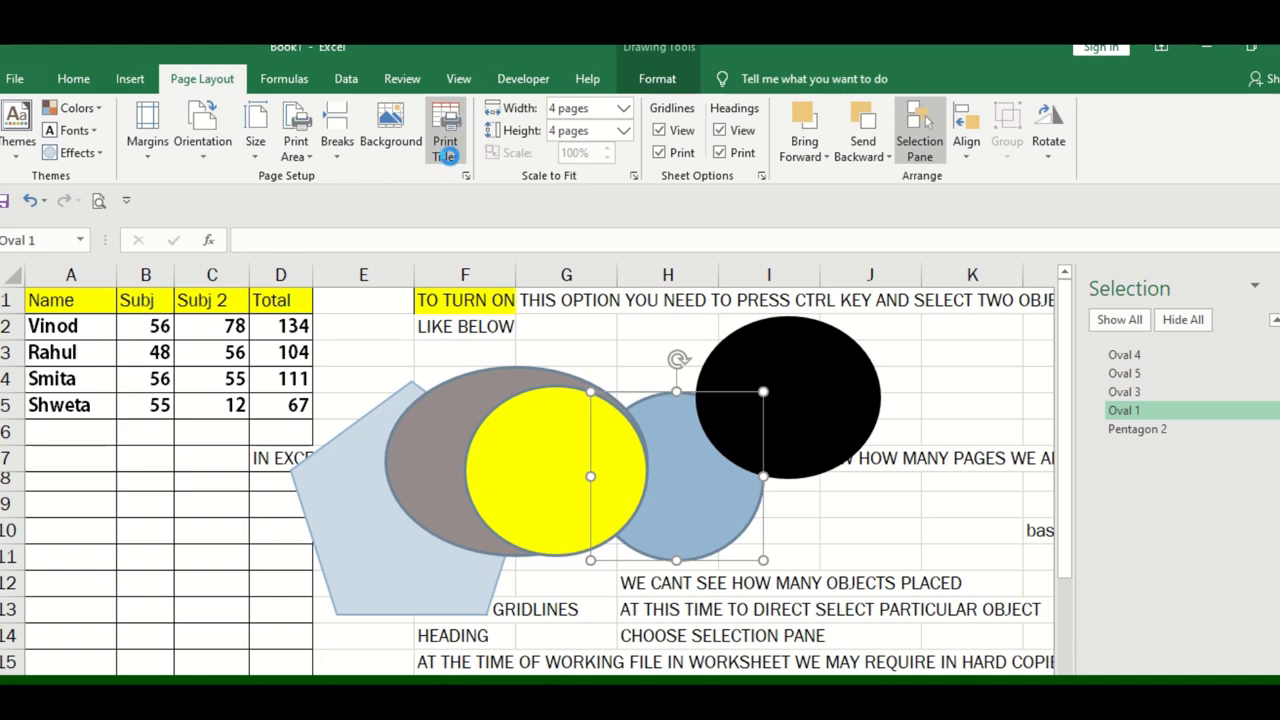
left_click(445, 150)
left_click(463, 361)
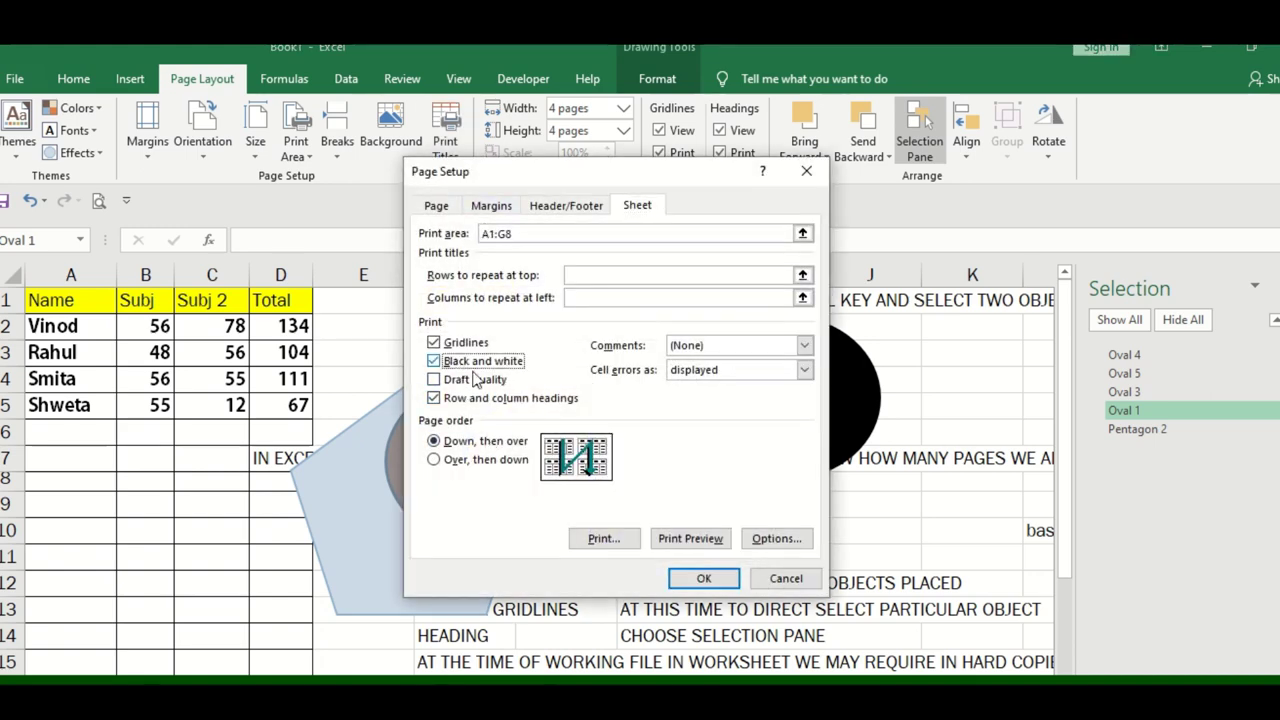
left_click(702, 578)
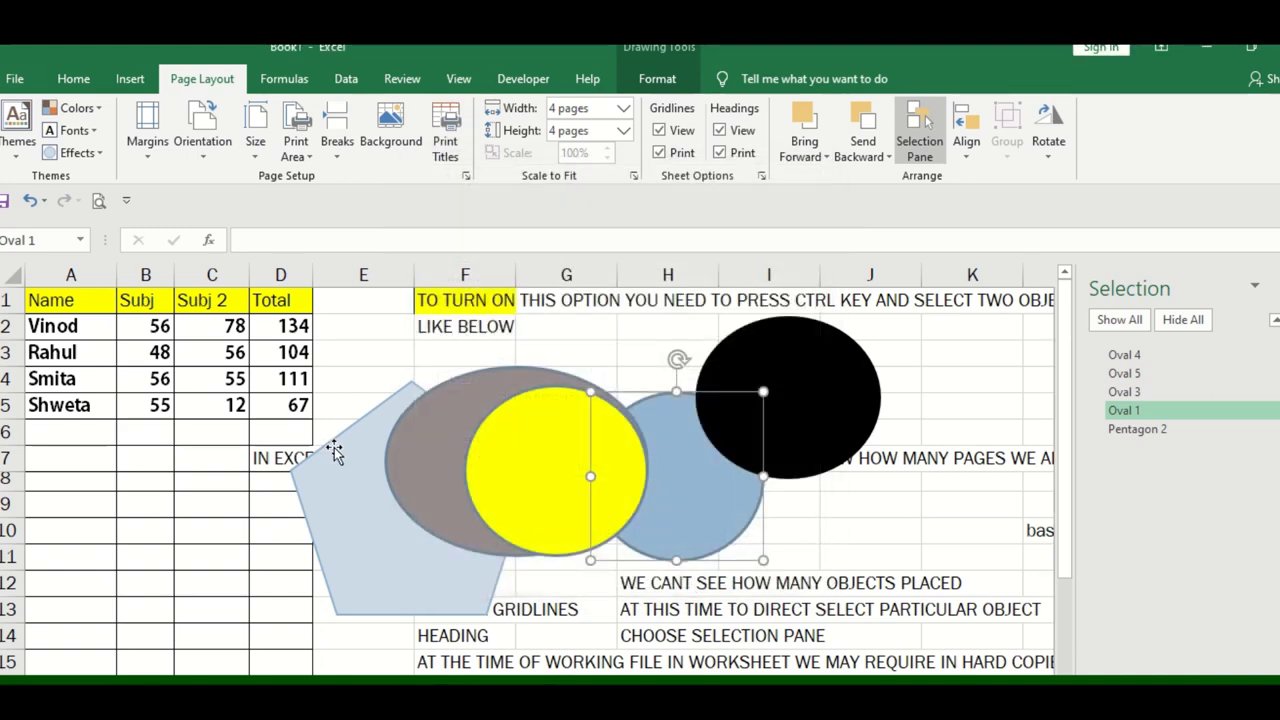
left_click(366, 376)
Step: Move the yellow, gray and blue ovals down the sheet below the pentagon
left_click(447, 87)
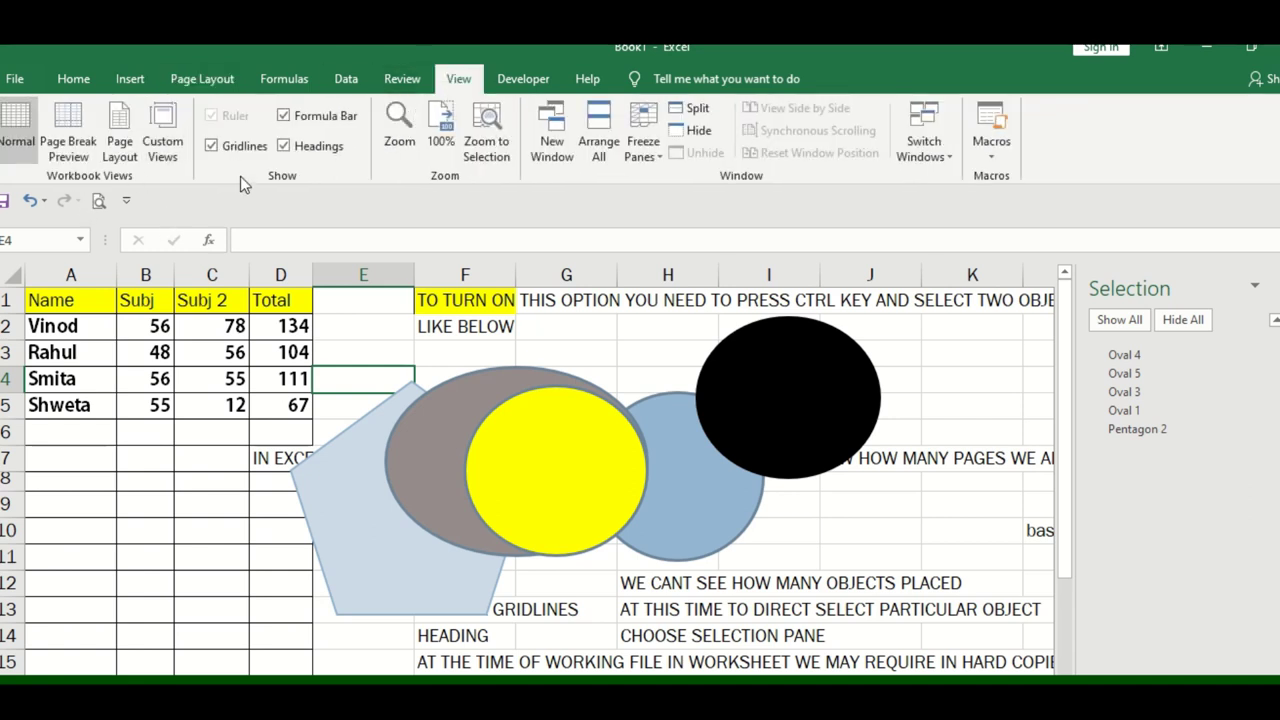
left_click(646, 372)
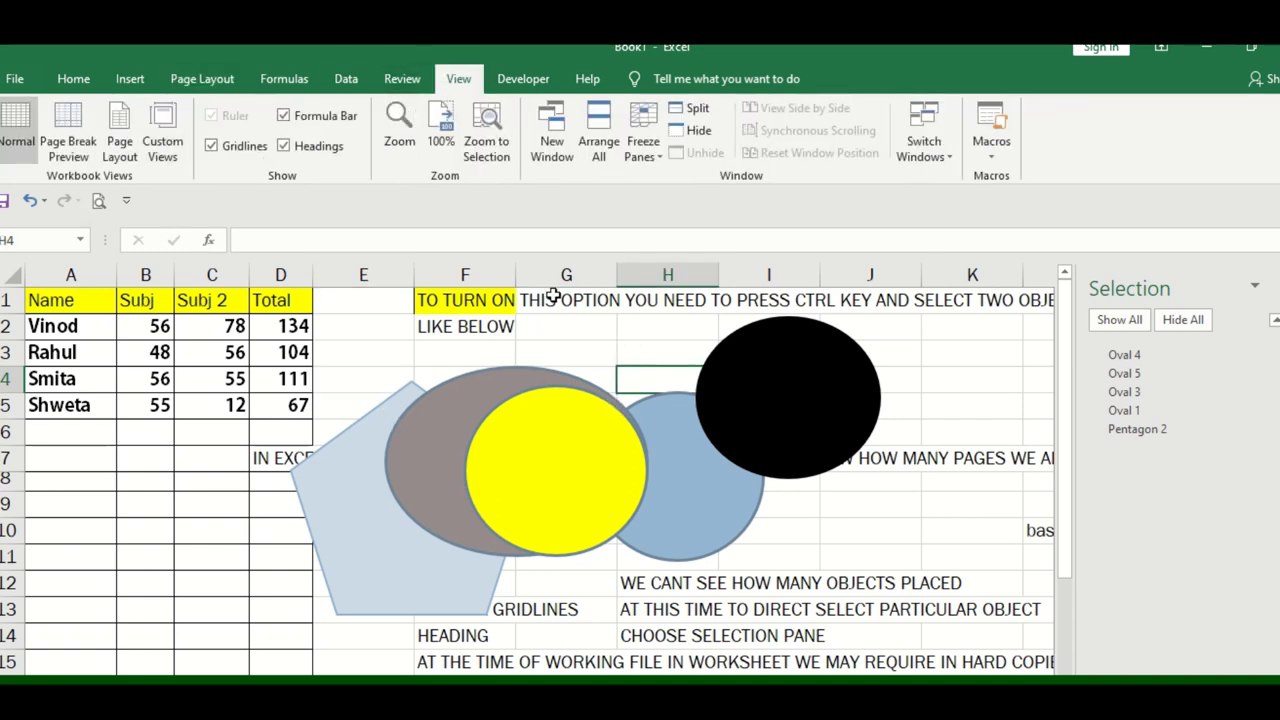
left_click(543, 274)
left_click(405, 349)
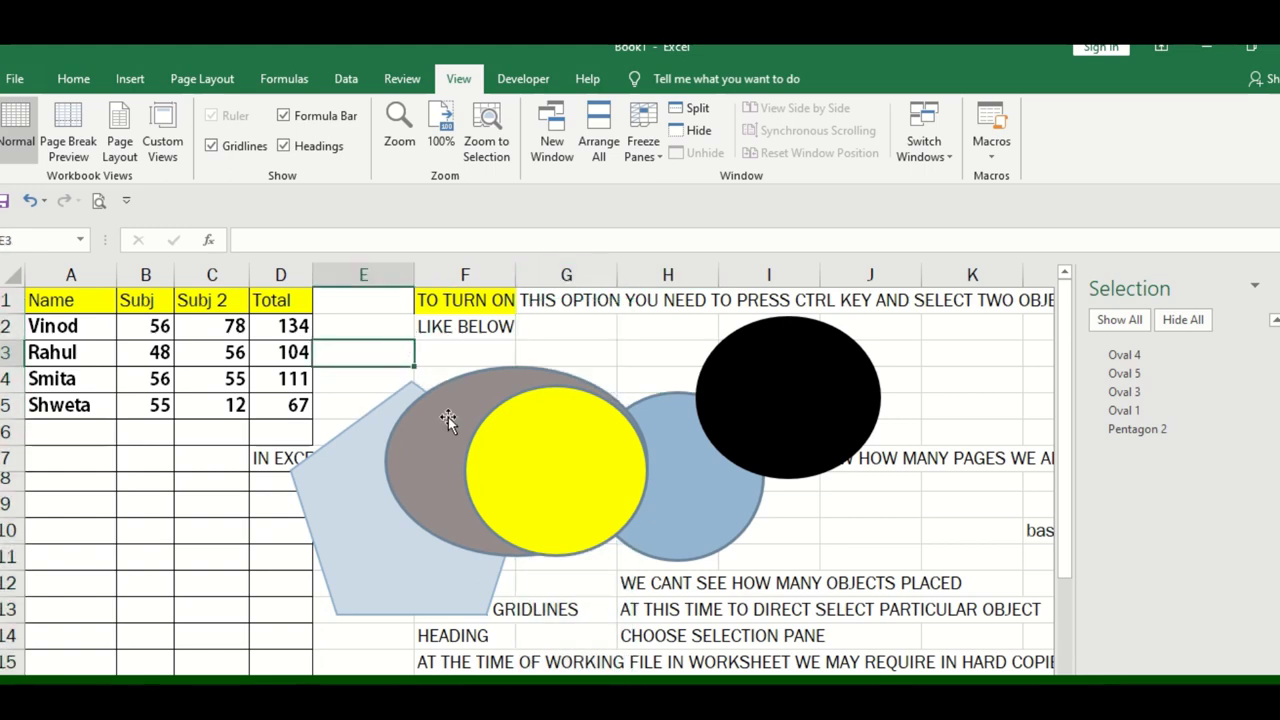
scroll(435, 432, "down", 5)
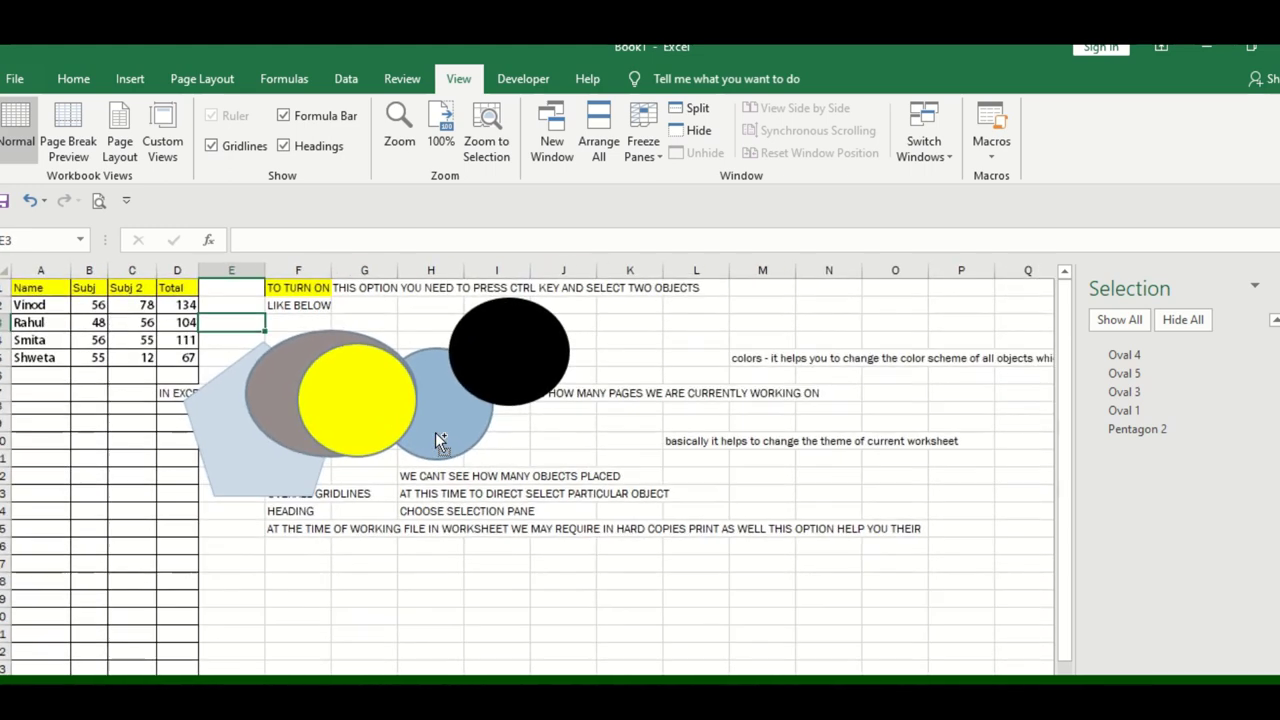
left_click(320, 481)
left_click_drag(233, 352, 294, 474)
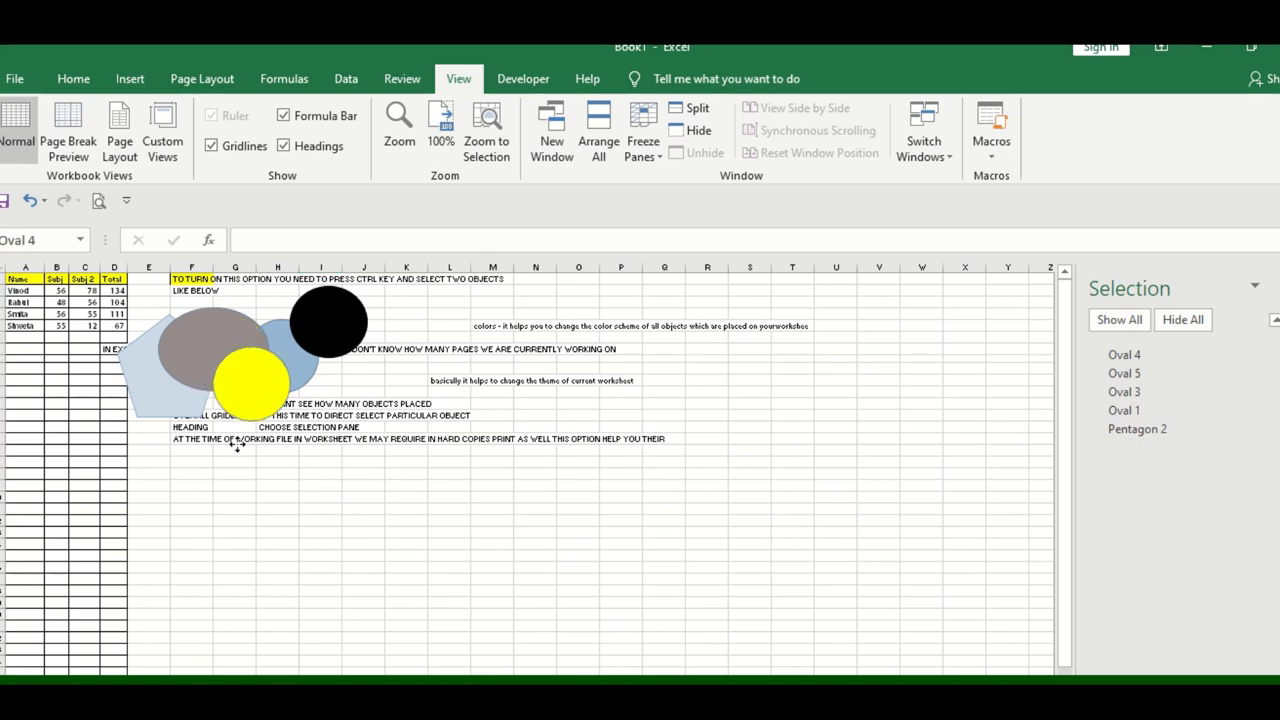
left_click_drag(265, 349, 397, 461)
left_click_drag(300, 356, 363, 434)
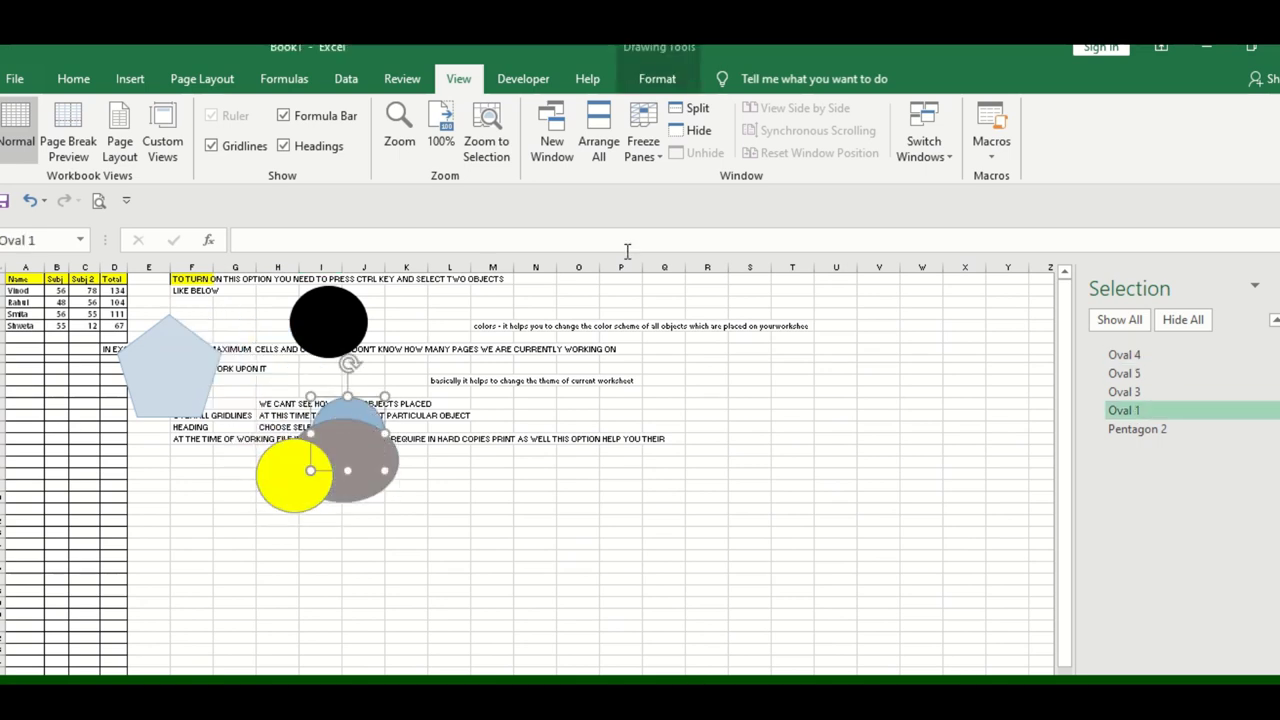
left_click(205, 80)
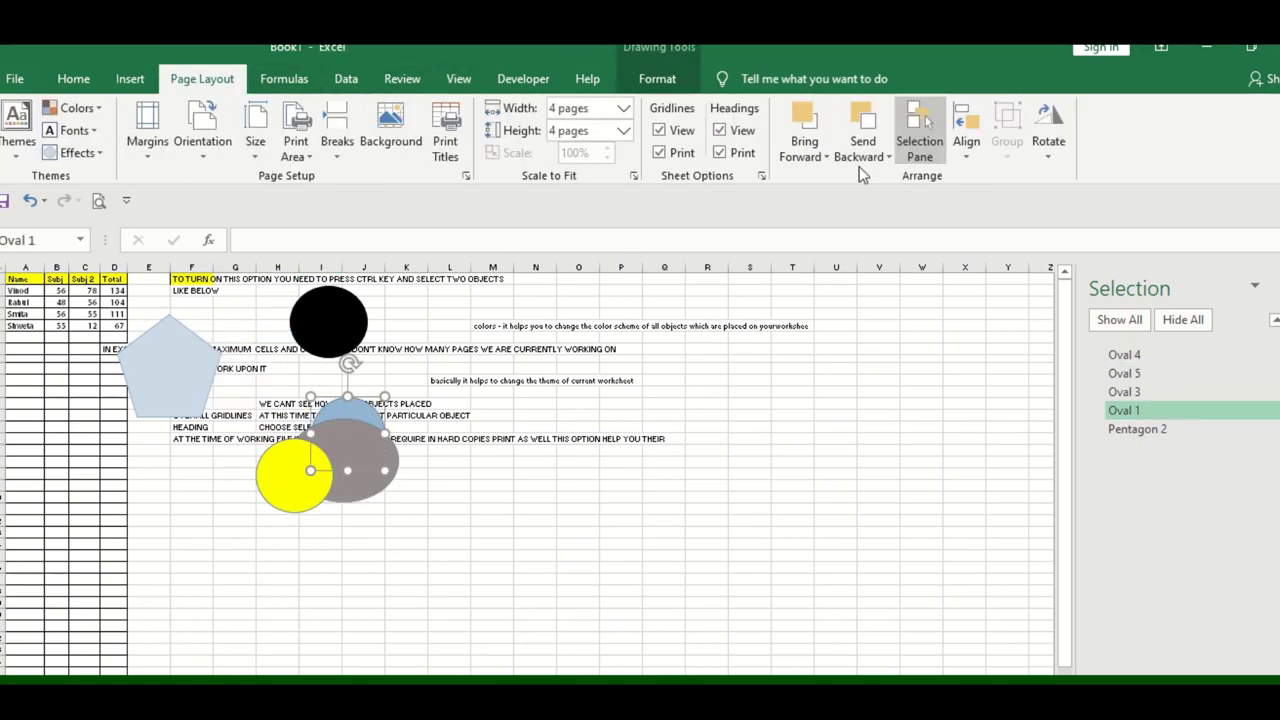
left_click(621, 519)
Step: Start the 'TO GROUP ALL' note in cell E21
left_click(428, 552)
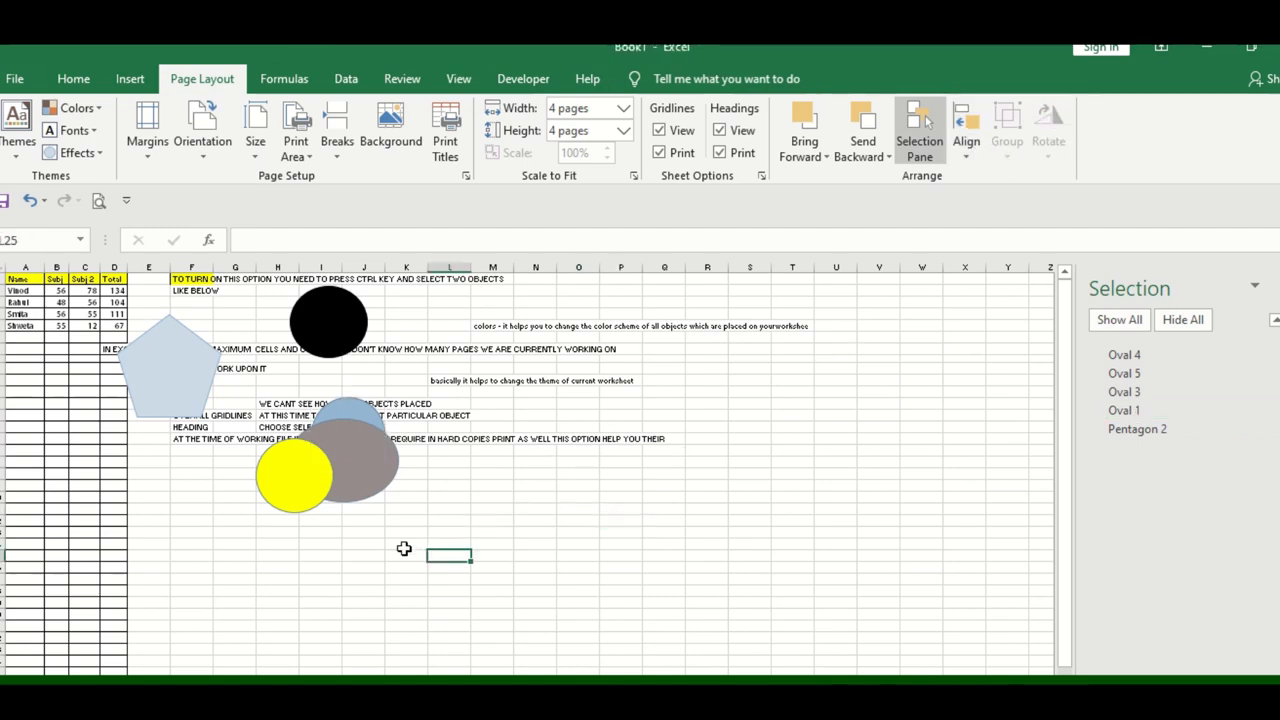
scroll(404, 548, "up", 3, "ctrl")
scroll(404, 548, "up", 2, "ctrl")
left_click(300, 600)
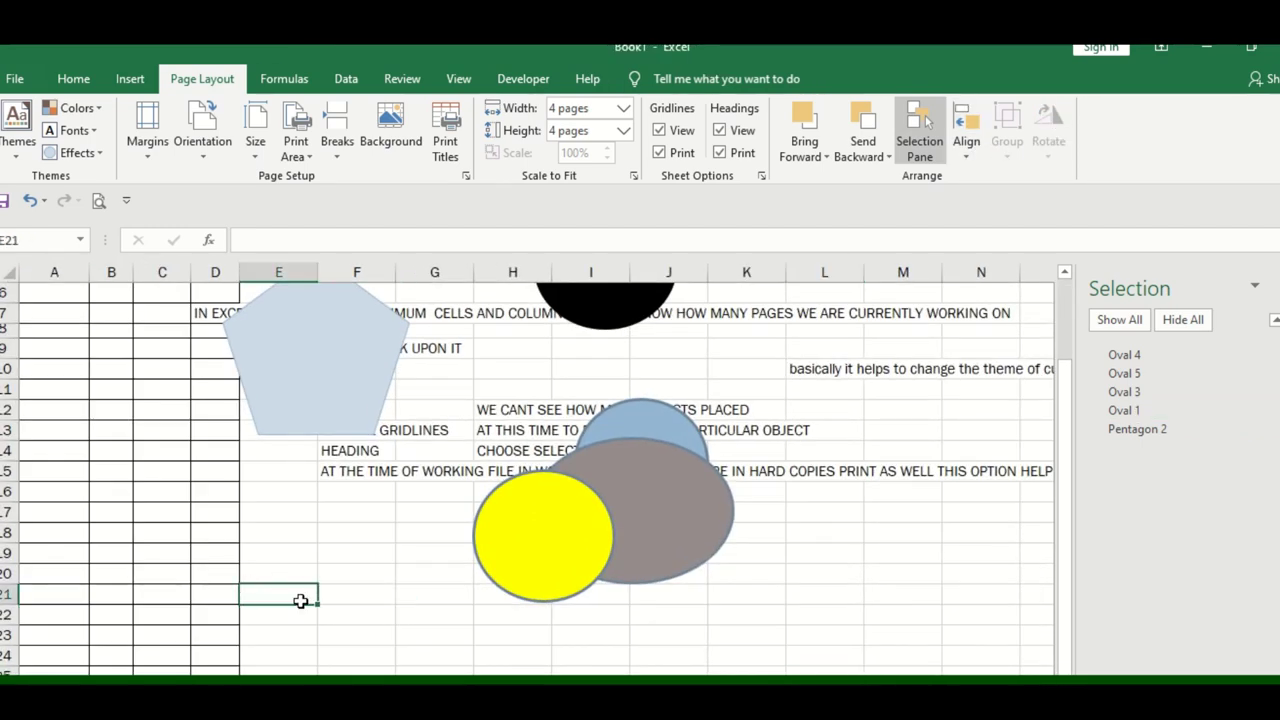
type("TO GROUP ALL OBJECTS USE G")
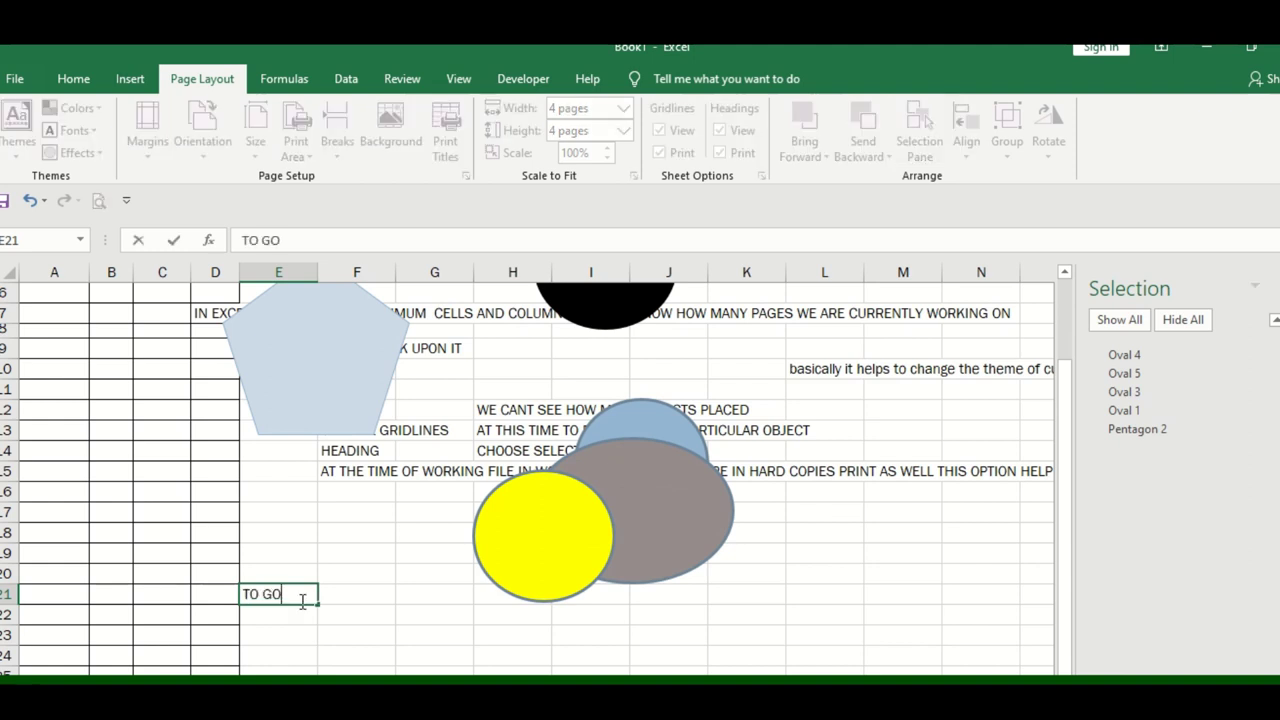
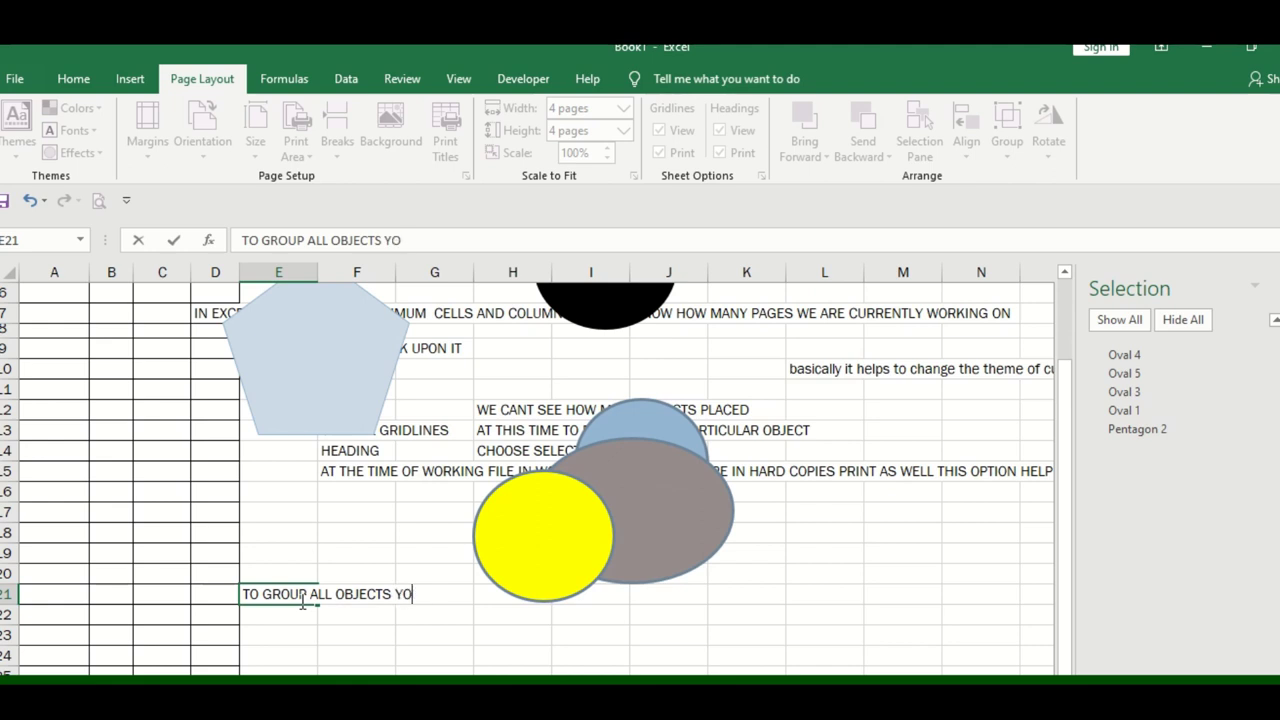
Step: Complete the note 'TO GROUP ALL OBJECTS USE GROUP' in cell E21
type("ROUP")
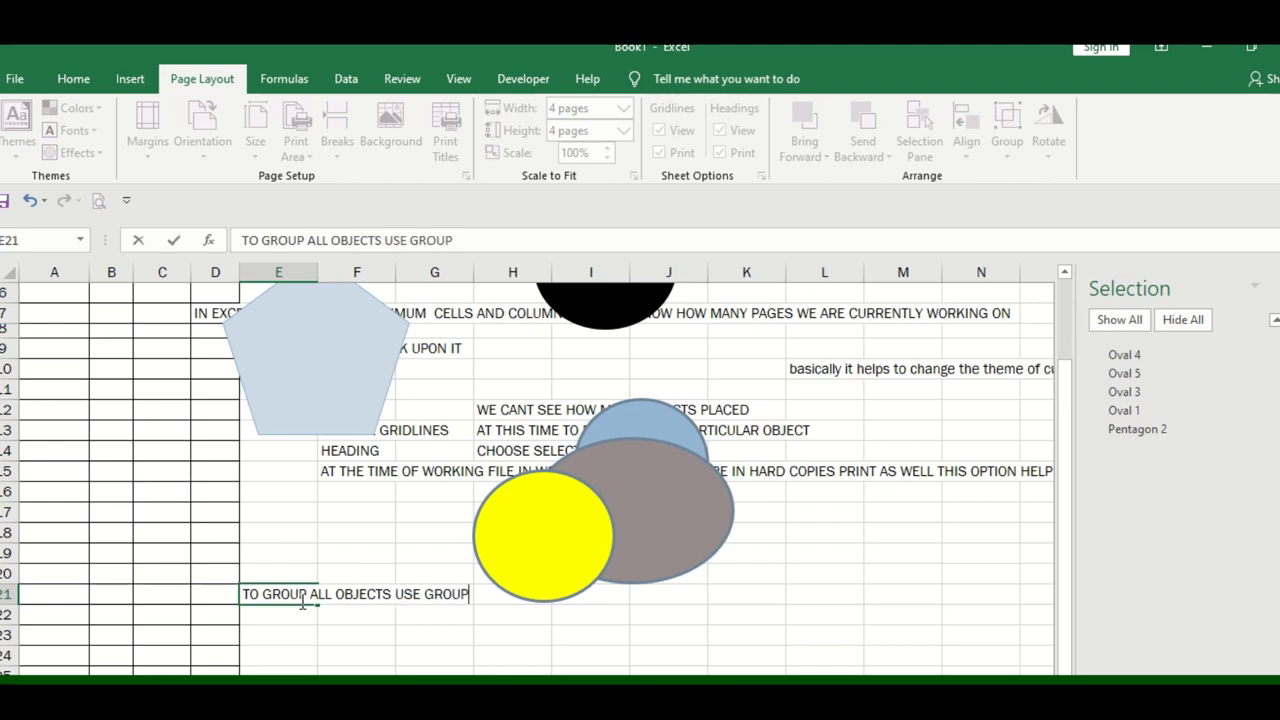
key("Return")
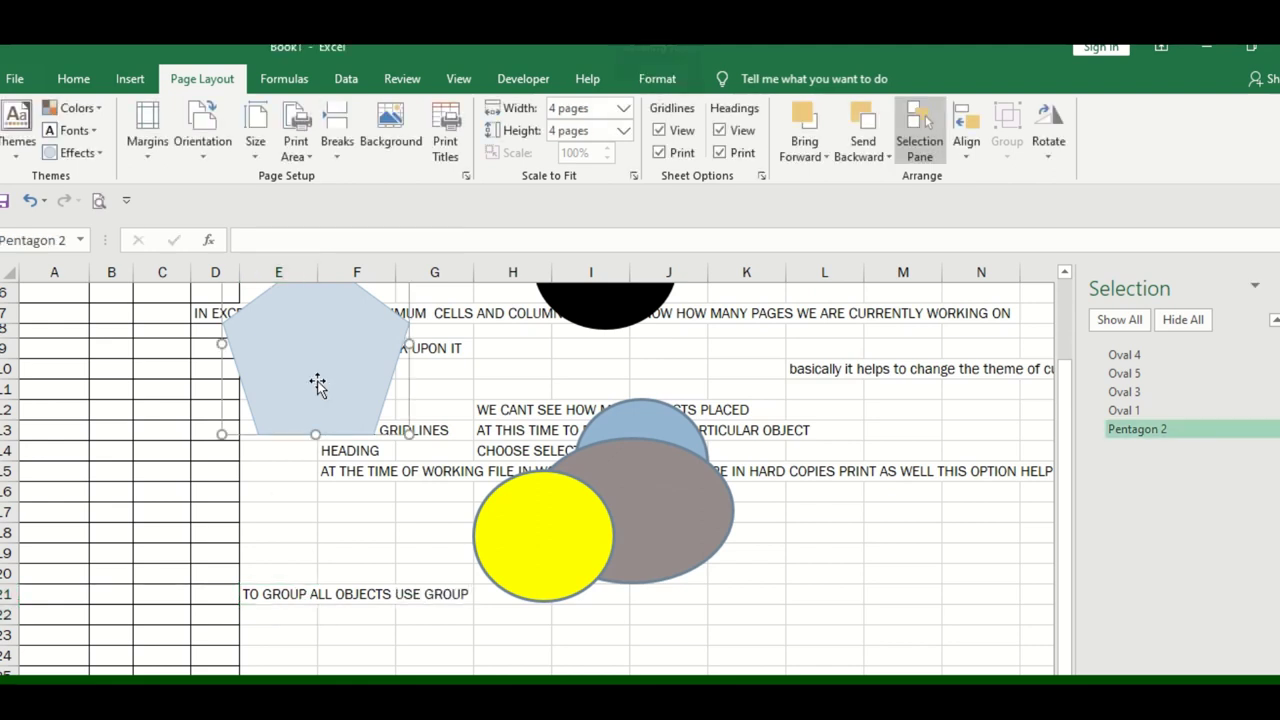
Step: Move the pentagon beside the yellow, grey and blue ovals and group all four shapes
left_click_drag(320, 386, 343, 491)
left_click(551, 523, "ctrl")
left_click(660, 481, "ctrl")
left_click(666, 426, "ctrl")
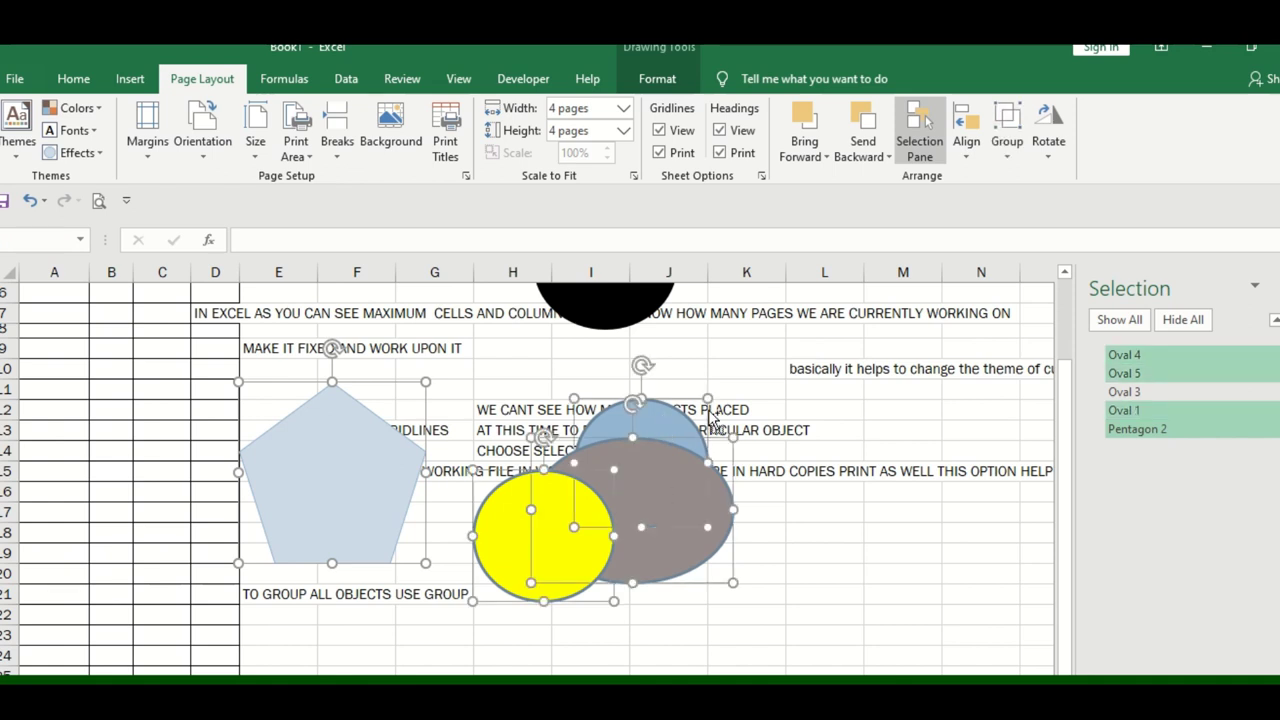
left_click(1007, 125)
left_click(1036, 177)
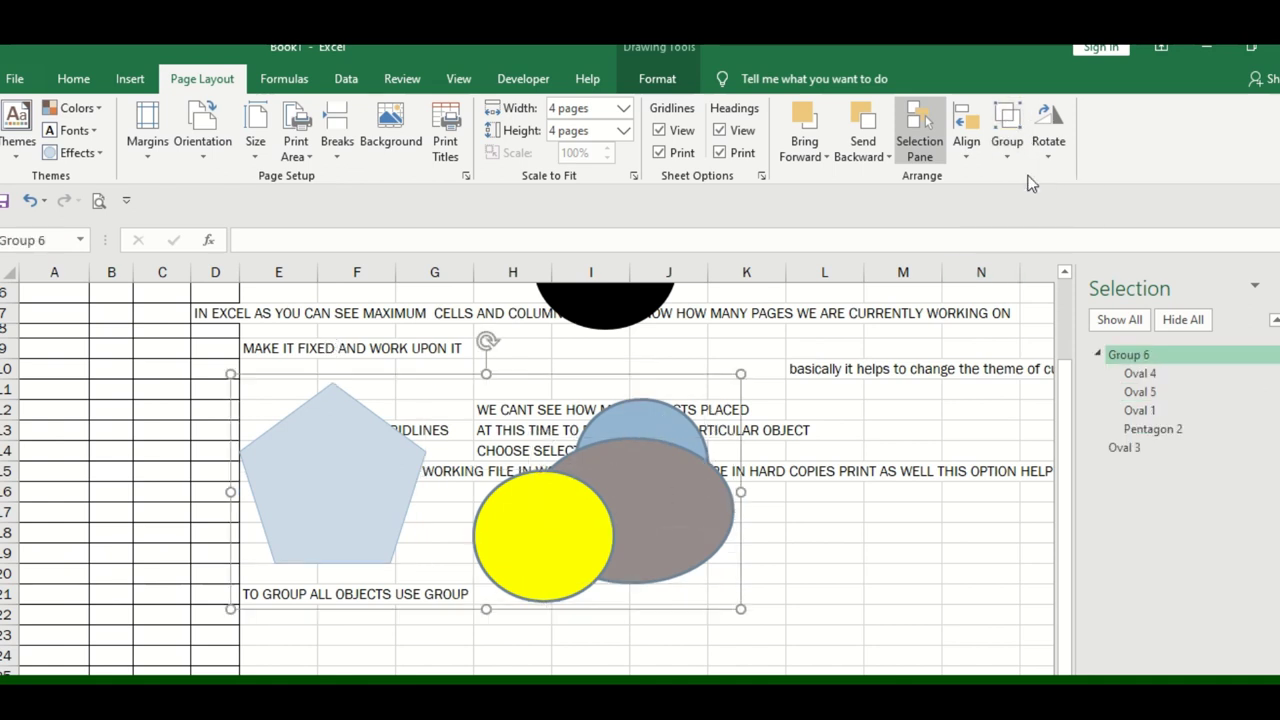
Step: Drag the grouped shapes further right on the sheet
mouse_move(672, 514)
left_mouse_down()
mouse_move(452, 477)
mouse_move(665, 488)
mouse_move(909, 476)
left_mouse_up()
left_click(810, 511)
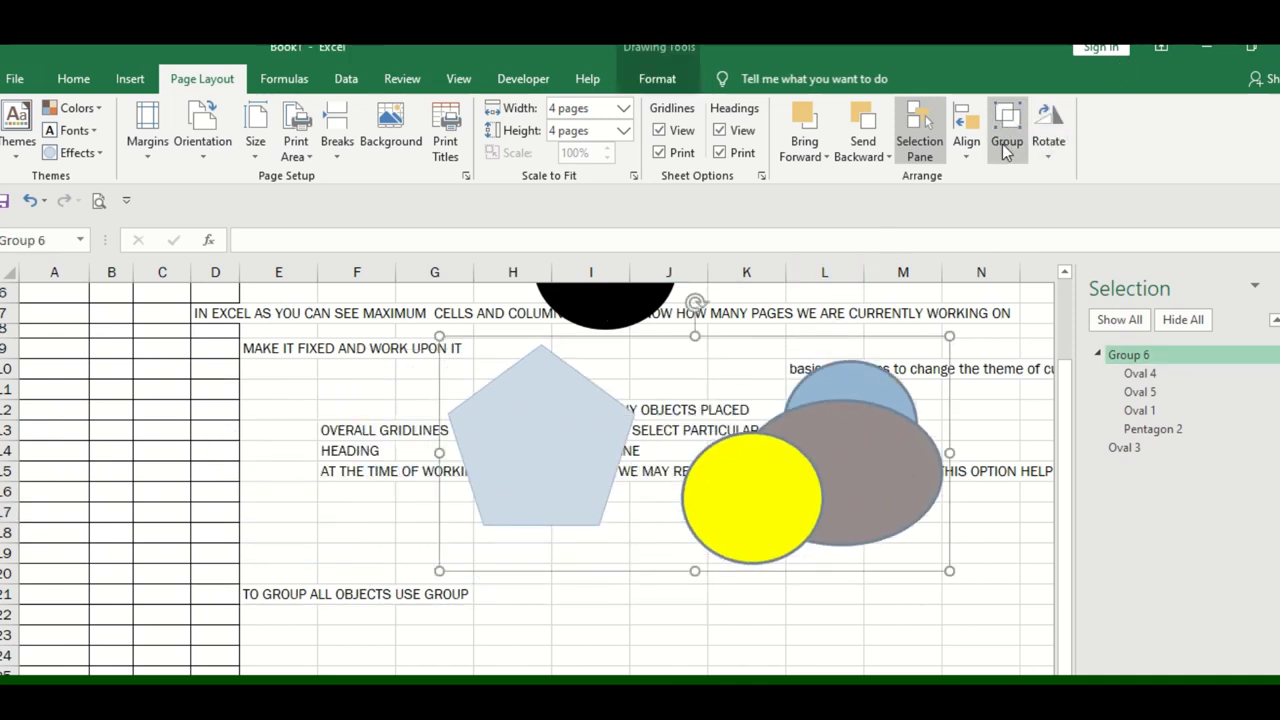
left_click(1007, 130)
Step: Ungroup the shapes, moving the yellow oval left, pentagon down and grey oval above it
left_click(1035, 226)
left_click(768, 594)
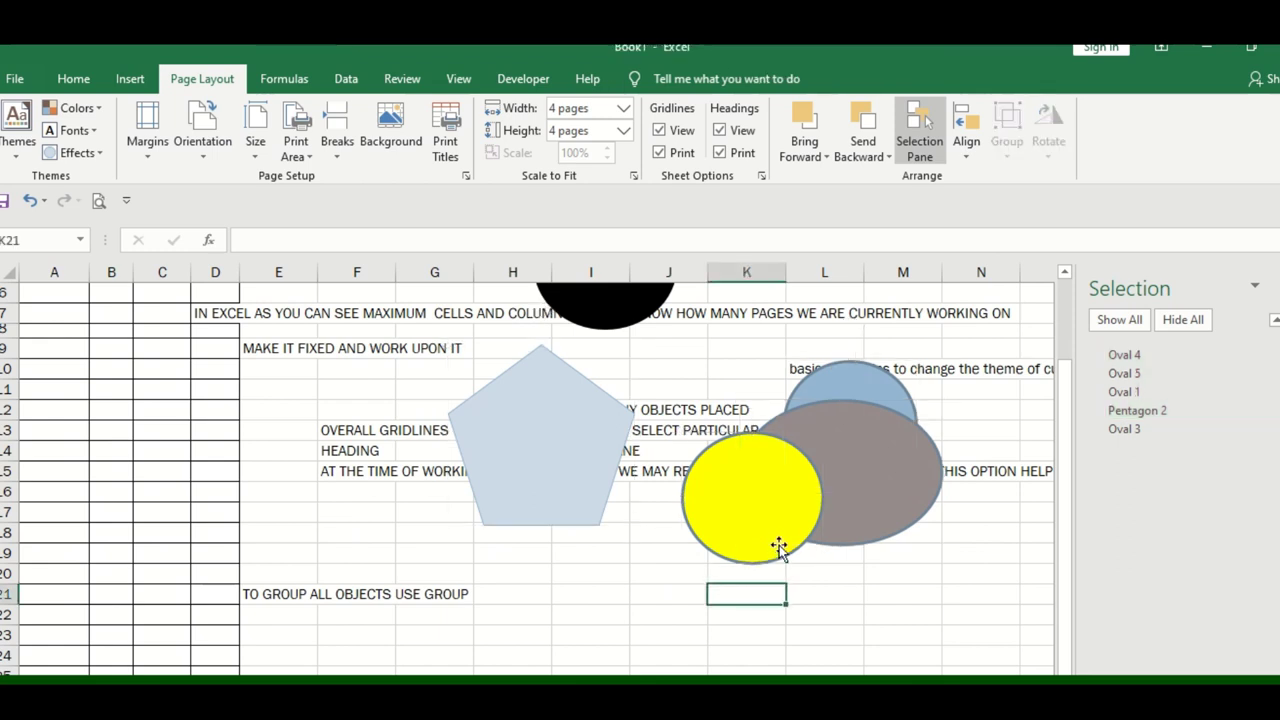
mouse_move(777, 543)
left_mouse_down()
mouse_move(334, 520)
mouse_move(272, 489)
left_mouse_up()
left_click_drag(463, 438, 507, 572)
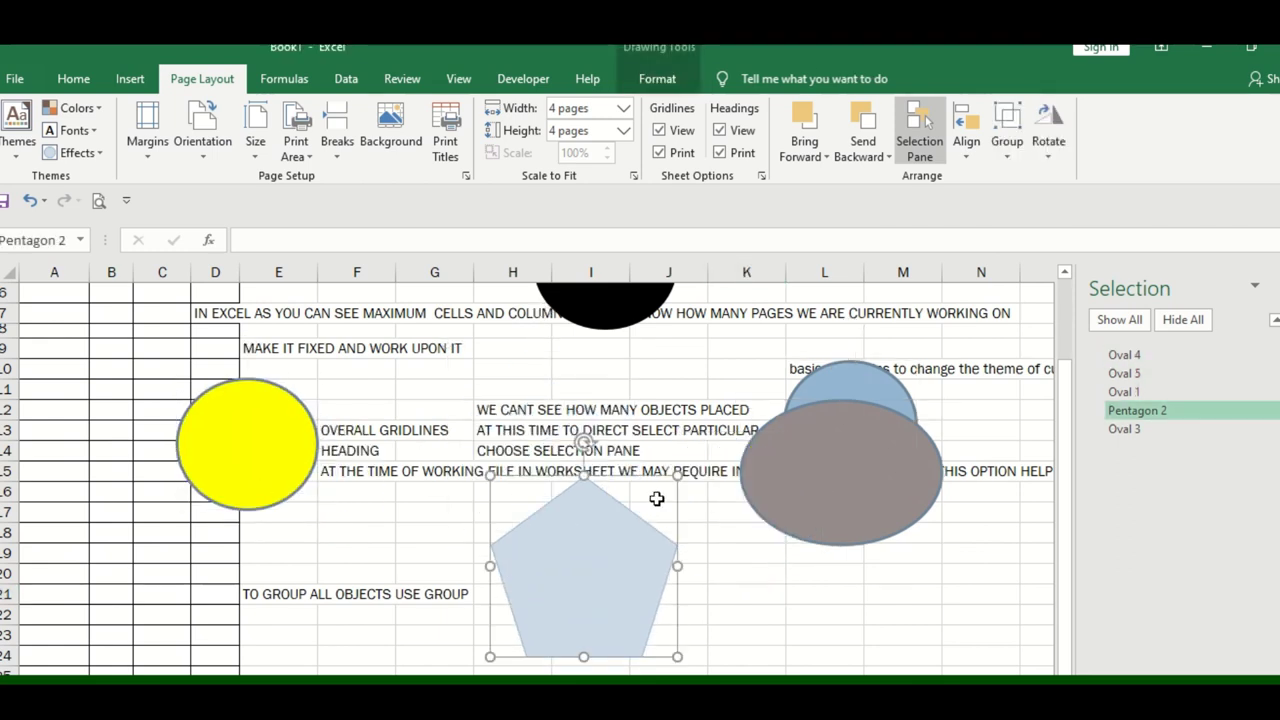
left_click_drag(750, 472, 437, 410)
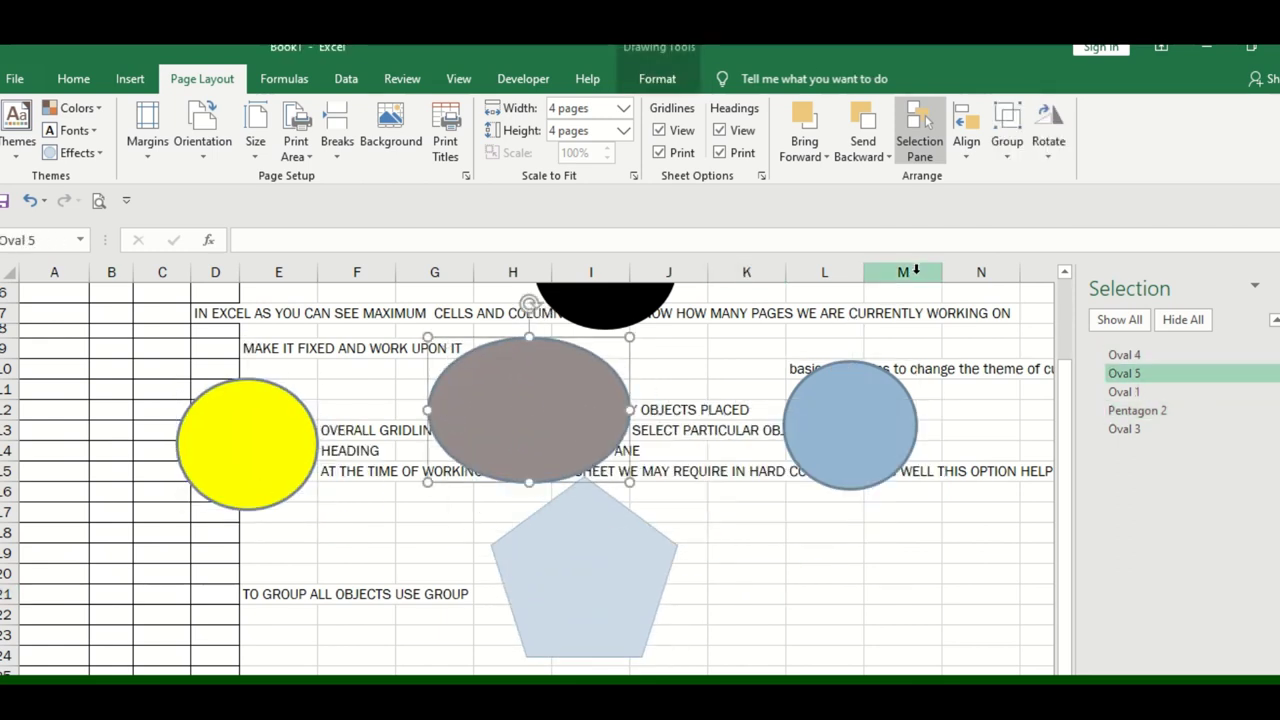
Step: Rotate the grey oval right 90° and flip it horizontally
left_click(1058, 158)
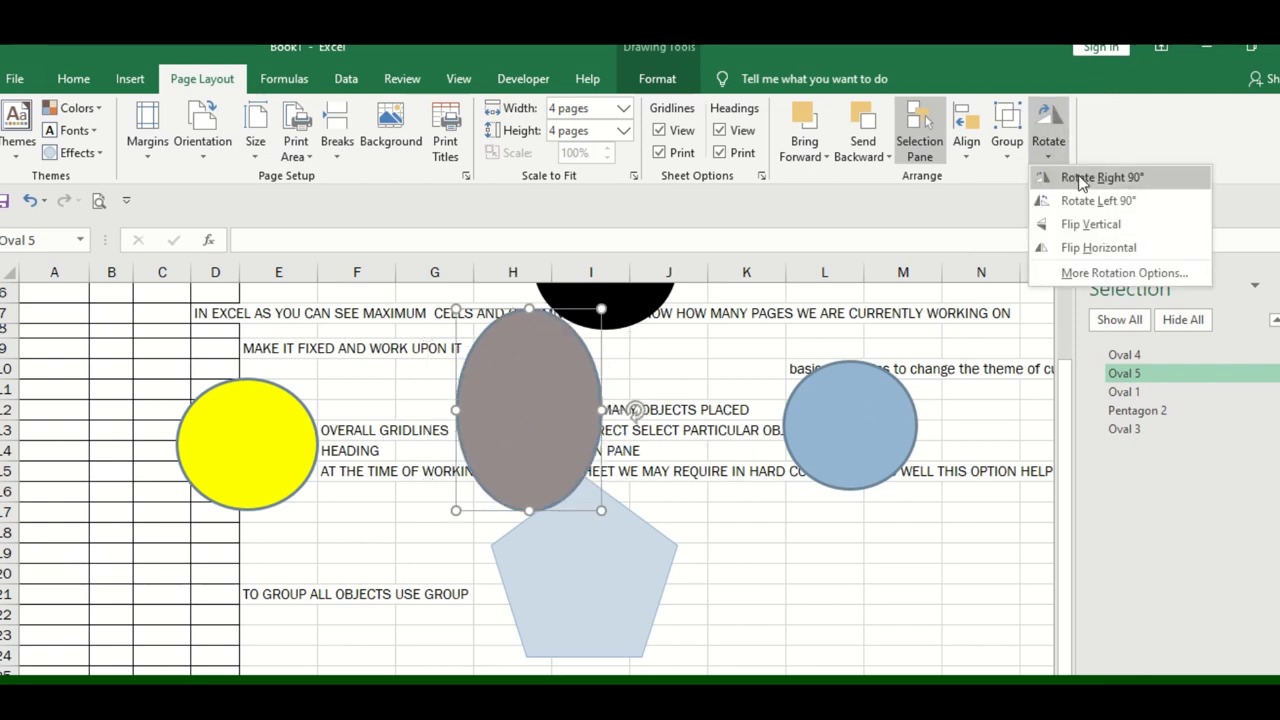
left_click(1082, 177)
left_click(1050, 148)
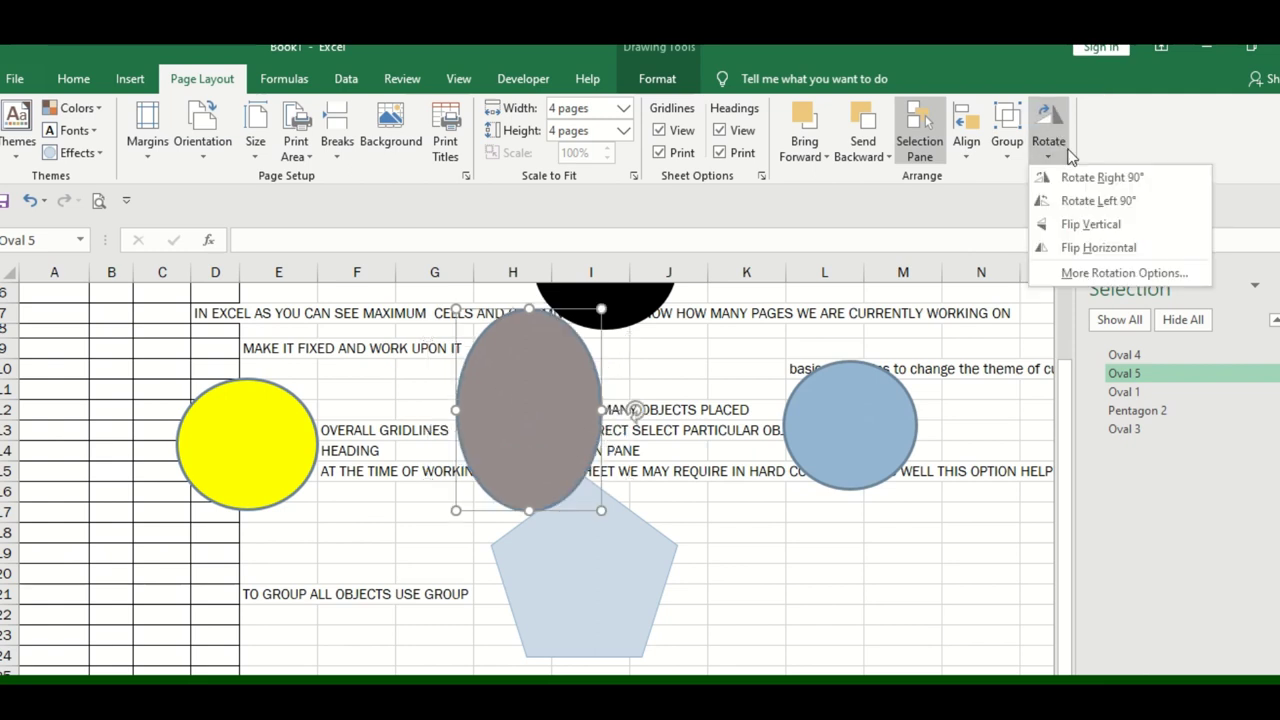
left_click(1098, 247)
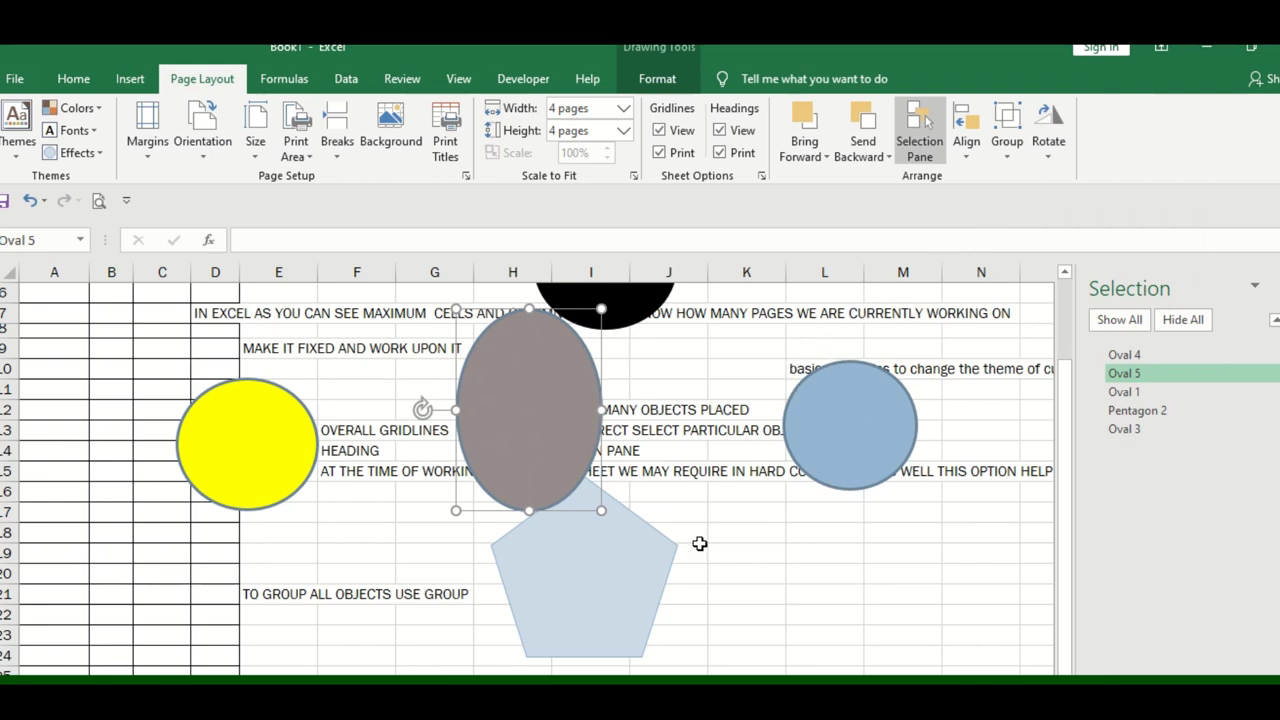
left_click(434, 484)
Step: Enter 'DO SUBSCRIBE MY CHANNEL PLEASE' in cell K18 beside the pentagon
left_click(742, 543)
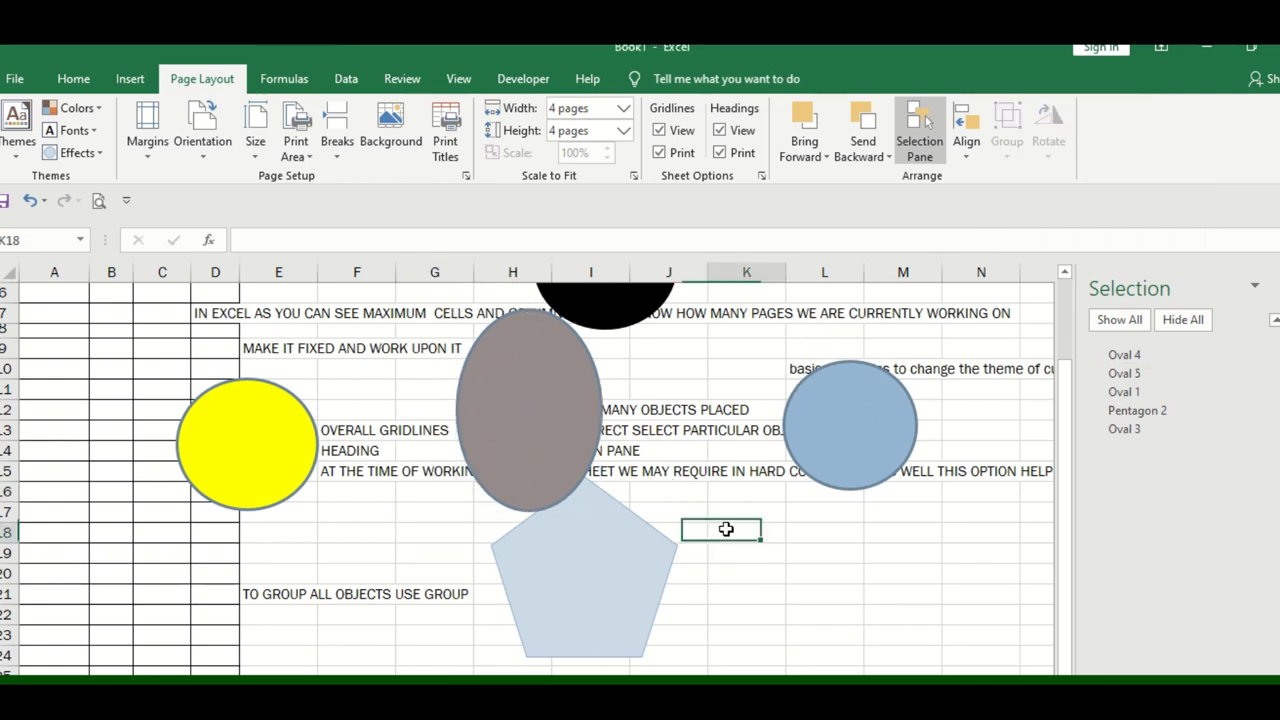
type("DO SUBSCRIBE MY CHAL")
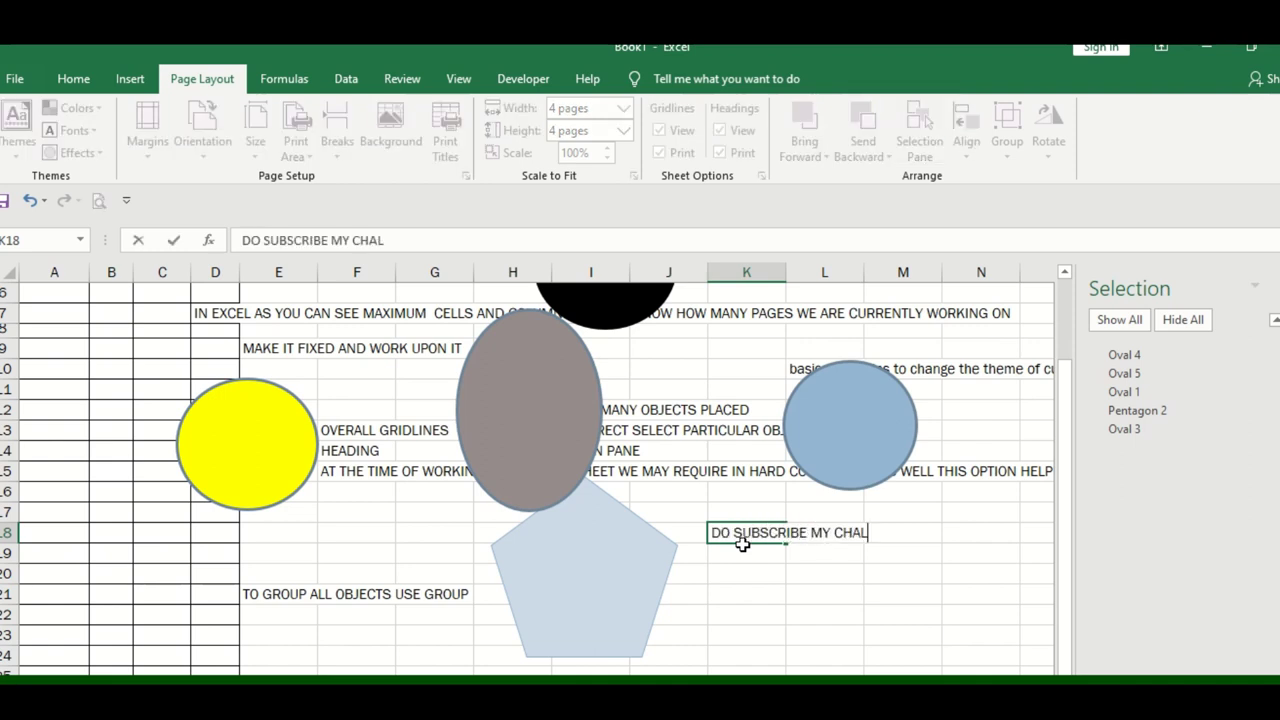
type("NEL PLEASE")
key("Return")
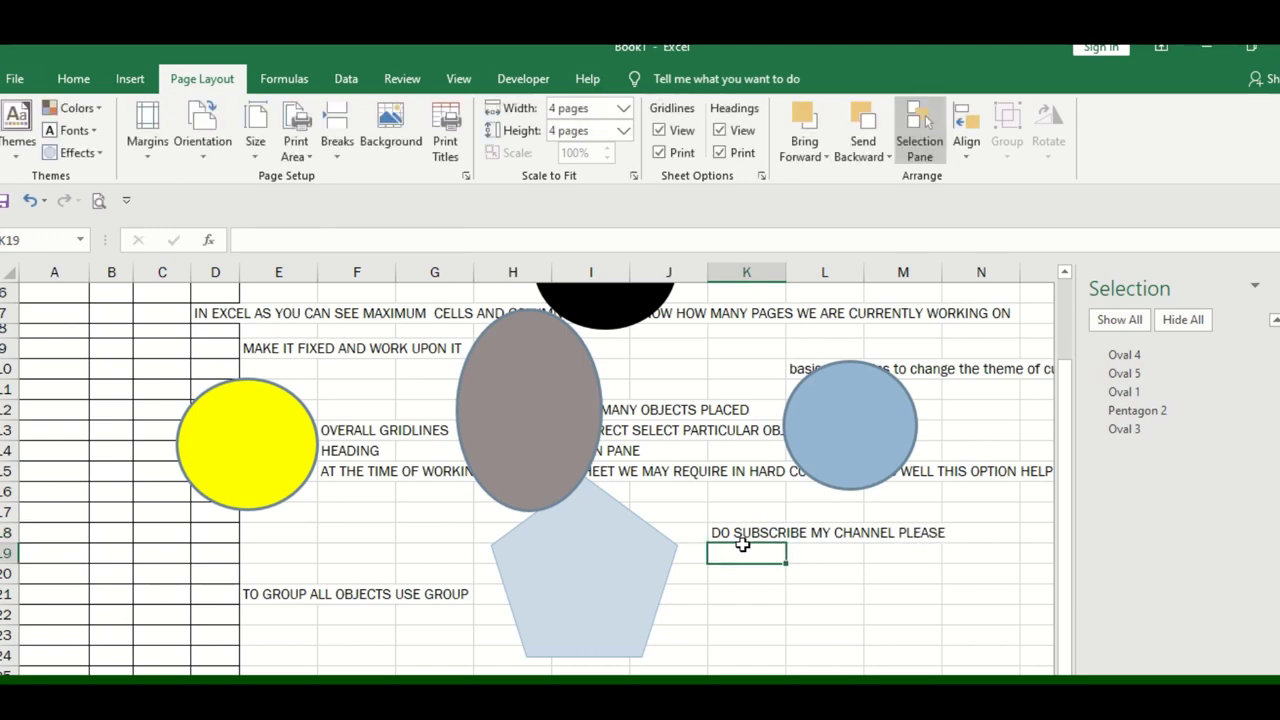